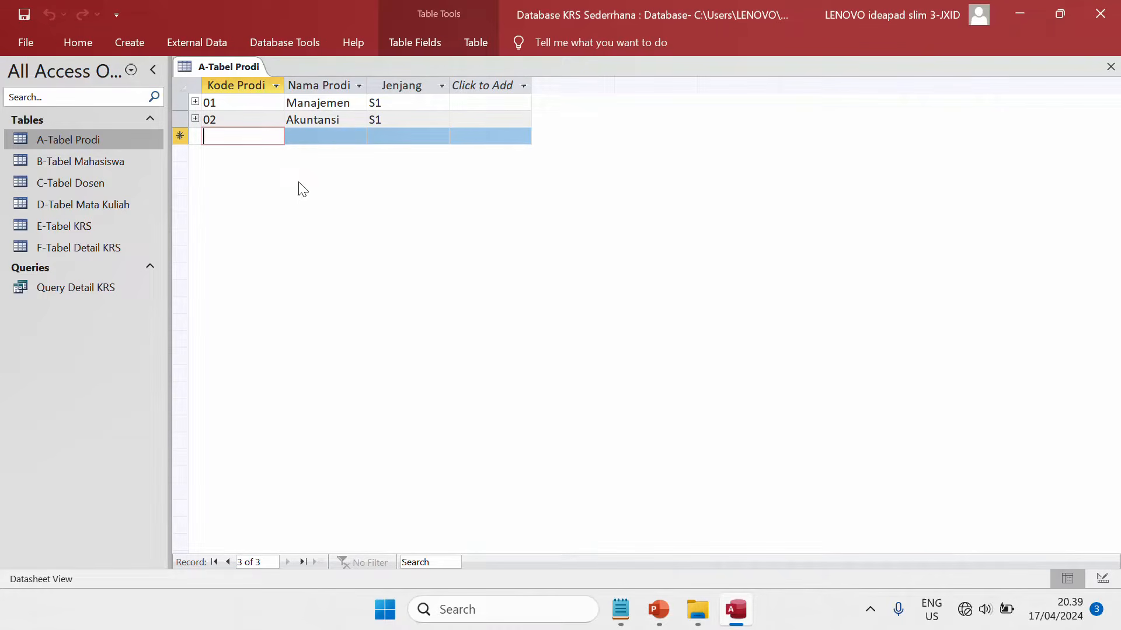
# Switch to the presentation, reveal the sample form on the Membuat Form slide, and return to the database.
pyautogui.hotkey('alt', 'Tab')
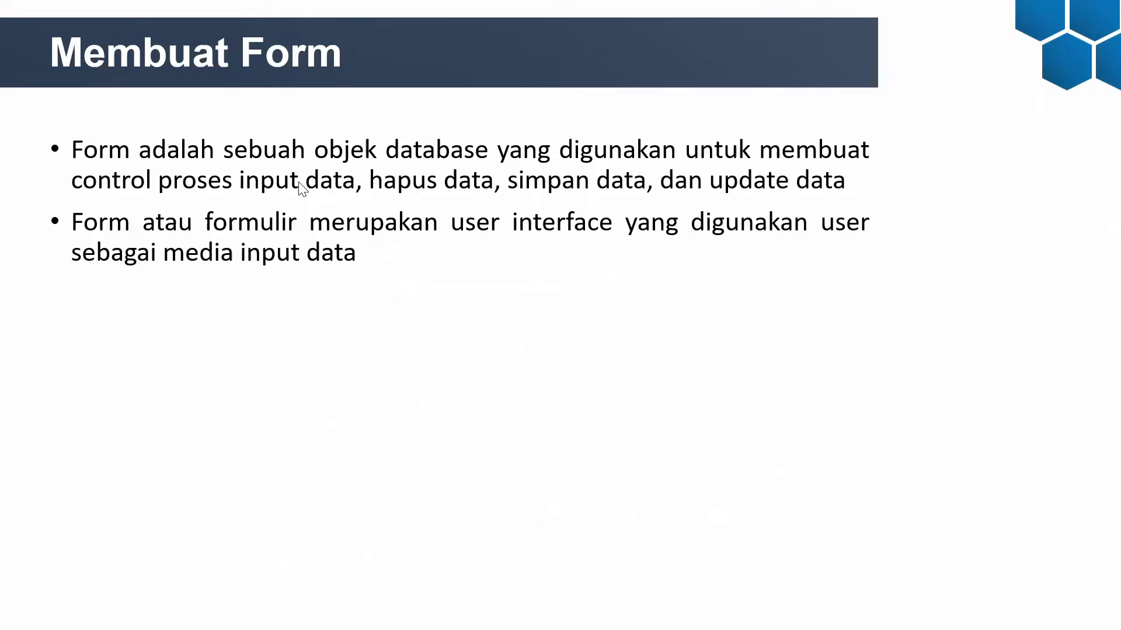
pyautogui.click(298, 182)
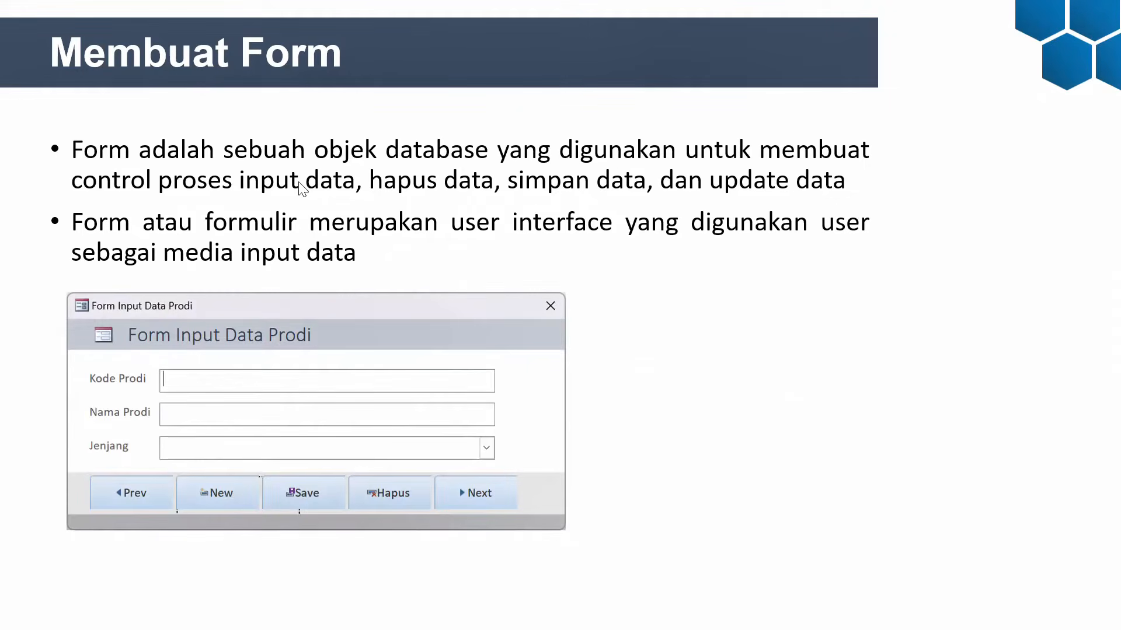
pyautogui.hotkey('alt', 'Tab')
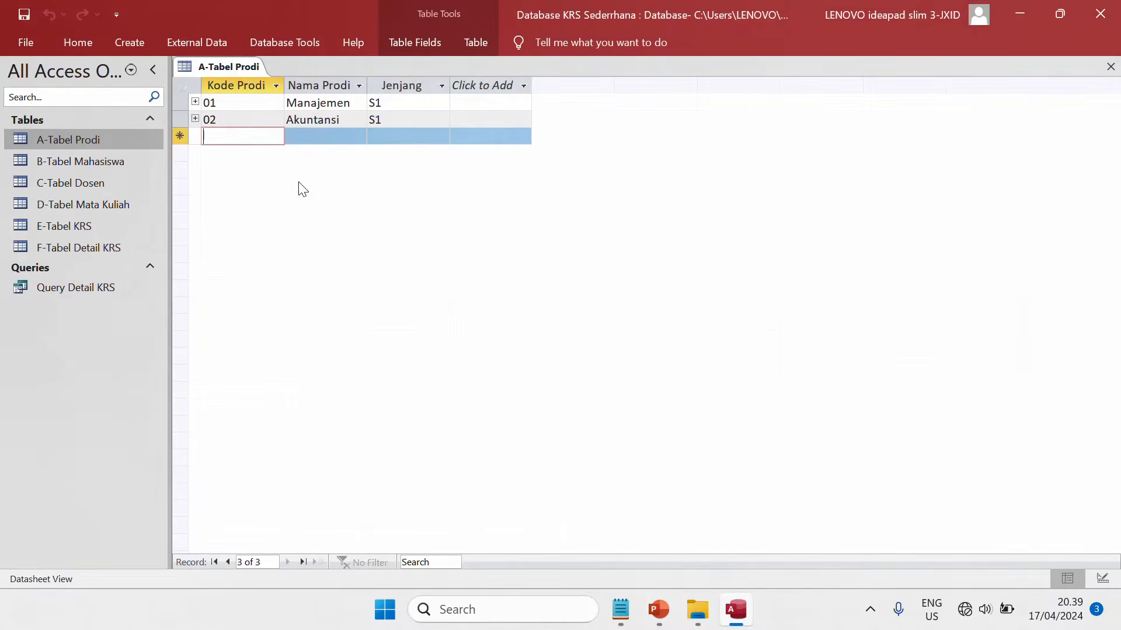
# View the records in the Mahasiswa, Dosen, Mata Kuliah and KRS tables, and close all open tables.
pyautogui.doubleClick(93, 160)
pyautogui.doubleClick(96, 181)
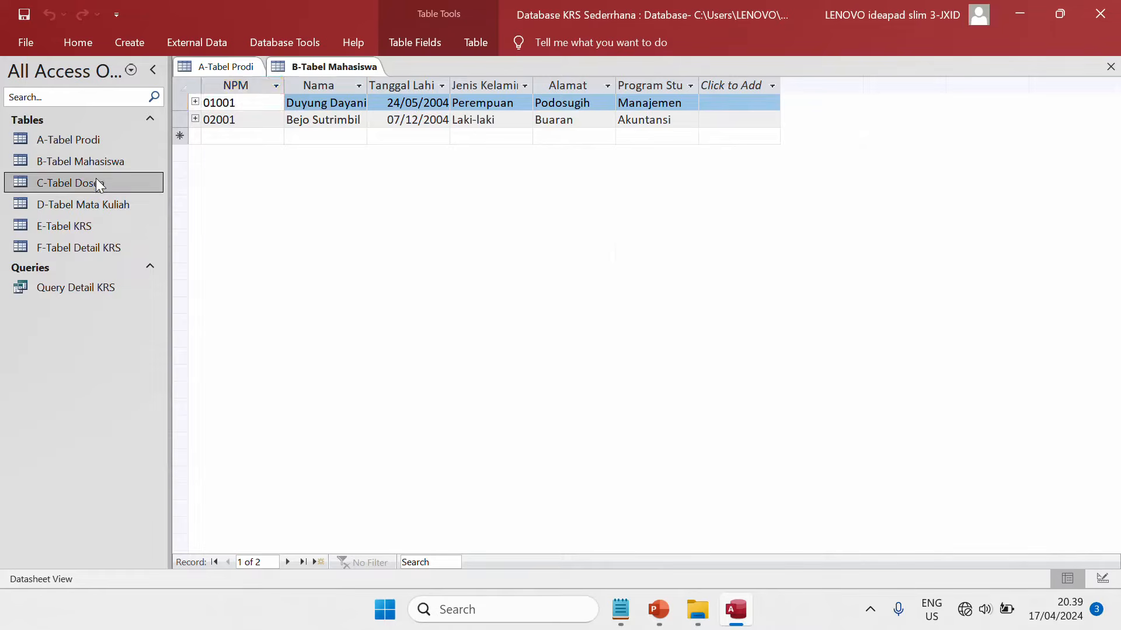
pyautogui.doubleClick(106, 205)
pyautogui.doubleClick(92, 227)
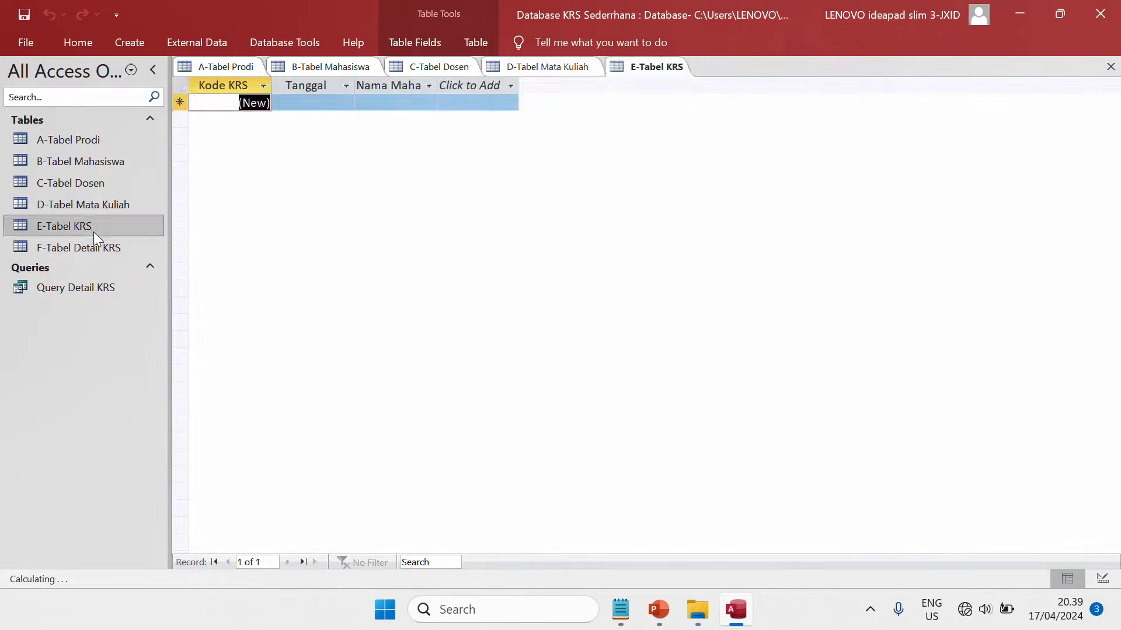
pyautogui.hotkey('ctrl', 'w')
pyautogui.hotkey('ctrl', 'w')
pyautogui.hotkey('ctrl', 'w')
pyautogui.hotkey('ctrl', 'w')
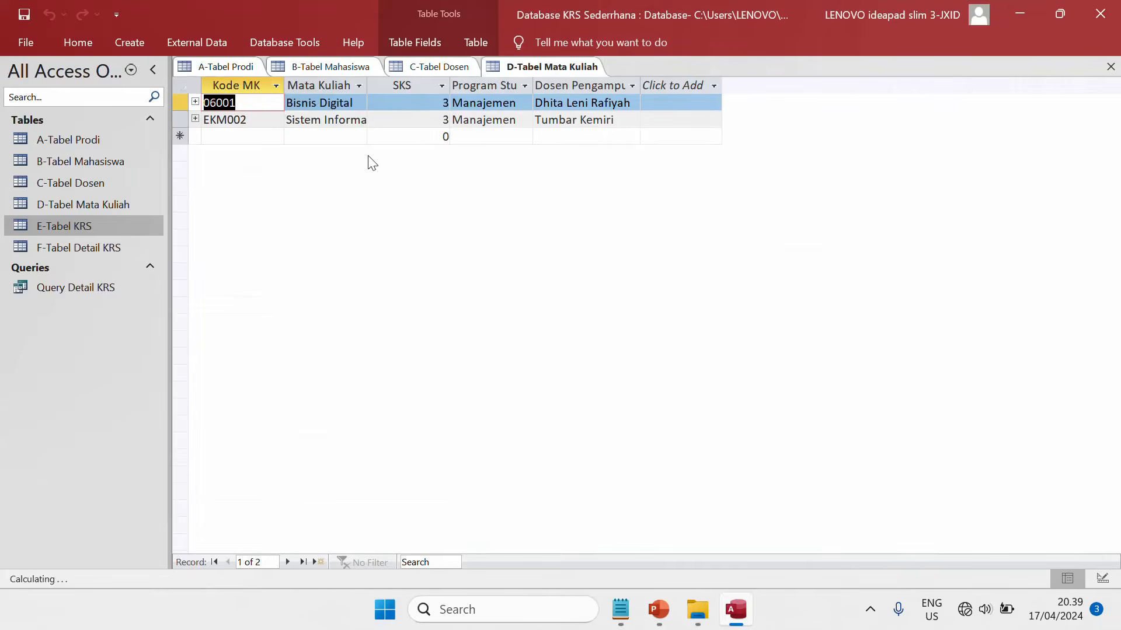
pyautogui.hotkey('ctrl', 'w')
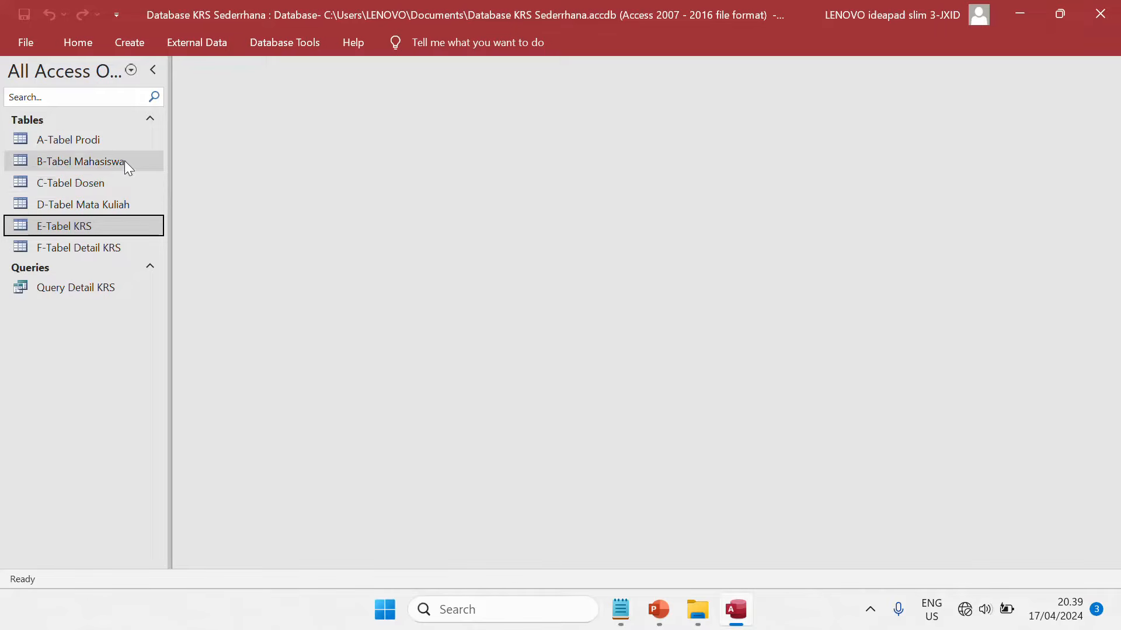
# Create a form based on the A-Tabel Prodi table.
pyautogui.click(103, 142)
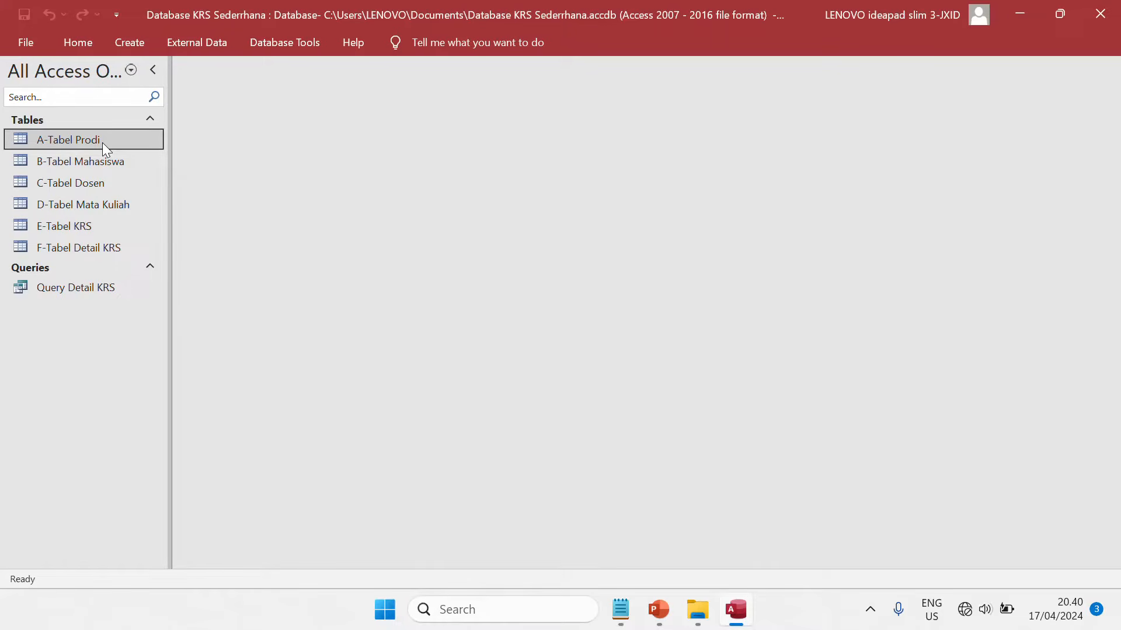
pyautogui.click(133, 40)
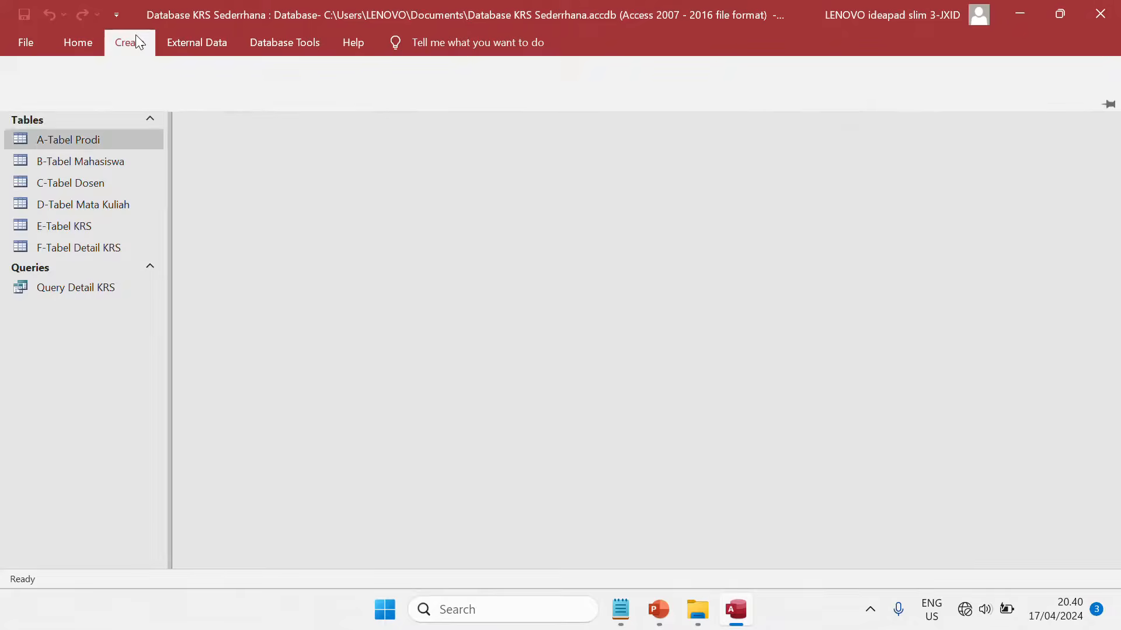
pyautogui.click(318, 82)
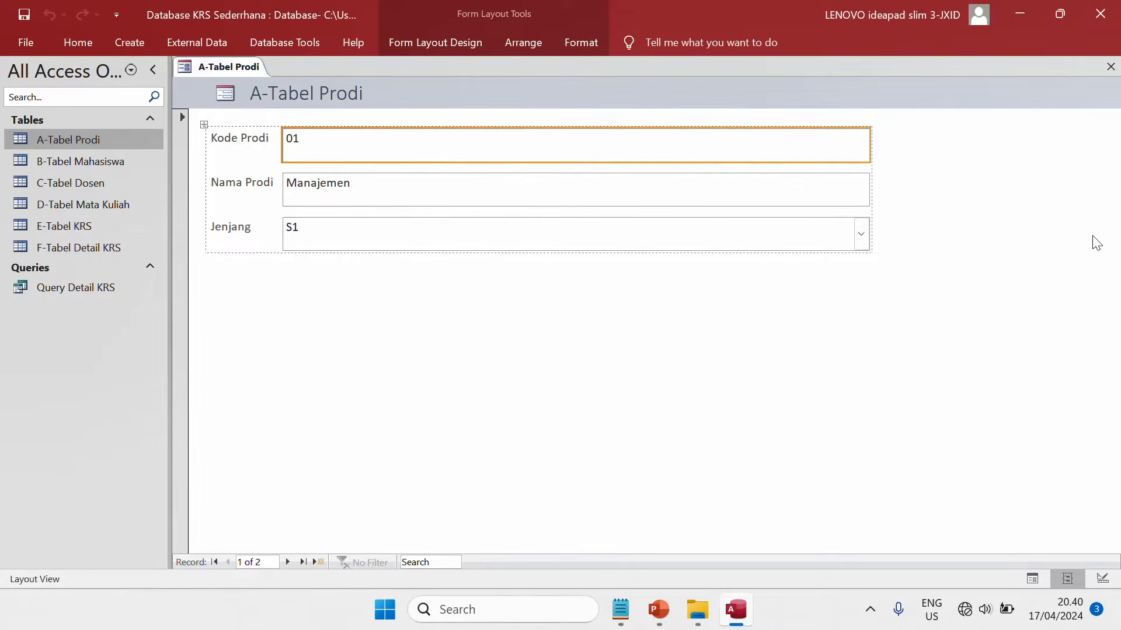
# Close the new form and save it under the name A-Form Data Prodi.
pyautogui.rightClick(232, 68)
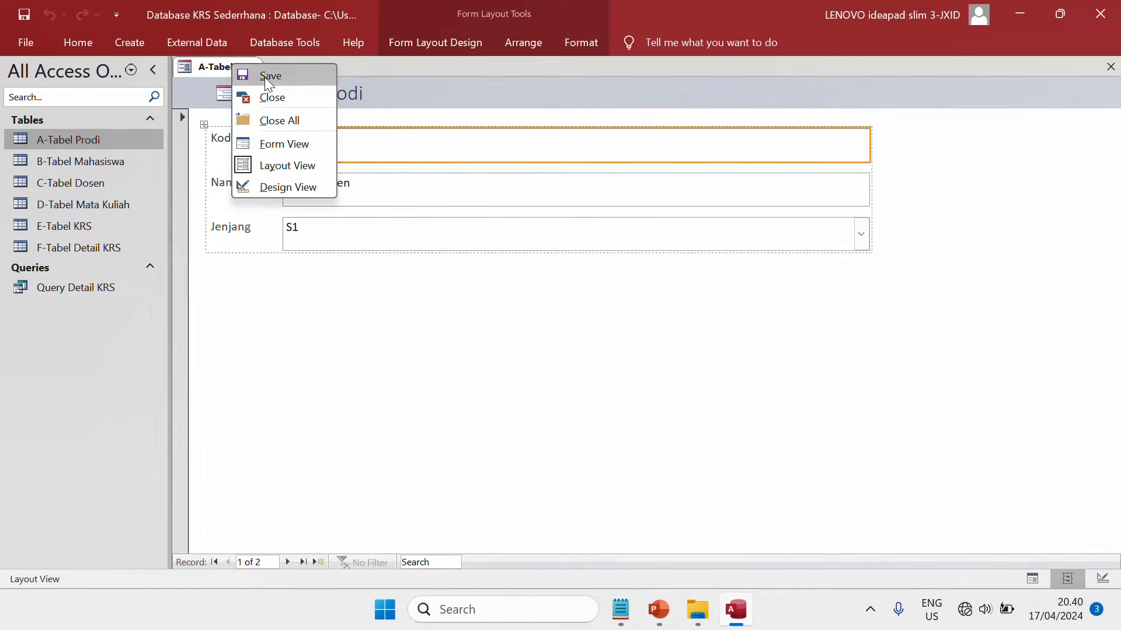
pyautogui.click(271, 95)
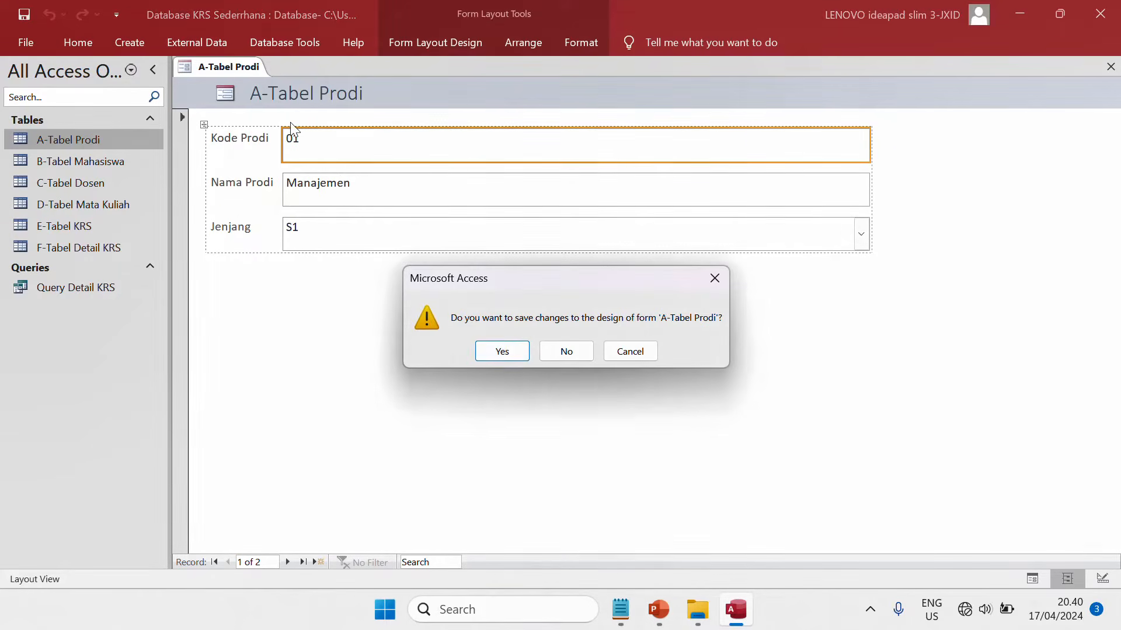
pyautogui.click(509, 349)
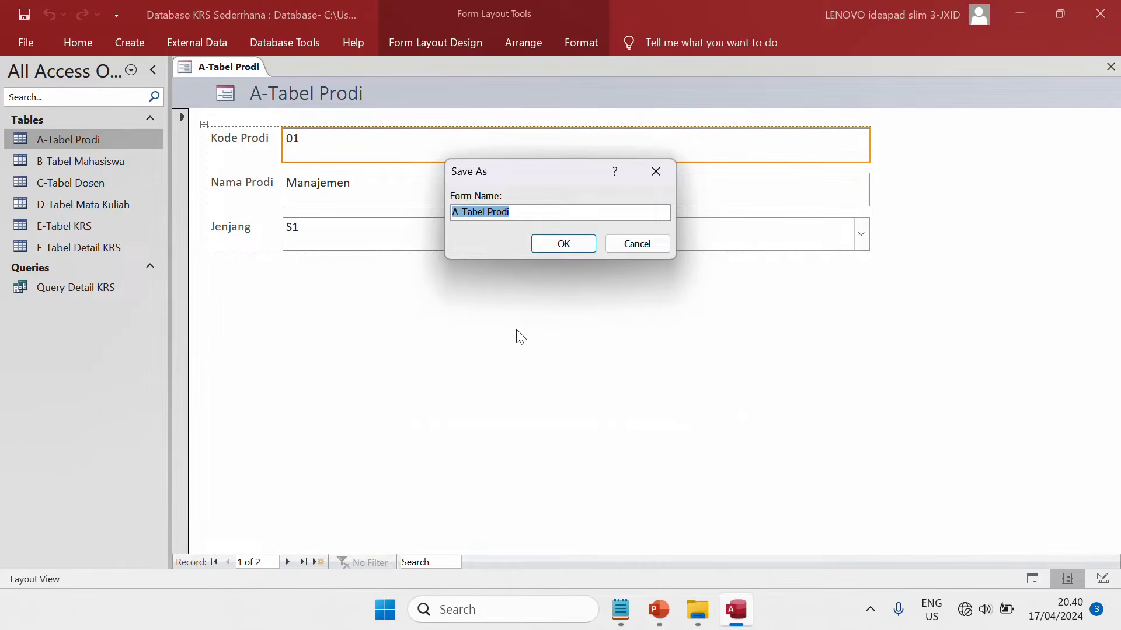
pyautogui.press('capslock')
pyautogui.write('A')
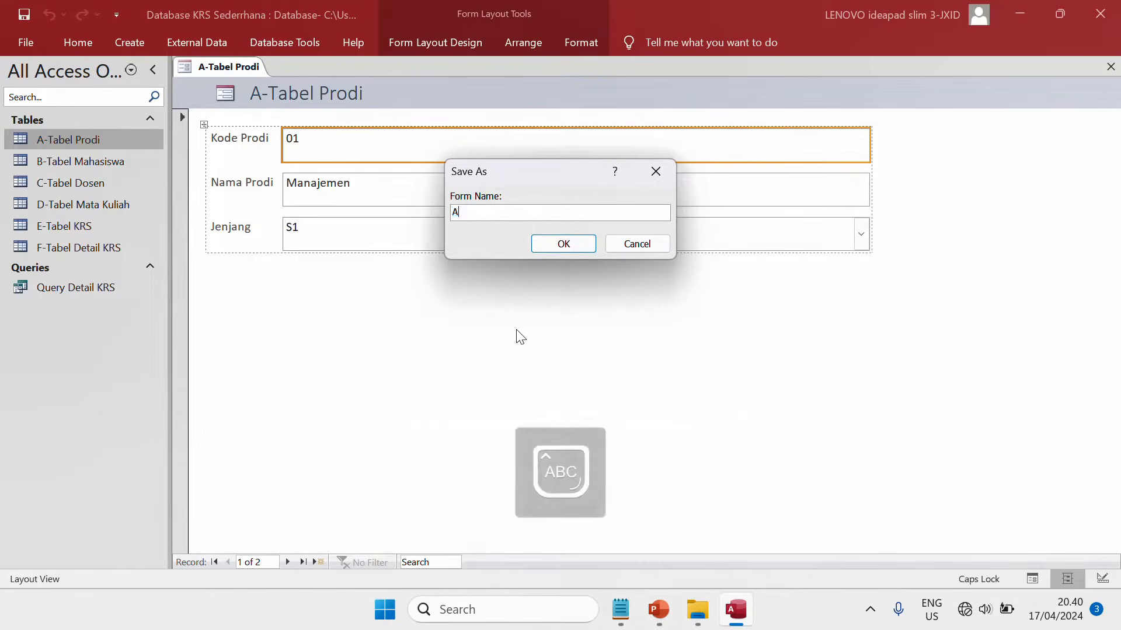
pyautogui.write('-F')
pyautogui.press('capslock')
pyautogui.press('BackSpace')
pyautogui.write('FO')
pyautogui.press('capslock')
pyautogui.write('R')
pyautogui.press('capslock')
pyautogui.press('BackSpace')
pyautogui.press('BackSpace')
pyautogui.write('orm Data')
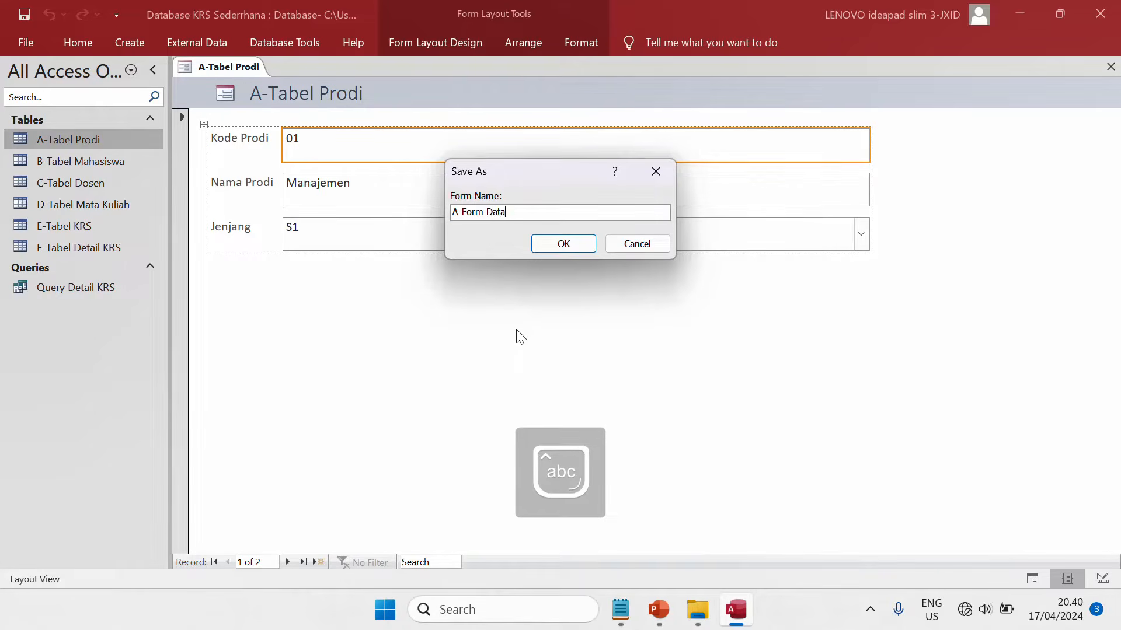
pyautogui.write(' Prodi')
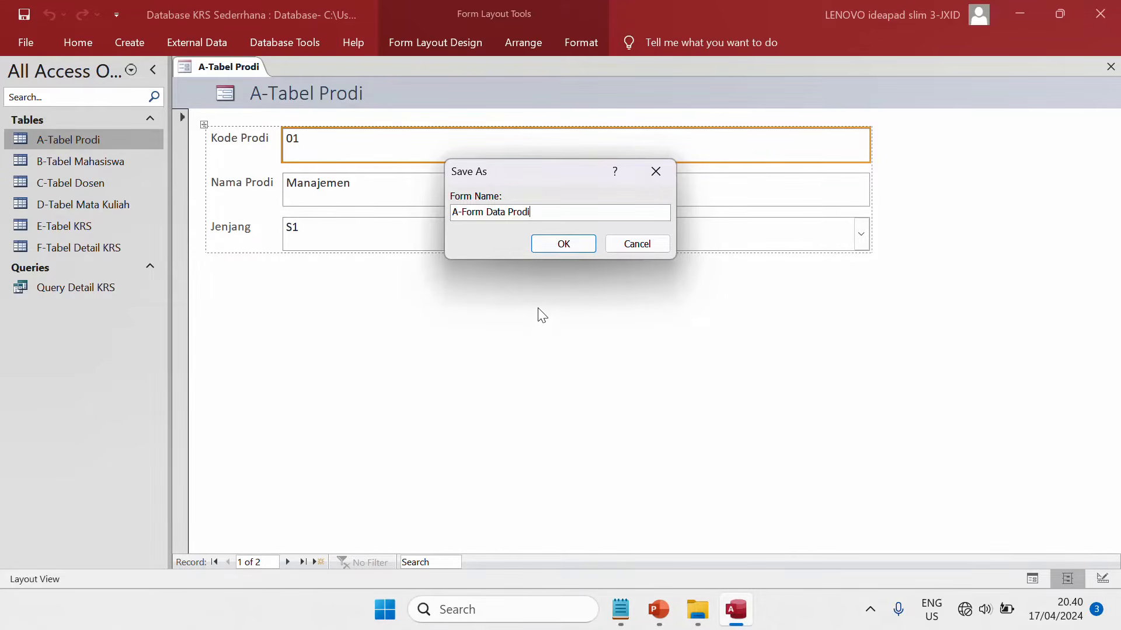
pyautogui.click(564, 244)
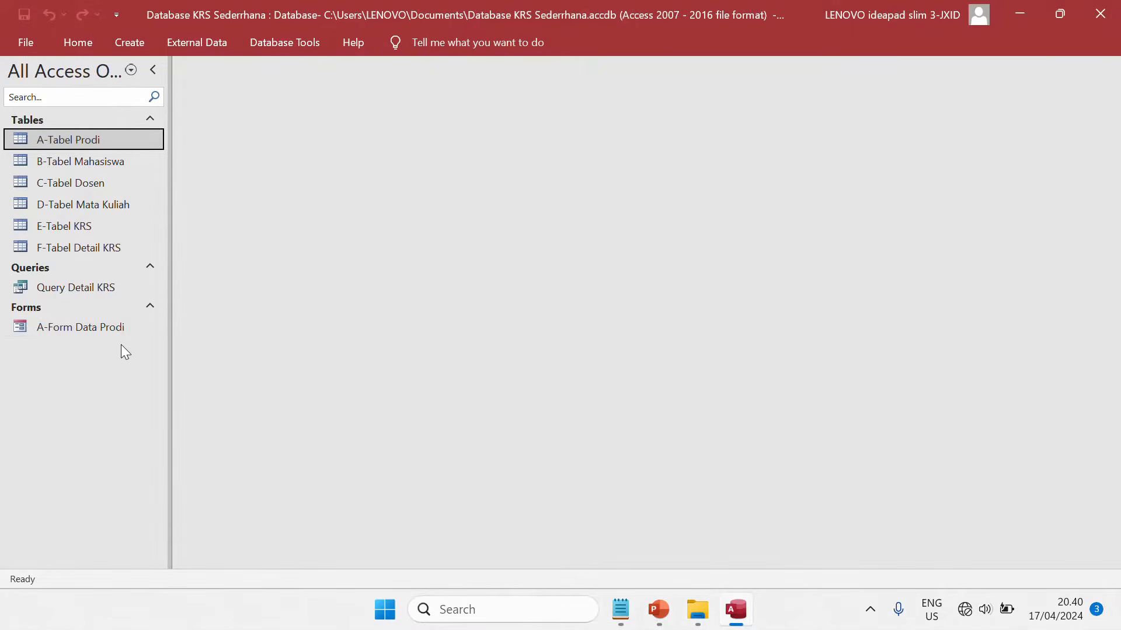
# Open A-Form Data Prodi in Design View and change its header title to "Form Input Data Prodi".
pyautogui.click(108, 331)
pyautogui.rightClick(108, 331)
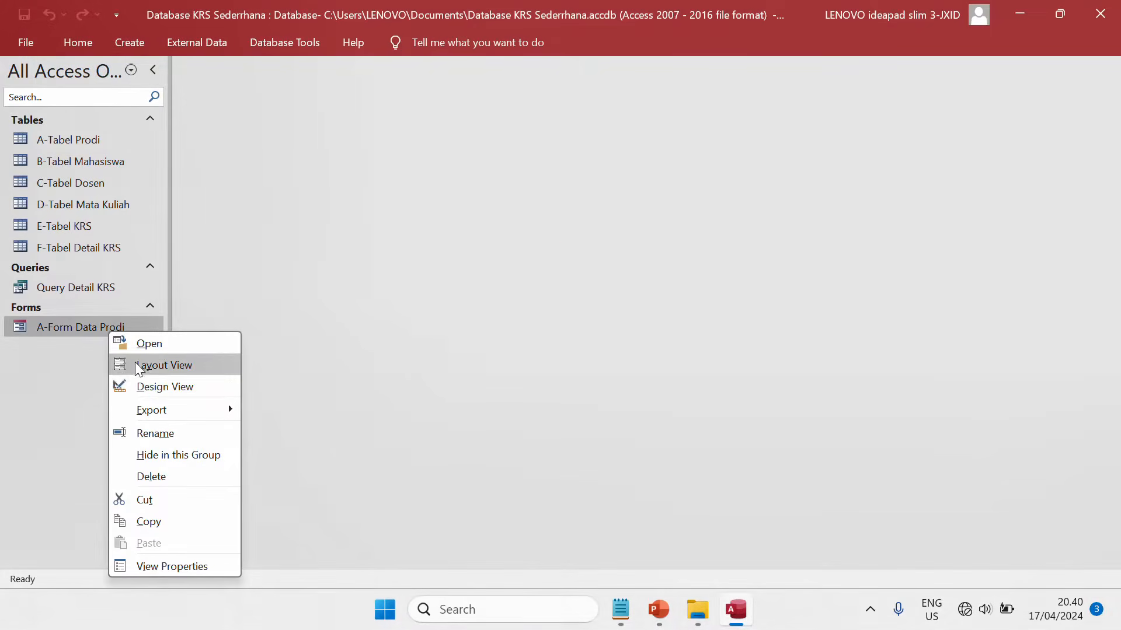
pyautogui.click(143, 386)
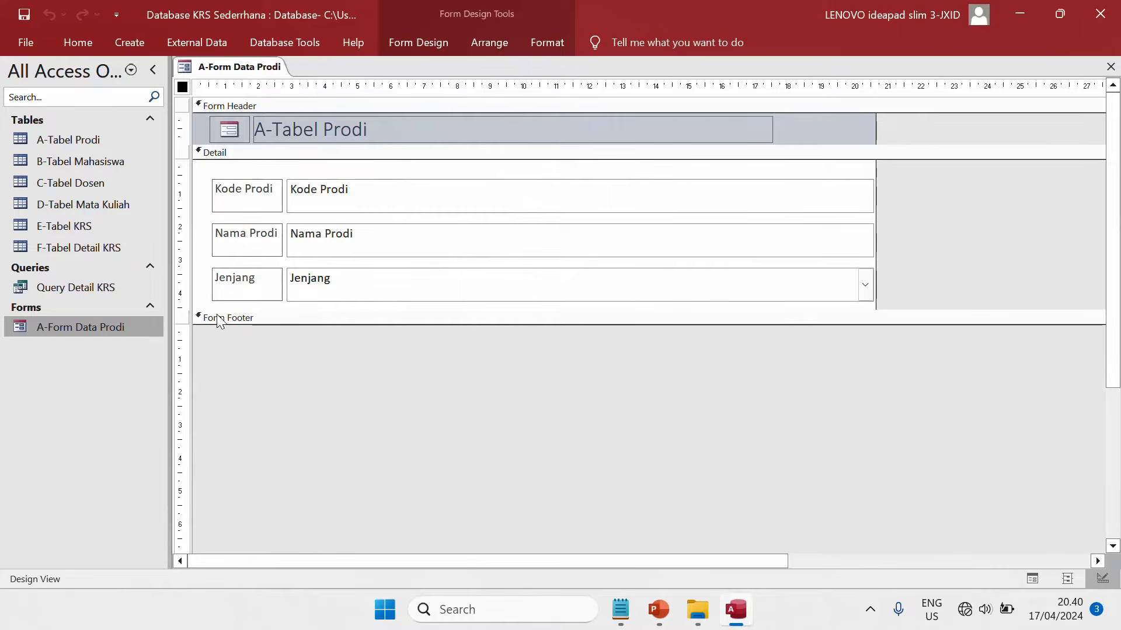
pyautogui.click(321, 132)
pyautogui.click(335, 130)
pyautogui.moveTo(376, 130); pyautogui.dragTo(242, 125)
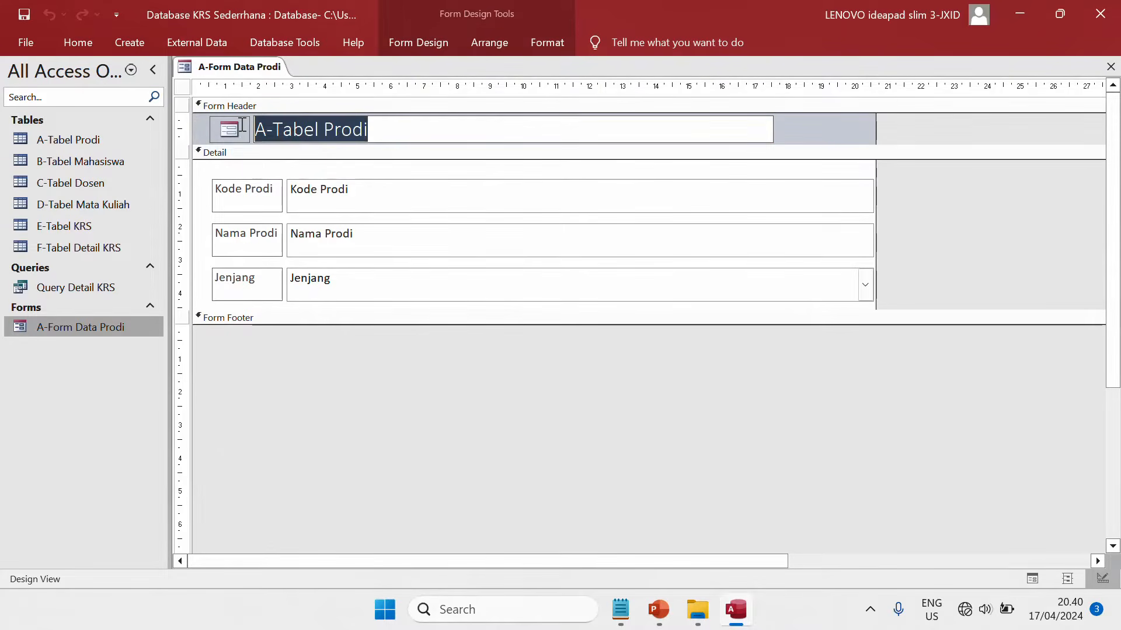
pyautogui.write('Form ')
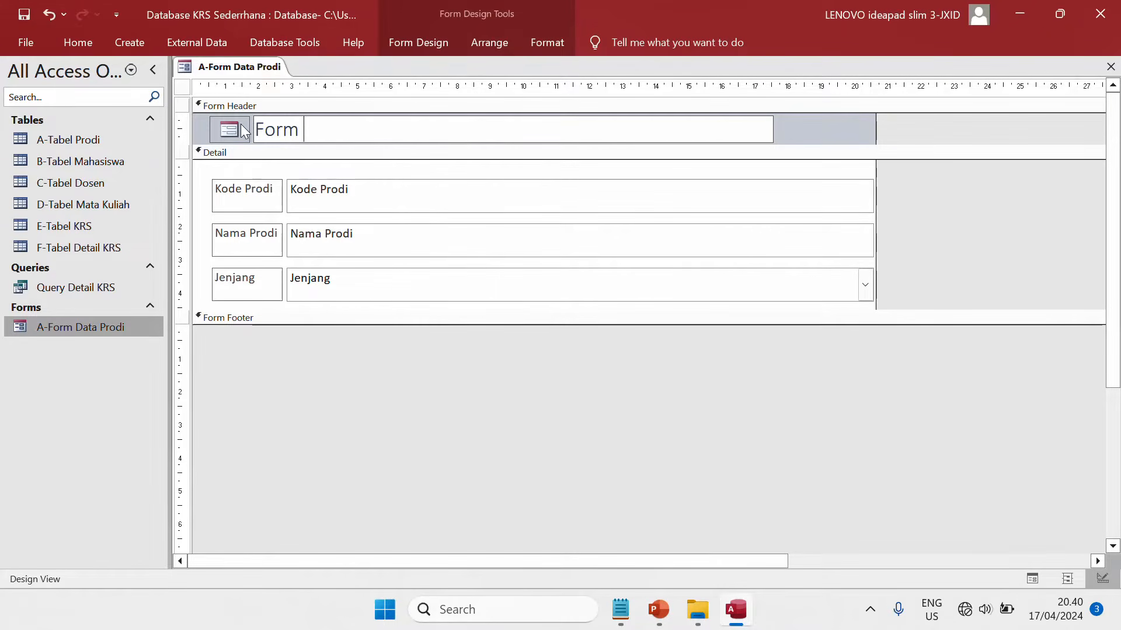
pyautogui.write('Input Data Prodi')
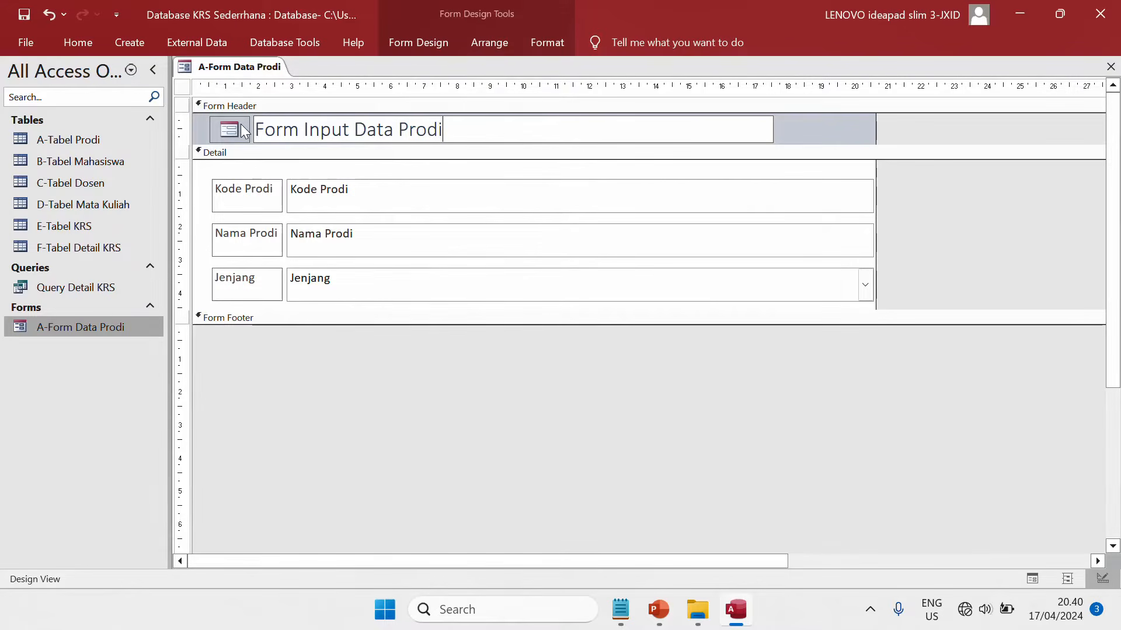
pyautogui.click(942, 184)
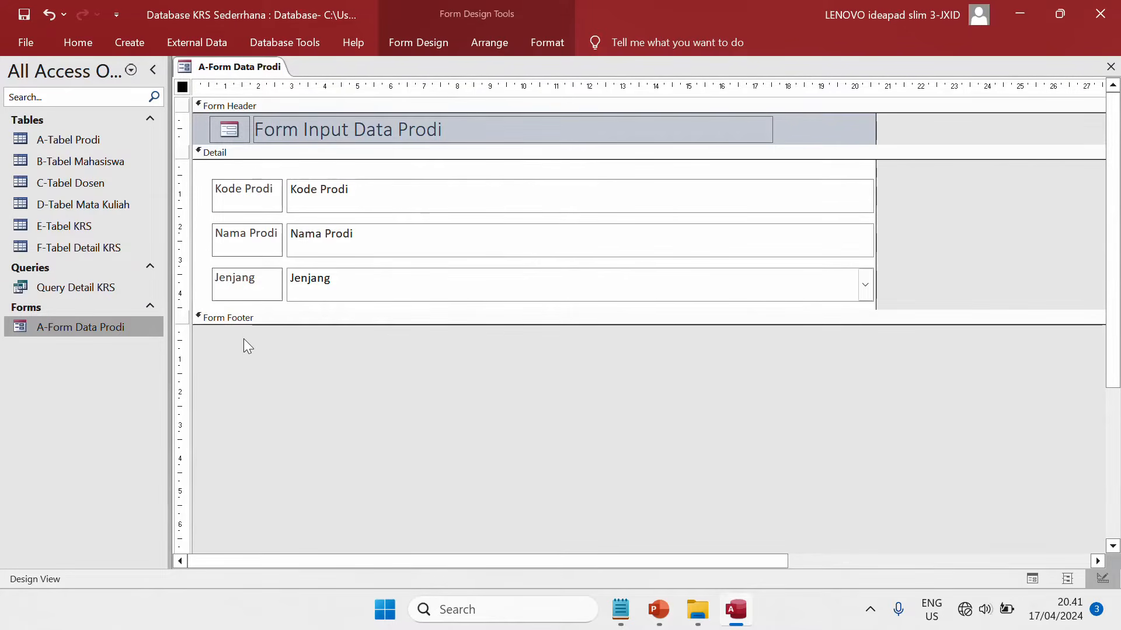
# Expand the Form Footer section to about 2.2 cm high and narrow the Detail field boxes to about 8.4 cm.
pyautogui.moveTo(247, 323); pyautogui.dragTo(240, 398)
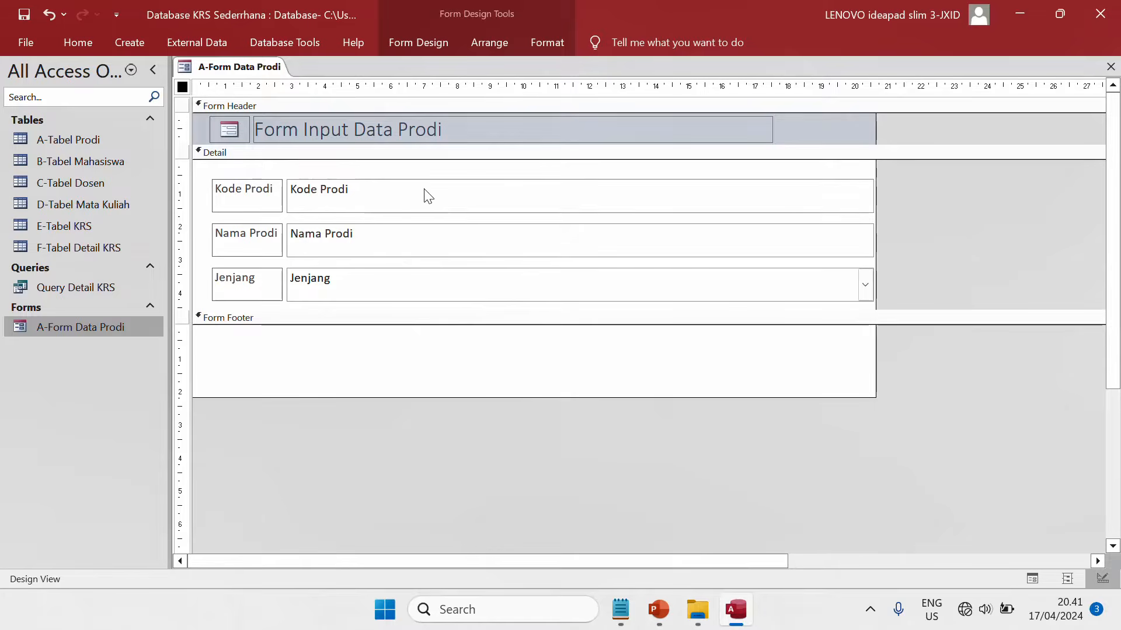
pyautogui.click(414, 203)
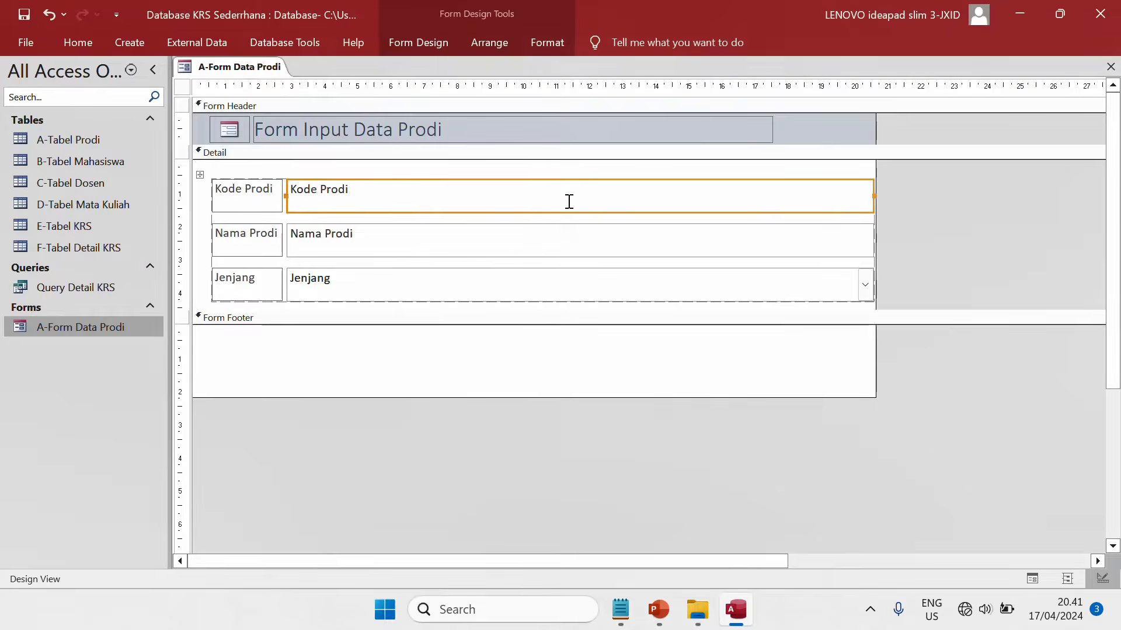
pyautogui.moveTo(874, 192); pyautogui.dragTo(566, 210)
# Increase the height of the Detail section to about 5.3 cm.
pyautogui.click(527, 311)
pyautogui.moveTo(525, 310); pyautogui.dragTo(526, 335)
# Narrow the header title box to about 9.4 cm and reduce the form's width to about 13 cm.
pyautogui.click(765, 132)
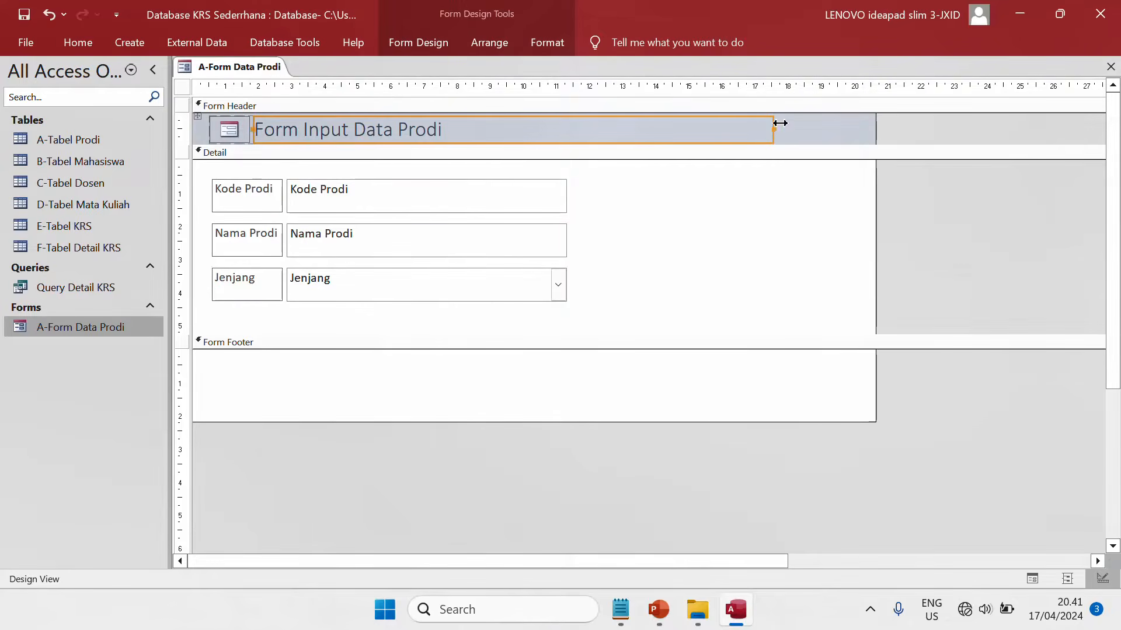
pyautogui.click(765, 130)
pyautogui.moveTo(766, 129); pyautogui.dragTo(565, 149)
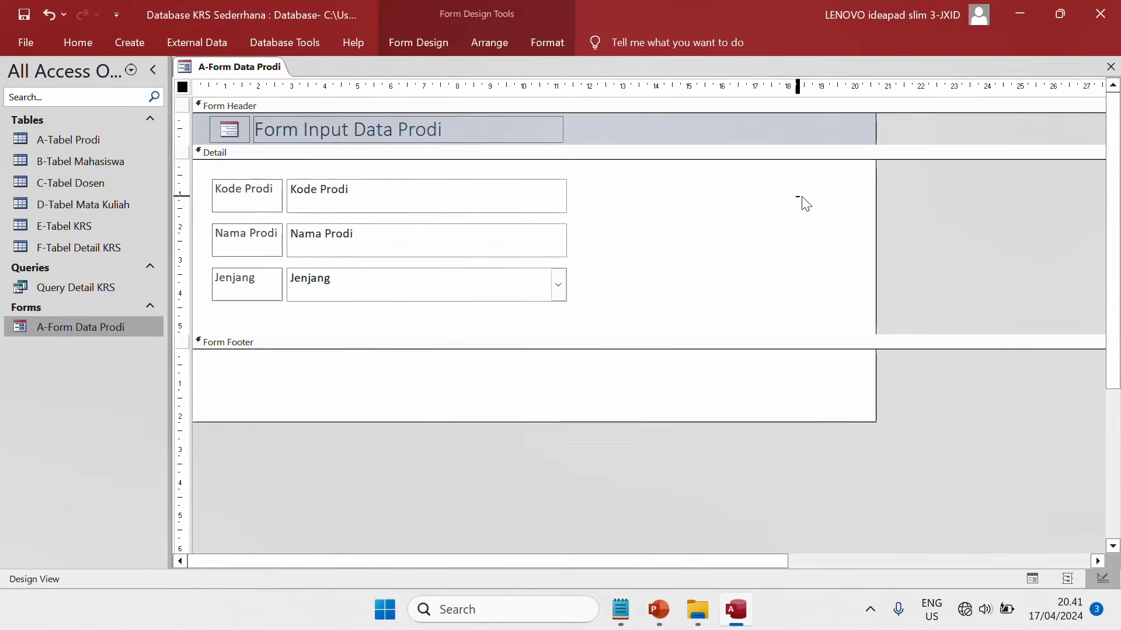
pyautogui.click(869, 203)
pyautogui.moveTo(875, 205); pyautogui.dragTo(622, 243)
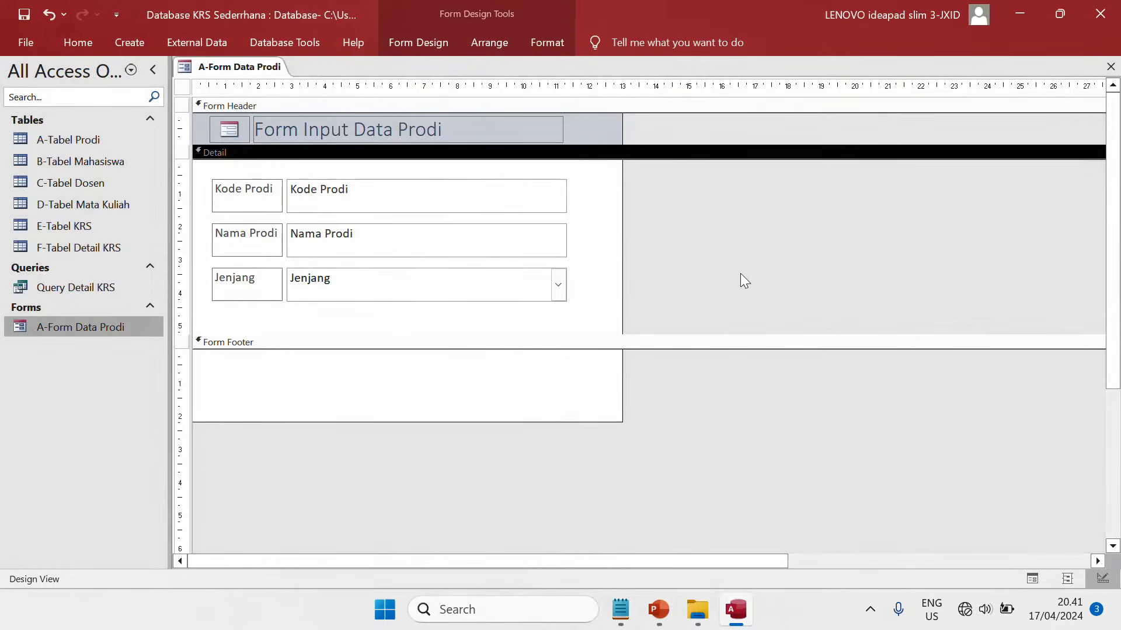
pyautogui.click(261, 198)
pyautogui.click(256, 242)
pyautogui.click(310, 205)
pyautogui.click(313, 241)
pyautogui.click(327, 286)
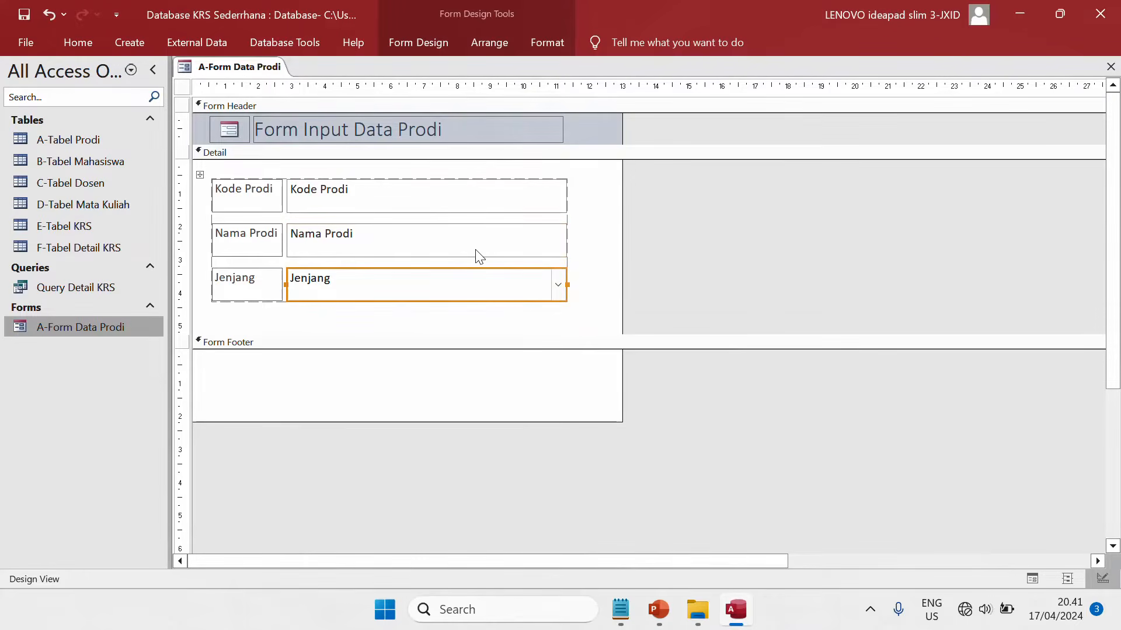
pyautogui.click(393, 193)
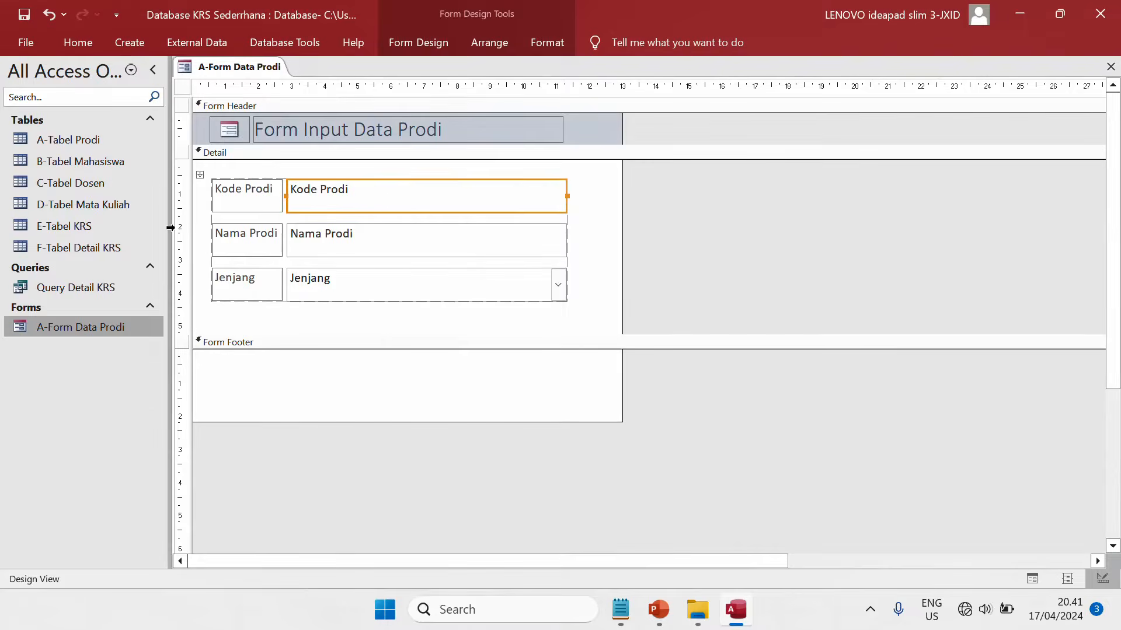
pyautogui.click(231, 204)
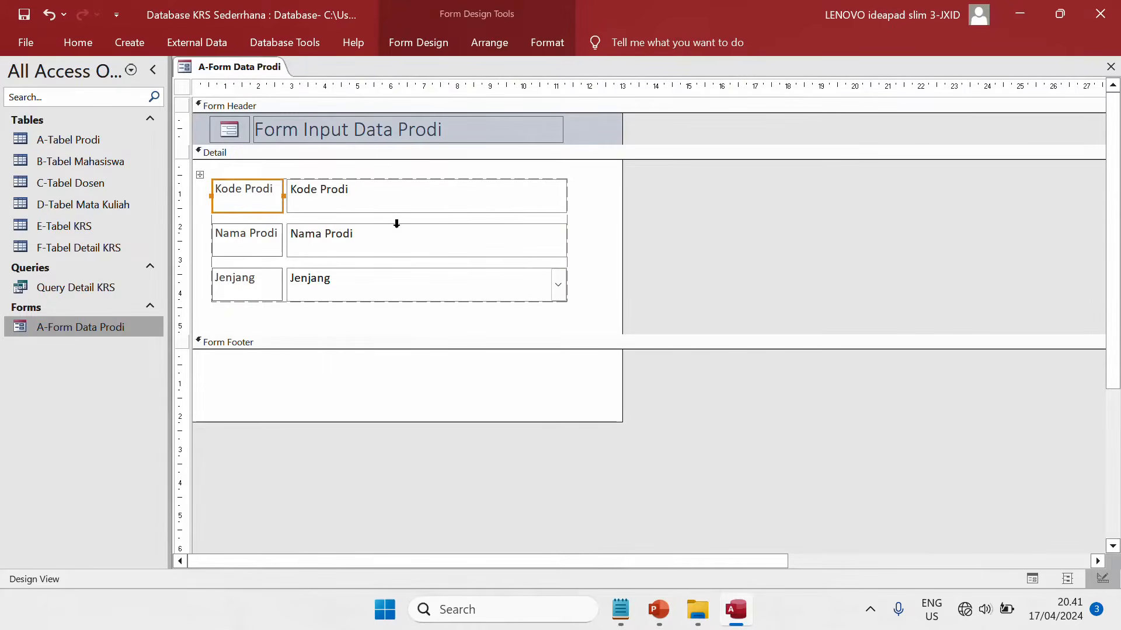
pyautogui.click(584, 234)
pyautogui.click(197, 168)
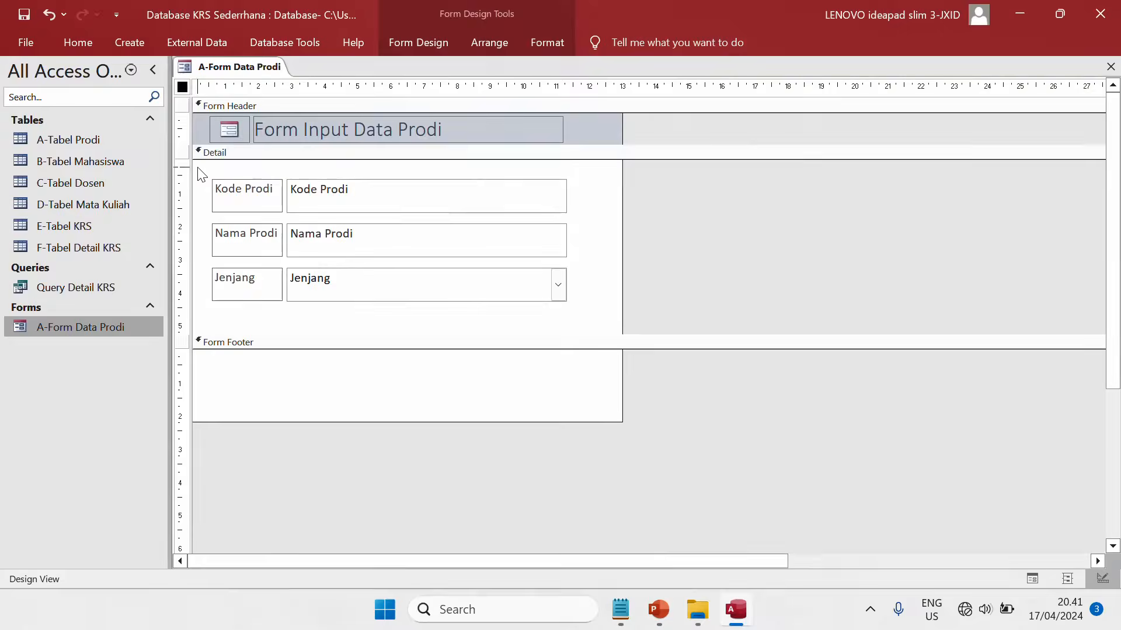
# Set the height of all Detail labels and fields to 0,7 cm and shorten the Detail section to about 4 cm.
pyautogui.click(240, 190)
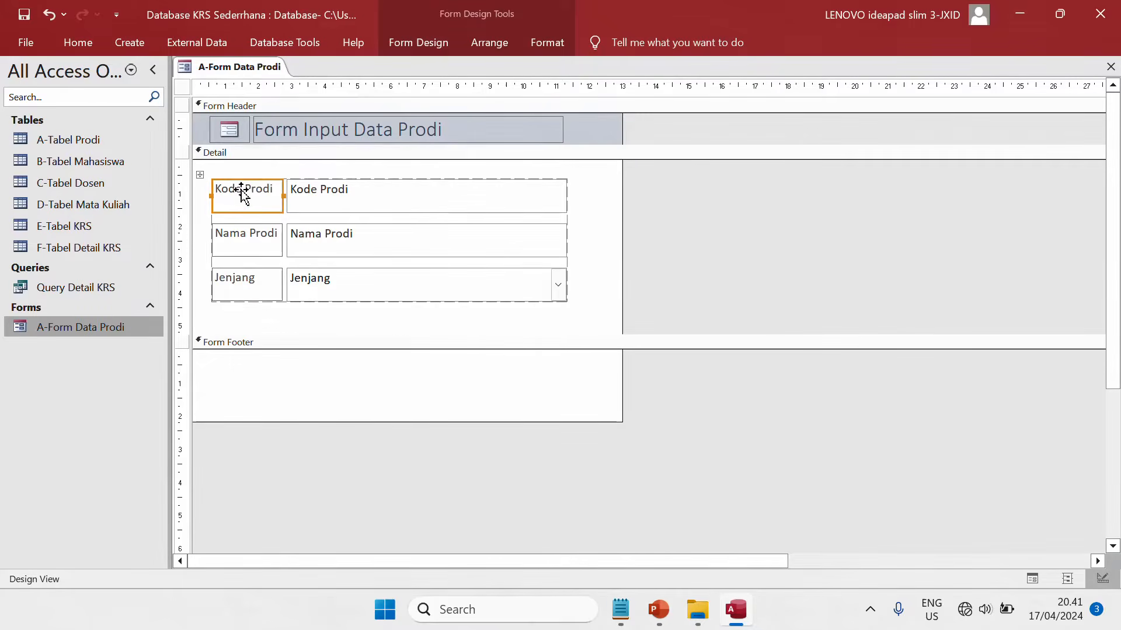
pyautogui.click(200, 174)
pyautogui.moveTo(611, 277); pyautogui.dragTo(188, 180)
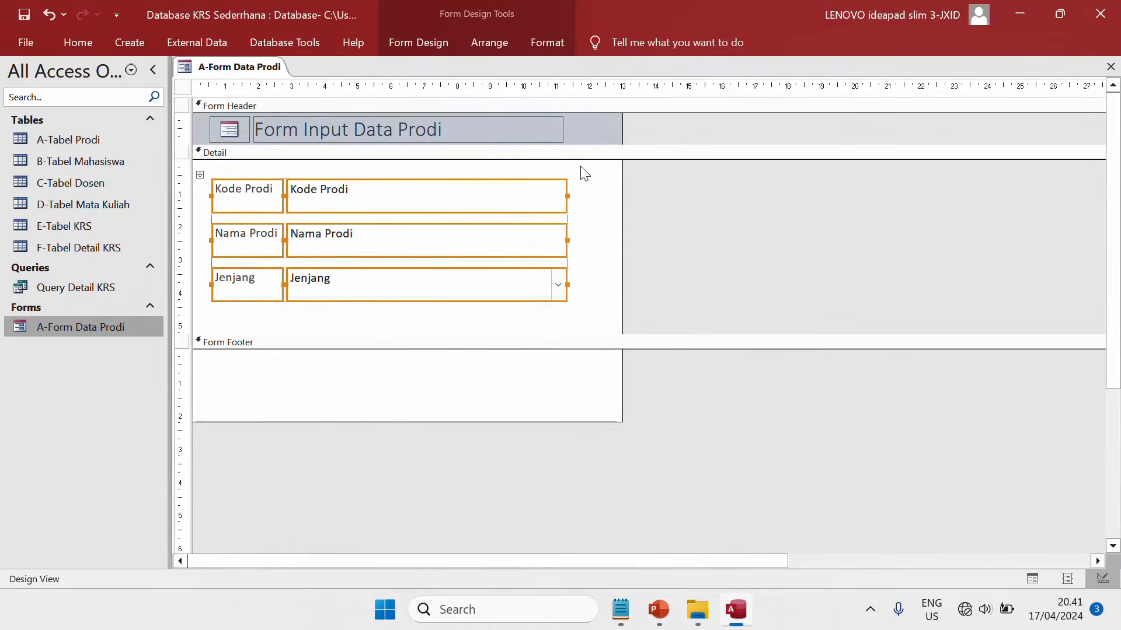
pyautogui.click(421, 40)
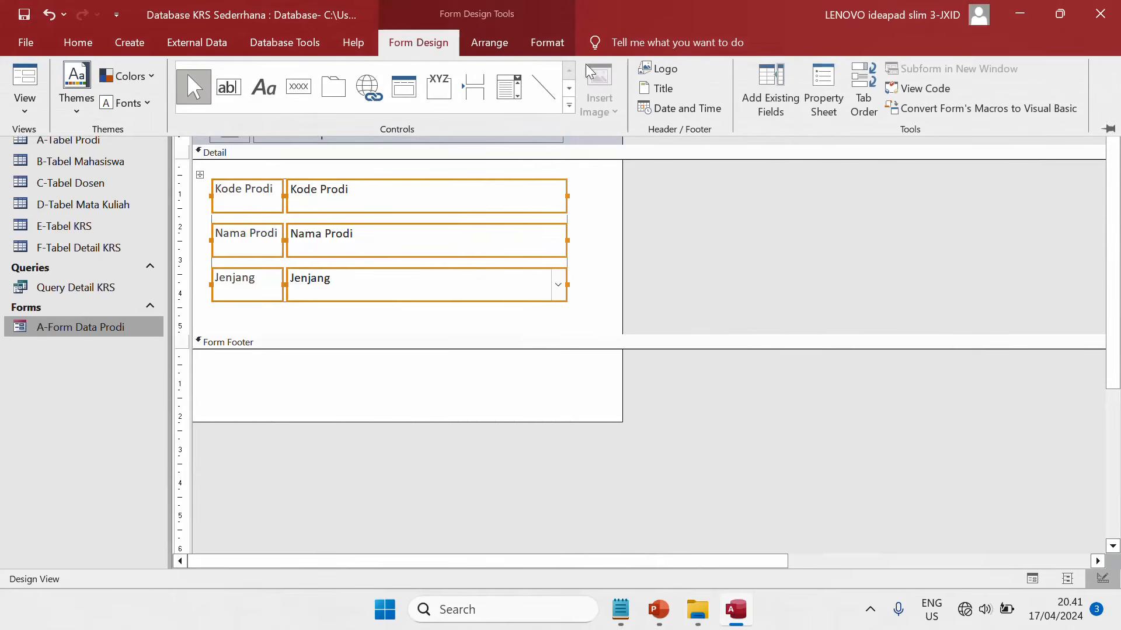
pyautogui.click(833, 102)
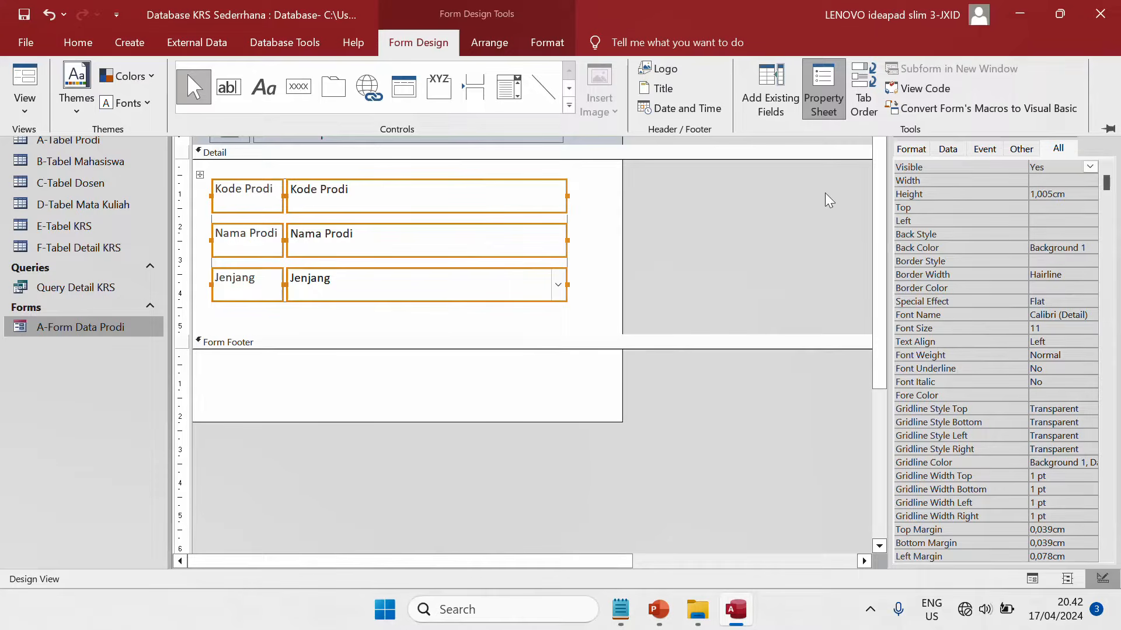
pyautogui.hotkey('ctrl', 'F1')
pyautogui.click(1107, 183)
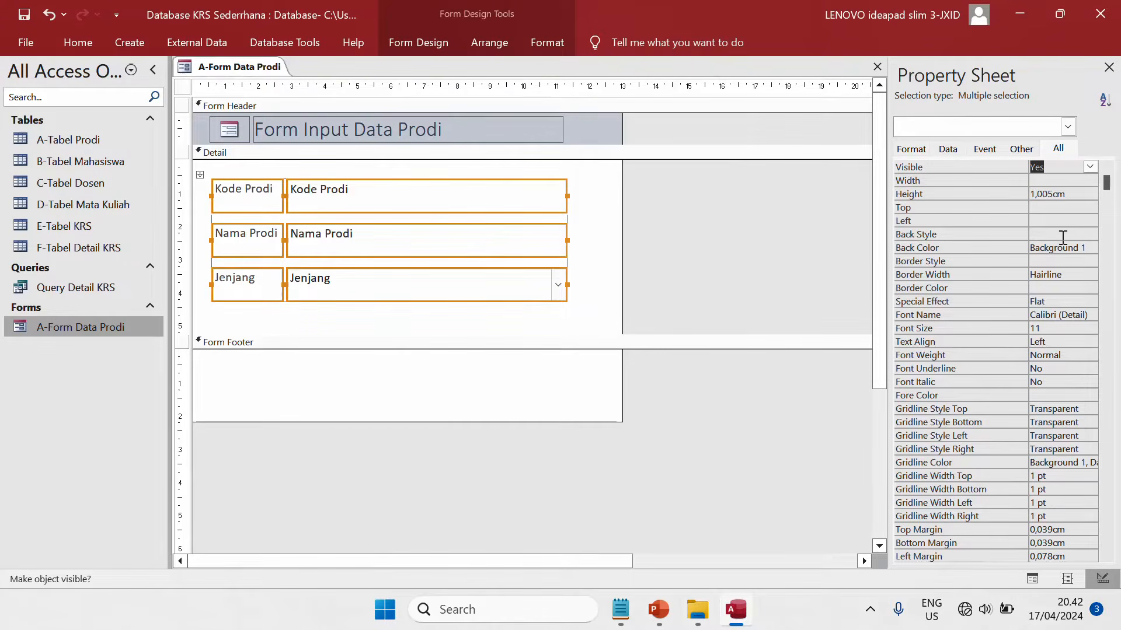
pyautogui.click(1077, 193)
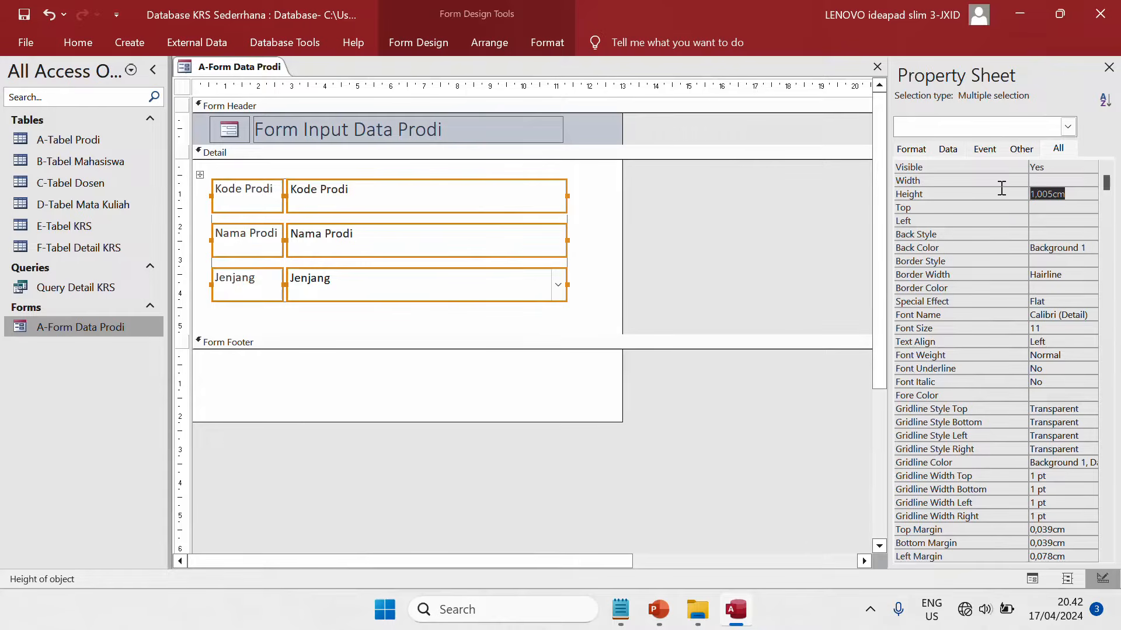
pyautogui.write('0,')
pyautogui.write('7')
pyautogui.press('Return')
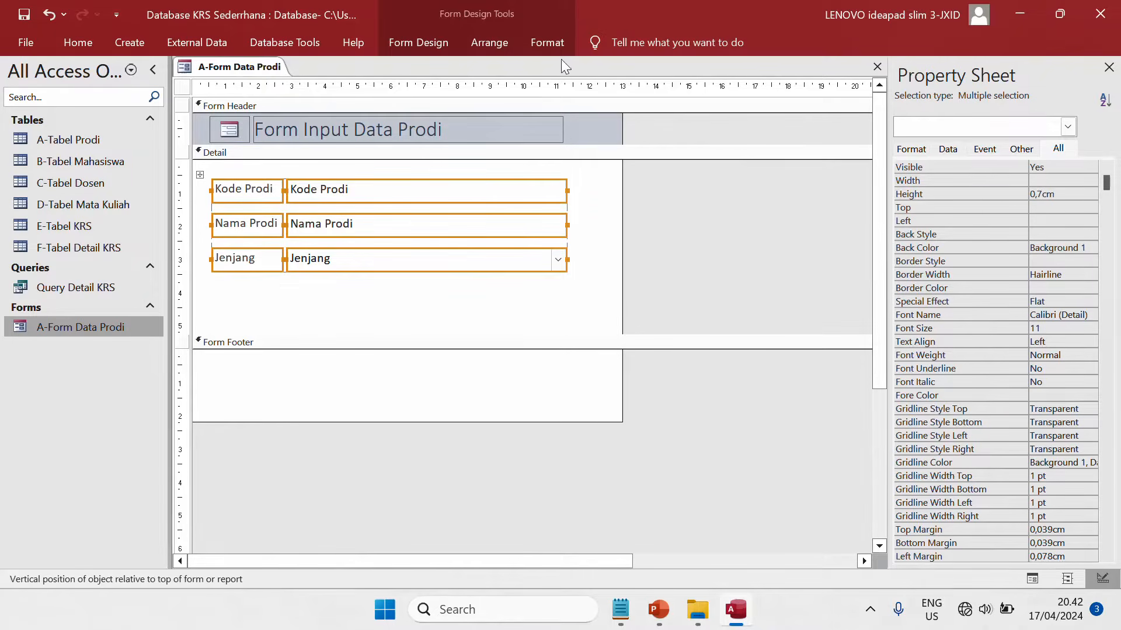
pyautogui.click(647, 279)
pyautogui.moveTo(561, 336); pyautogui.dragTo(559, 293)
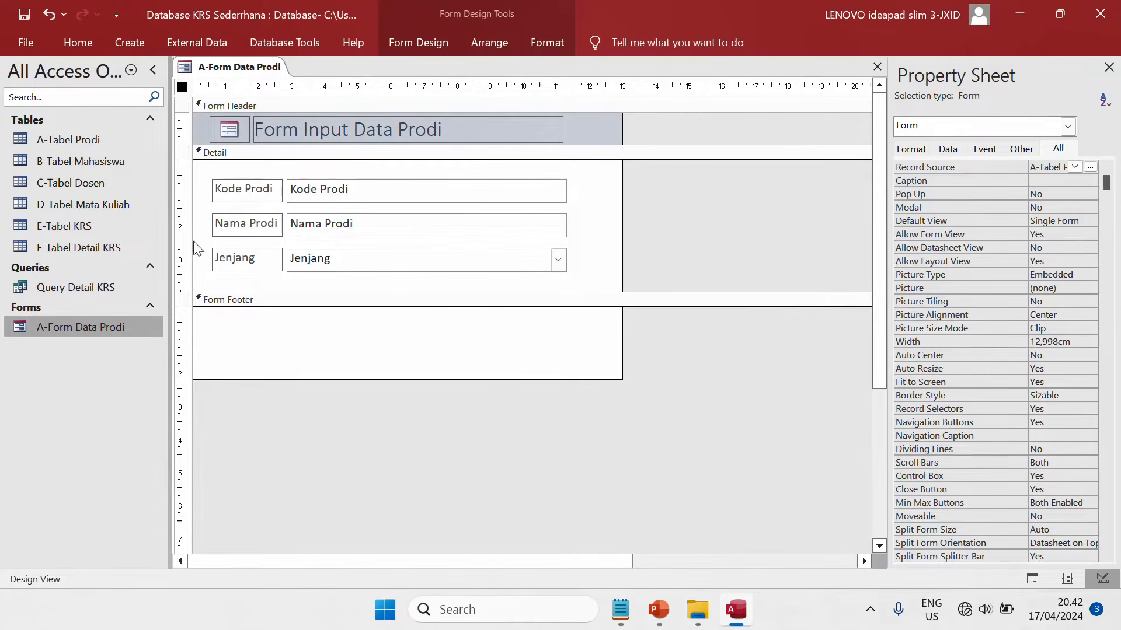
# Place a command button at the start of the Form Footer and assign it the Record Operations action Add New Record.
pyautogui.click(270, 40)
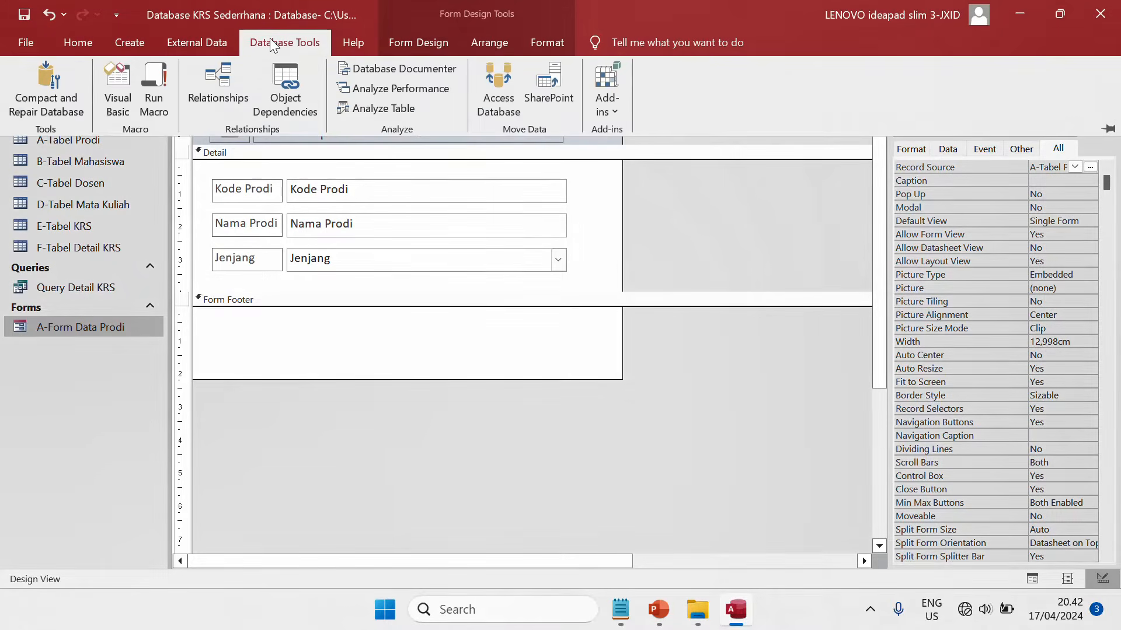
pyautogui.click(429, 47)
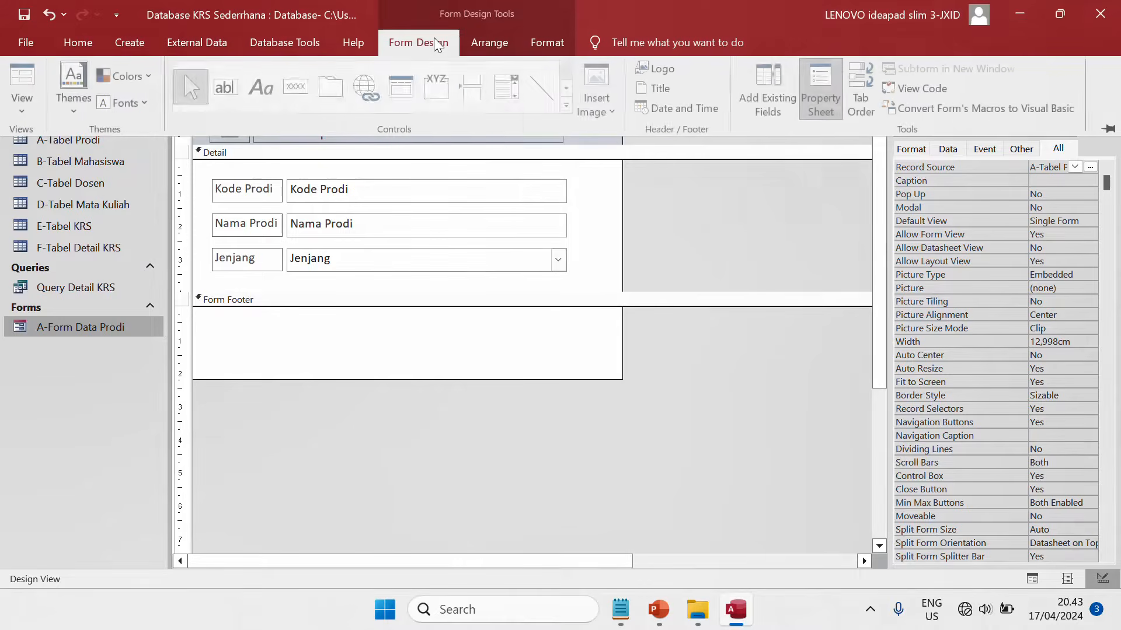
pyautogui.click(312, 90)
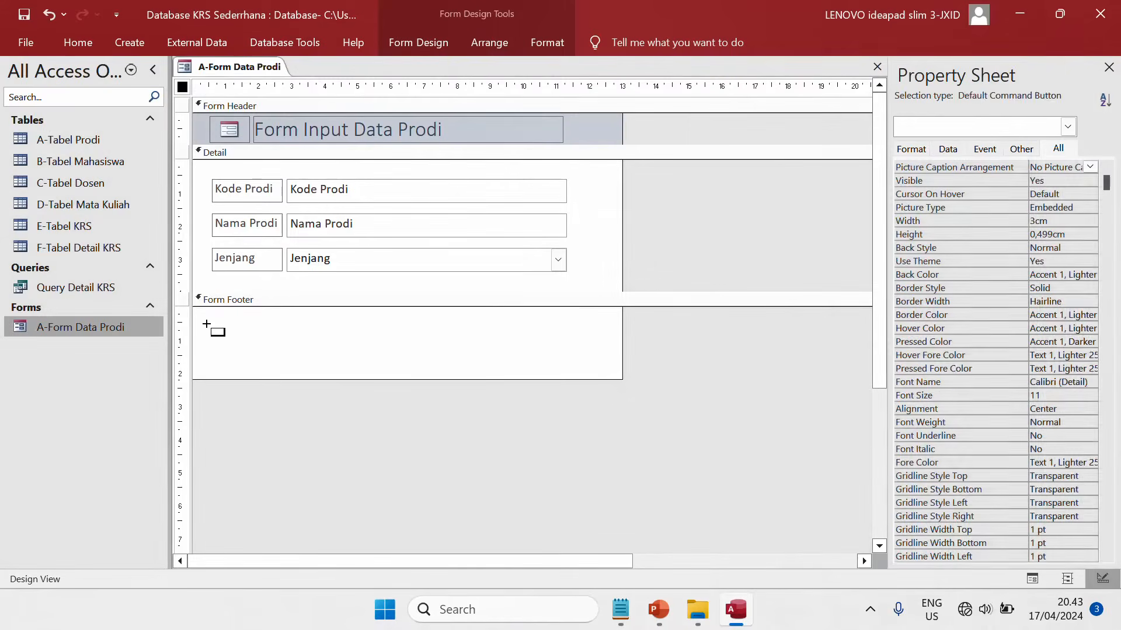
pyautogui.click(207, 324)
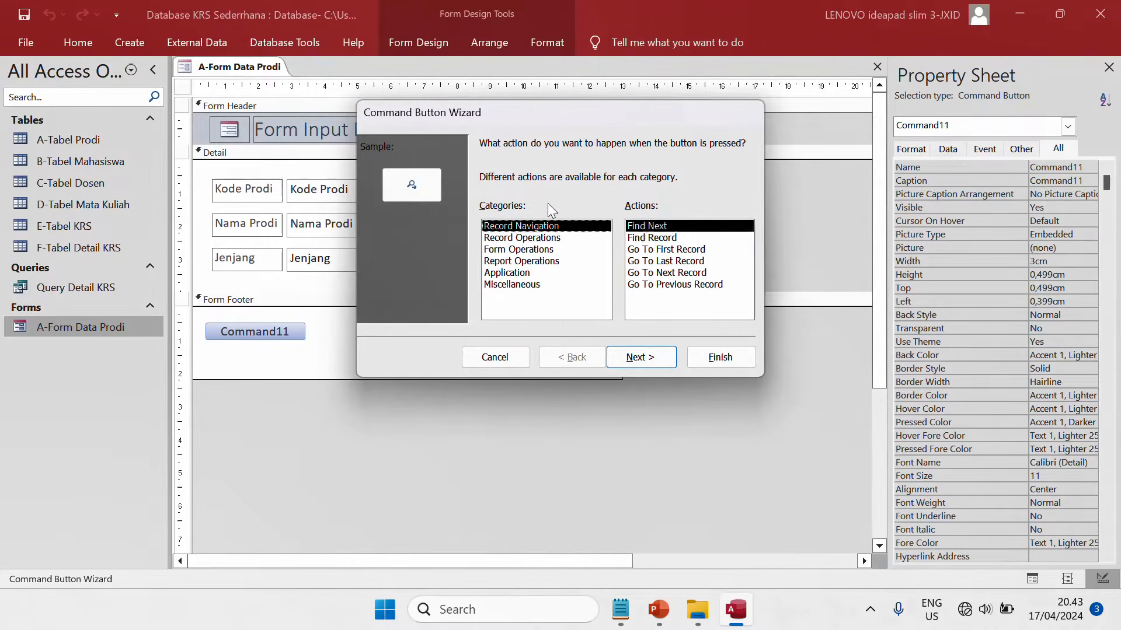
pyautogui.click(543, 238)
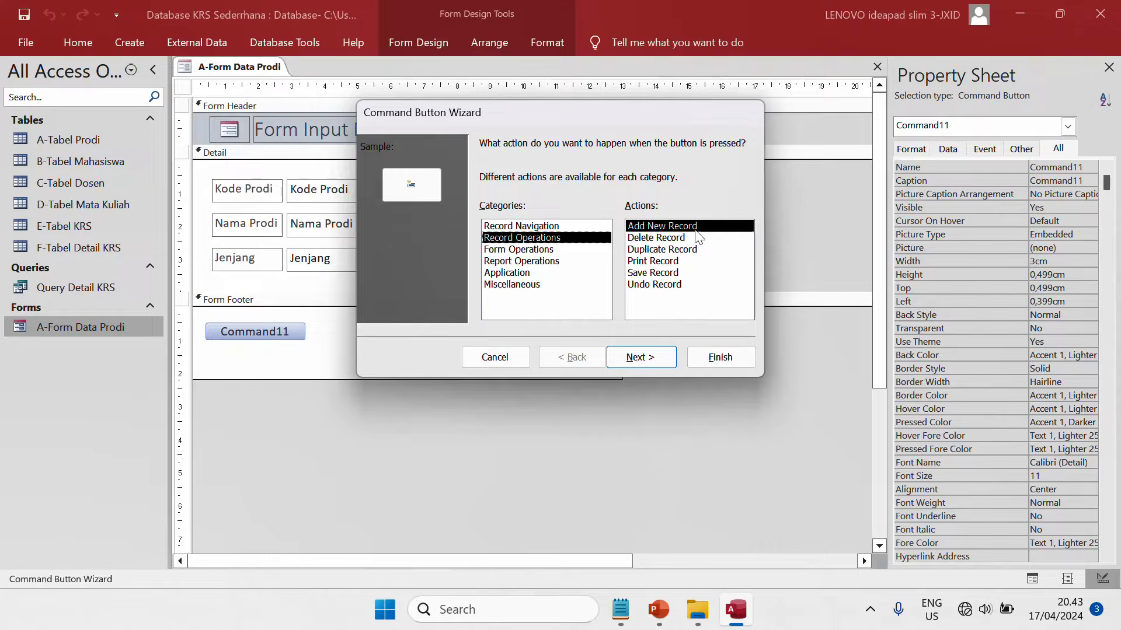
pyautogui.click(650, 353)
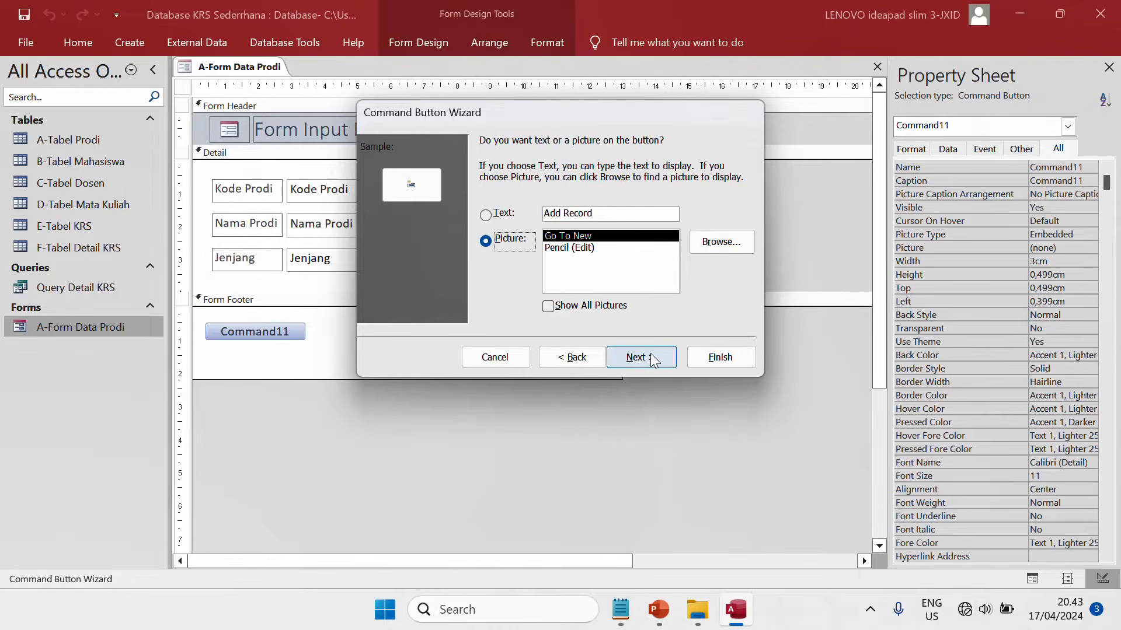
# Give the new-record button the text "Add New" instead of a picture and finish the wizard with the default name.
pyautogui.click(485, 214)
pyautogui.click(606, 213)
pyautogui.press('BackSpace')
pyautogui.press('BackSpace')
pyautogui.press('BackSpace')
pyautogui.press('BackSpace')
pyautogui.press('BackSpace')
pyautogui.press('BackSpace')
pyautogui.write('New')
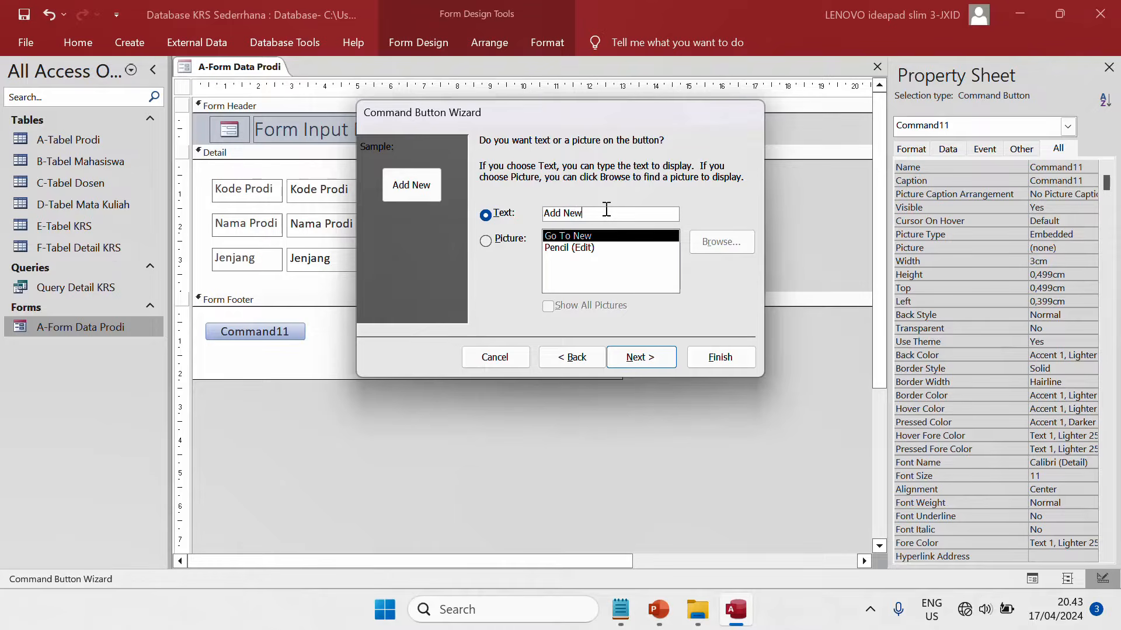
pyautogui.click(641, 364)
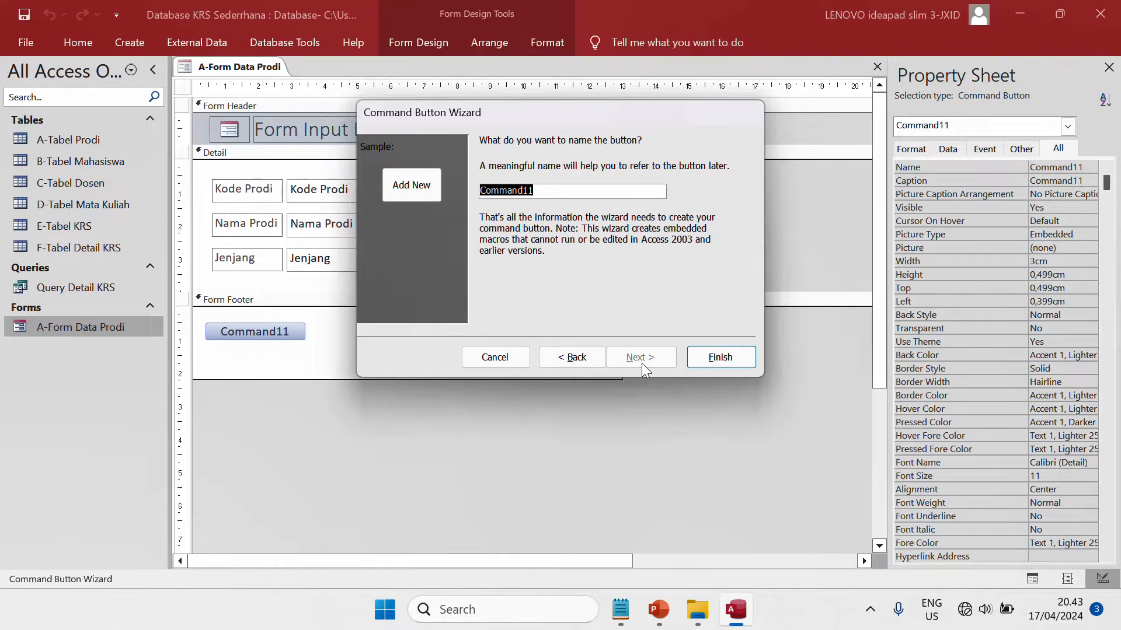
pyautogui.click(719, 358)
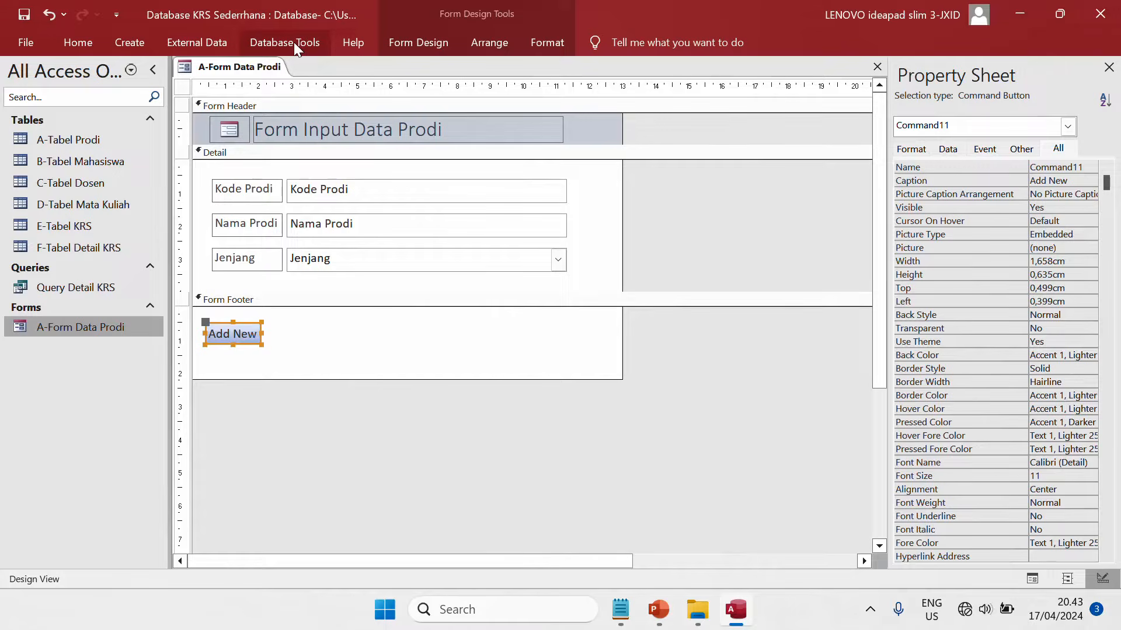
# Place a second command button beside Add New in the Form Footer and assign it the Record Operations action Save Record.
pyautogui.click(411, 46)
pyautogui.click(298, 86)
pyautogui.click(275, 327)
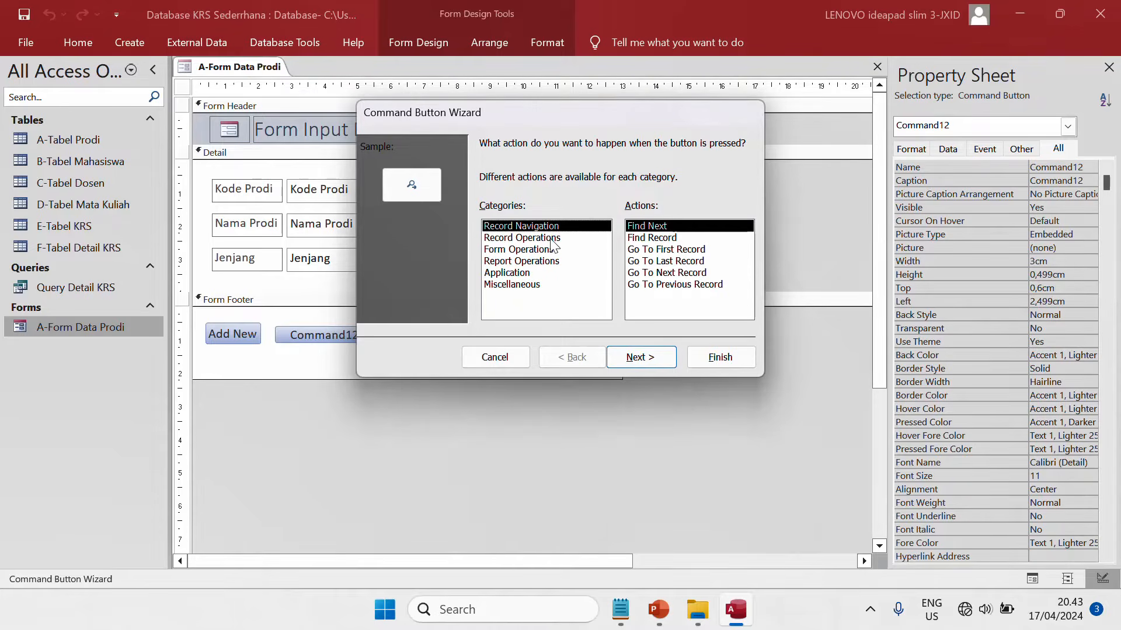
pyautogui.click(551, 238)
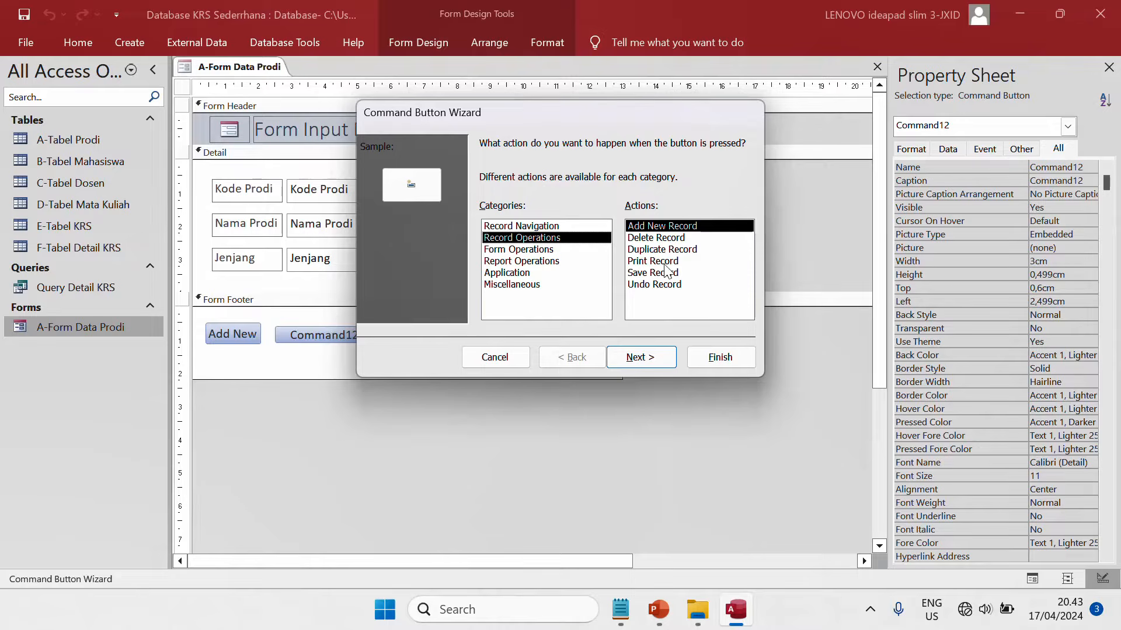
pyautogui.click(665, 272)
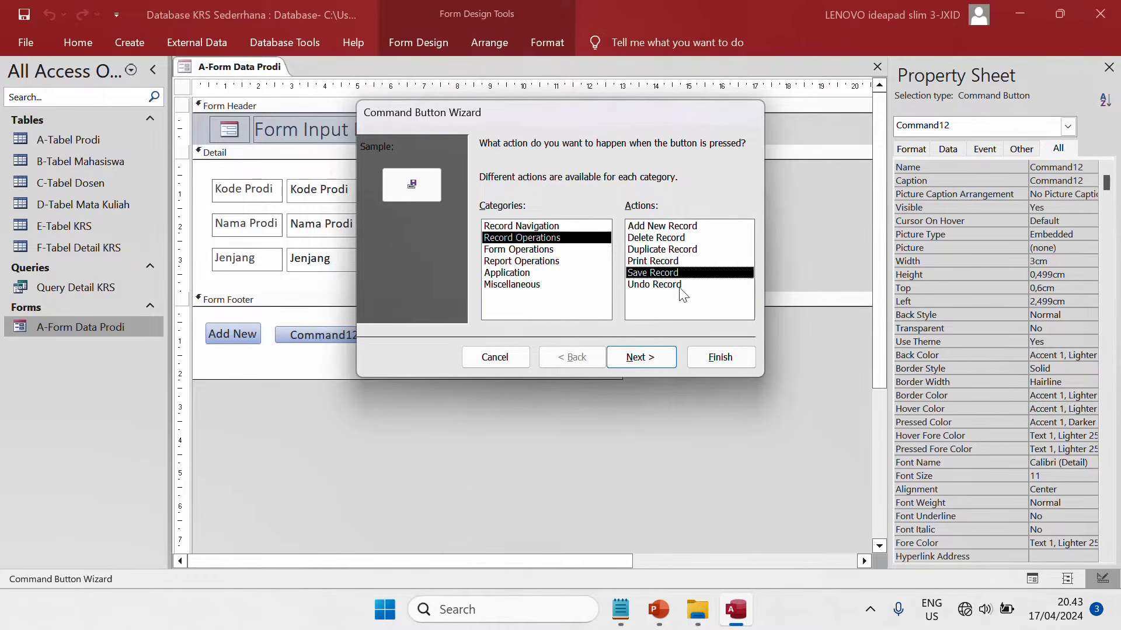
pyautogui.click(642, 357)
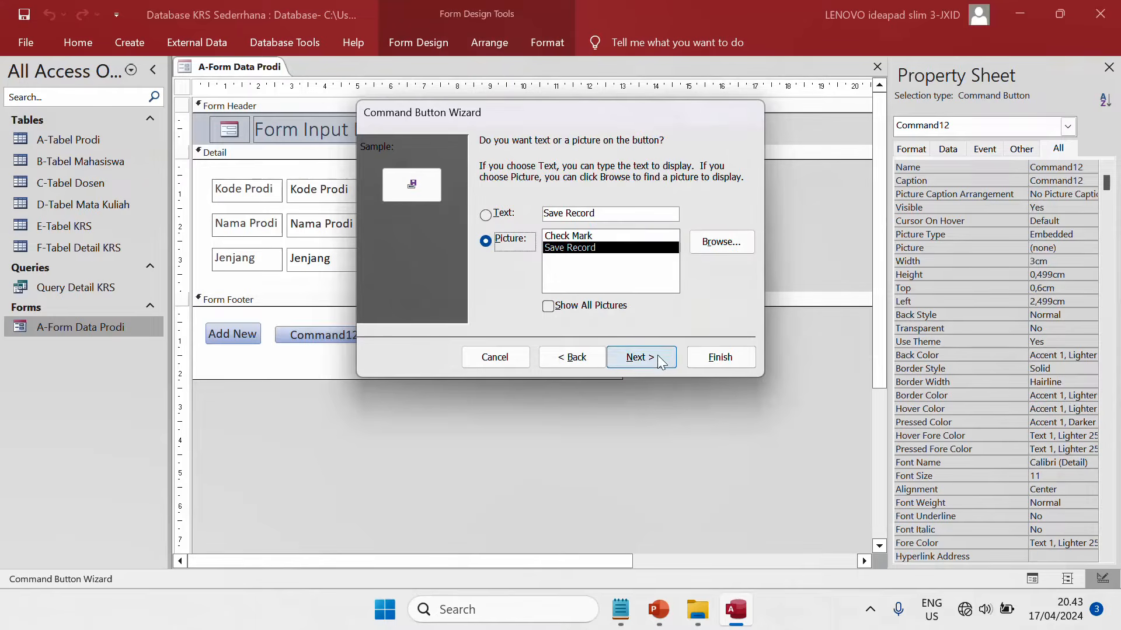
# Label the save button with the text "Save" instead of a picture and finish the wizard with the default name.
pyautogui.click(486, 214)
pyautogui.click(620, 215)
pyautogui.press('BackSpace')
pyautogui.press('BackSpace')
pyautogui.press('BackSpace')
pyautogui.press('BackSpace')
pyautogui.press('BackSpace')
pyautogui.press('BackSpace')
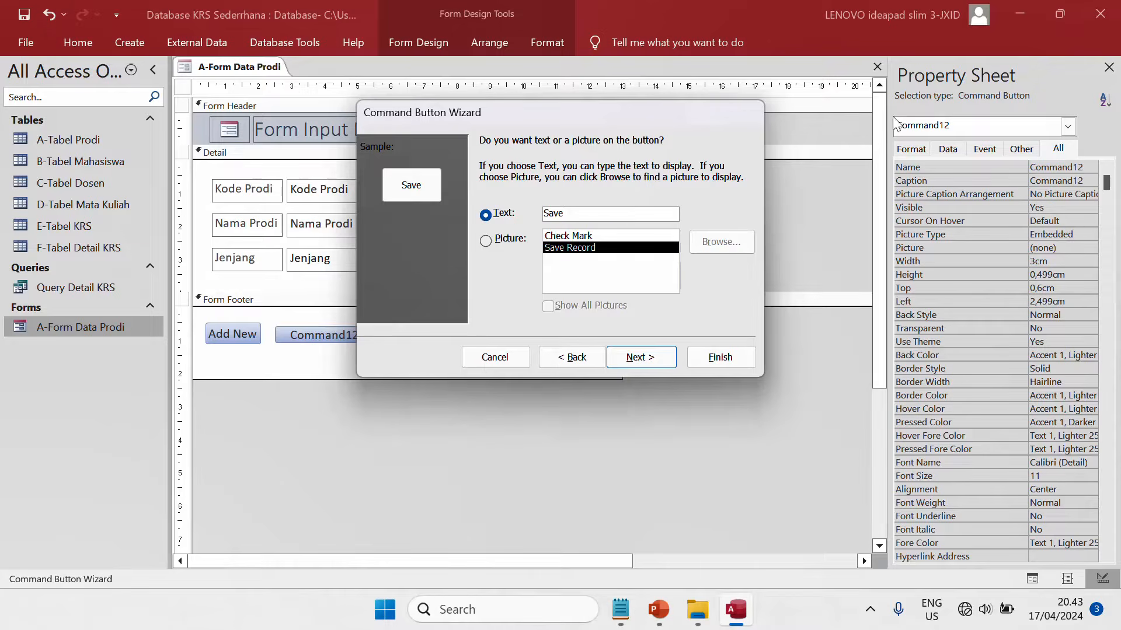
pyautogui.click(636, 358)
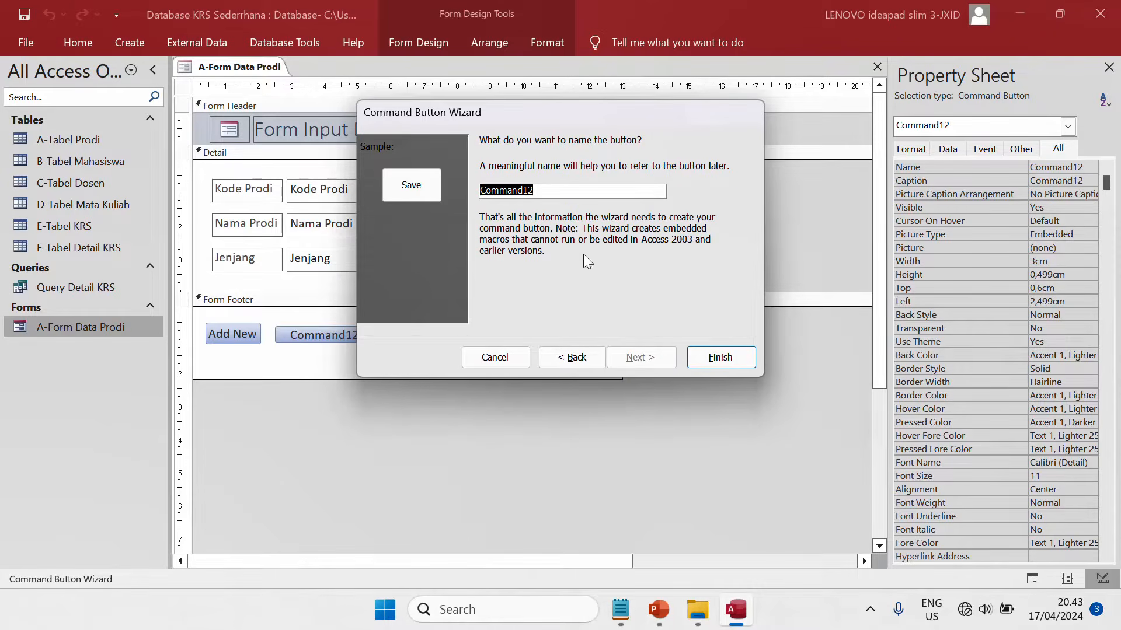
pyautogui.click(702, 358)
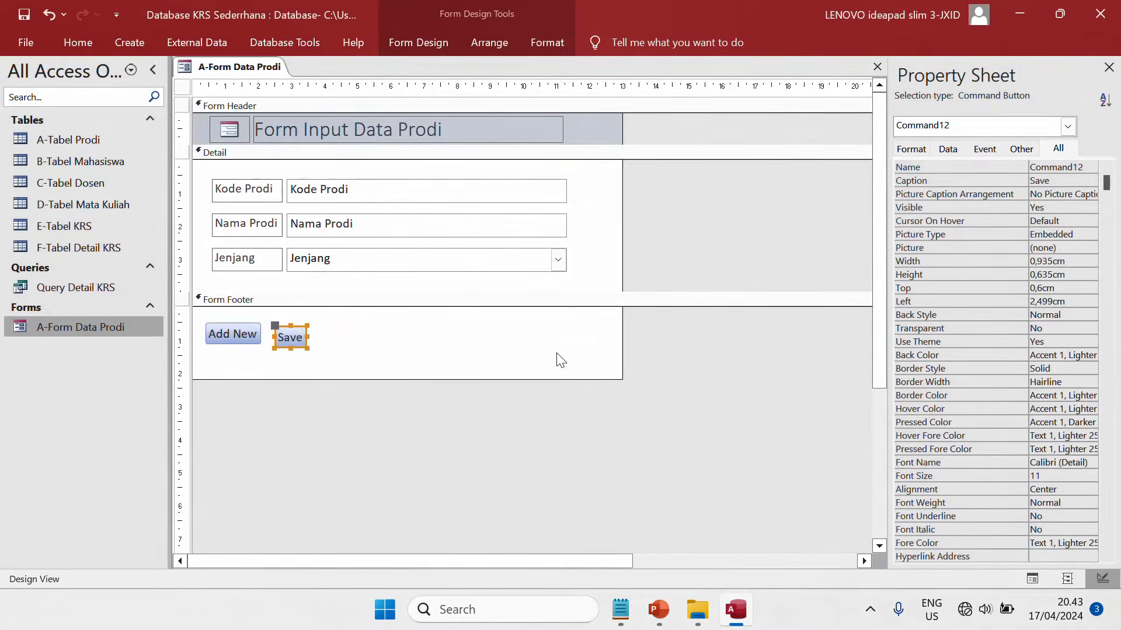
# Place a third command button beside Save in the Form Footer and assign it the Record Operations action Delete Record.
pyautogui.click(409, 47)
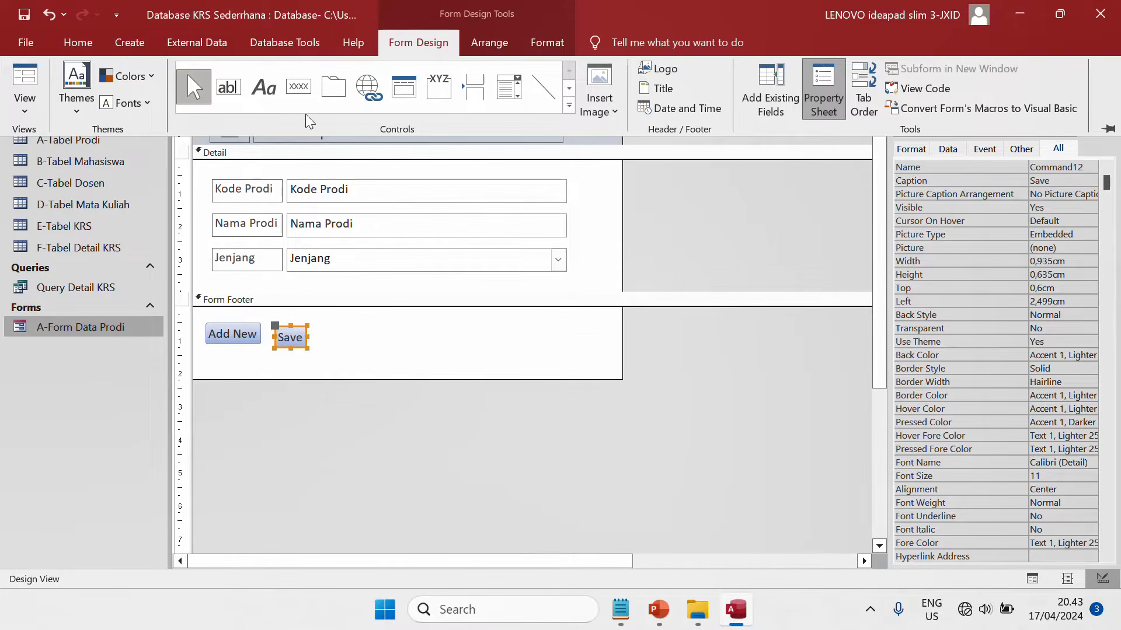
pyautogui.click(298, 86)
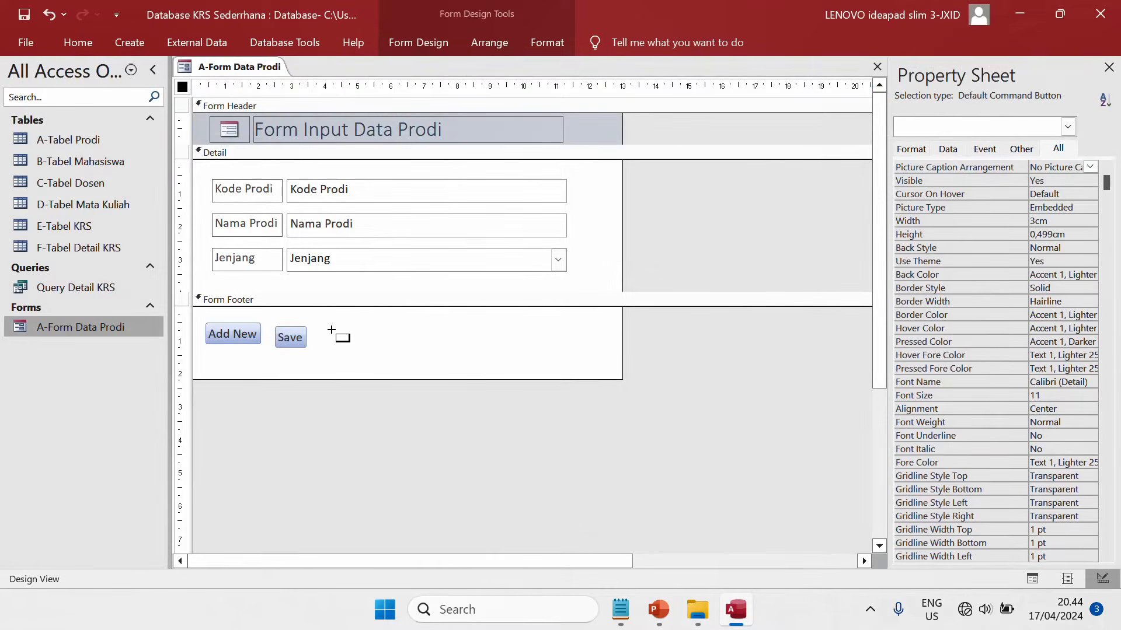
pyautogui.click(328, 331)
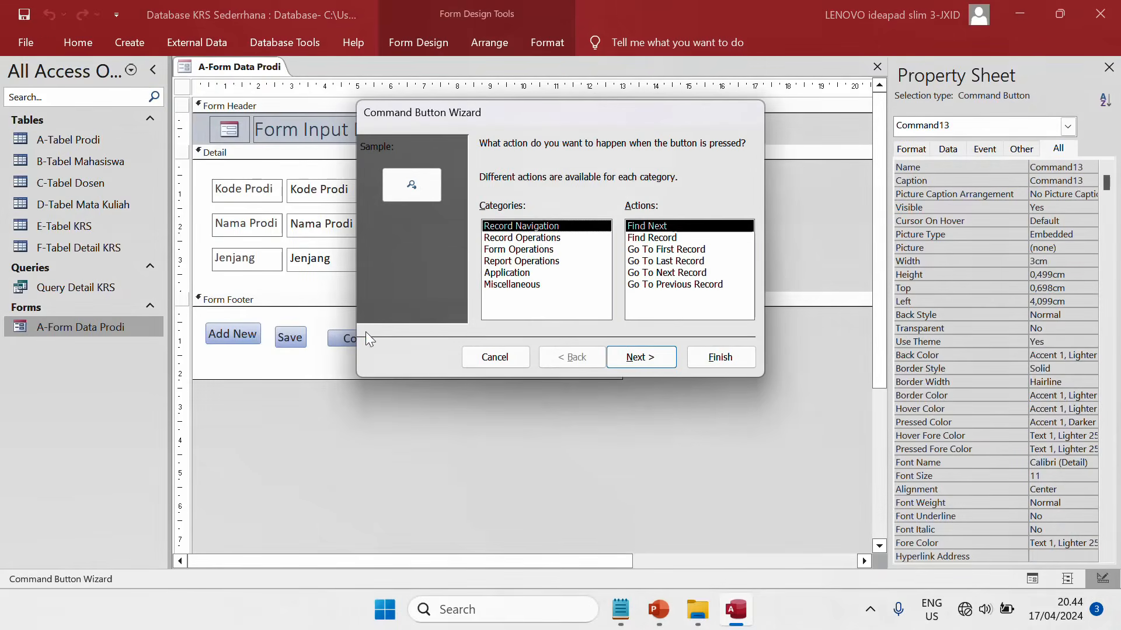
pyautogui.click(537, 238)
pyautogui.click(656, 238)
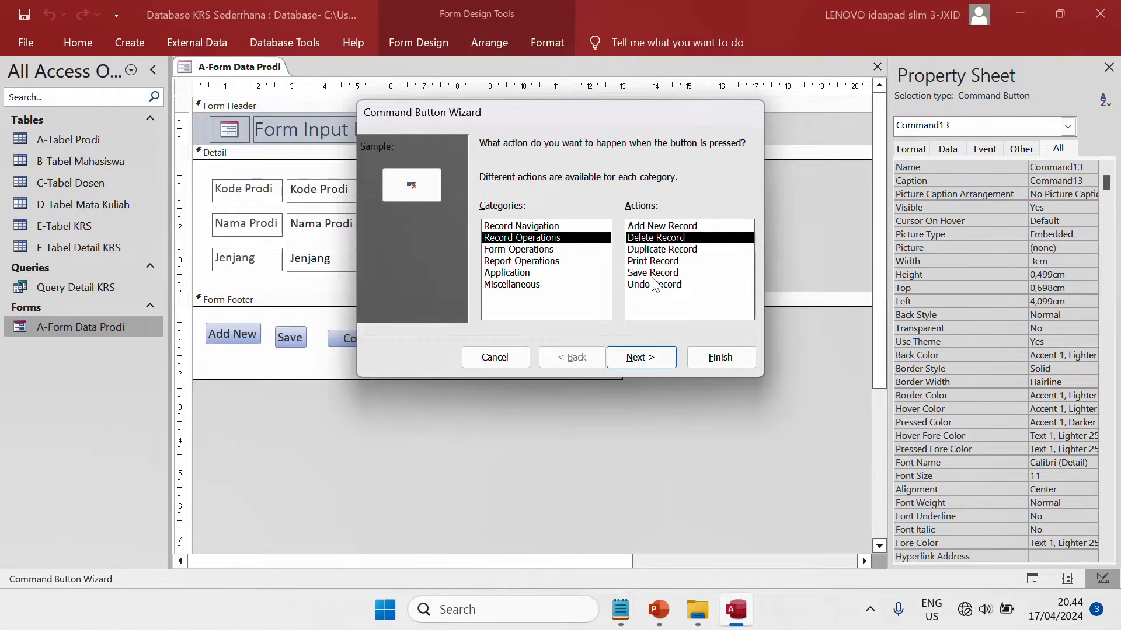
pyautogui.click(637, 354)
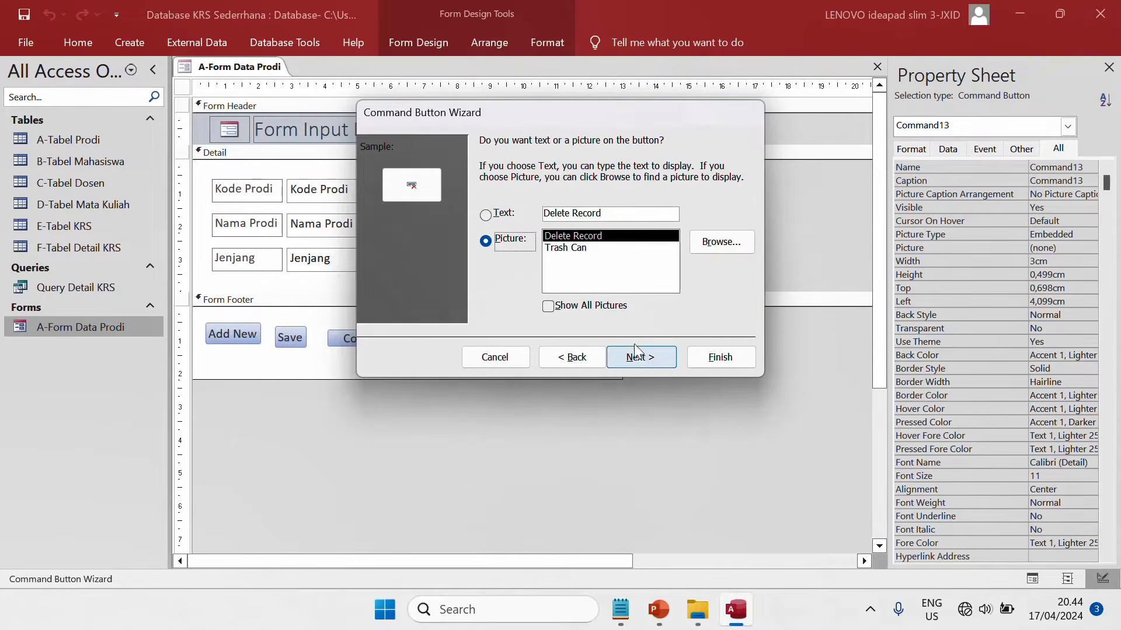
# Label the delete button with the text "Delete" instead of a picture and finish the wizard with the default name.
pyautogui.click(612, 213)
pyautogui.press('BackSpace')
pyautogui.press('BackSpace')
pyautogui.press('BackSpace')
pyautogui.press('BackSpace')
pyautogui.press('BackSpace')
pyautogui.press('BackSpace')
pyautogui.press('BackSpace')
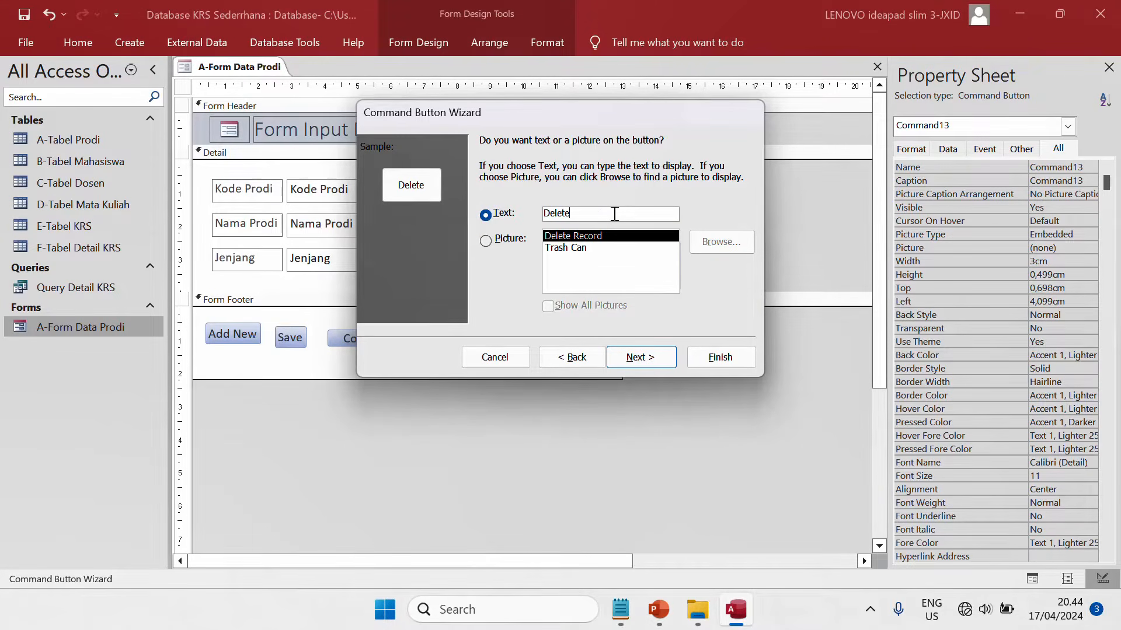
pyautogui.click(648, 357)
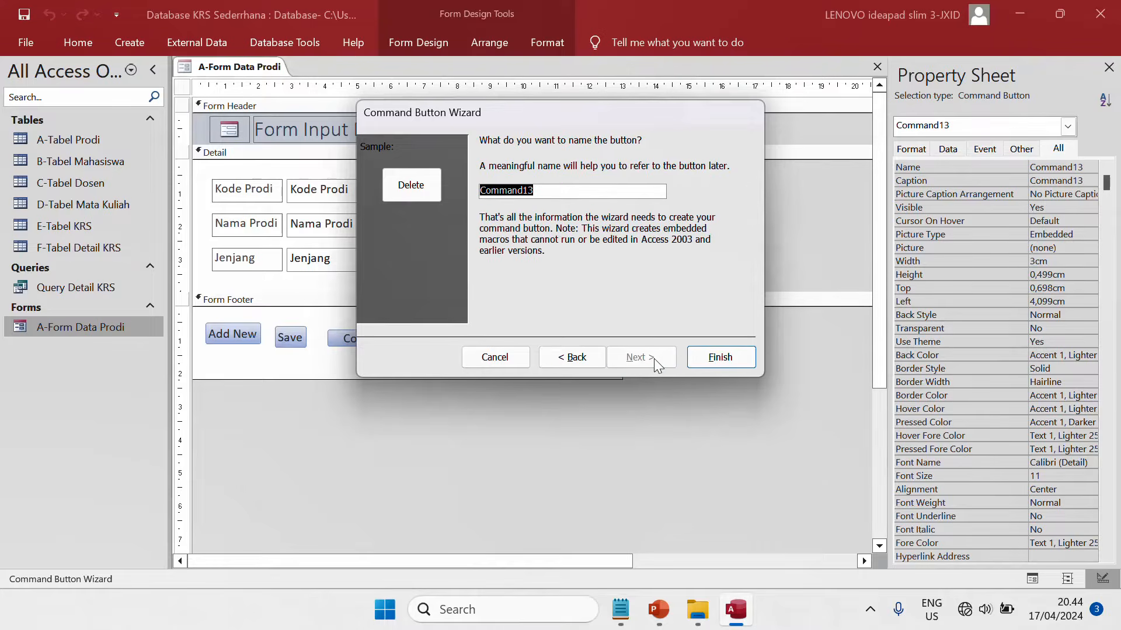
pyautogui.click(701, 358)
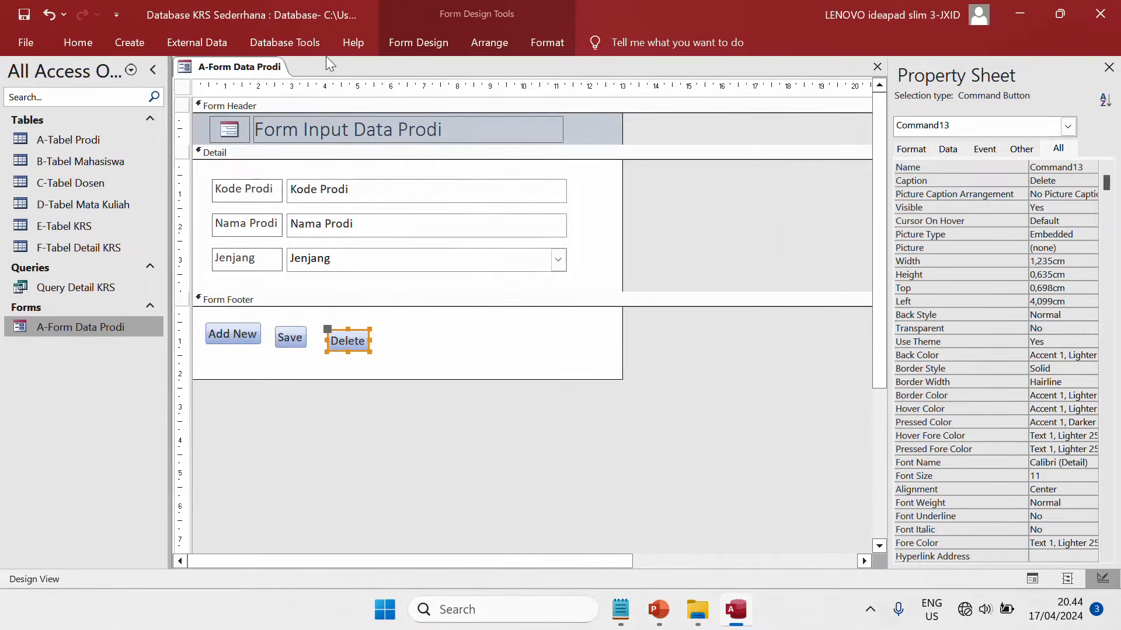
# Place a fourth command button beside Delete in the Form Footer and assign it the Record Navigation action Go To Next Record.
pyautogui.click(470, 350)
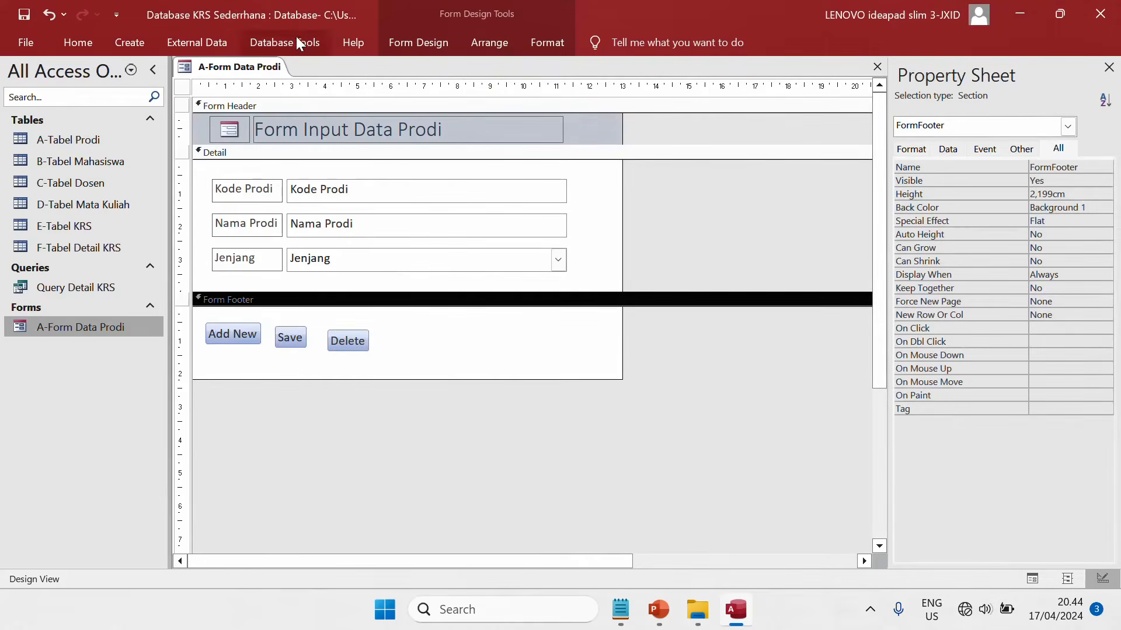
pyautogui.click(439, 52)
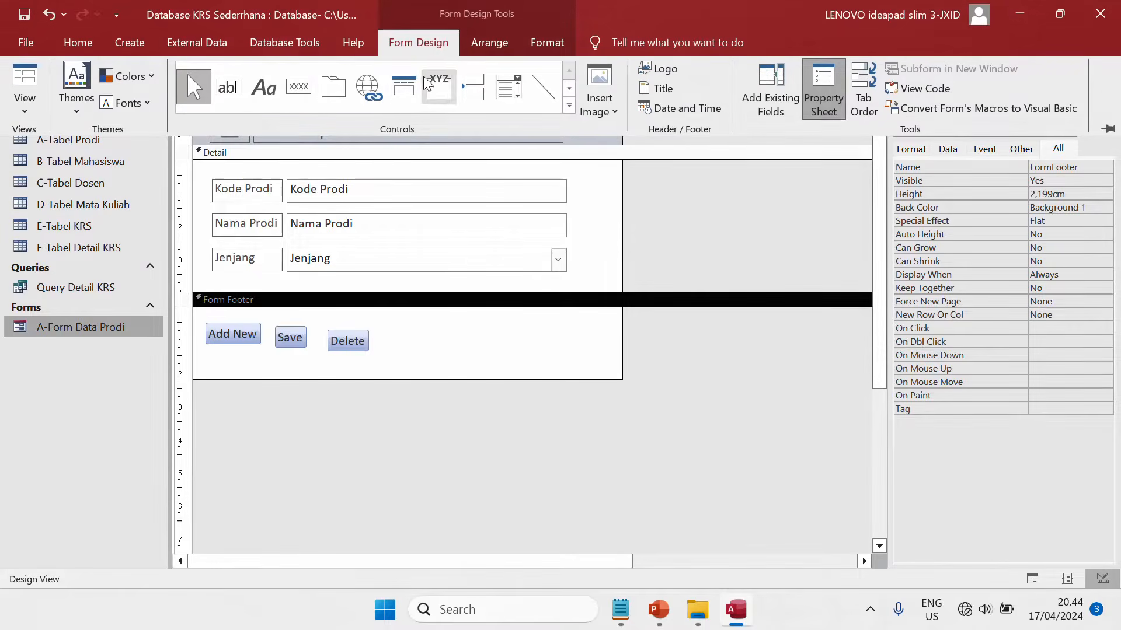
pyautogui.click(298, 86)
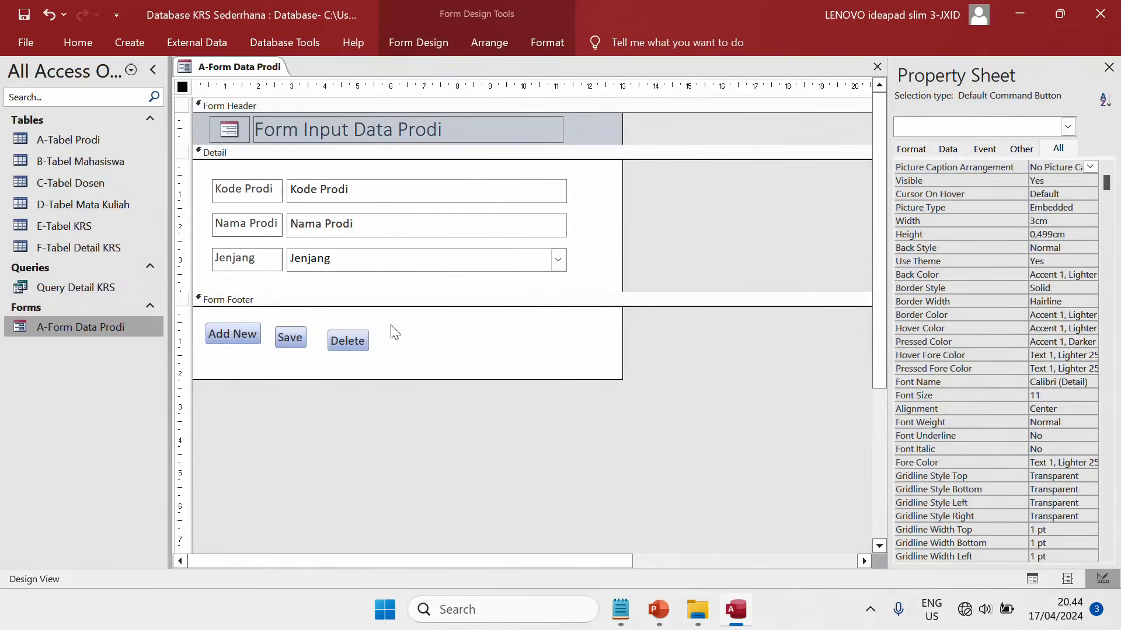
pyautogui.click(396, 333)
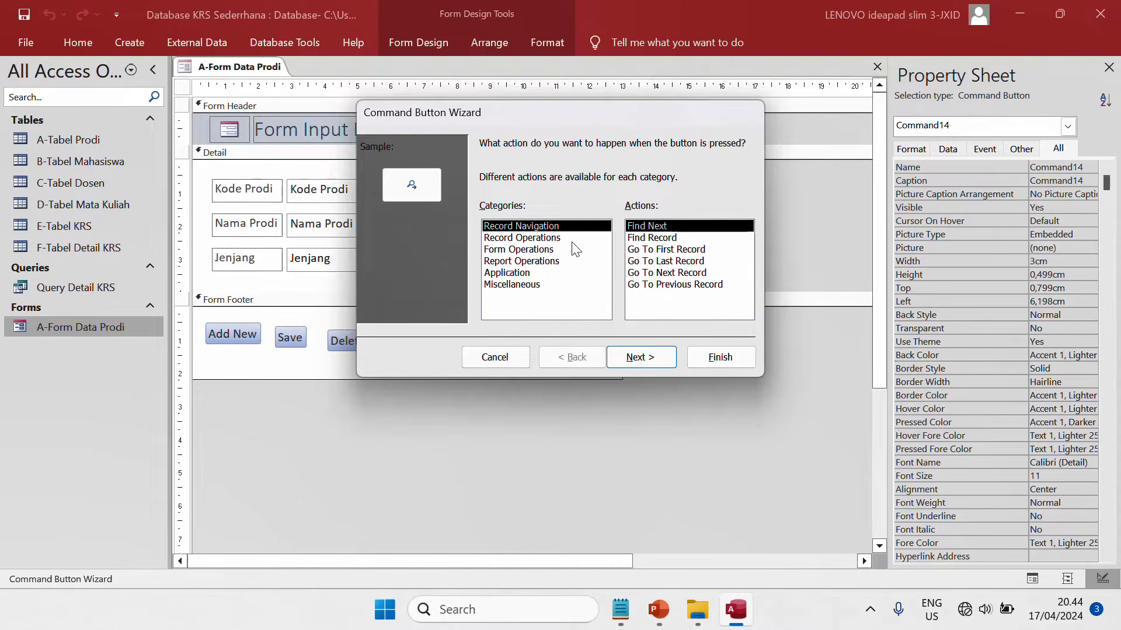
pyautogui.click(679, 274)
pyautogui.click(641, 357)
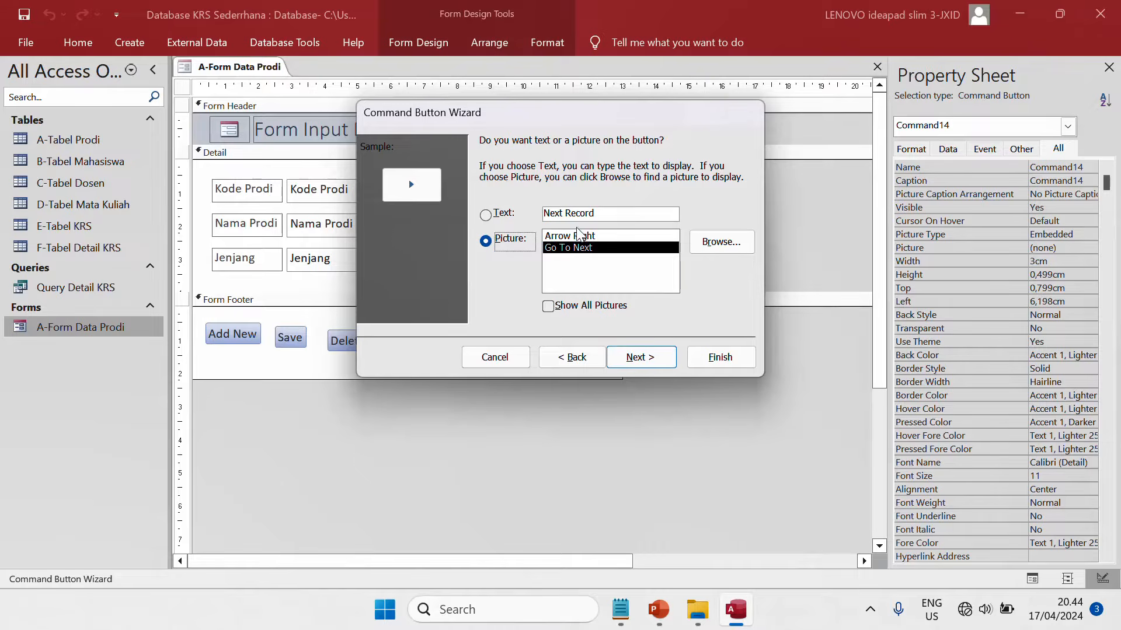
# Keep the Go To Next picture on the next-record button and finish the wizard with the default name.
pyautogui.click(487, 215)
pyautogui.click(487, 240)
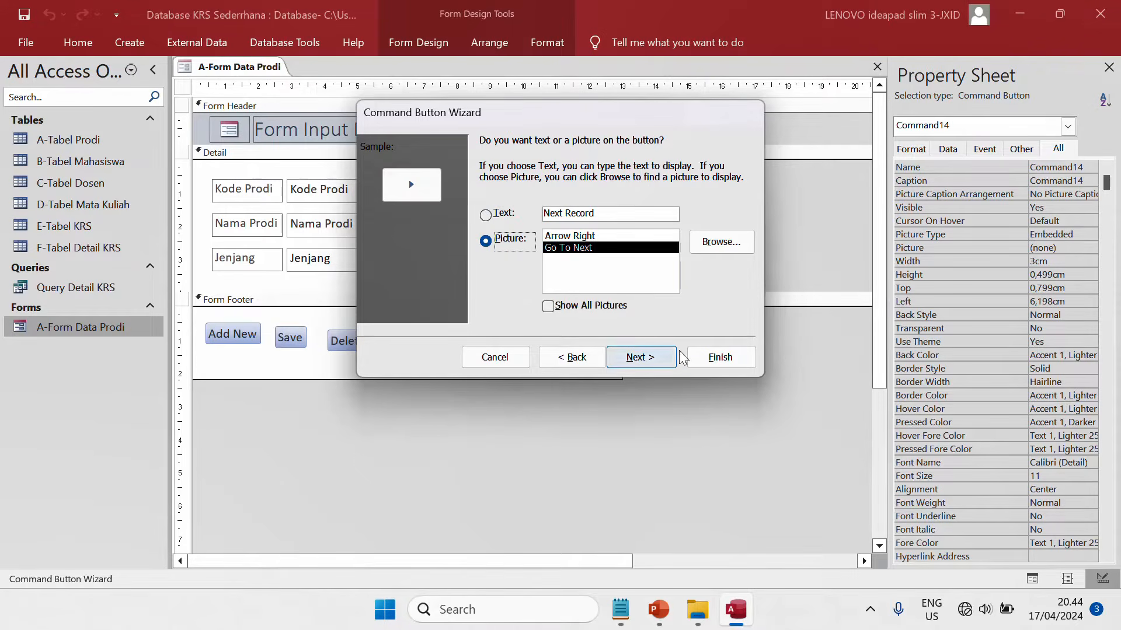
pyautogui.click(656, 359)
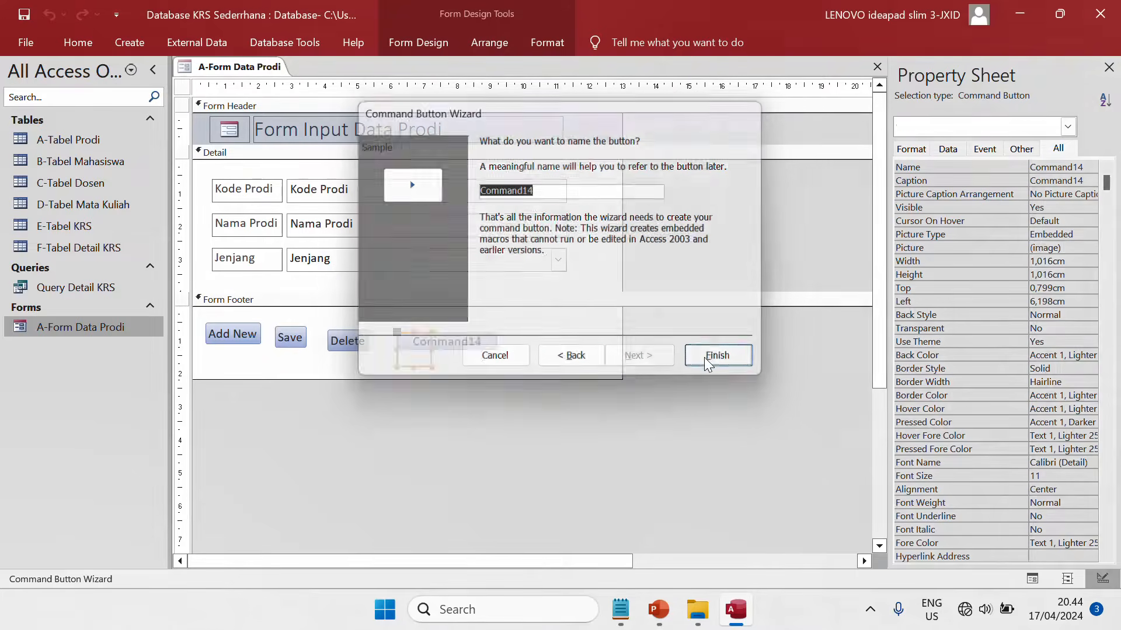
pyautogui.click(720, 357)
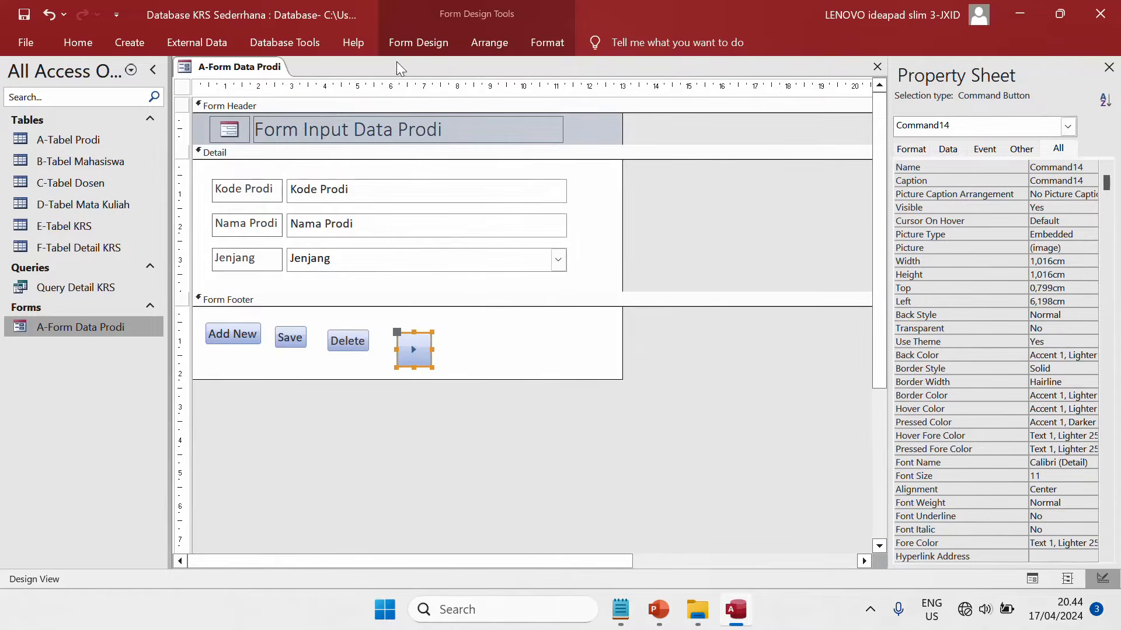
# Place a fifth command button beside the next-record button in the Form Footer and assign it the Record Navigation action Go To Previous Record.
pyautogui.click(413, 46)
pyautogui.click(299, 87)
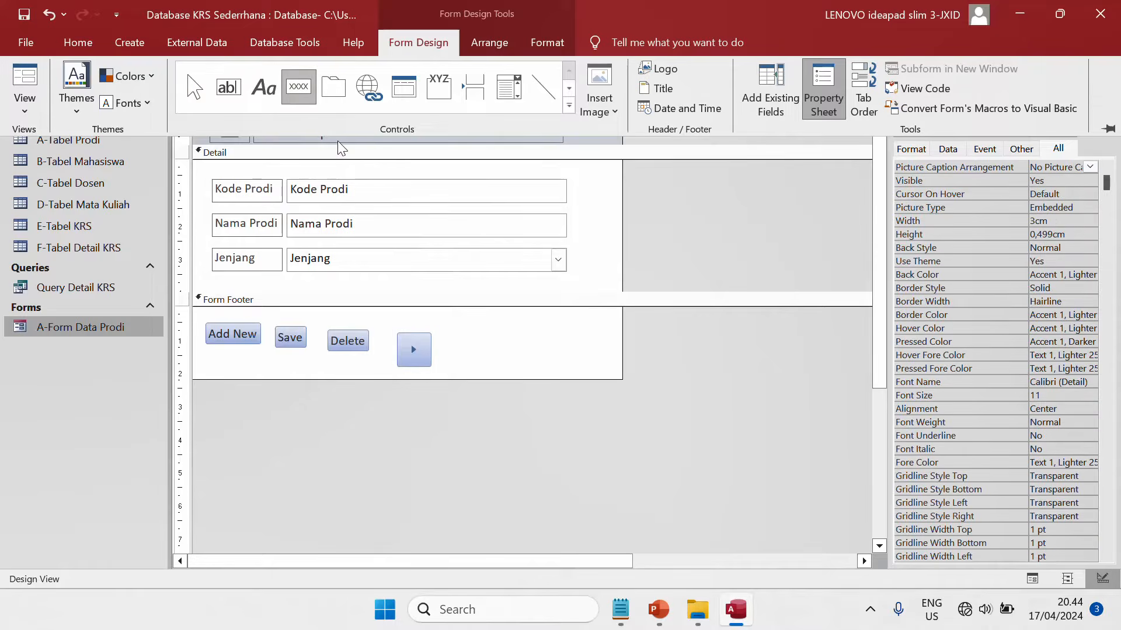
pyautogui.click(463, 330)
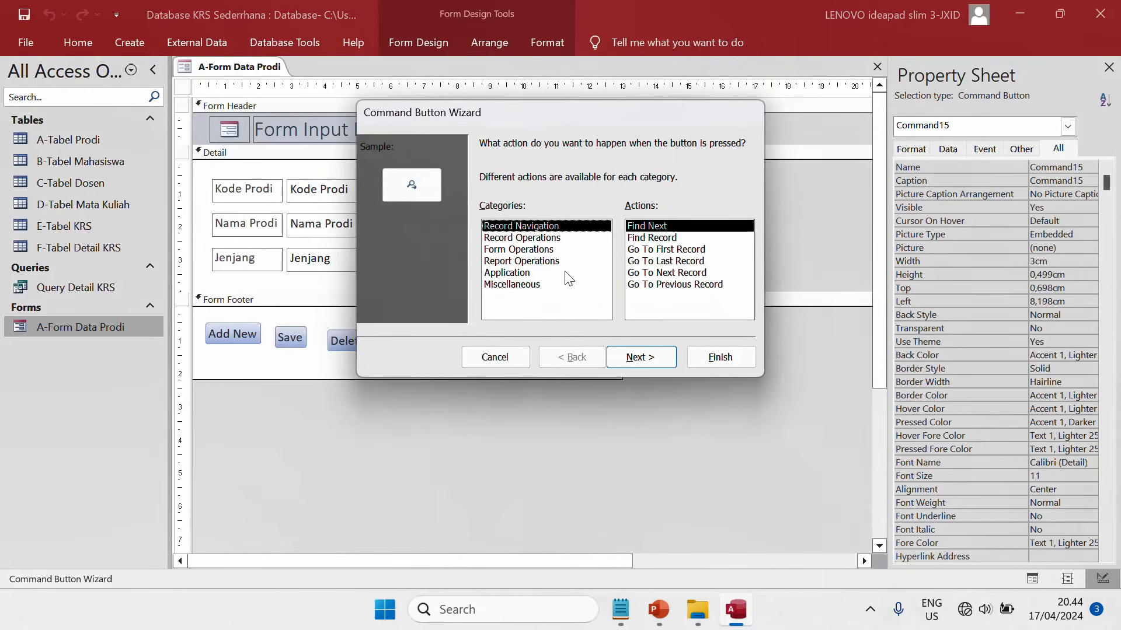
pyautogui.click(636, 287)
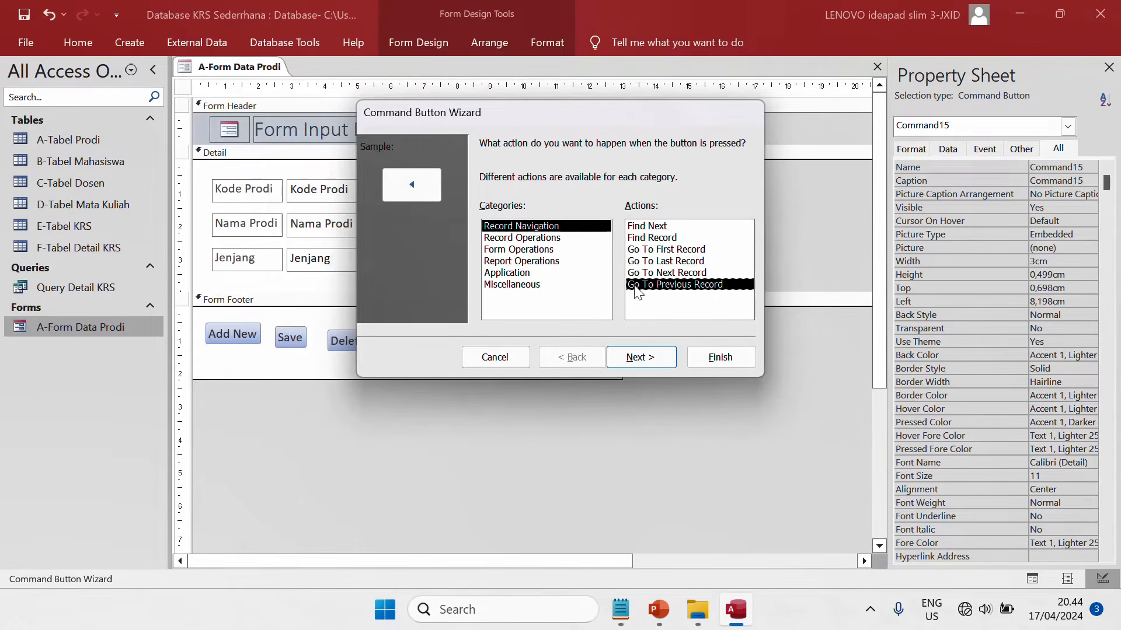
# Keep the Go To Previous picture on the previous-record button and finish the wizard with the default name.
pyautogui.click(648, 359)
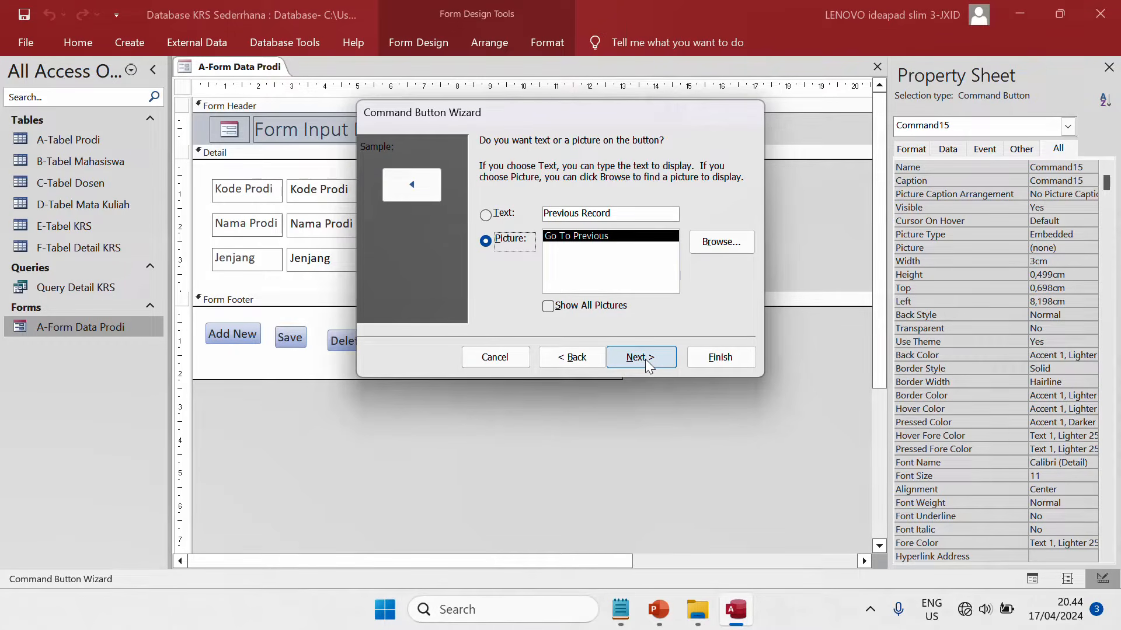
pyautogui.click(645, 358)
pyautogui.click(700, 360)
pyautogui.click(680, 384)
pyautogui.moveTo(686, 411); pyautogui.dragTo(411, 344)
pyautogui.press('Delete')
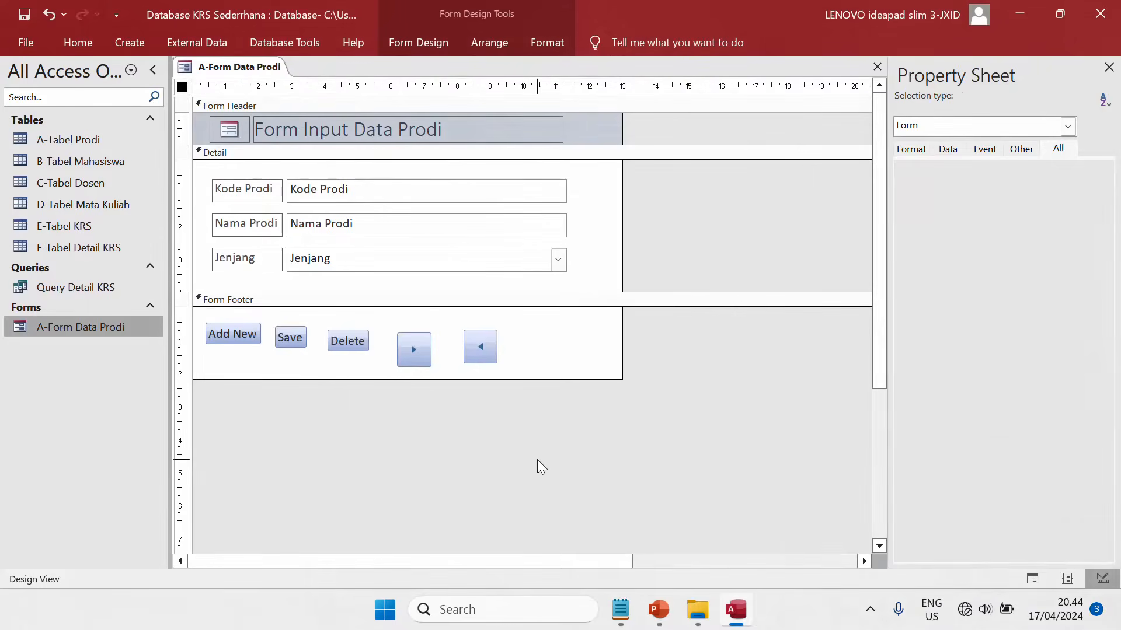
pyautogui.hotkey('ctrl', 'z')
# Arrange all five Form Footer buttons in a Tabular layout and widen the form to about 15 cm.
pyautogui.click(246, 337)
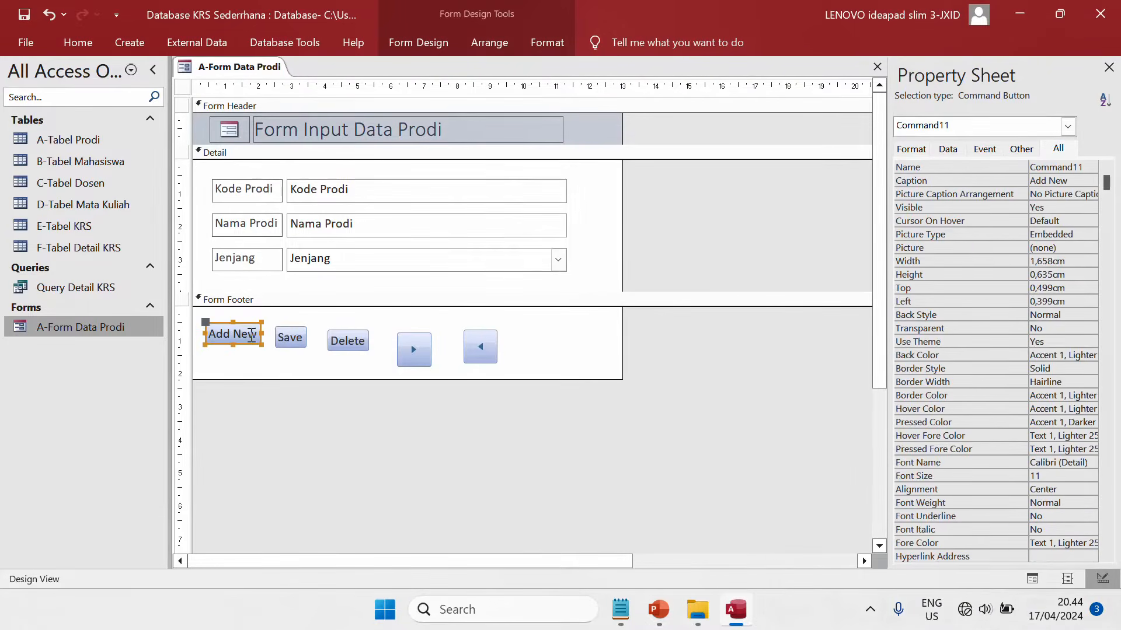
pyautogui.keyDown('shift'); pyautogui.click(296, 333); pyautogui.keyUp('shift')
pyautogui.keyDown('shift'); pyautogui.click(345, 341); pyautogui.keyUp('shift')
pyautogui.keyDown('shift'); pyautogui.click(413, 349); pyautogui.keyUp('shift')
pyautogui.keyDown('shift'); pyautogui.click(493, 343); pyautogui.keyUp('shift')
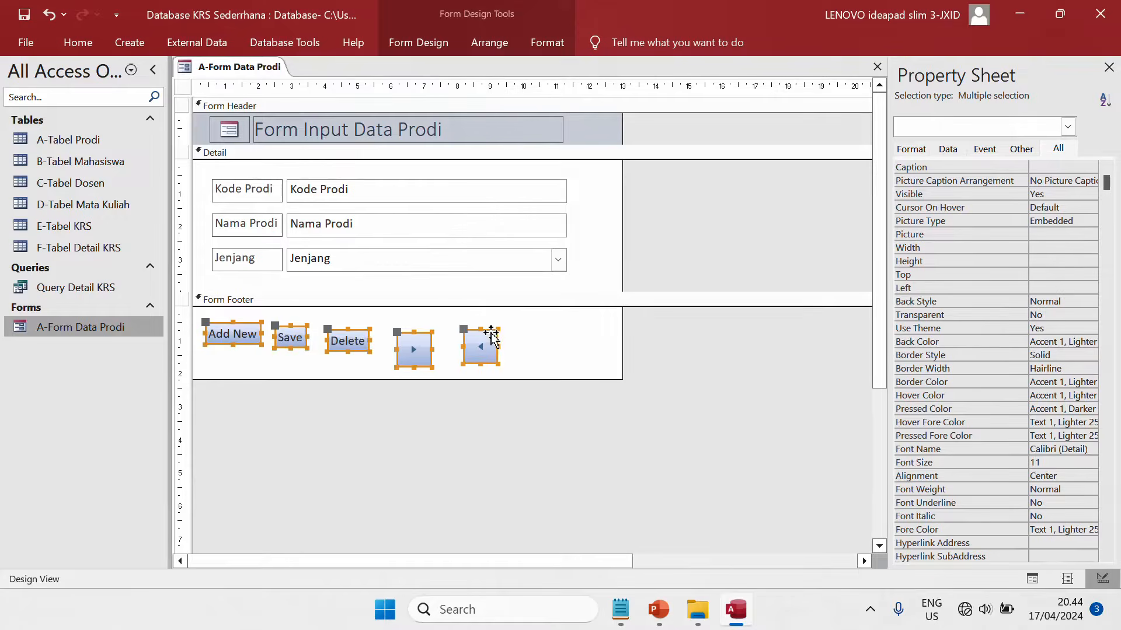
pyautogui.rightClick(492, 343)
pyautogui.moveTo(551, 254)
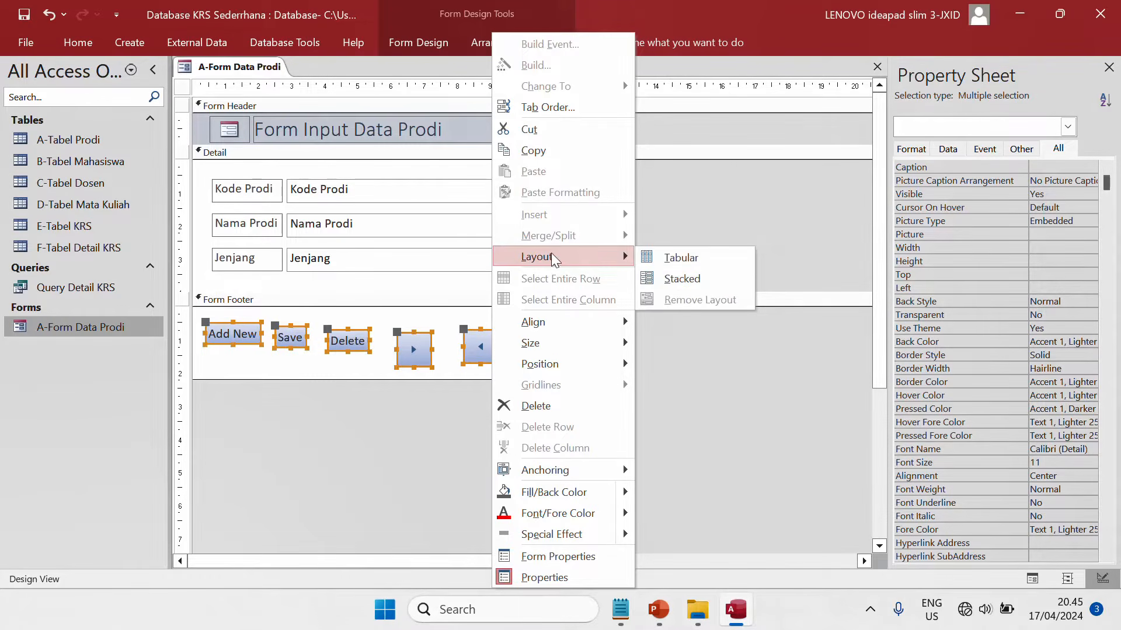
pyautogui.click(694, 258)
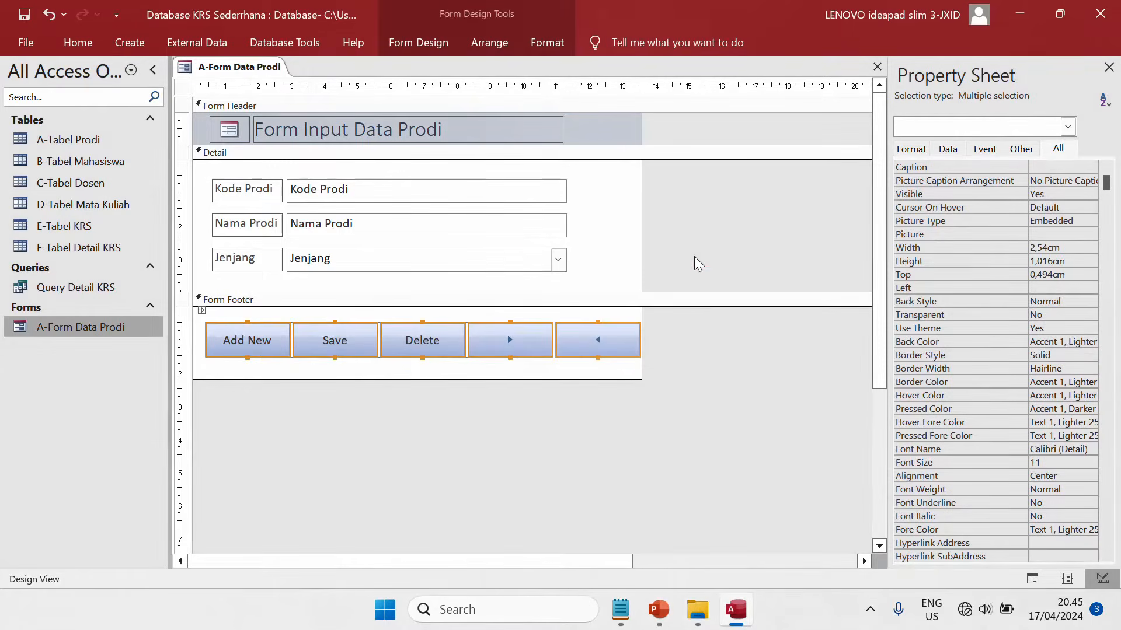
pyautogui.click(680, 418)
pyautogui.moveTo(641, 244); pyautogui.dragTo(686, 261)
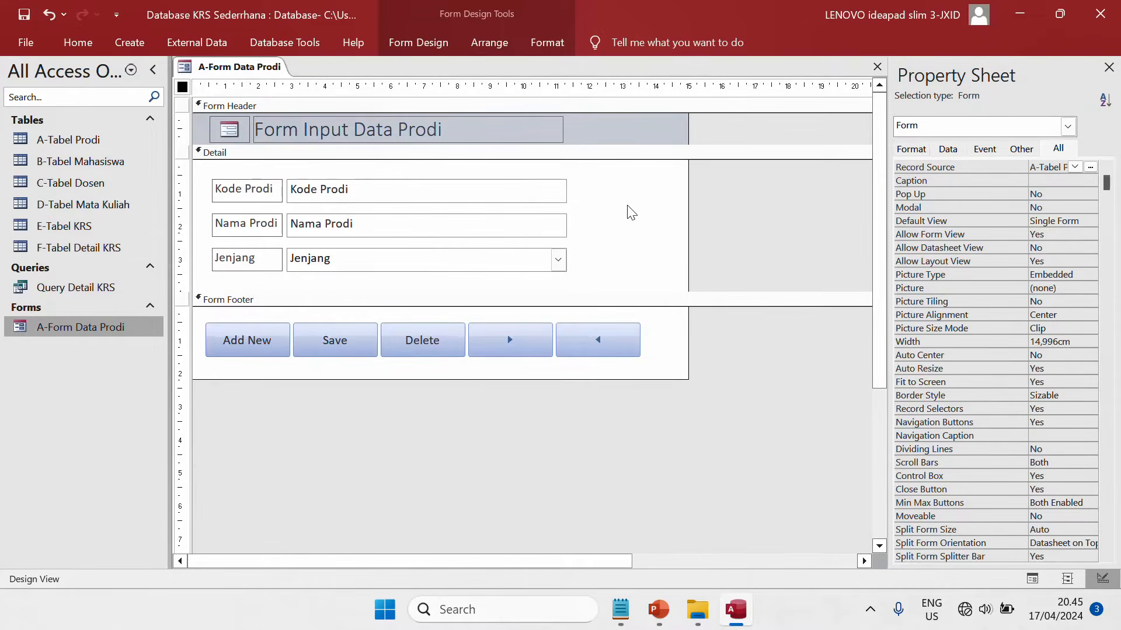
# Show the design grid on the form and hide it again.
pyautogui.rightClick(625, 189)
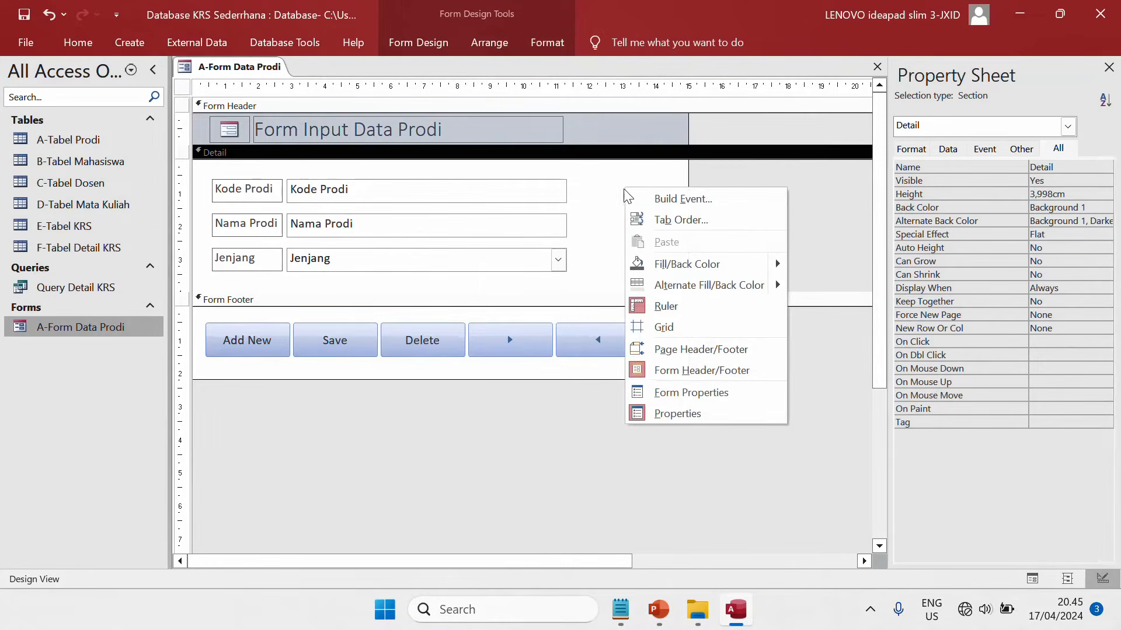
pyautogui.click(738, 217)
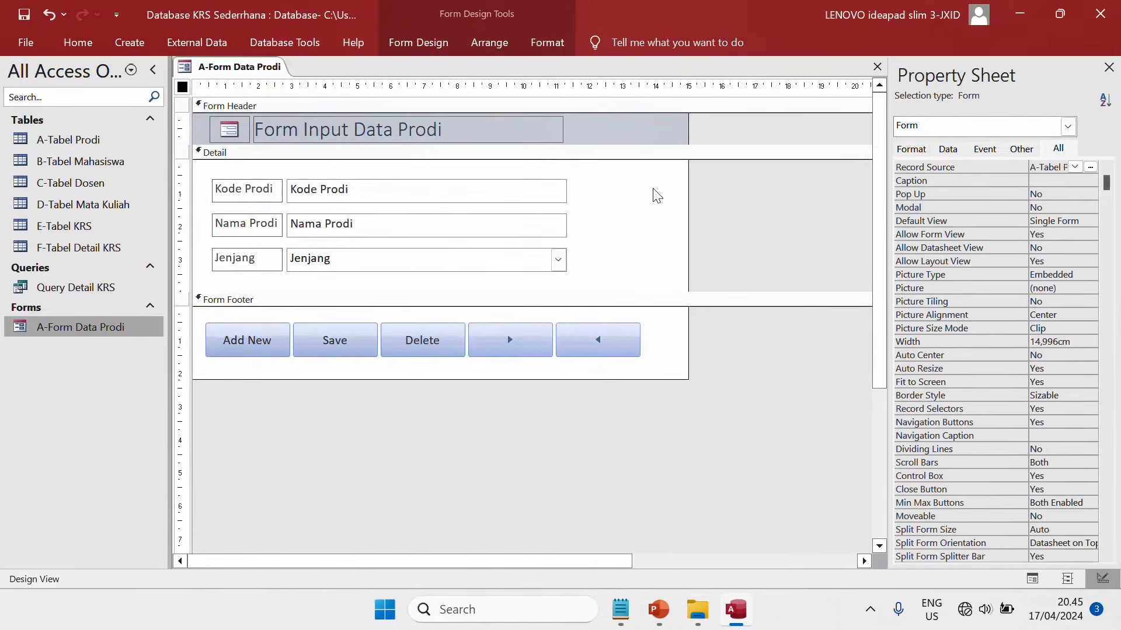
pyautogui.rightClick(654, 193)
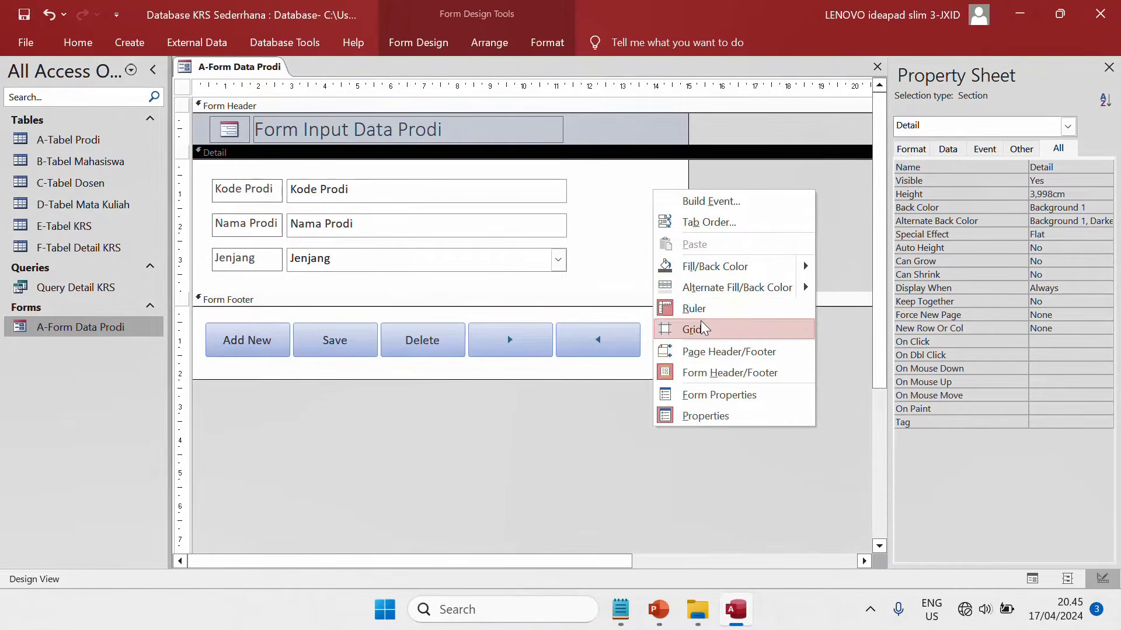
pyautogui.click(692, 329)
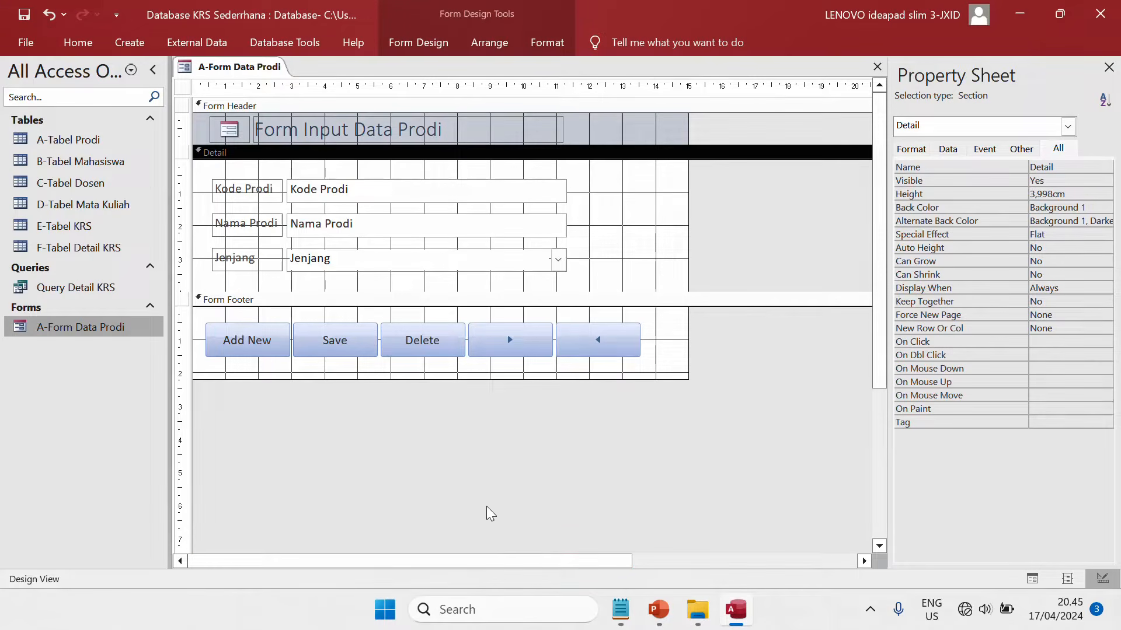
pyautogui.rightClick(631, 185)
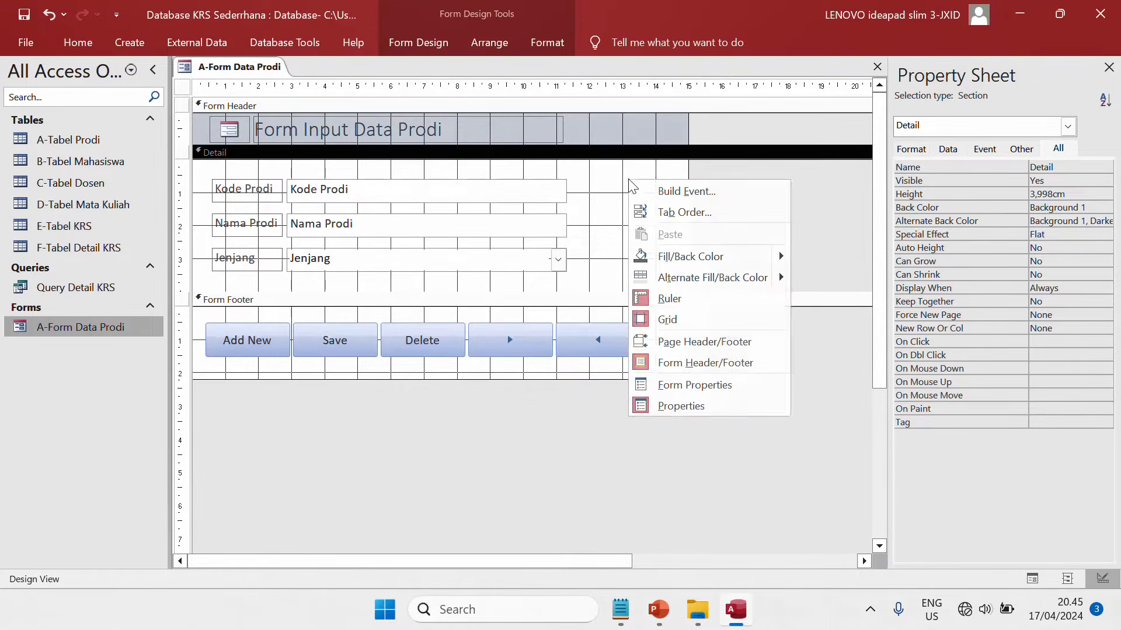
pyautogui.click(668, 319)
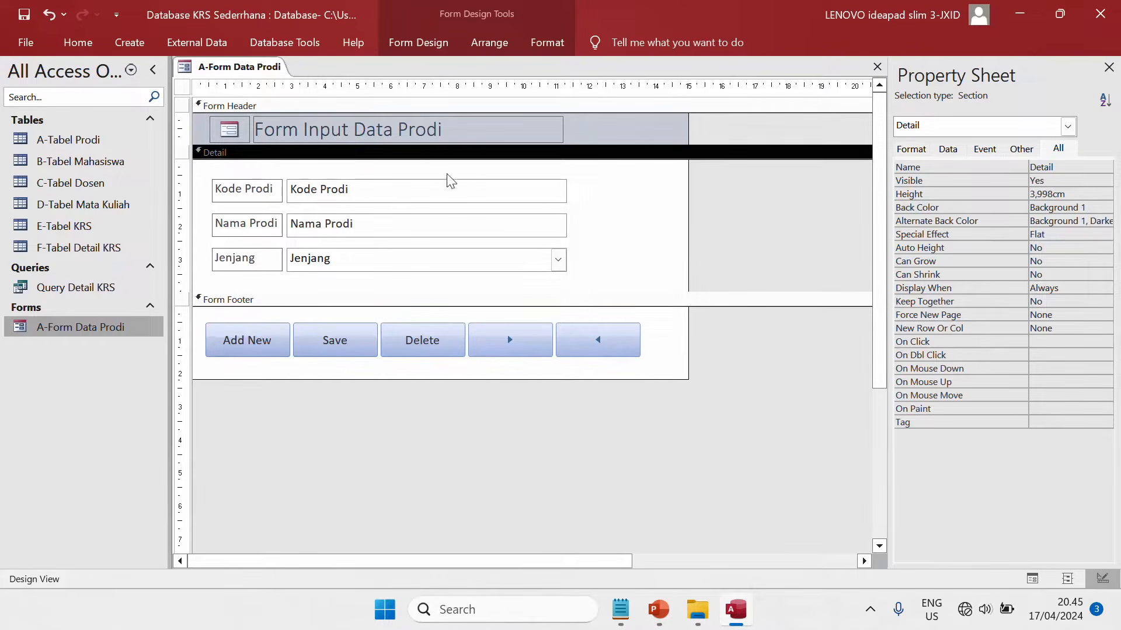
# Trim the form to about 14.7 cm wide and the footer to about 2.1 cm high, and align the button row with the field labels.
pyautogui.moveTo(688, 322); pyautogui.dragTo(679, 325)
pyautogui.moveTo(611, 379); pyautogui.dragTo(610, 376)
pyautogui.moveTo(739, 391); pyautogui.dragTo(244, 334)
# Set the Form Footer's back color to light gray #ECECEC.
pyautogui.rightClick(669, 349)
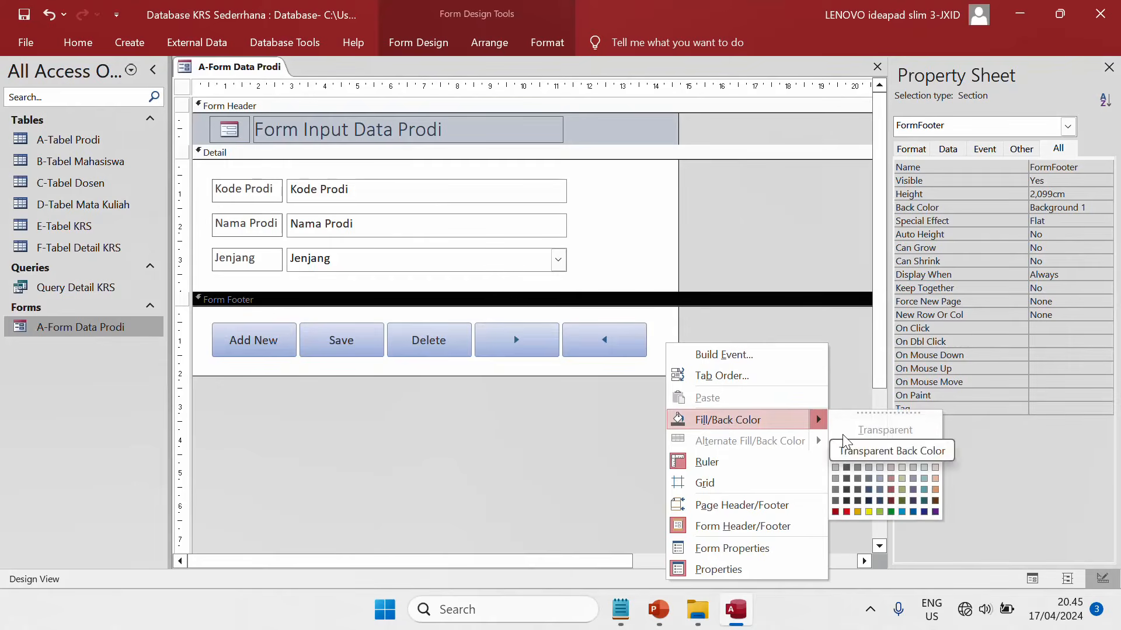
pyautogui.click(837, 458)
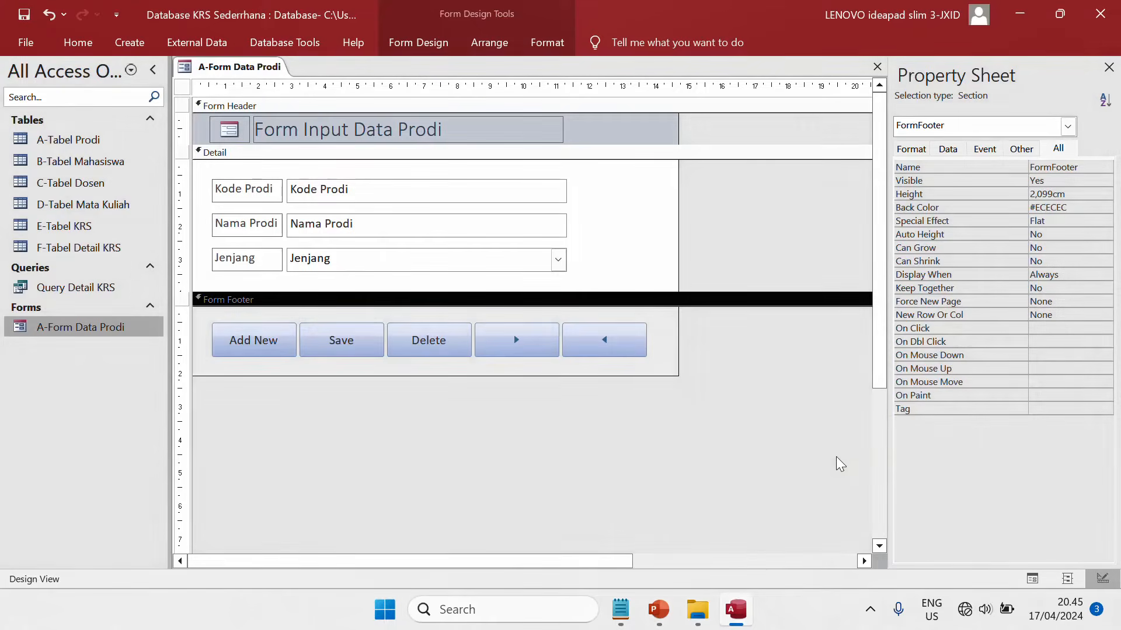
pyautogui.click(625, 419)
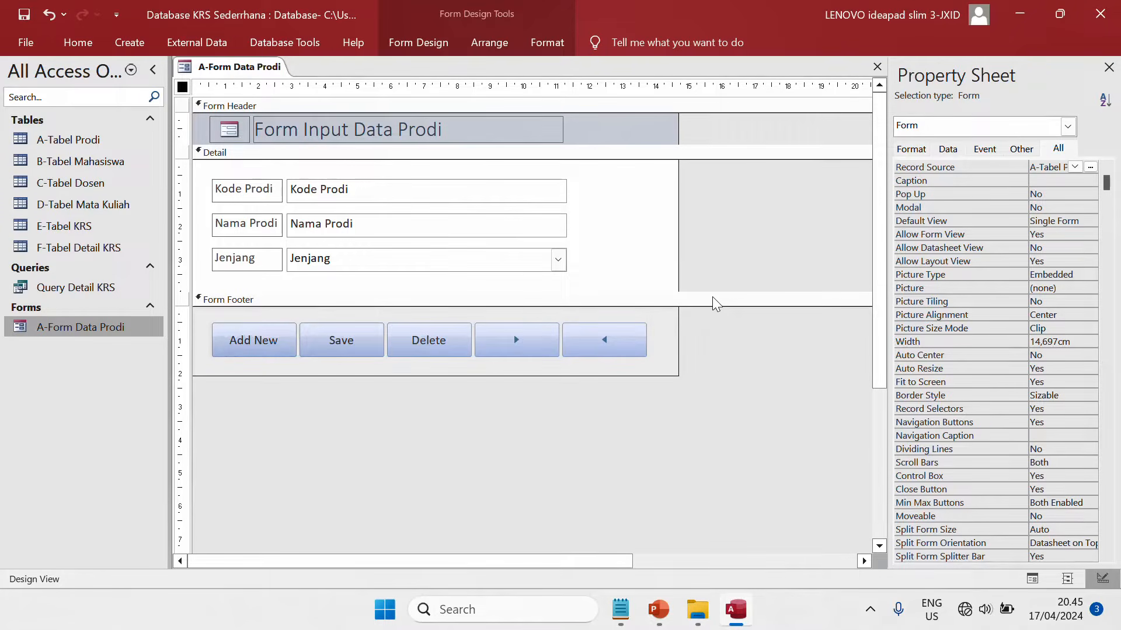
# Switch to the PowerPoint slides, examine the starred settings on the Setting Property Form slide, and return to Access.
pyautogui.hotkey('alt', 'Tab')
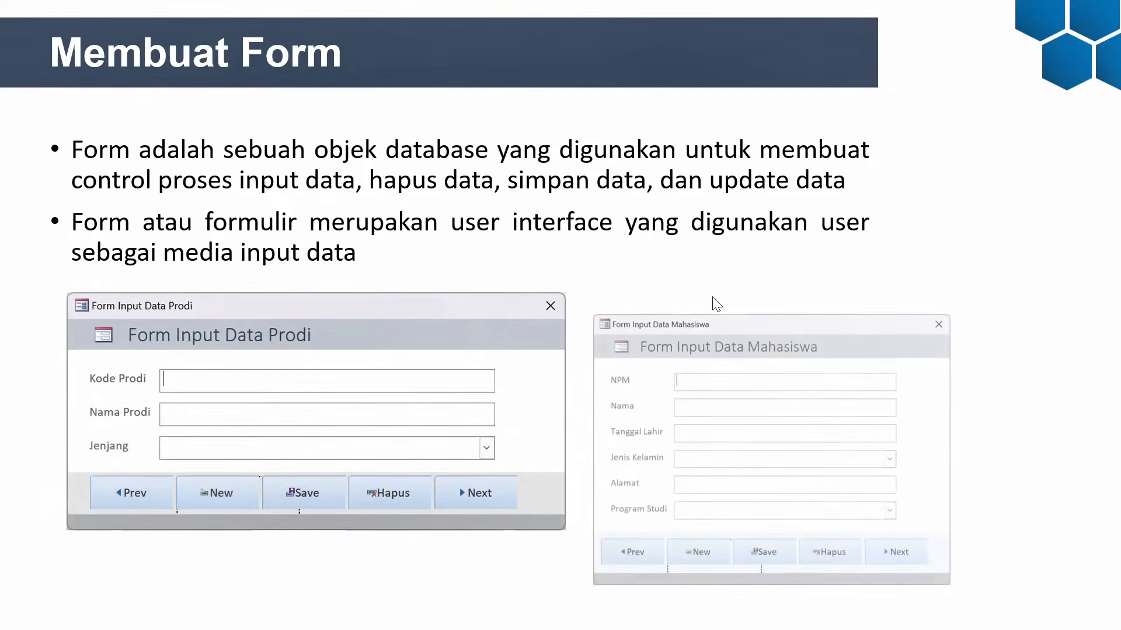
pyautogui.scroll(-6, 712, 296)
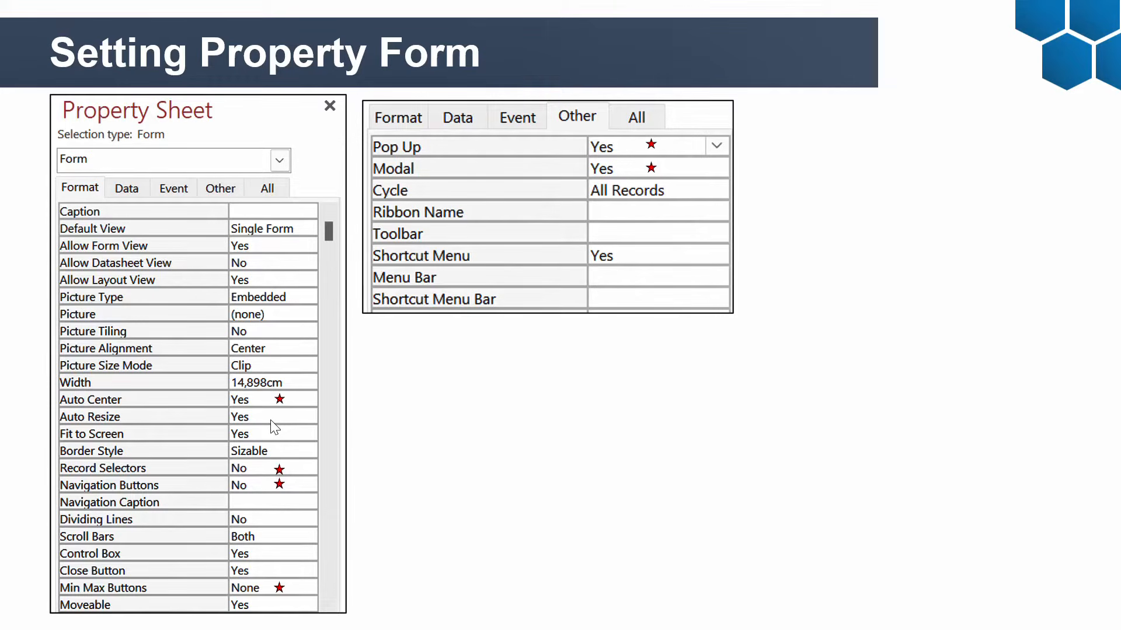
pyautogui.hotkey('alt', 'Tab')
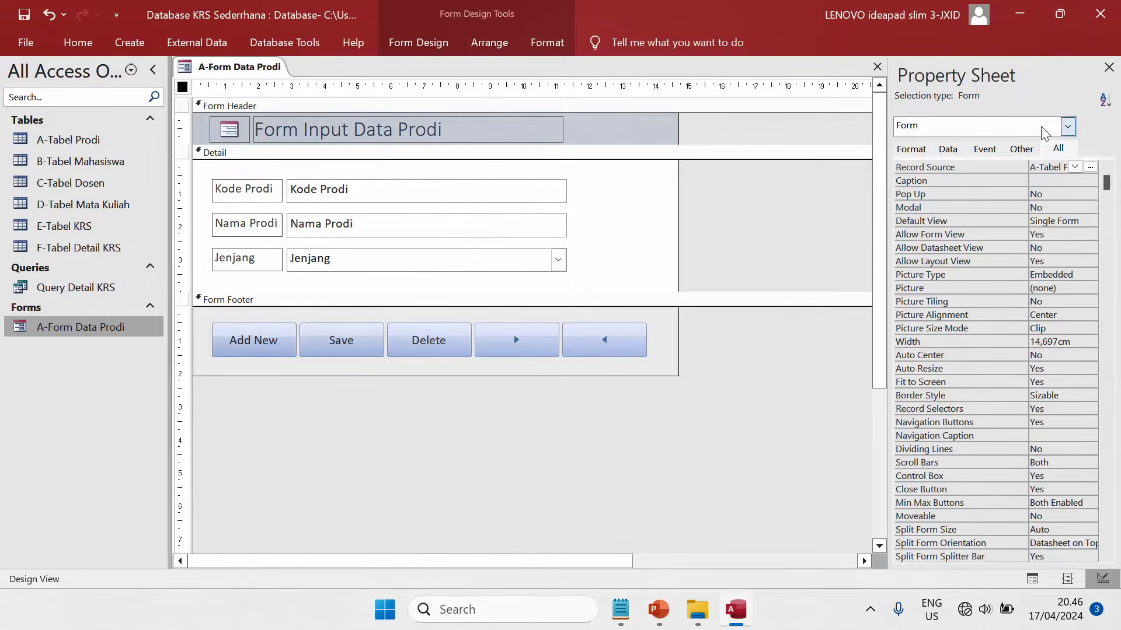
# Set the Auto Center property of the whole form to Yes.
pyautogui.click(1066, 127)
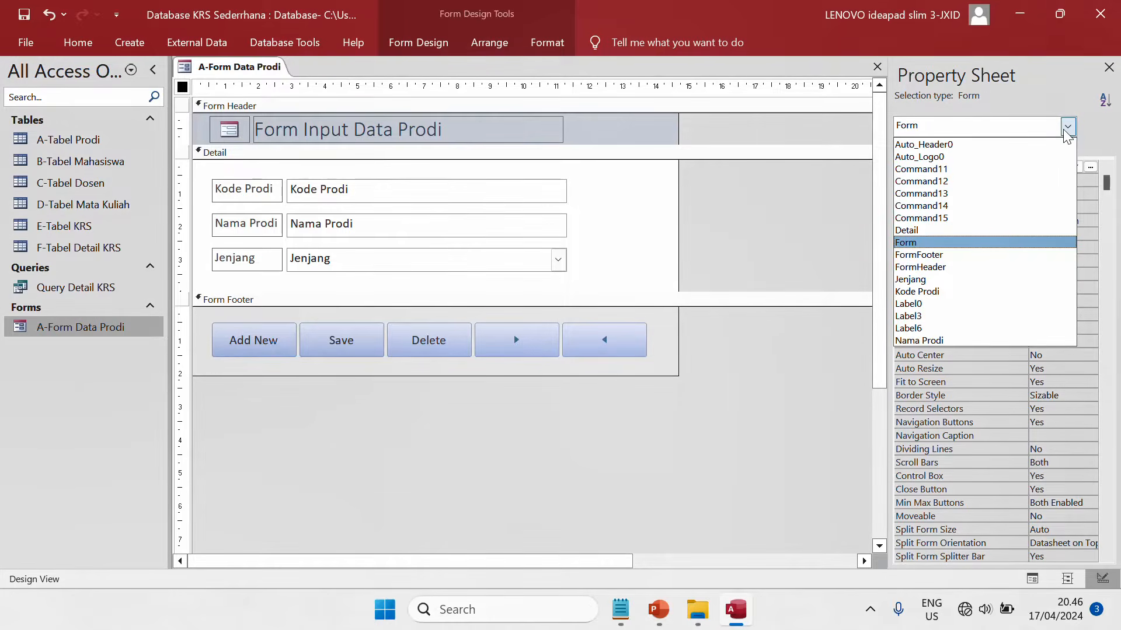
pyautogui.click(1004, 242)
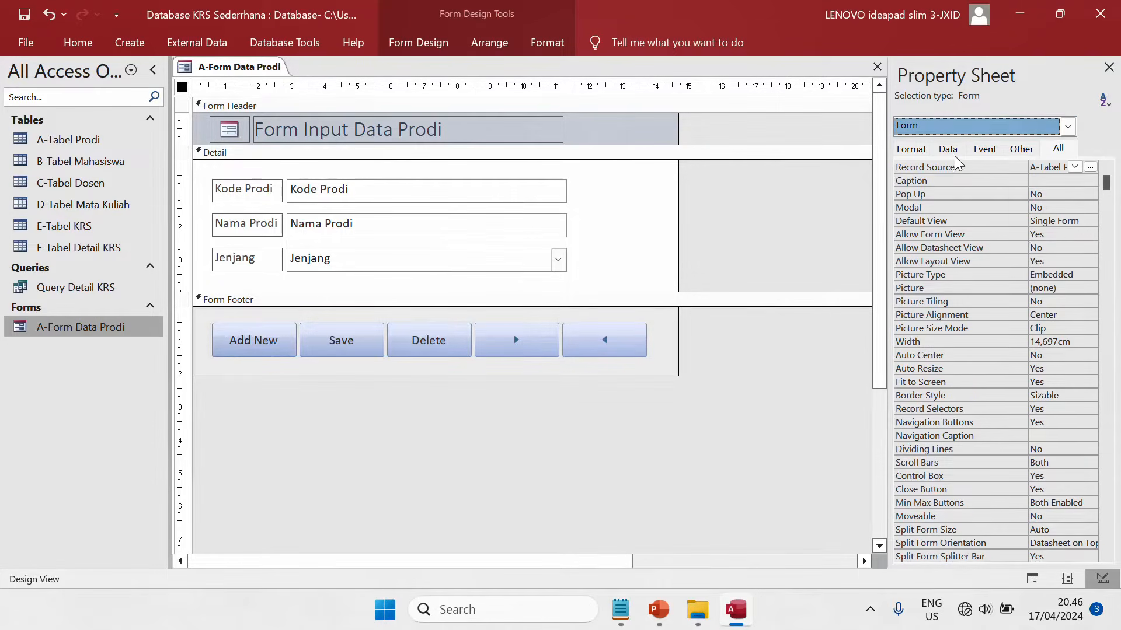
pyautogui.click(927, 150)
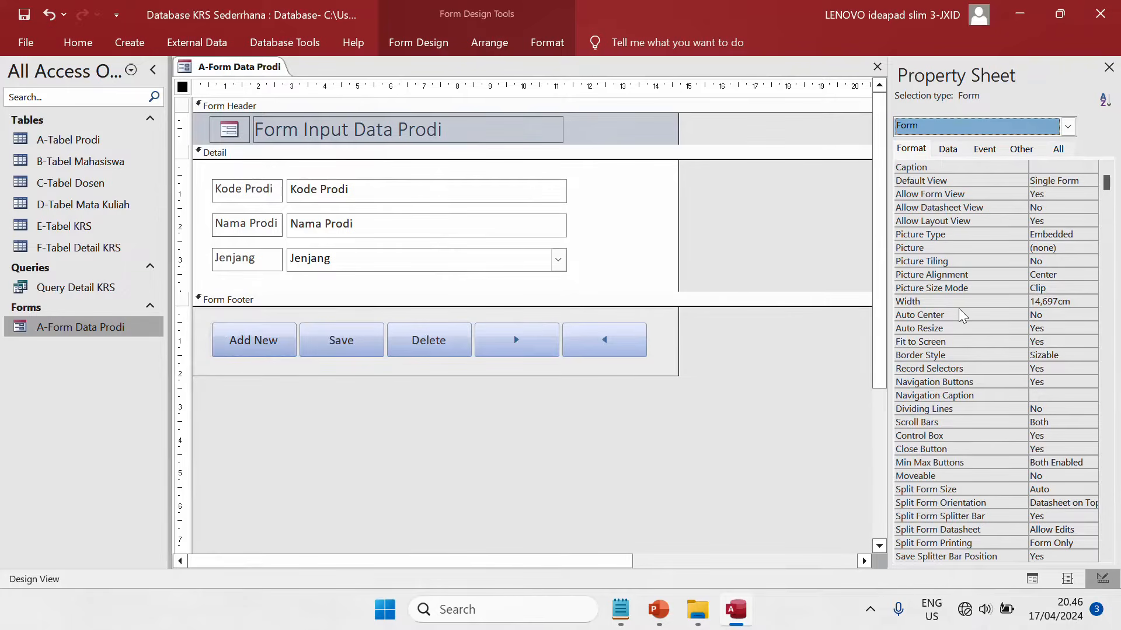
pyautogui.click(1078, 316)
pyautogui.click(1090, 315)
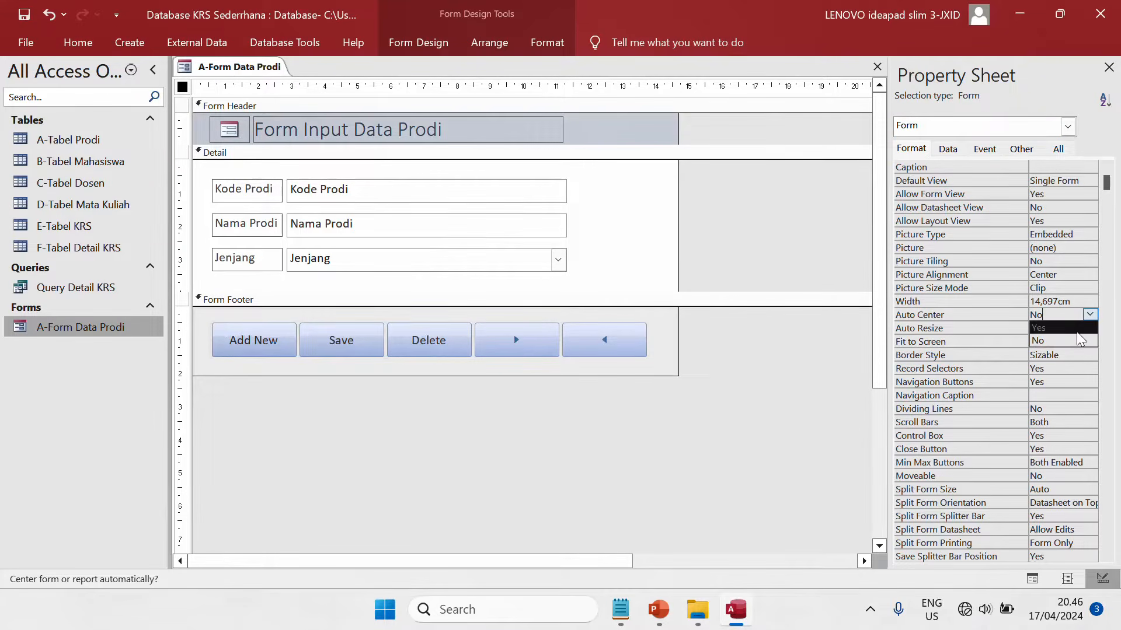
pyautogui.click(1077, 332)
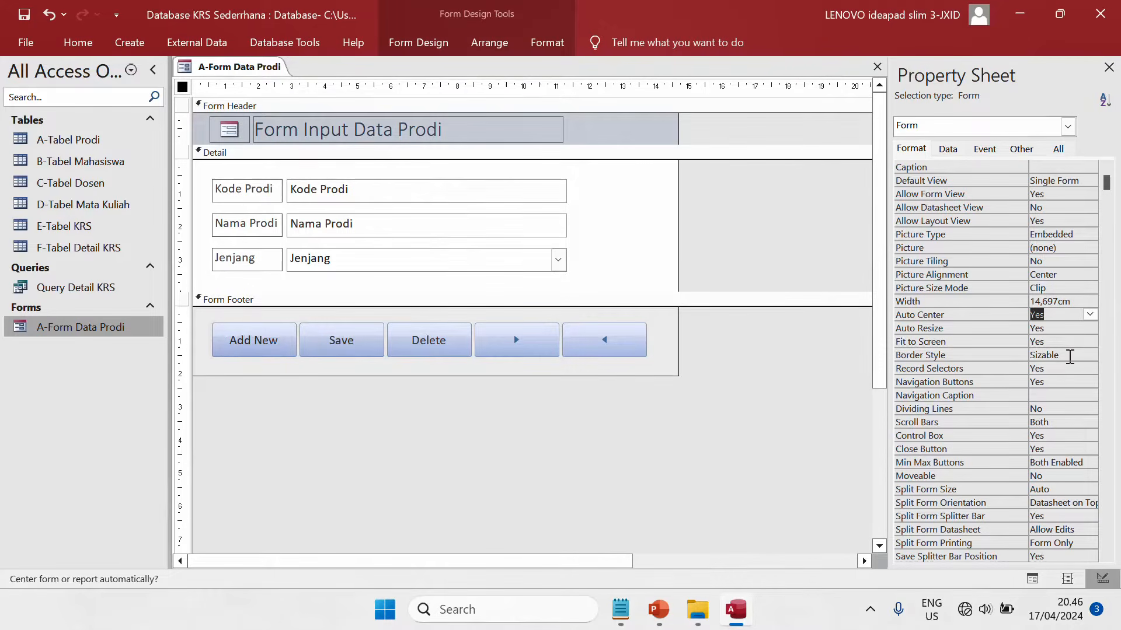
# Set the form's Record Selectors and Navigation Buttons to No and its Min Max Buttons to None.
pyautogui.click(1053, 369)
pyautogui.click(1089, 368)
pyautogui.click(1079, 395)
pyautogui.click(1089, 382)
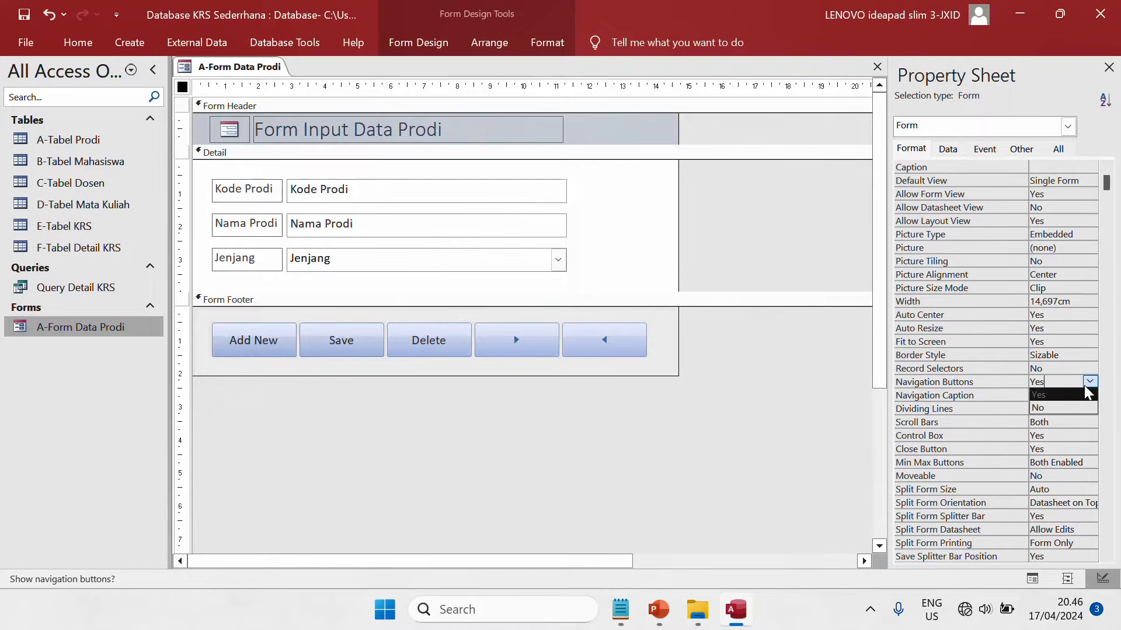
pyautogui.click(1082, 408)
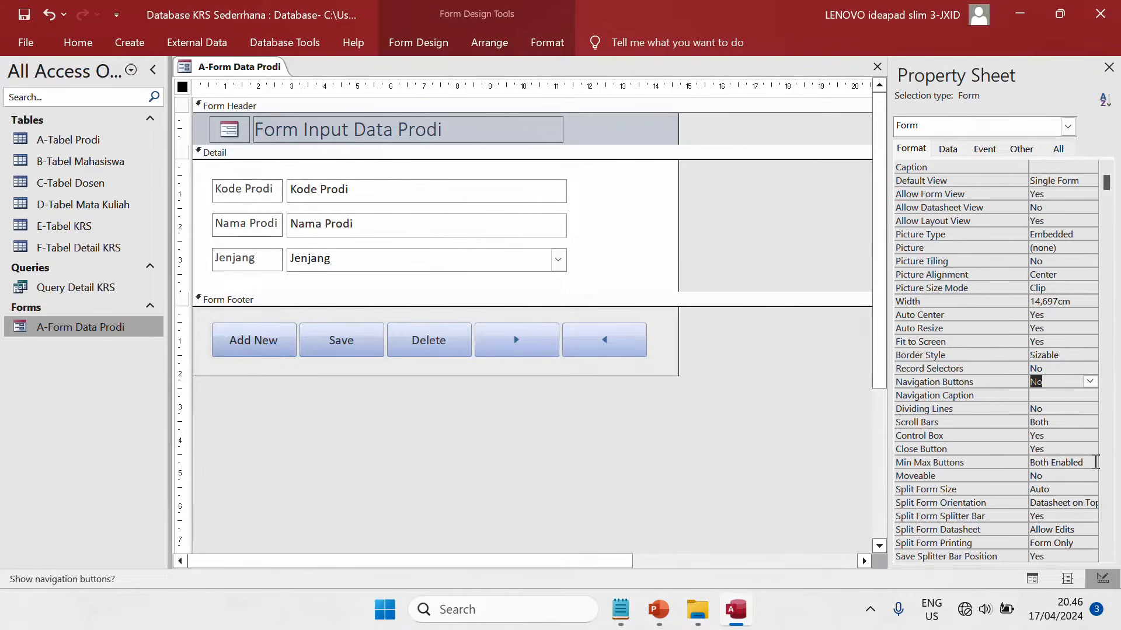
pyautogui.click(1089, 462)
pyautogui.click(1088, 472)
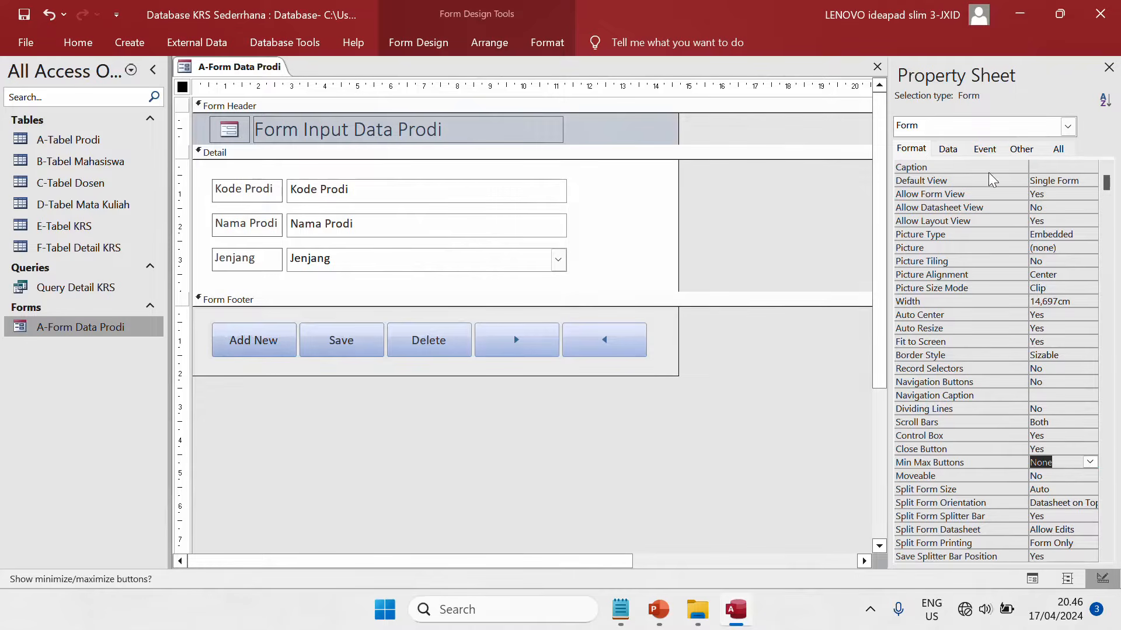
# Set the form's Pop Up and Modal properties to Yes.
pyautogui.click(948, 150)
pyautogui.click(1021, 149)
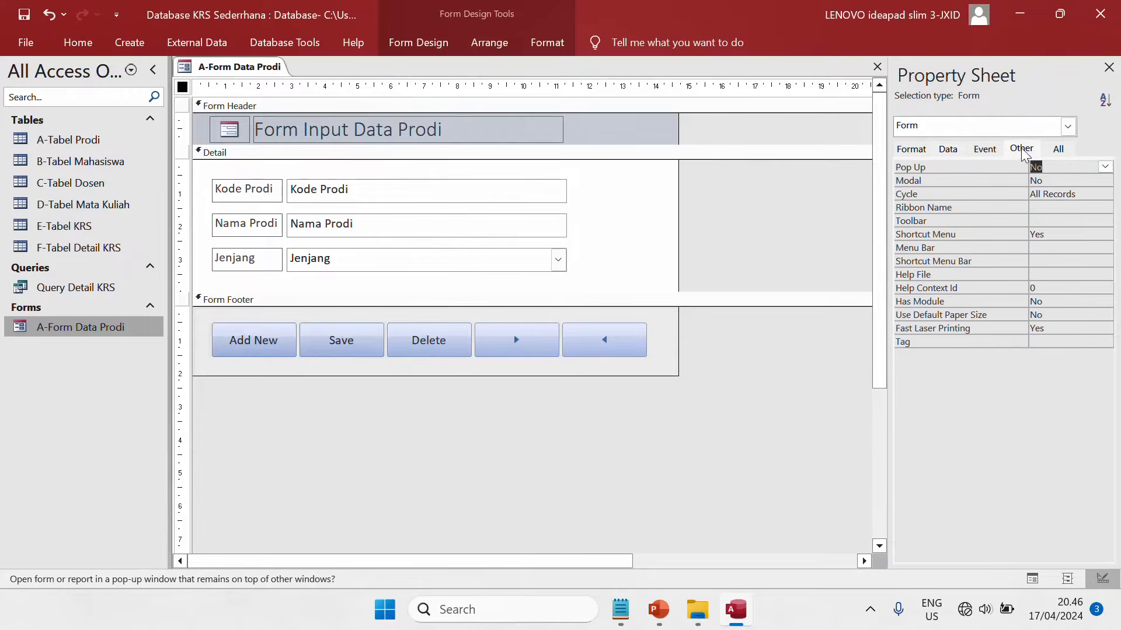
pyautogui.click(1105, 167)
pyautogui.click(1101, 184)
pyautogui.click(1100, 185)
pyautogui.click(1101, 197)
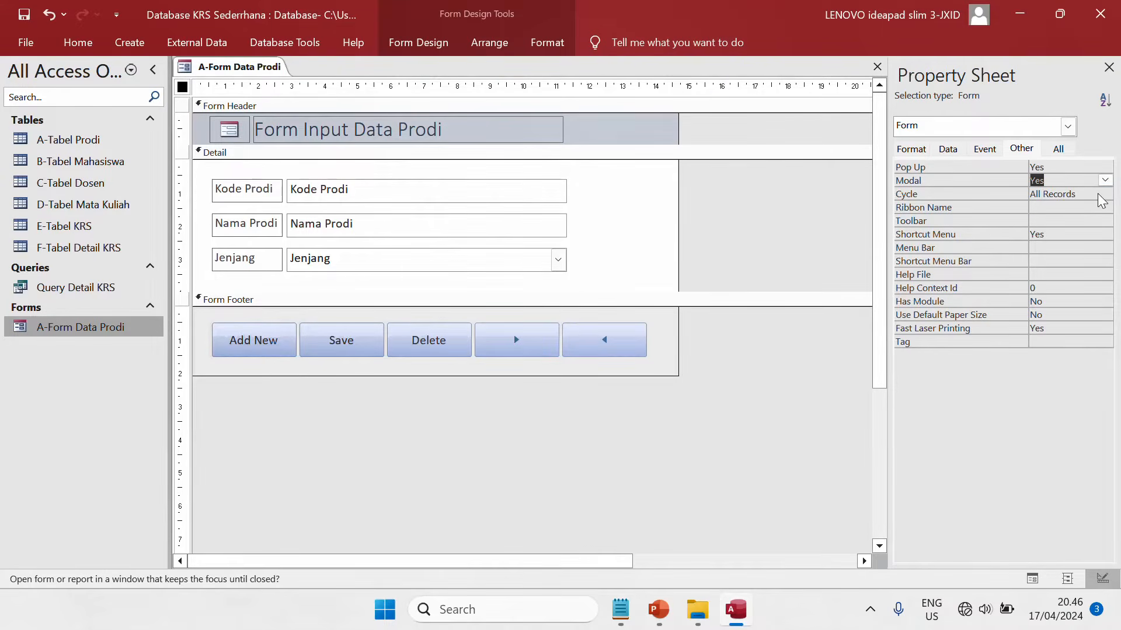
# Close the property sheet and the A-Form Data Prodi form, saving the design changes.
pyautogui.click(1108, 67)
pyautogui.rightClick(243, 66)
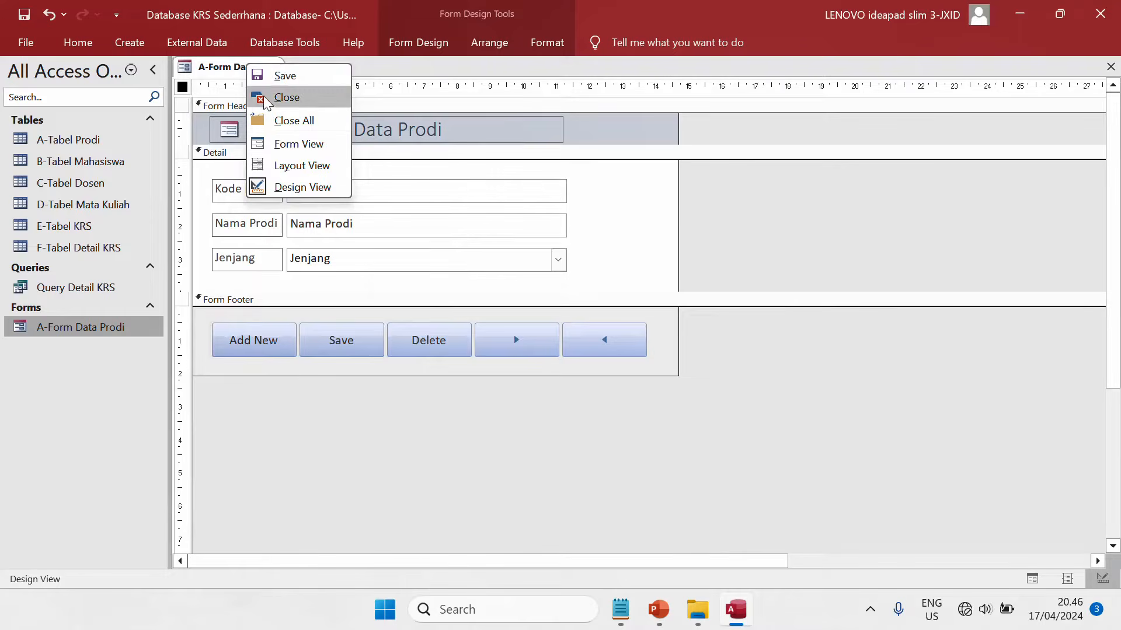
pyautogui.click(274, 95)
pyautogui.click(502, 351)
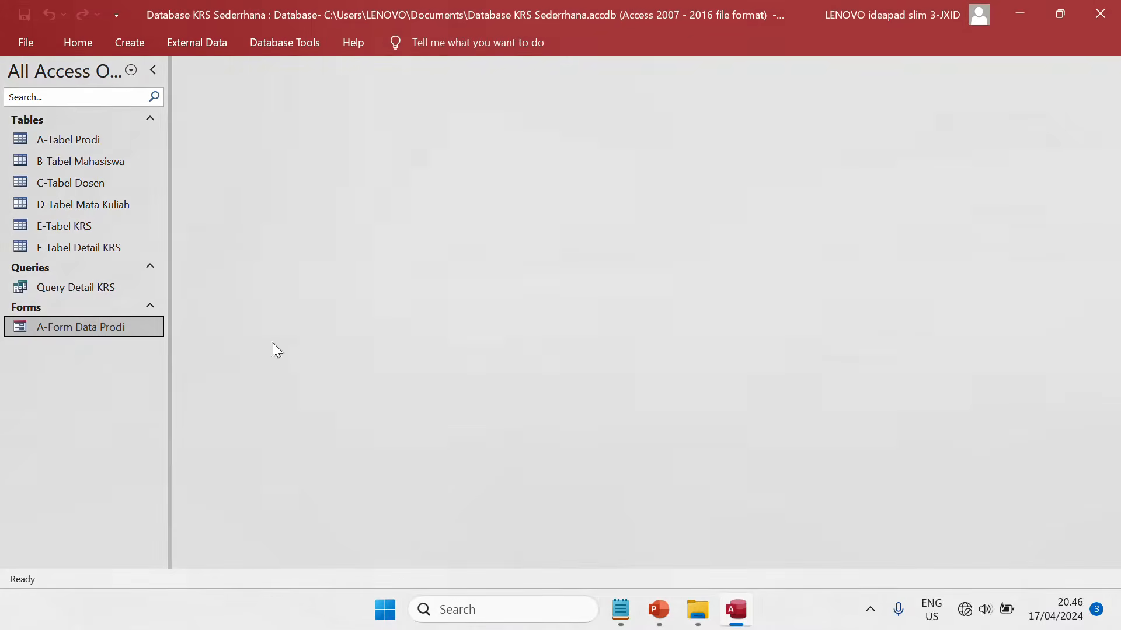
# Open A-Form Data Prodi and test its next and previous record buttons.
pyautogui.doubleClick(107, 327)
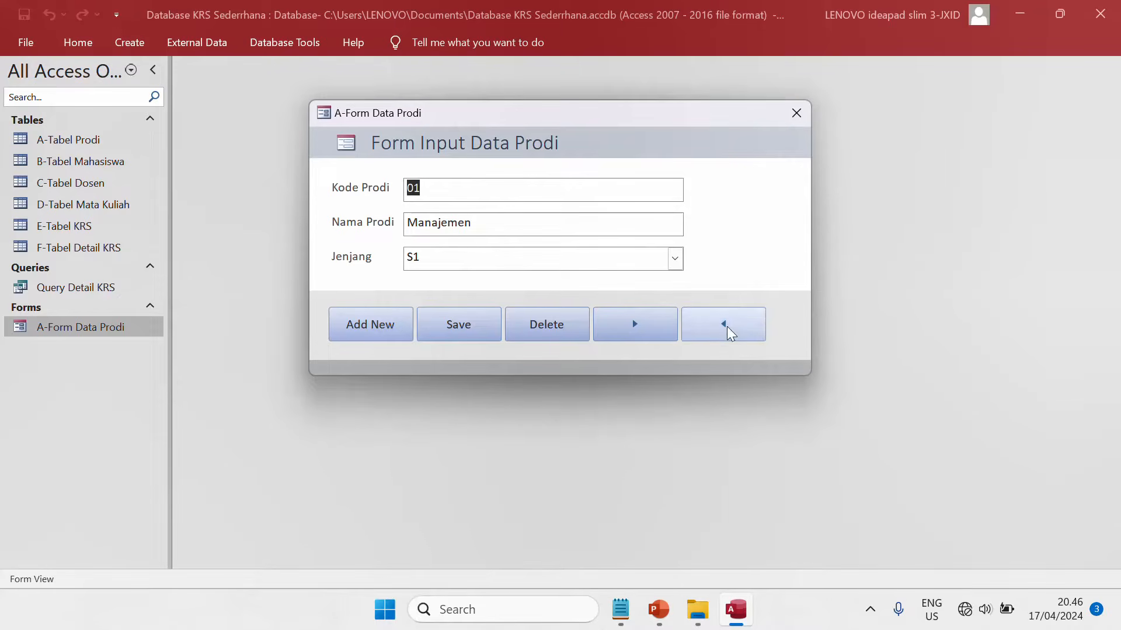
pyautogui.click(650, 325)
pyautogui.click(706, 330)
pyautogui.click(650, 331)
pyautogui.click(704, 334)
pyautogui.click(645, 335)
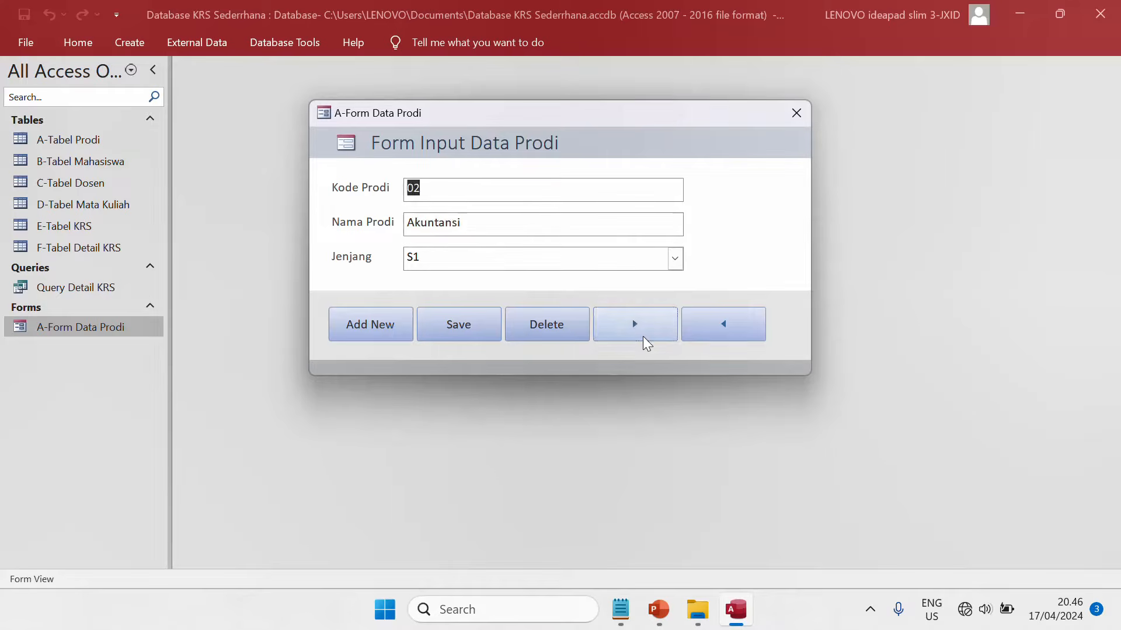
# Add a new Prodi record with Kode Prodi 03, Nama Prodi Ilmu Hukum and Jenjang S1.
pyautogui.click(381, 328)
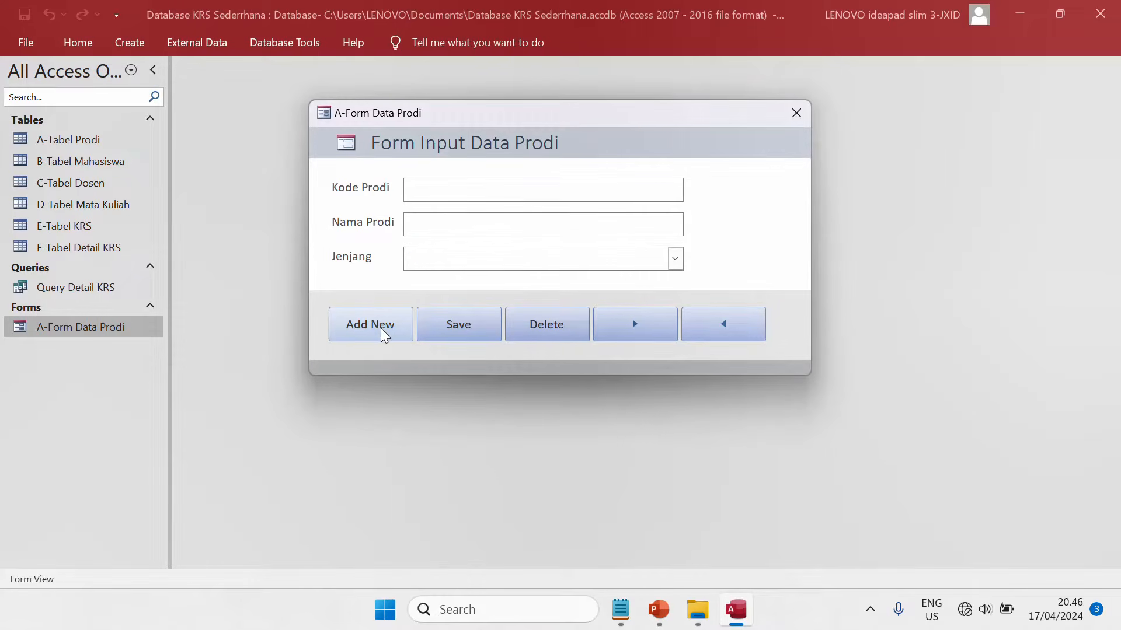
pyautogui.write('03')
pyautogui.press('capslock')
pyautogui.write('iL')
pyautogui.press('capslock')
pyautogui.press('BackSpace')
pyautogui.press('BackSpace')
pyautogui.write('Ilmu Hukum')
pyautogui.press('Tab')
pyautogui.write('s')
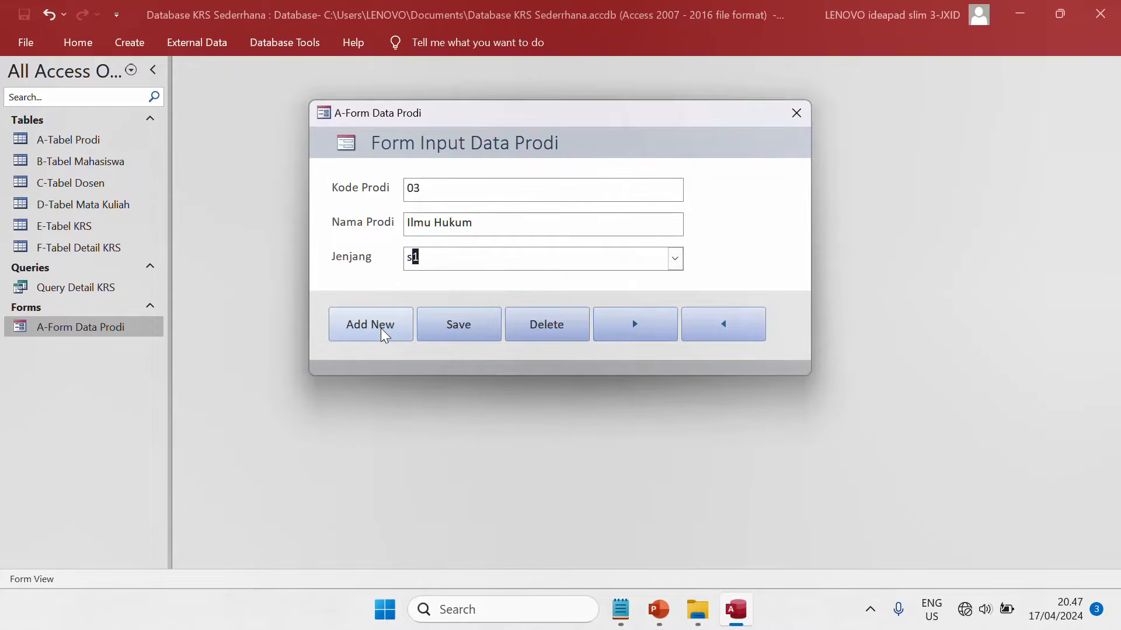
pyautogui.click(675, 259)
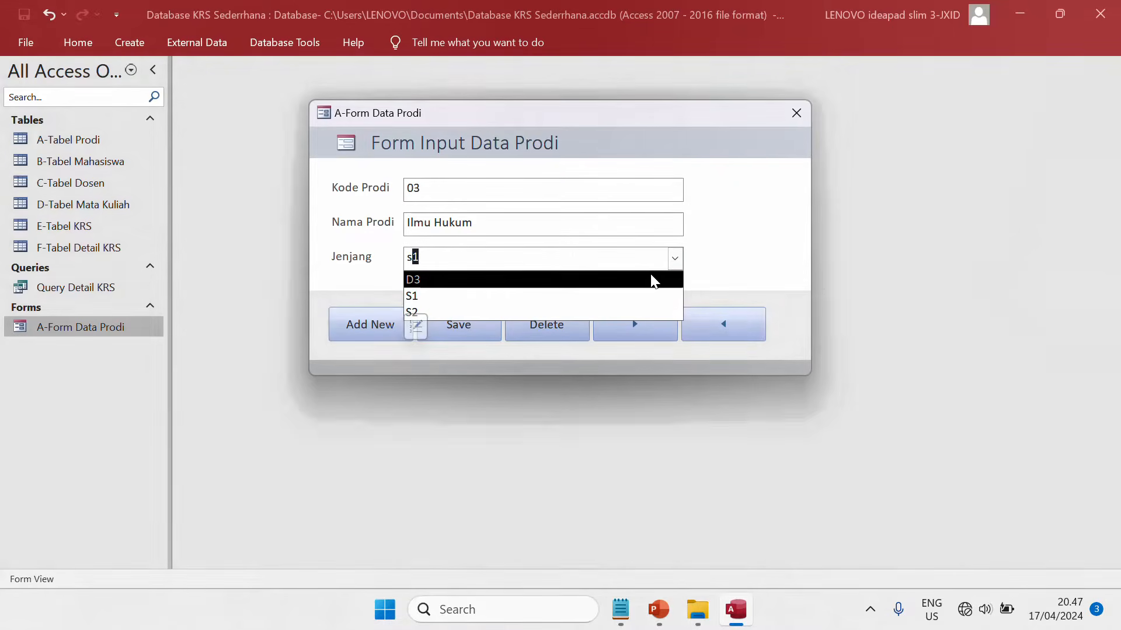
pyautogui.click(648, 296)
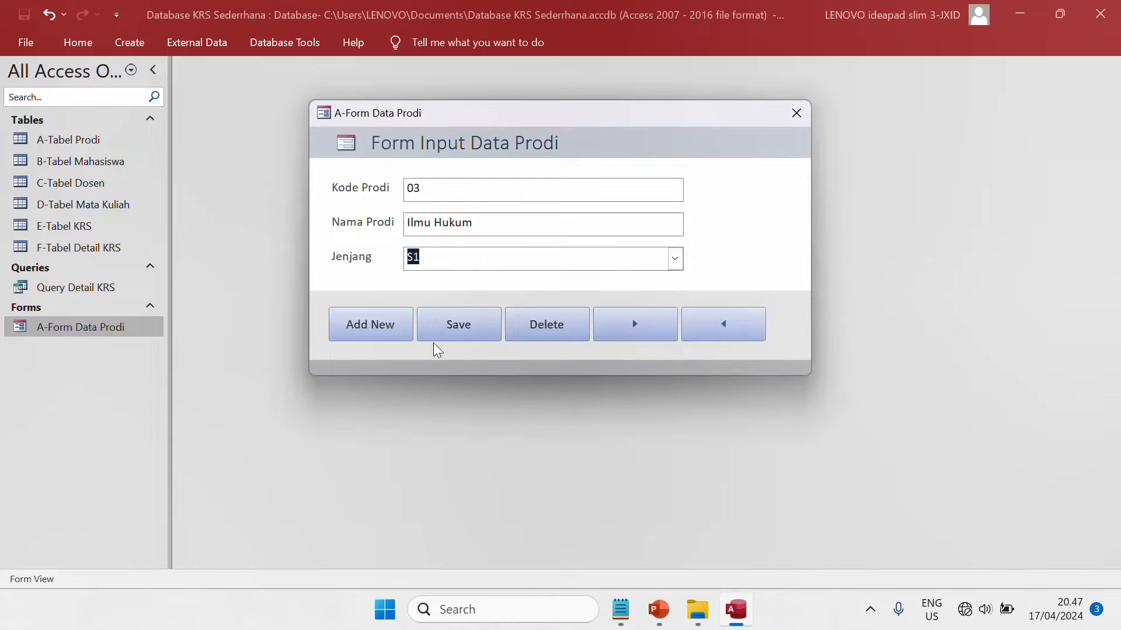
# Add and save a new Prodi record with Kode Prodi 04, Nama Prodi Budidaya Perairan and Jenjang S1.
pyautogui.click(376, 325)
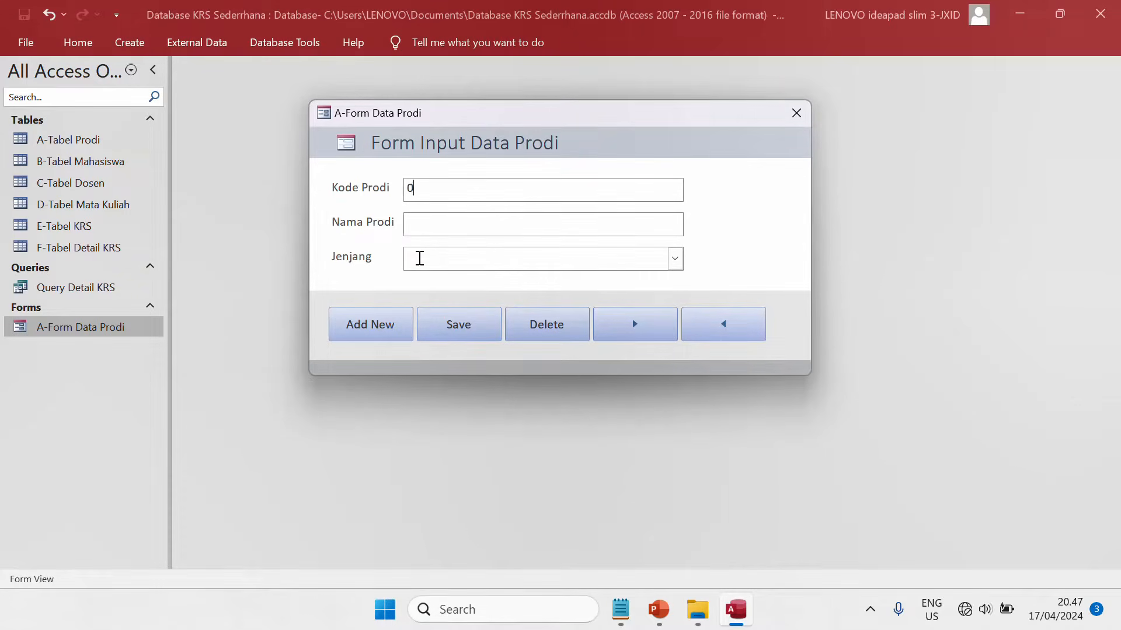
pyautogui.press('capslock')
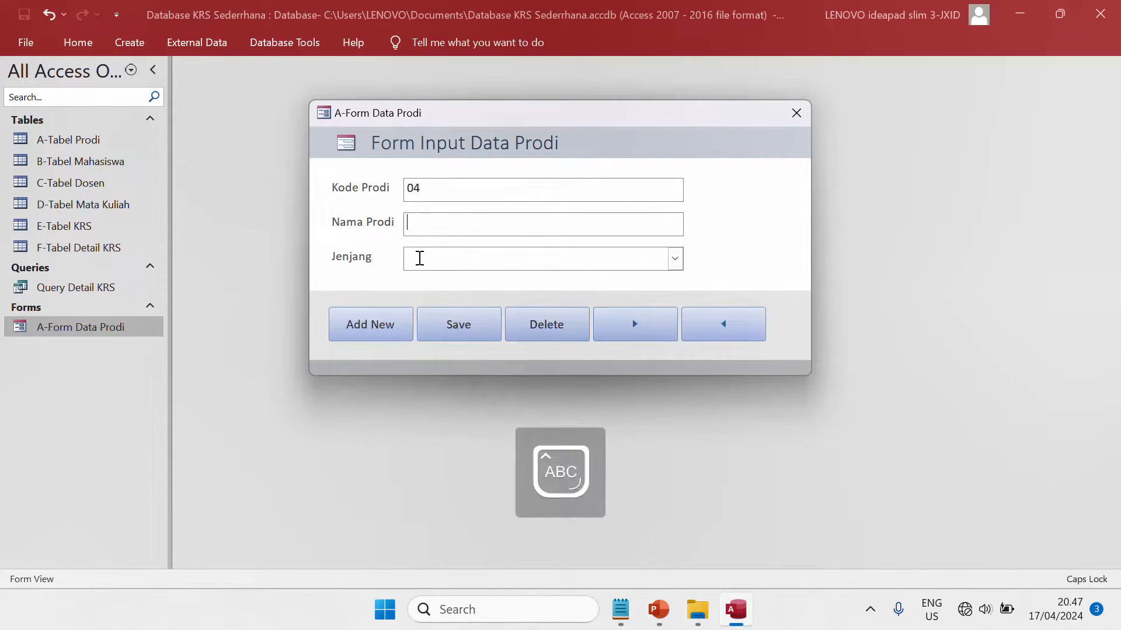
pyautogui.press('capslock')
pyautogui.write('udidaya Perairan')
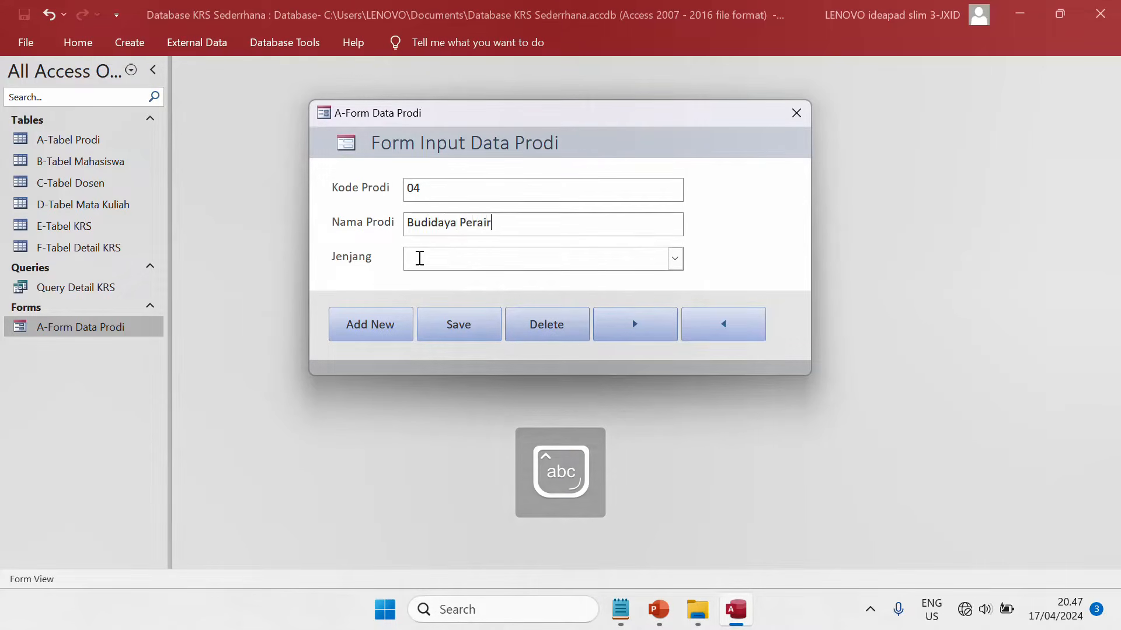
pyautogui.click(419, 258)
pyautogui.write('s')
pyautogui.click(541, 225)
pyautogui.click(425, 325)
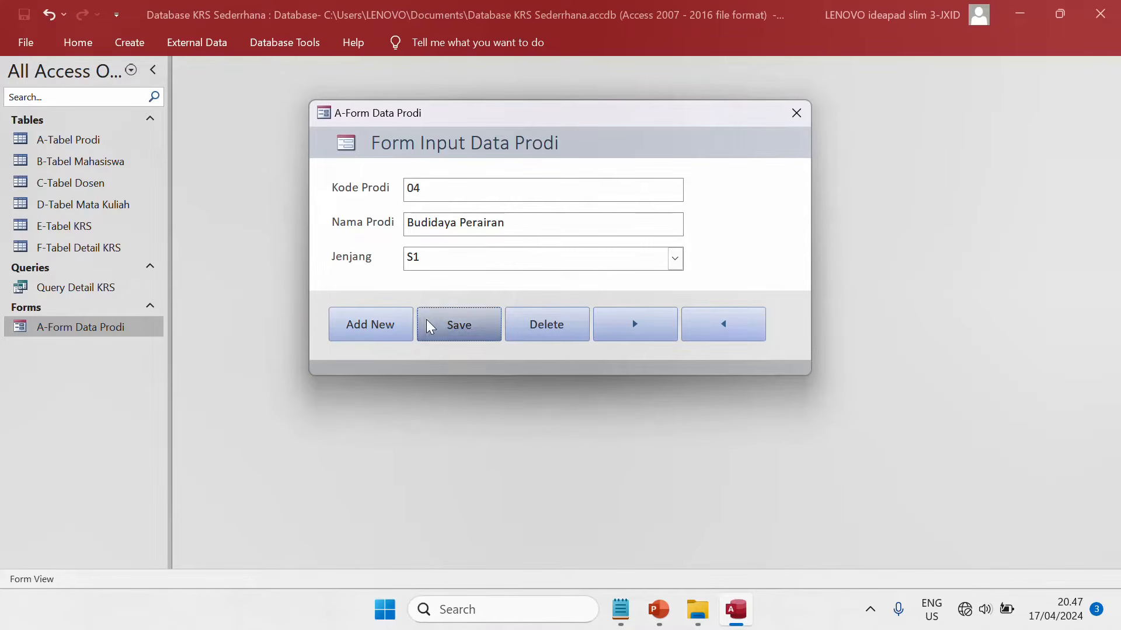
# Close the form, check the added records in A-Tabel Prodi, and close the table.
pyautogui.click(801, 111)
pyautogui.doubleClick(126, 135)
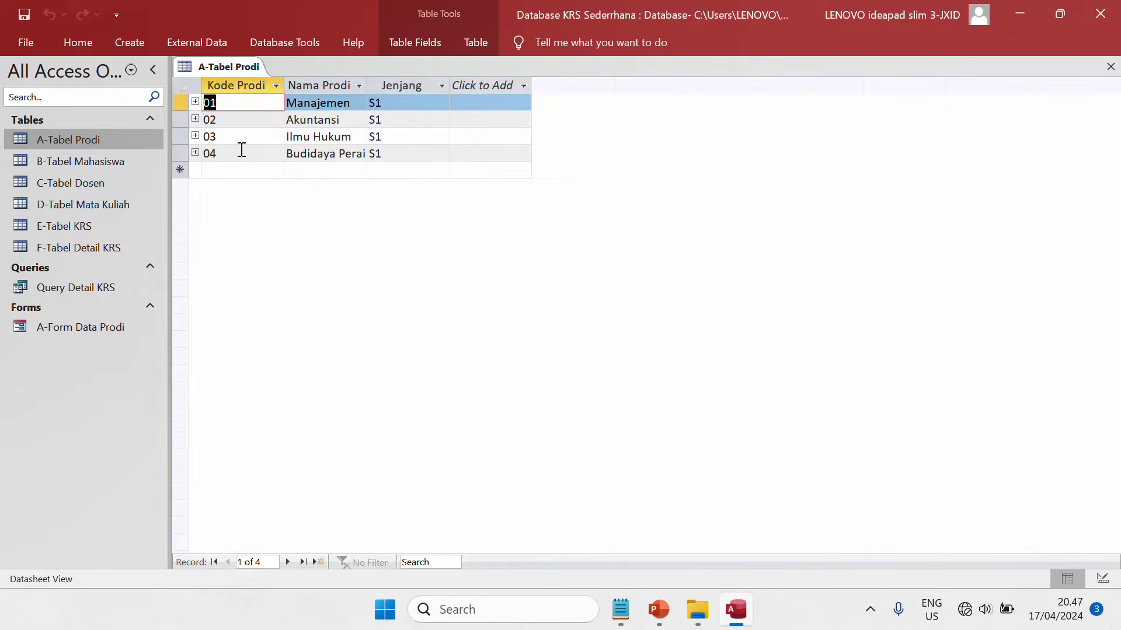
pyautogui.rightClick(219, 74)
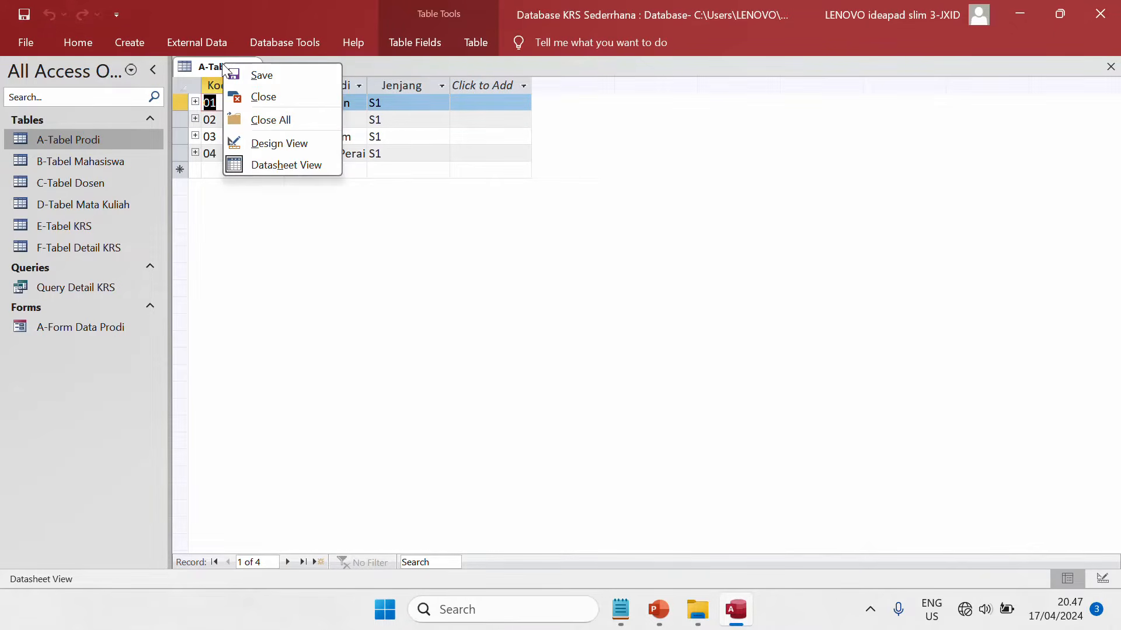
pyautogui.click(237, 95)
# Create a form from B-Tabel Mahasiswa and switch it to Design View.
pyautogui.click(131, 162)
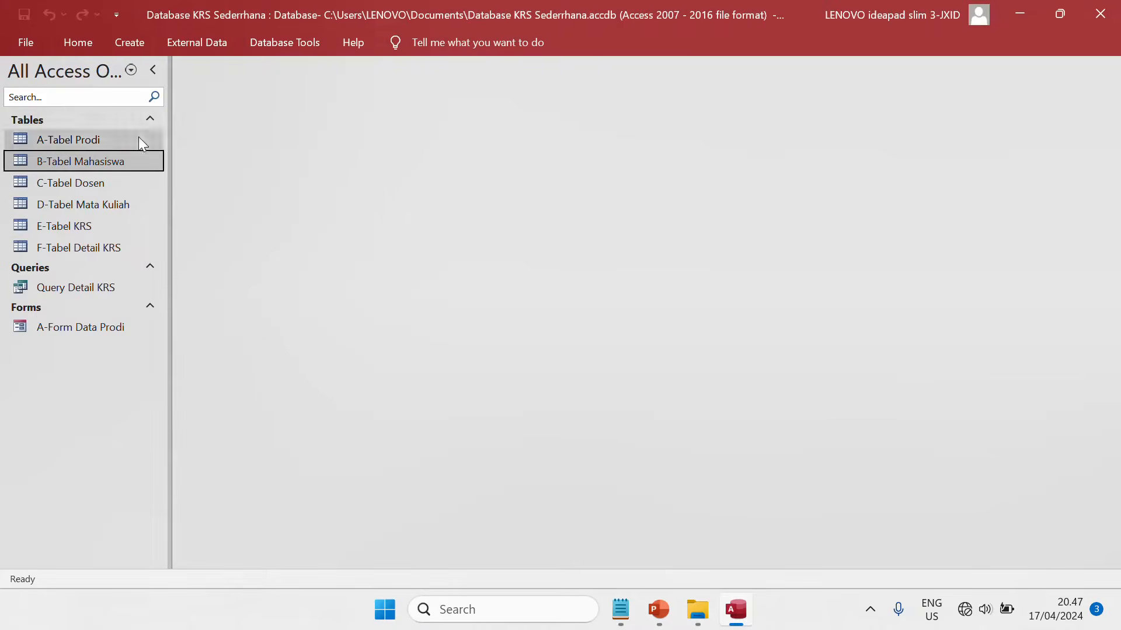
pyautogui.click(142, 50)
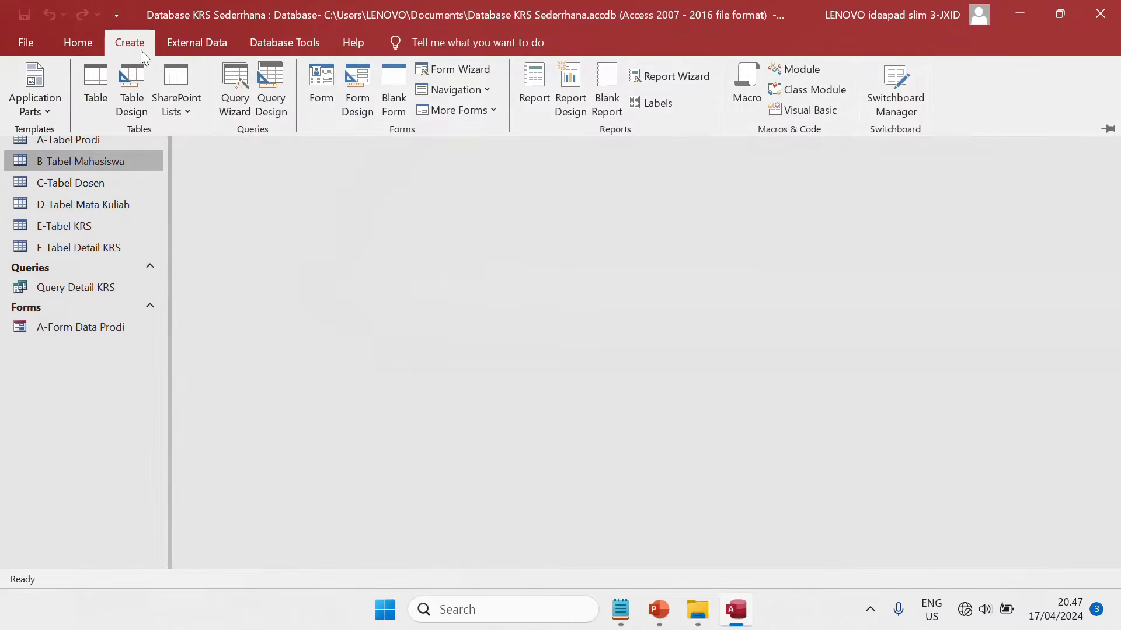
pyautogui.click(316, 92)
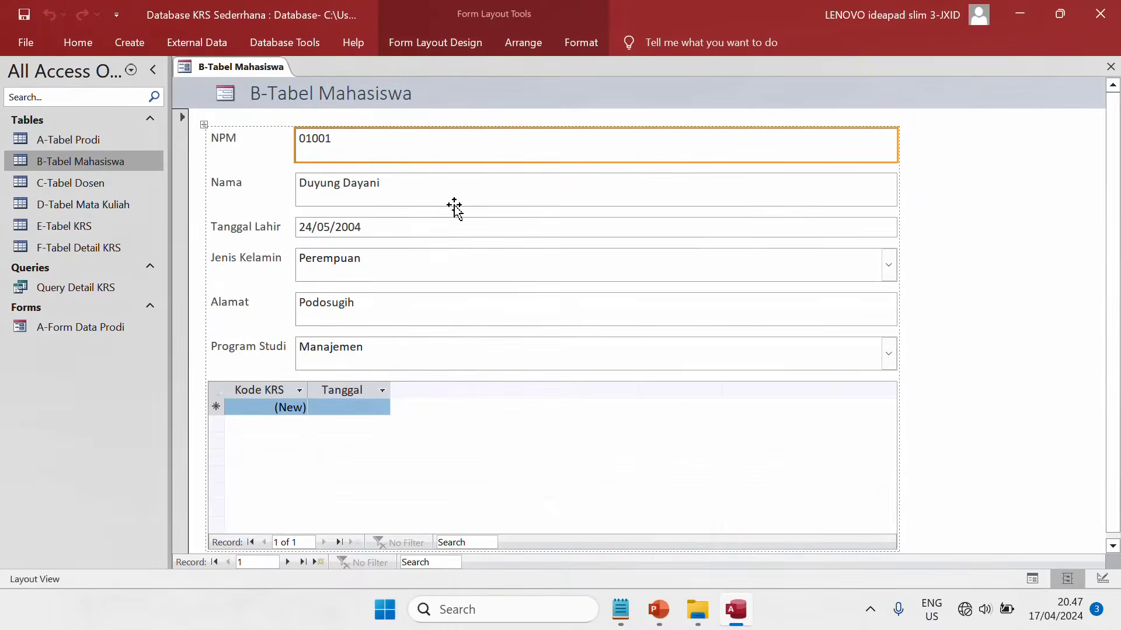
pyautogui.rightClick(266, 67)
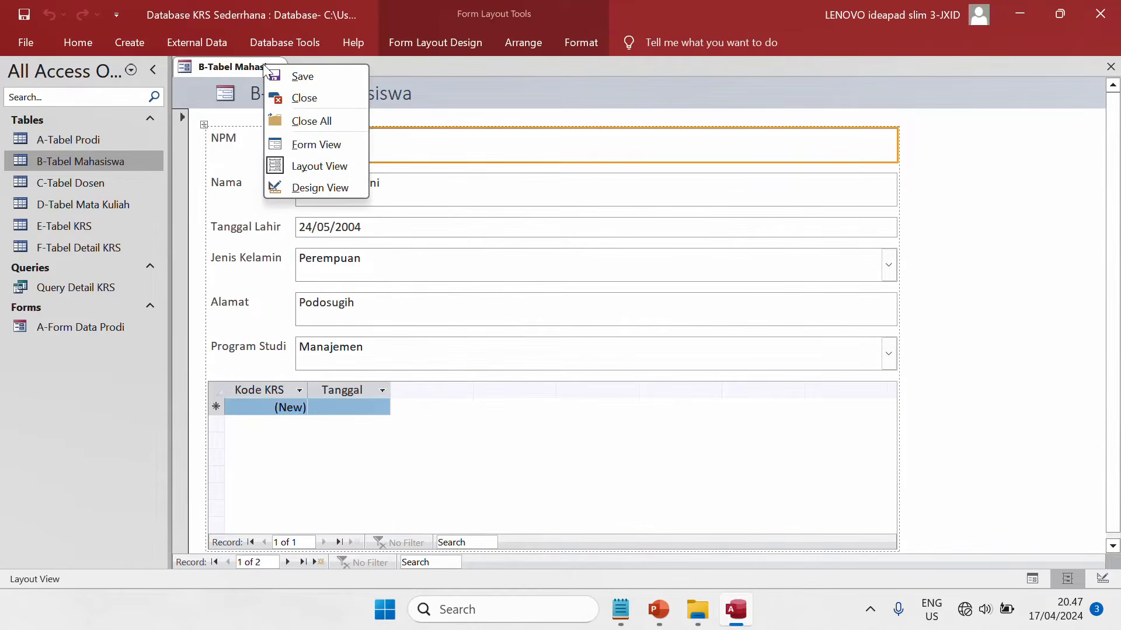
pyautogui.click(330, 186)
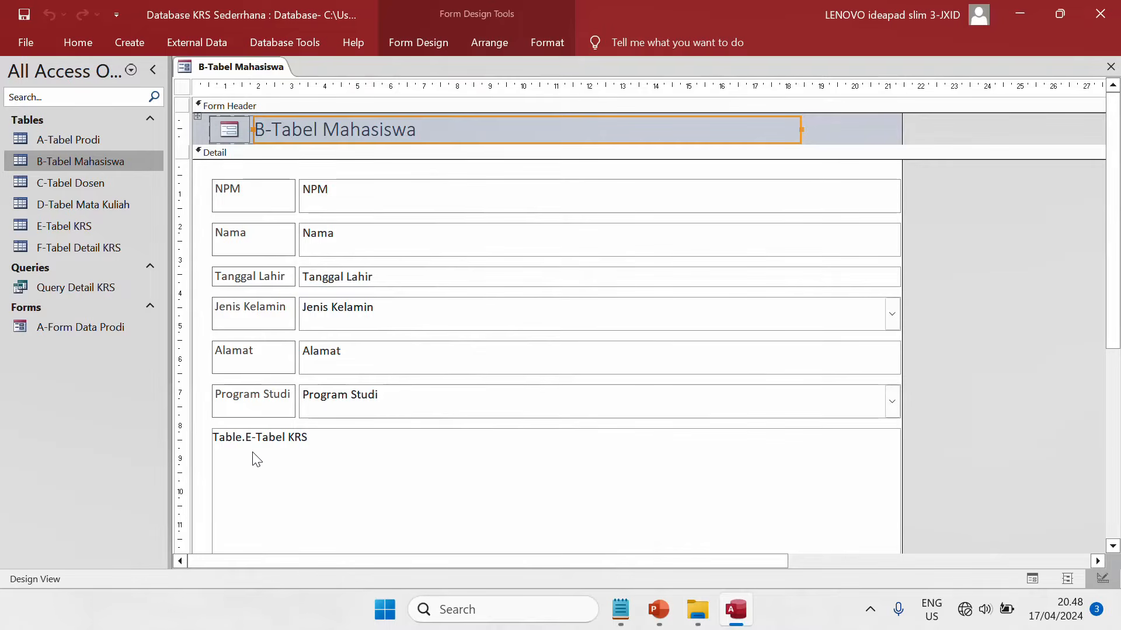
# Delete the E-Tabel KRS subform from the Mahasiswa form's Detail section.
pyautogui.rightClick(221, 69)
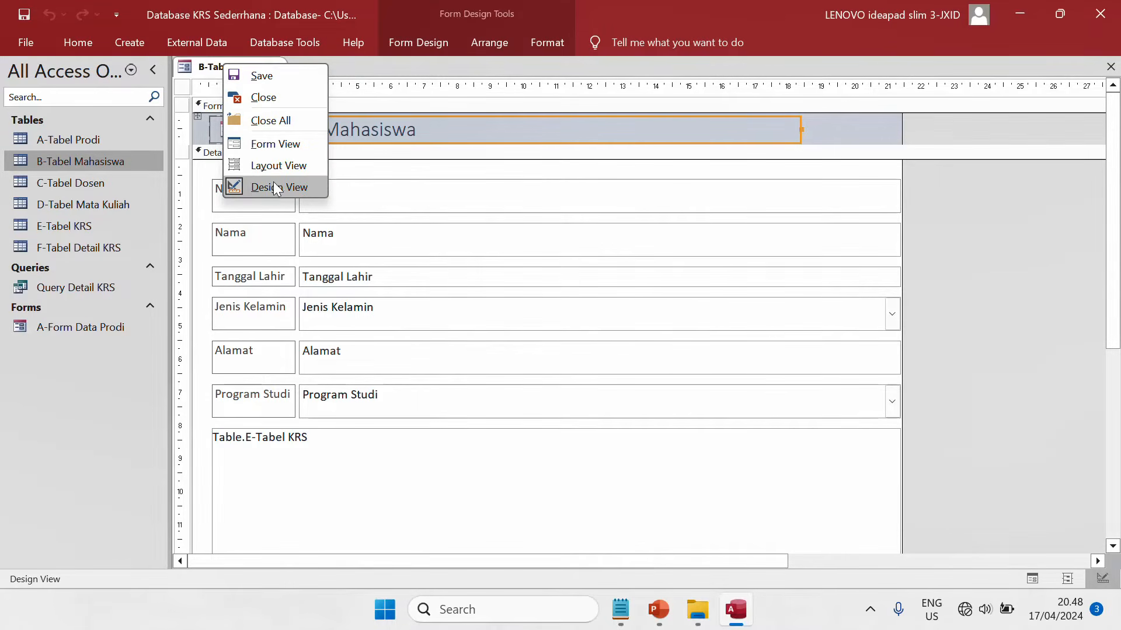
pyautogui.click(990, 350)
pyautogui.click(760, 446)
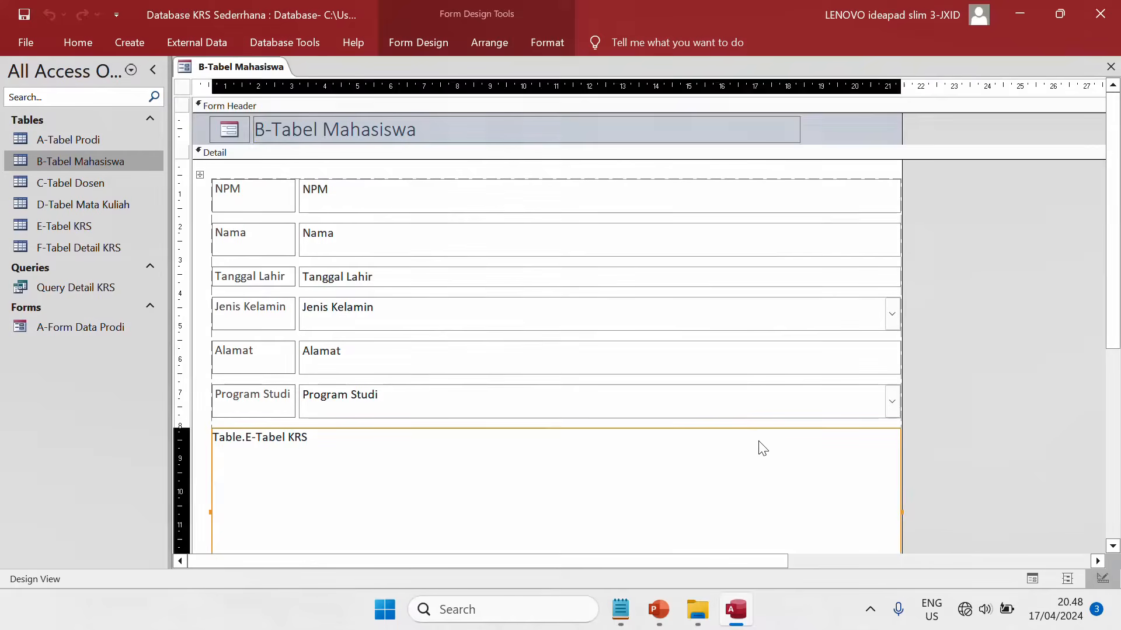
pyautogui.press('Delete')
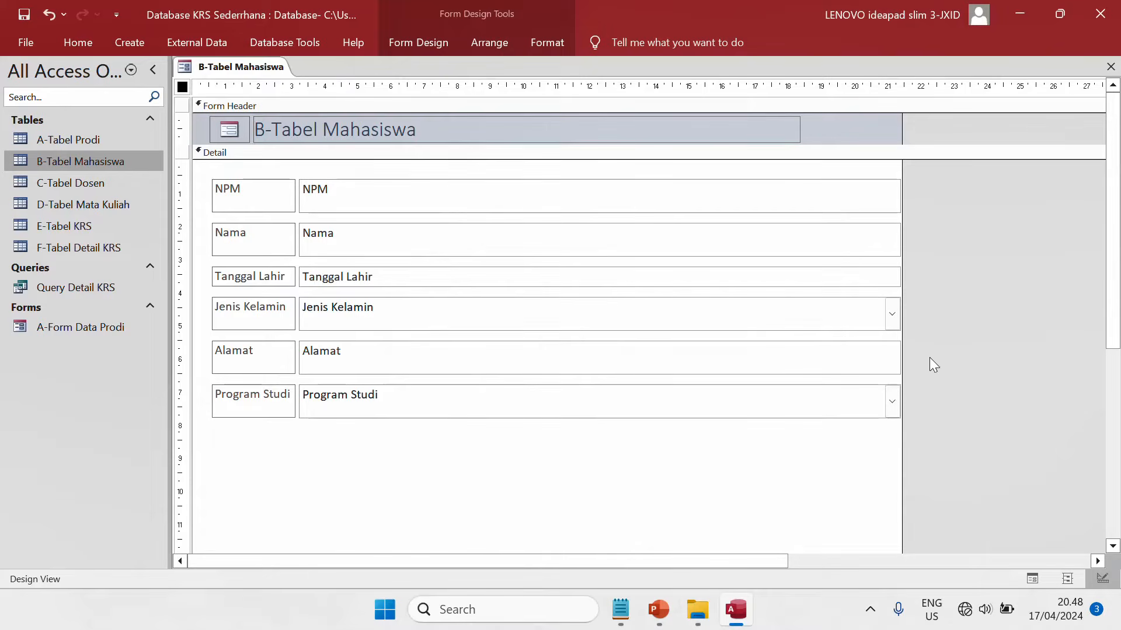
# Narrow the field boxes to end at about 13.3 cm, the header title to about 11.3 cm wide, and the form to about 15.2 cm.
pyautogui.click(832, 185)
pyautogui.moveTo(901, 197); pyautogui.dragTo(632, 192)
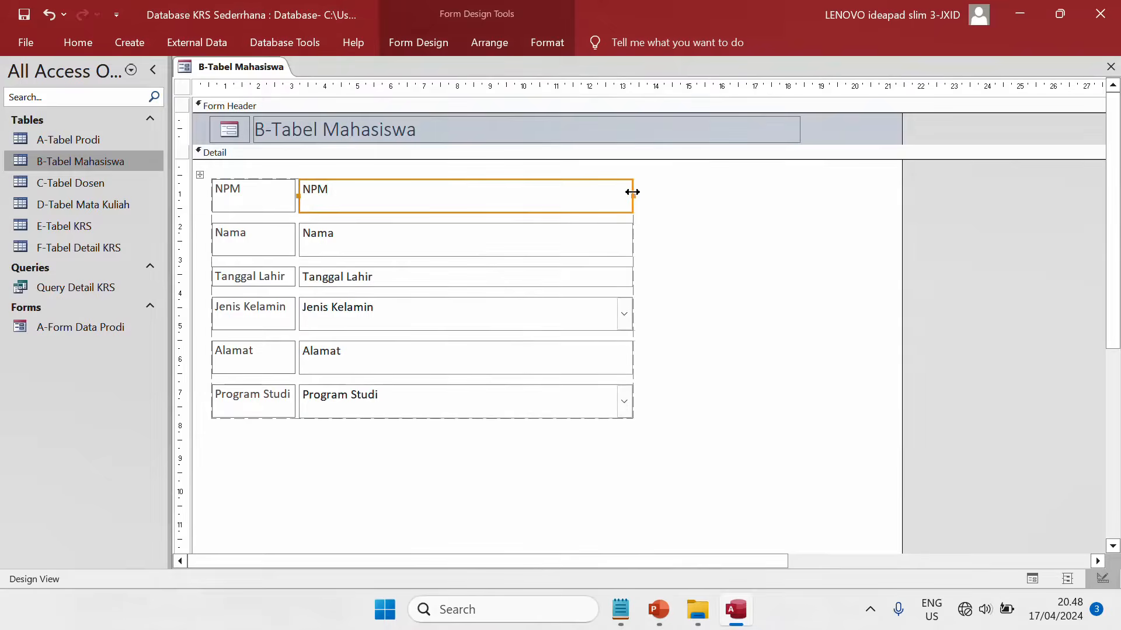
pyautogui.click(785, 130)
pyautogui.moveTo(800, 129); pyautogui.dragTo(625, 130)
pyautogui.click(802, 224)
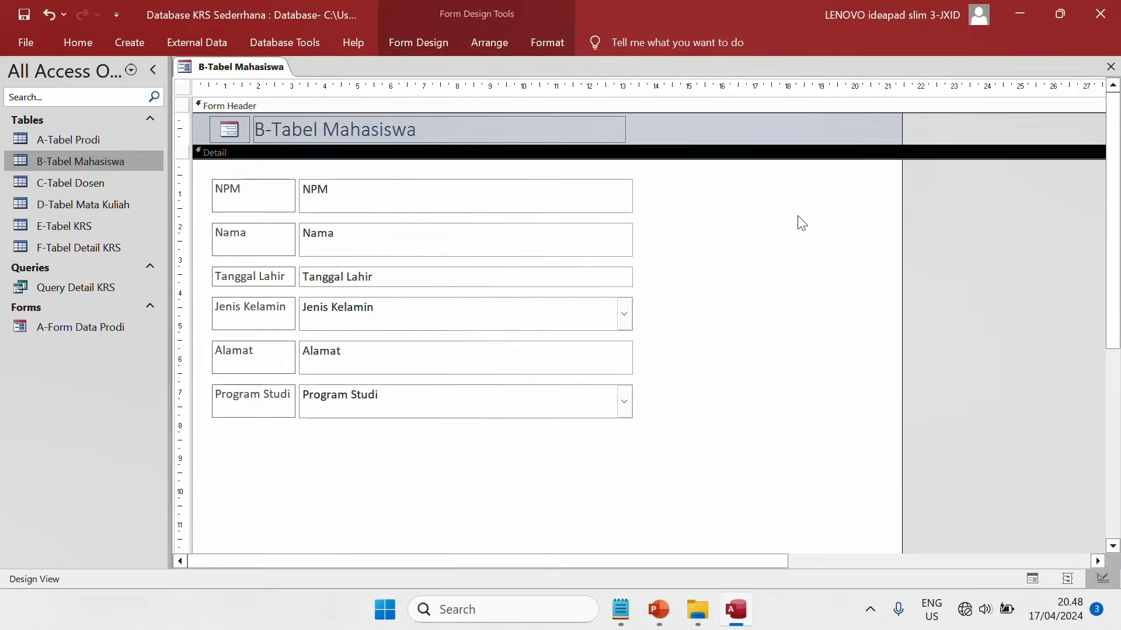
pyautogui.moveTo(901, 238); pyautogui.dragTo(695, 282)
# Set the height of all labels and fields in the Detail section to 0,7 cm.
pyautogui.moveTo(656, 467); pyautogui.dragTo(194, 171)
pyautogui.click(419, 44)
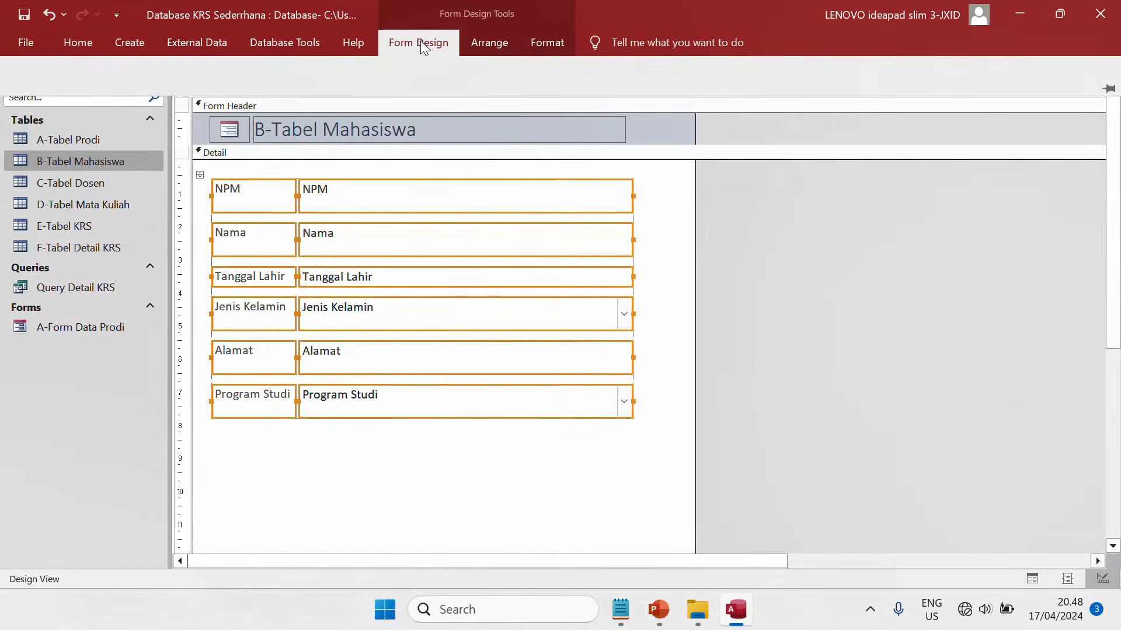
pyautogui.click(824, 96)
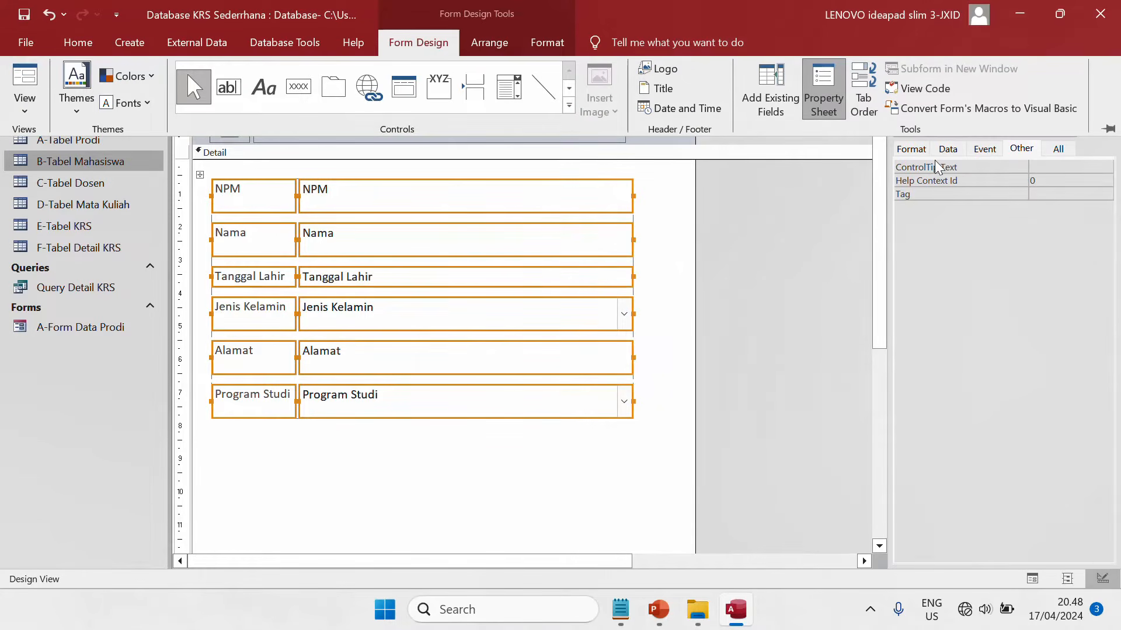
pyautogui.click(909, 149)
pyautogui.click(1051, 194)
pyautogui.write('0,7')
pyautogui.press('Return')
pyautogui.click(790, 292)
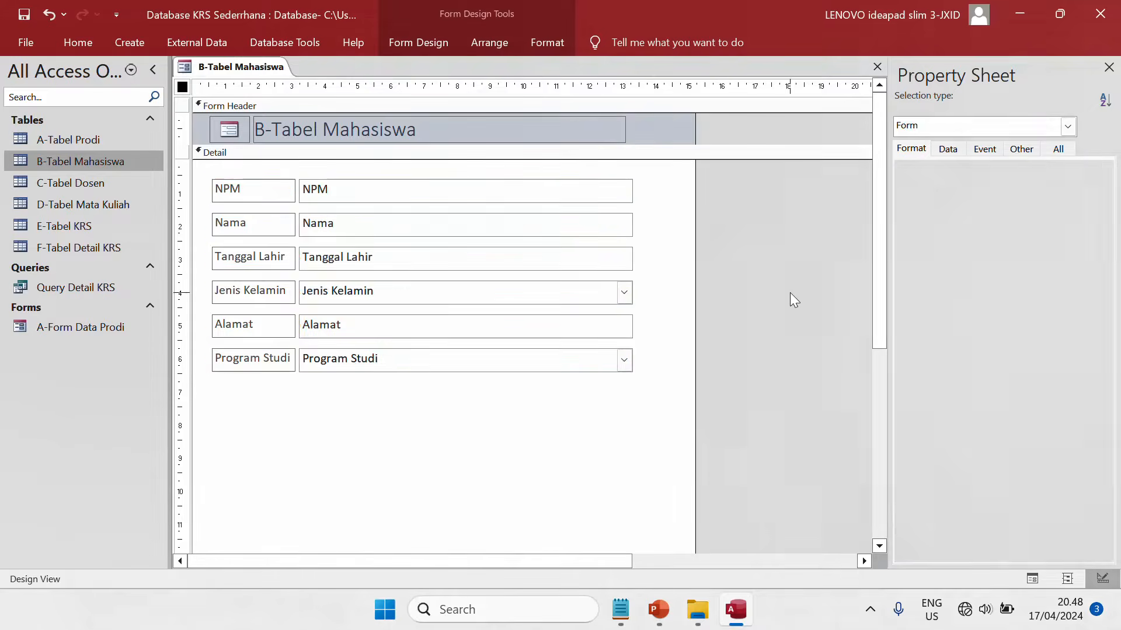
# Change the form header title to "Form Input Data Mahasiswa".
pyautogui.click(424, 130)
pyautogui.moveTo(425, 129); pyautogui.dragTo(202, 116)
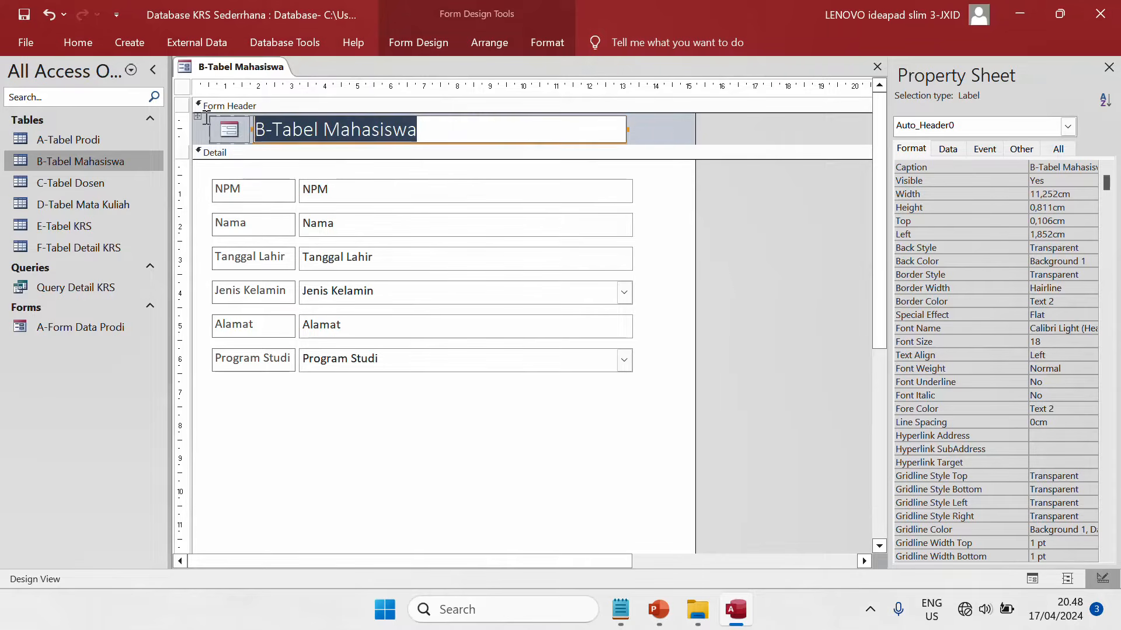
pyautogui.write('Form In')
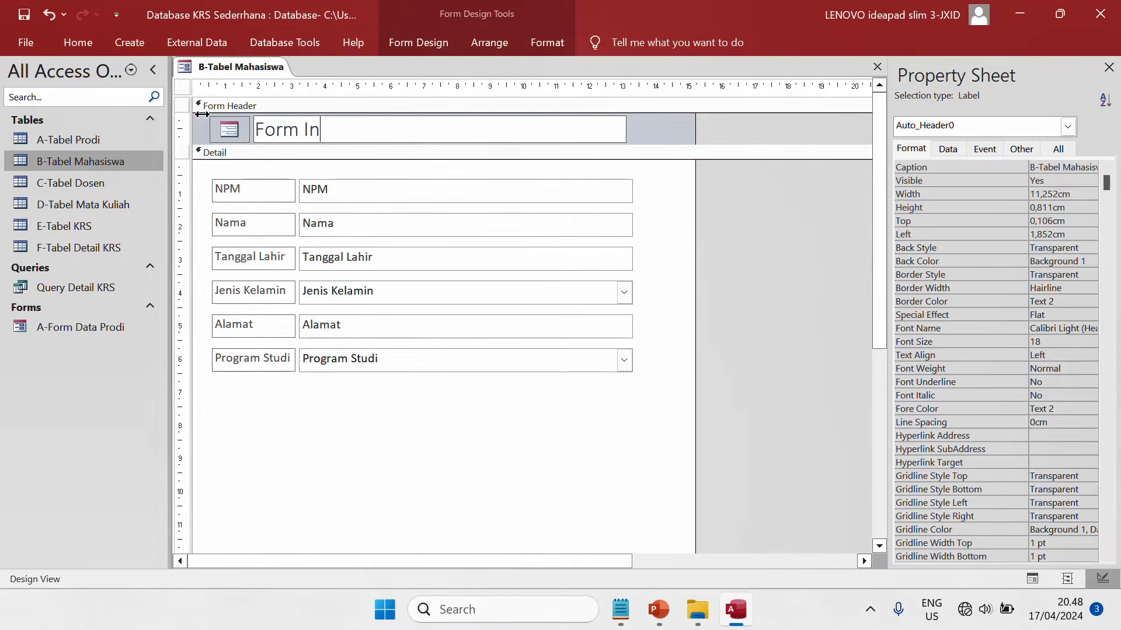
pyautogui.write('put Data Mahasiswa')
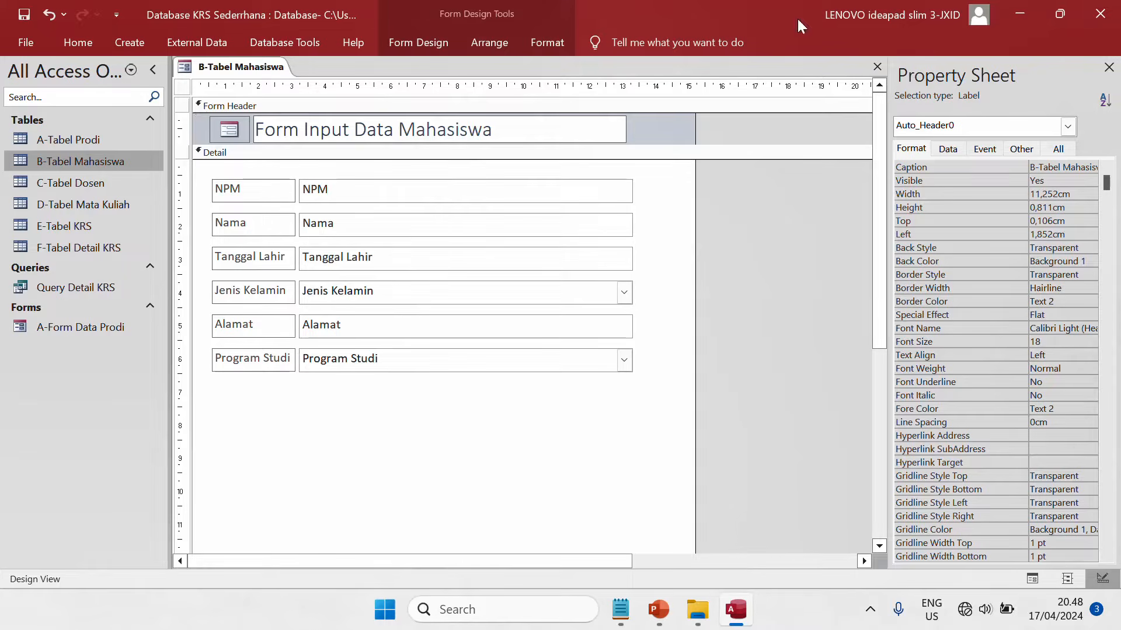
# Resize the form to about 14.3 cm wide, its Detail section to about 7 cm high, and its Form Footer to about 2.3 cm high.
pyautogui.click(1108, 67)
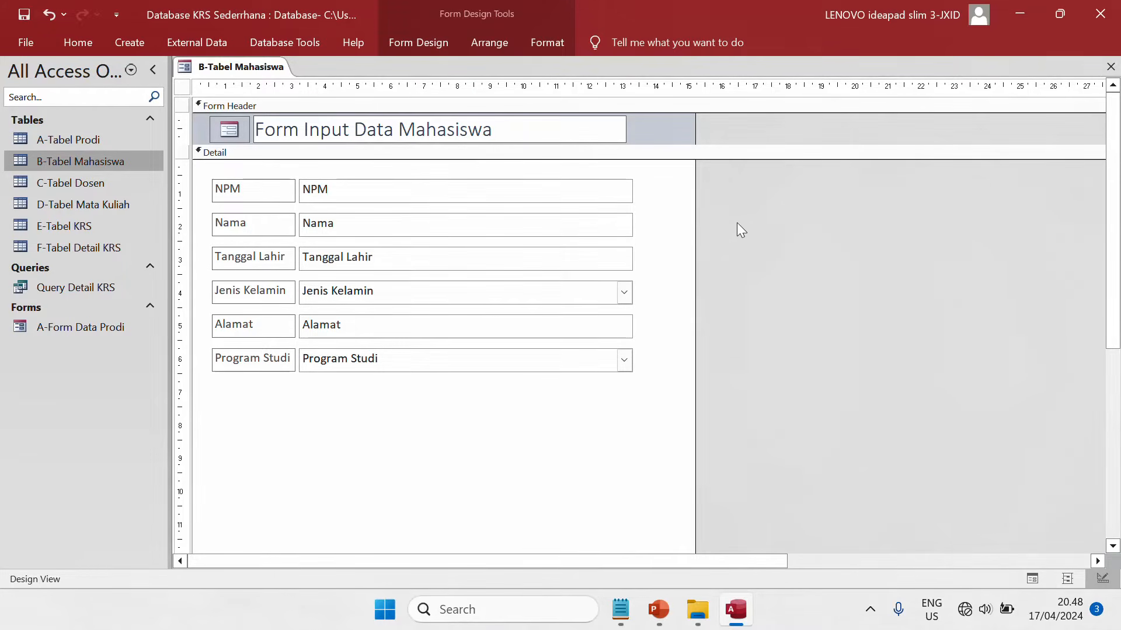
pyautogui.moveTo(696, 222); pyautogui.dragTo(665, 255)
pyautogui.scroll(-4, 467, 520)
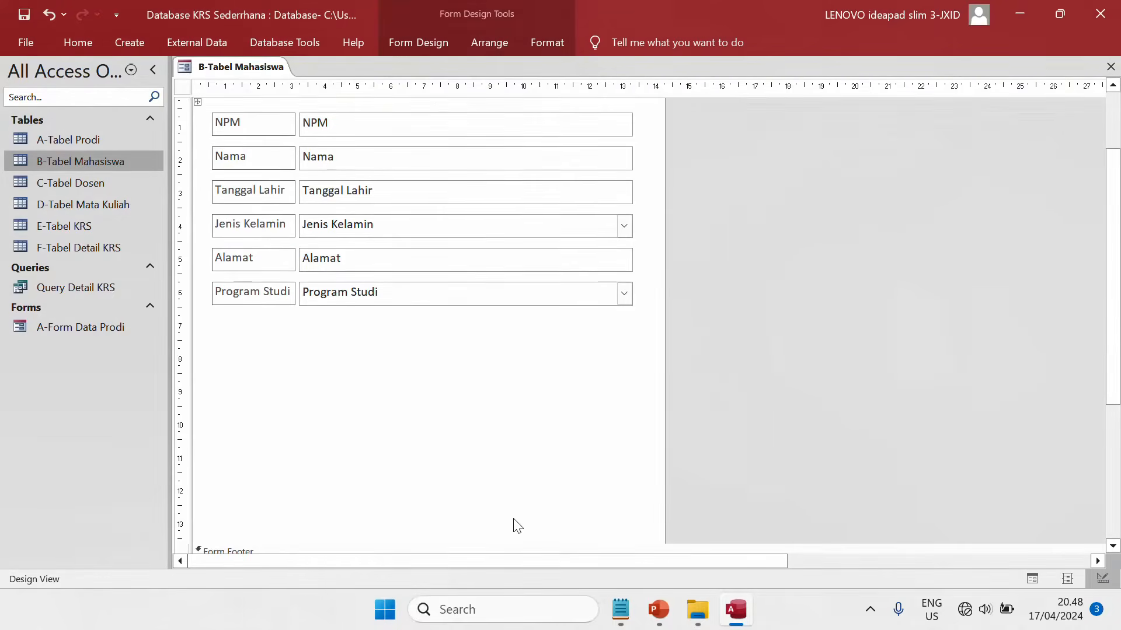
pyautogui.moveTo(448, 477); pyautogui.dragTo(447, 336)
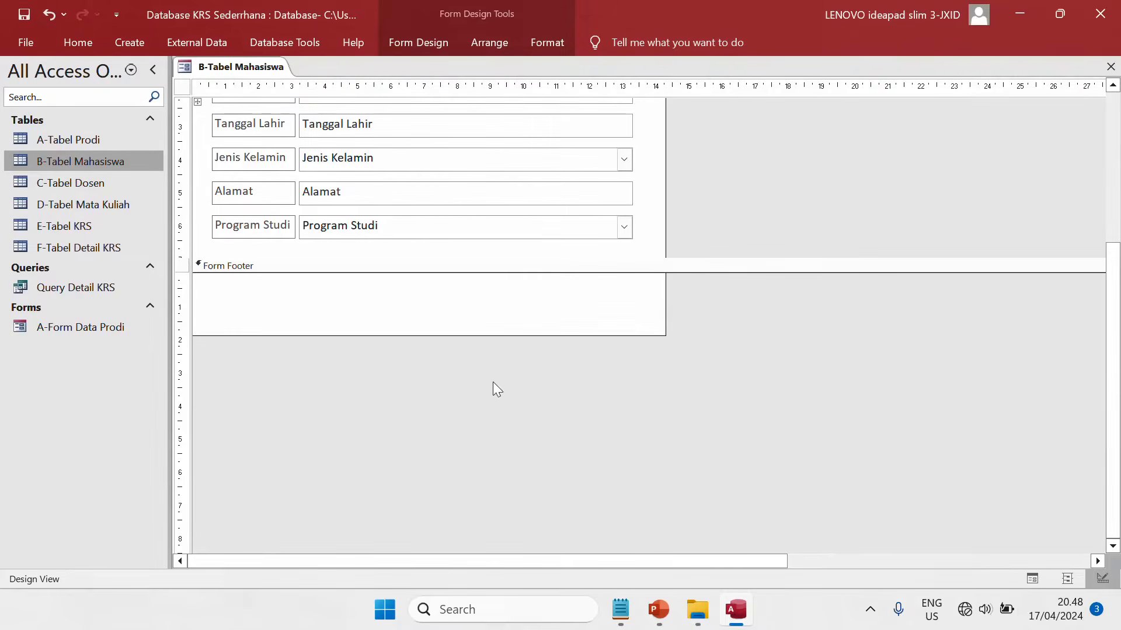
pyautogui.moveTo(525, 332); pyautogui.dragTo(531, 348)
pyautogui.scroll(3, 699, 377)
pyautogui.scroll(1, 700, 373)
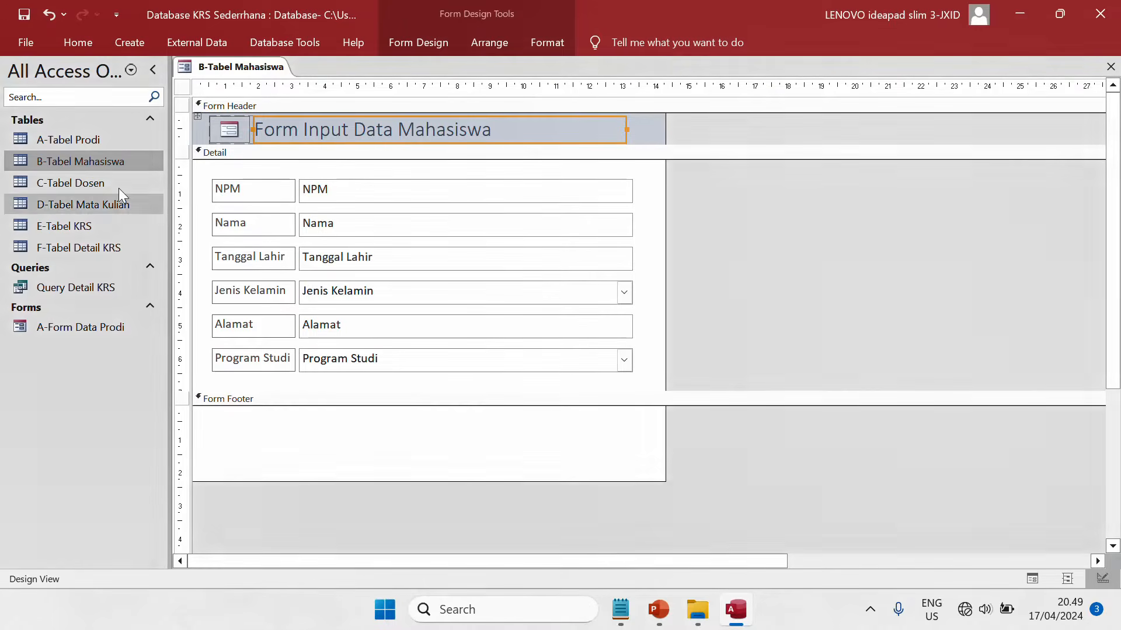
pyautogui.rightClick(85, 149)
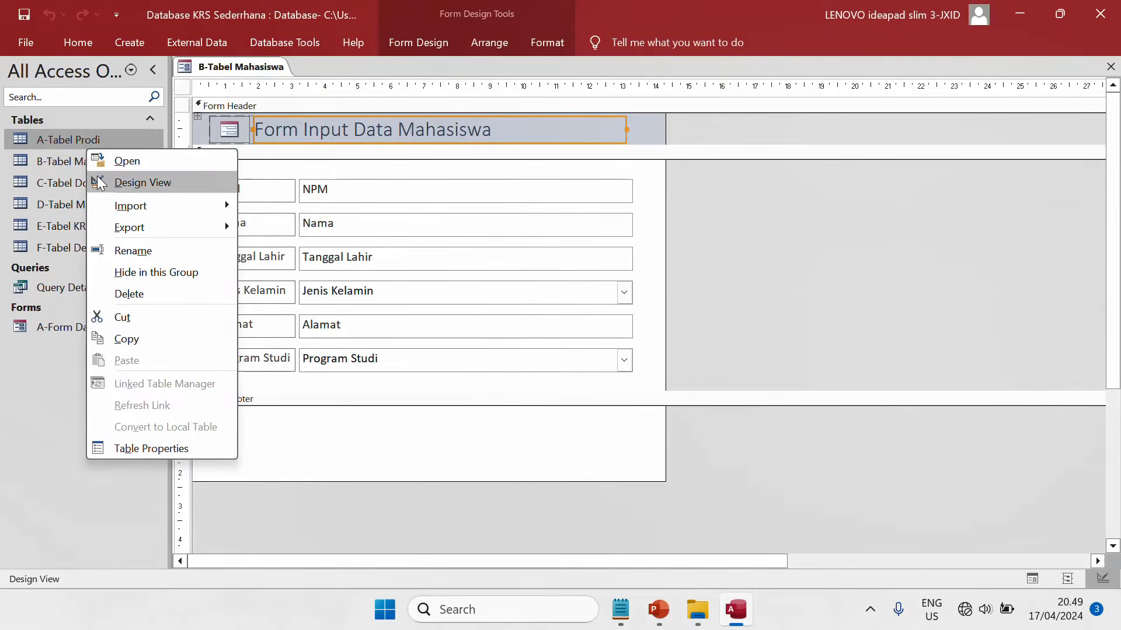
pyautogui.click(100, 183)
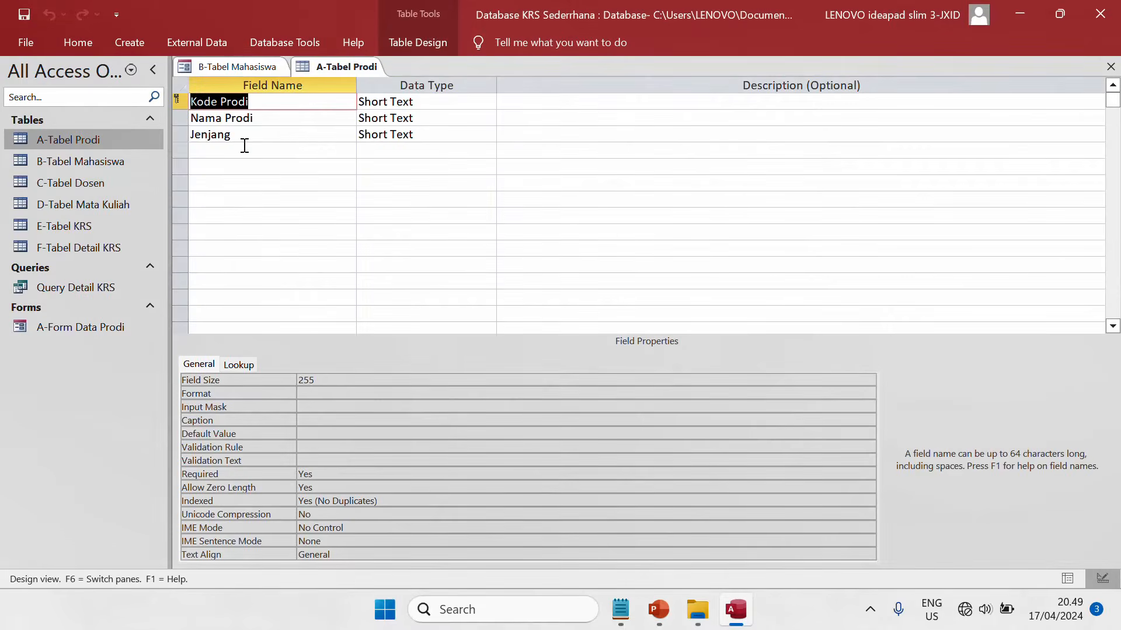
pyautogui.rightClick(326, 69)
pyautogui.click(373, 100)
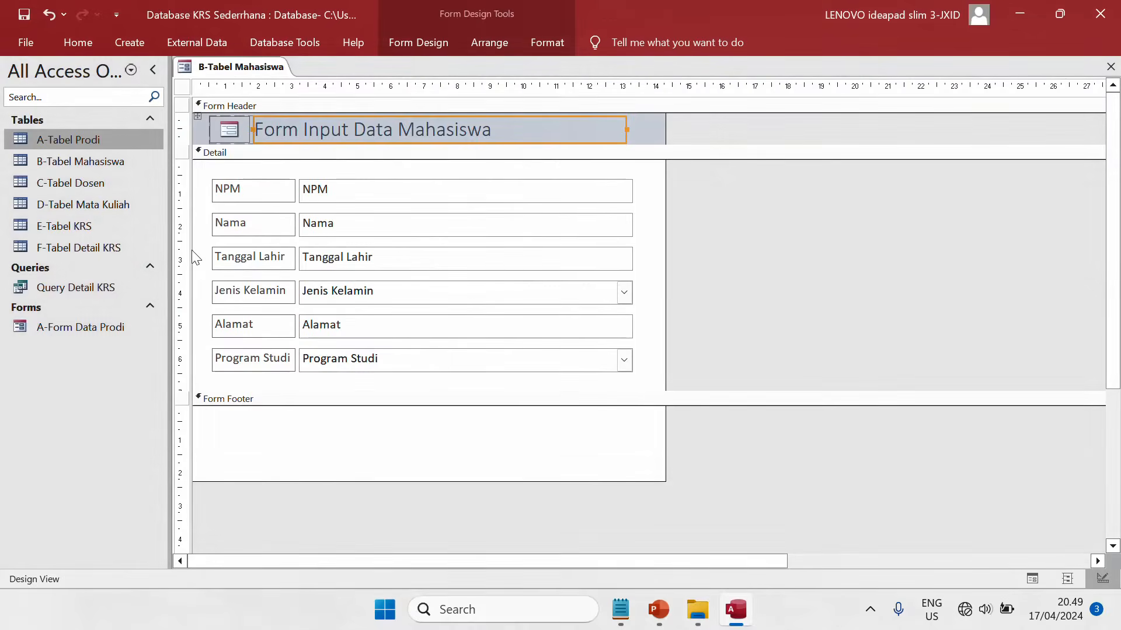
# Open A-Form Data Prodi in Design View and copy its five Form Footer command buttons.
pyautogui.rightClick(112, 325)
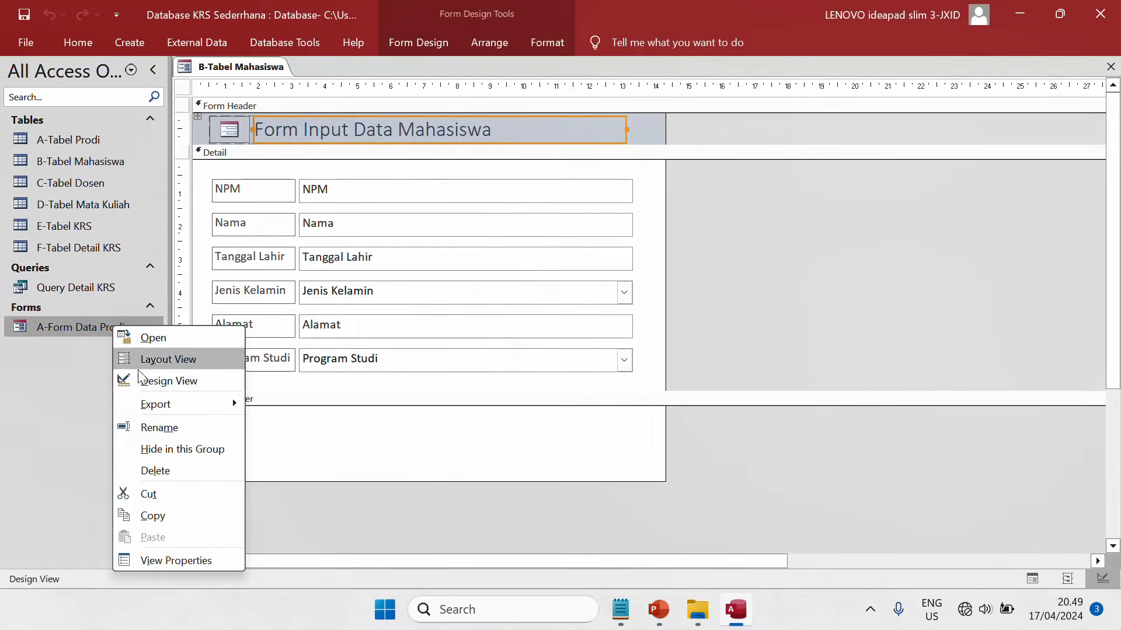
pyautogui.click(150, 388)
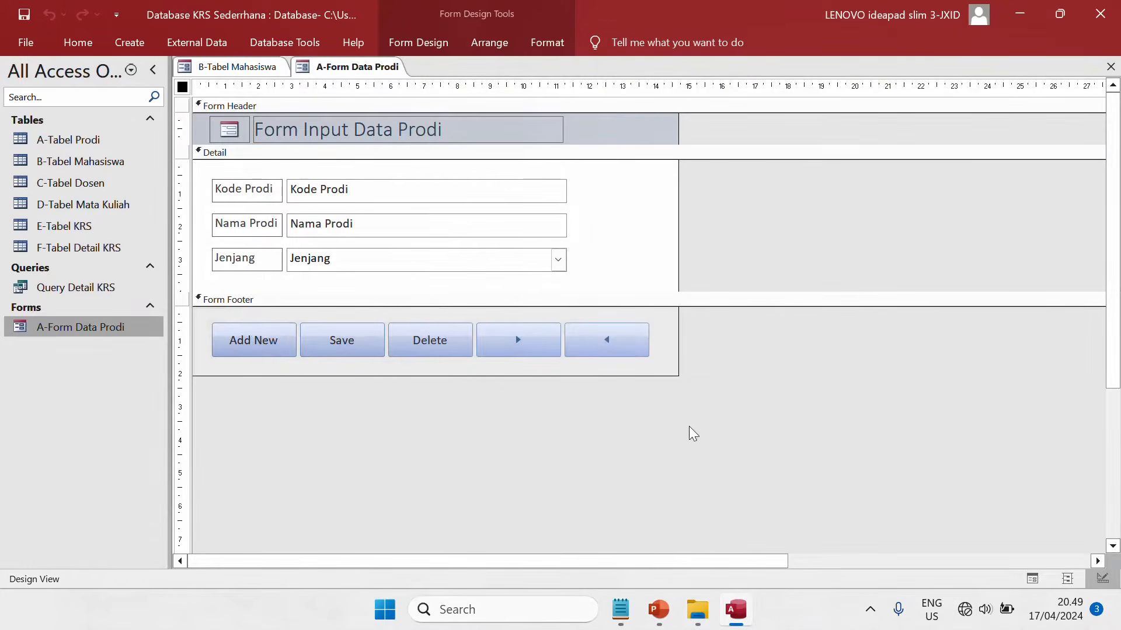
pyautogui.moveTo(839, 431); pyautogui.dragTo(209, 312)
pyautogui.rightClick(238, 330)
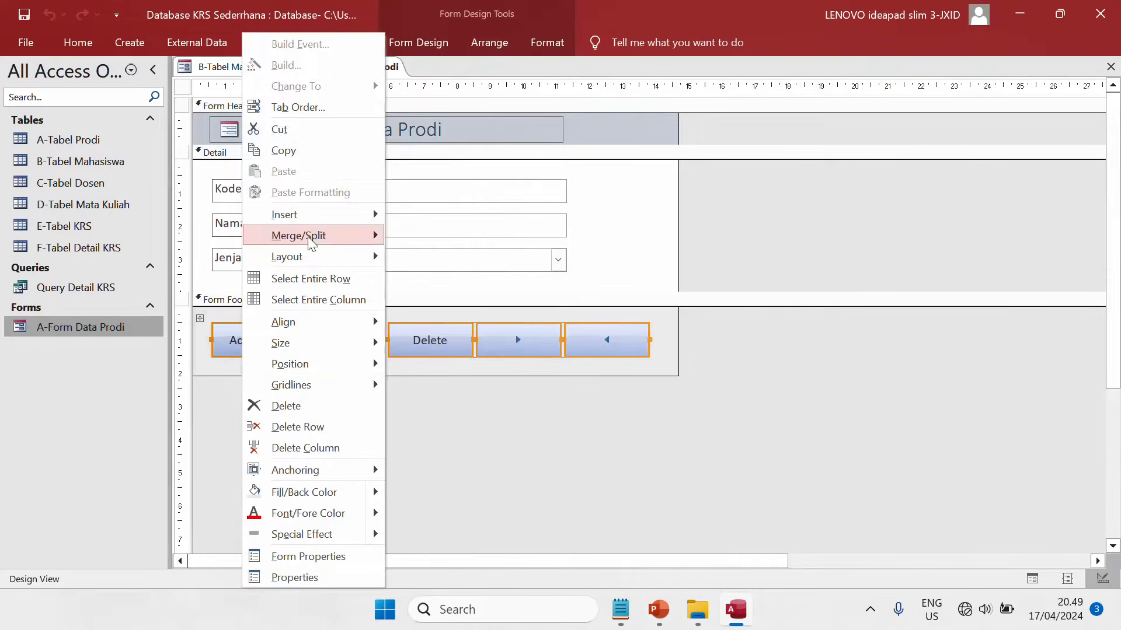
pyautogui.click(309, 156)
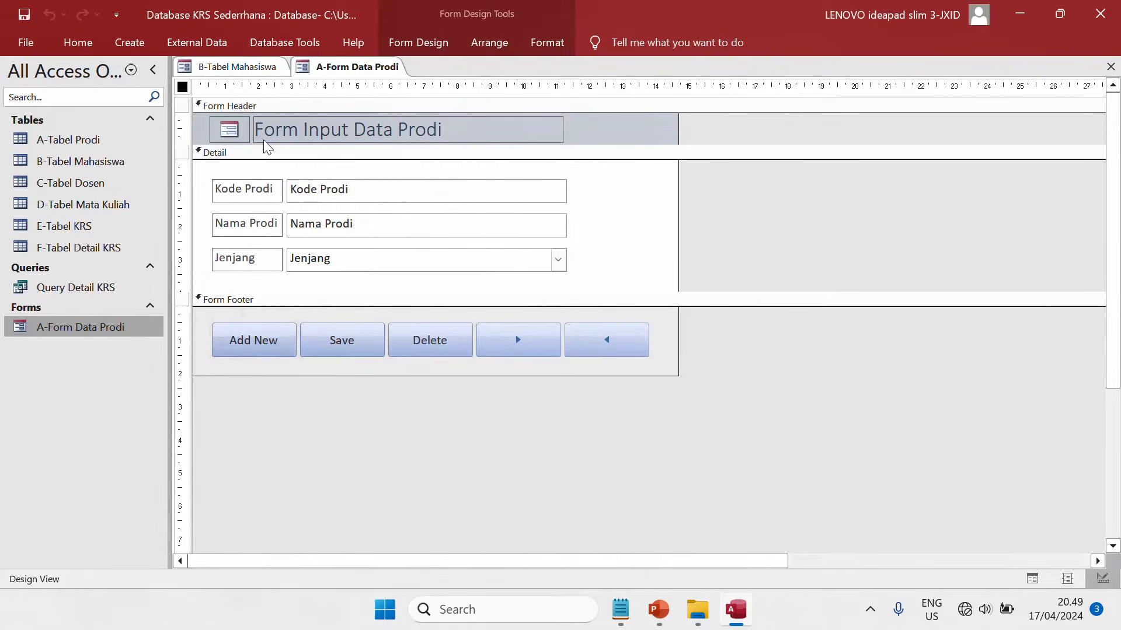
# Paste the copied command buttons into the Mahasiswa form's Form Footer and center the row within the section.
pyautogui.click(245, 76)
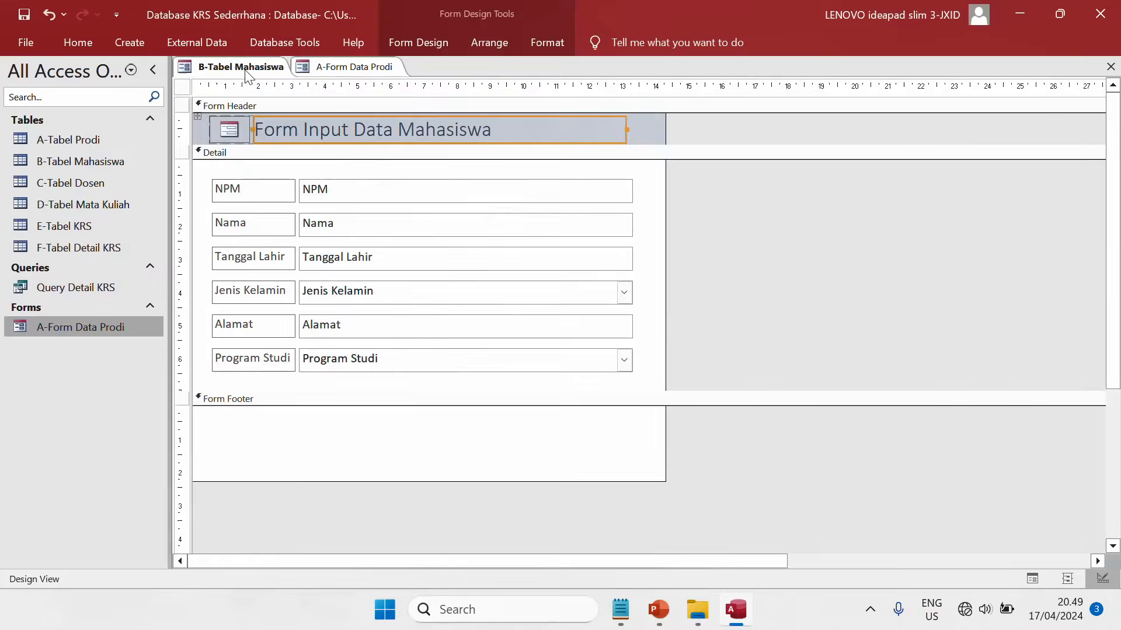
pyautogui.rightClick(414, 439)
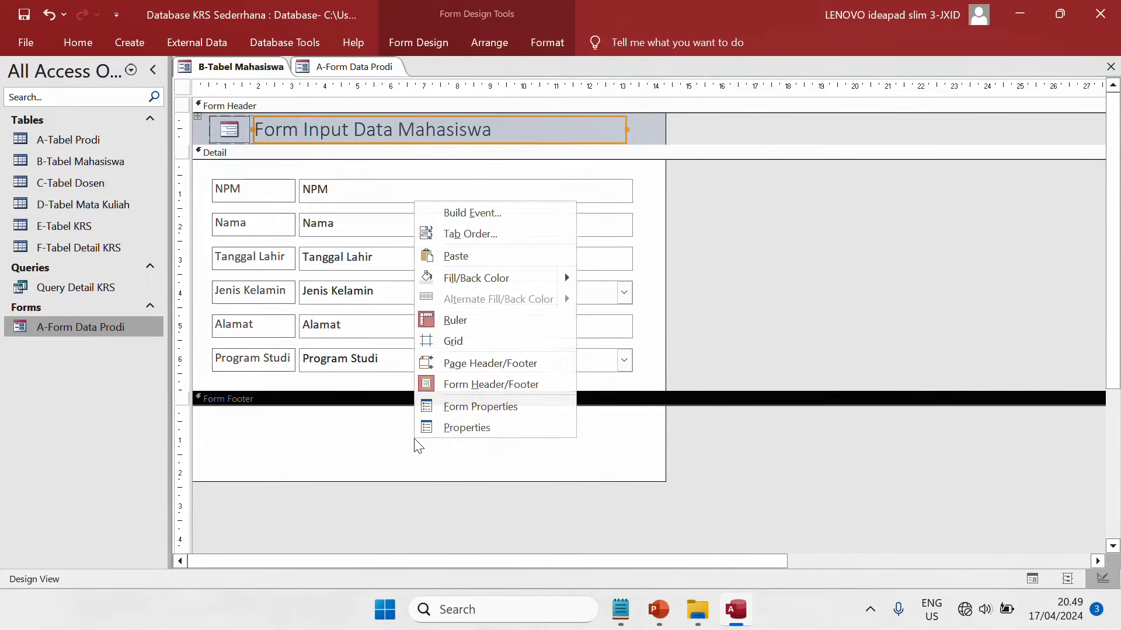
pyautogui.click(467, 257)
pyautogui.moveTo(588, 422); pyautogui.dragTo(598, 432)
pyautogui.click(703, 470)
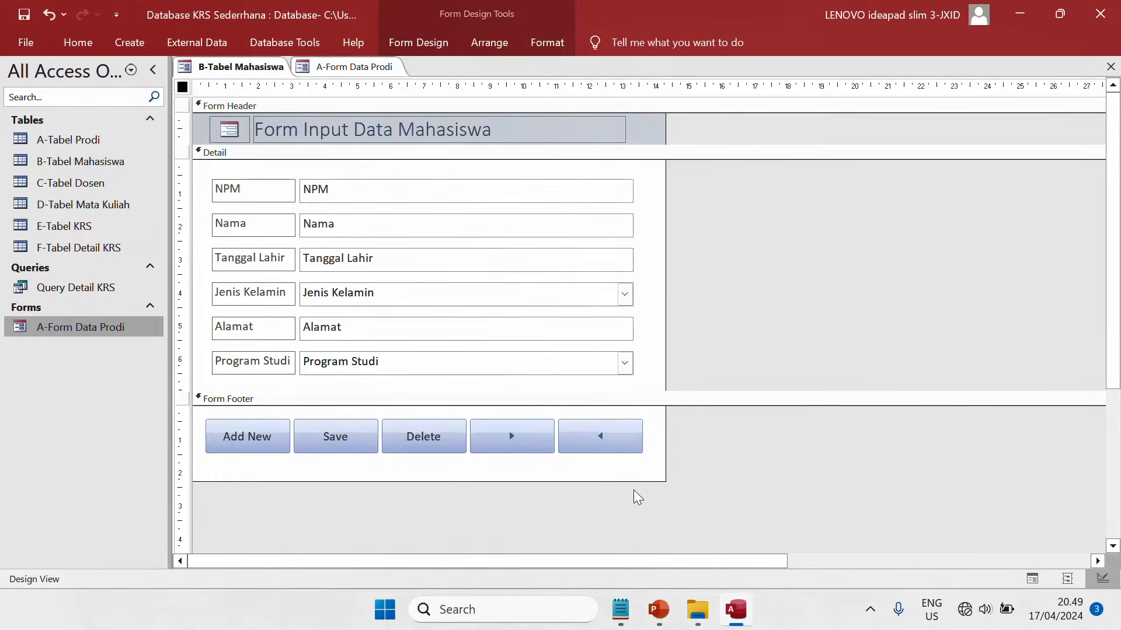
# Shorten the Mahasiswa form's footer to about 1.9 cm and fill its background with light gray.
pyautogui.moveTo(615, 480); pyautogui.dragTo(615, 469)
pyautogui.rightClick(662, 464)
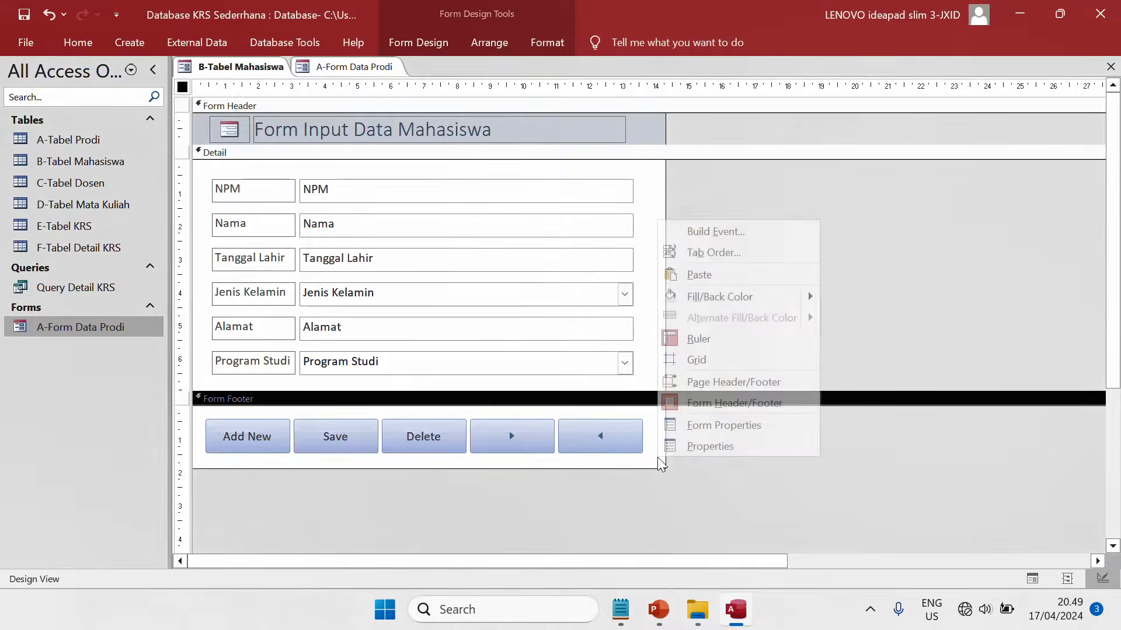
pyautogui.moveTo(809, 298)
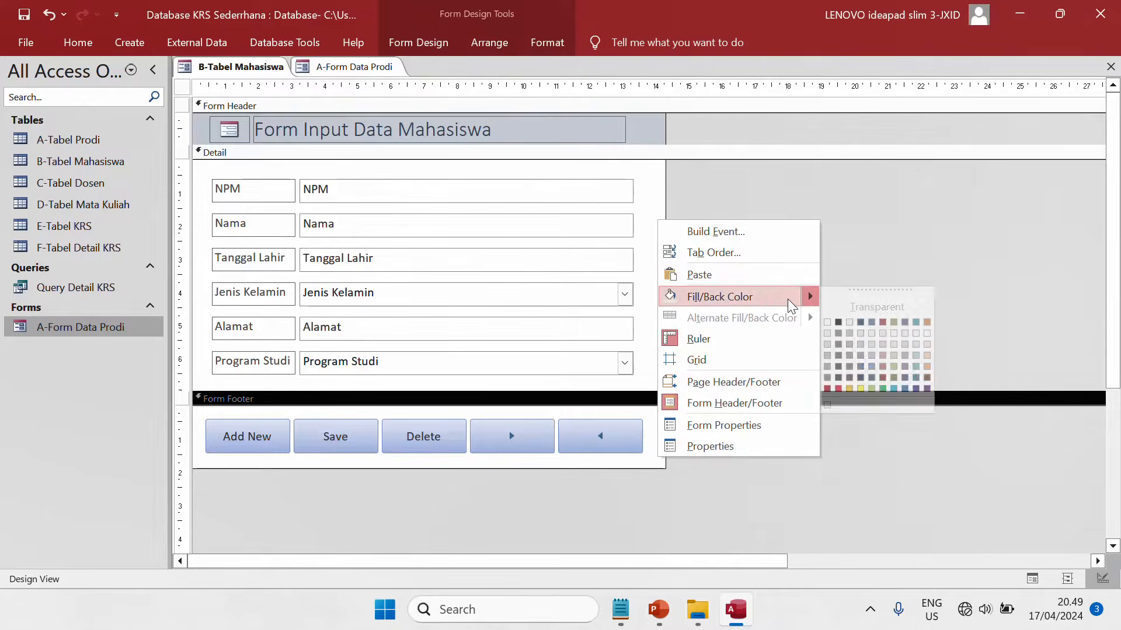
pyautogui.click(827, 333)
pyautogui.click(801, 303)
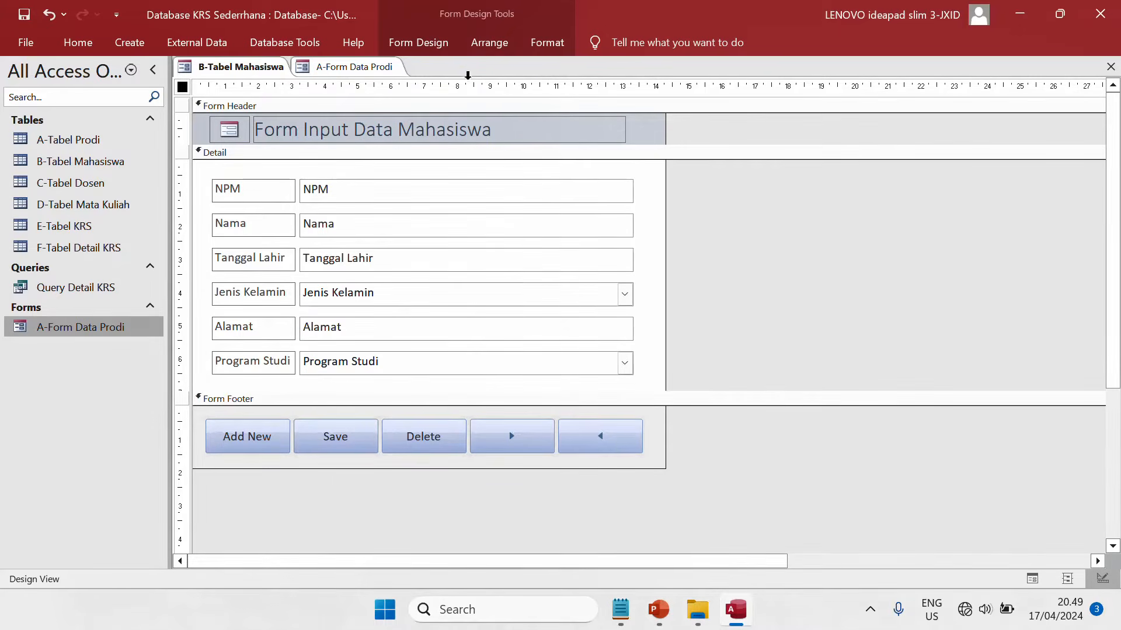
# Show the Mahasiswa form's properties and set Auto Center to Yes.
pyautogui.click(434, 47)
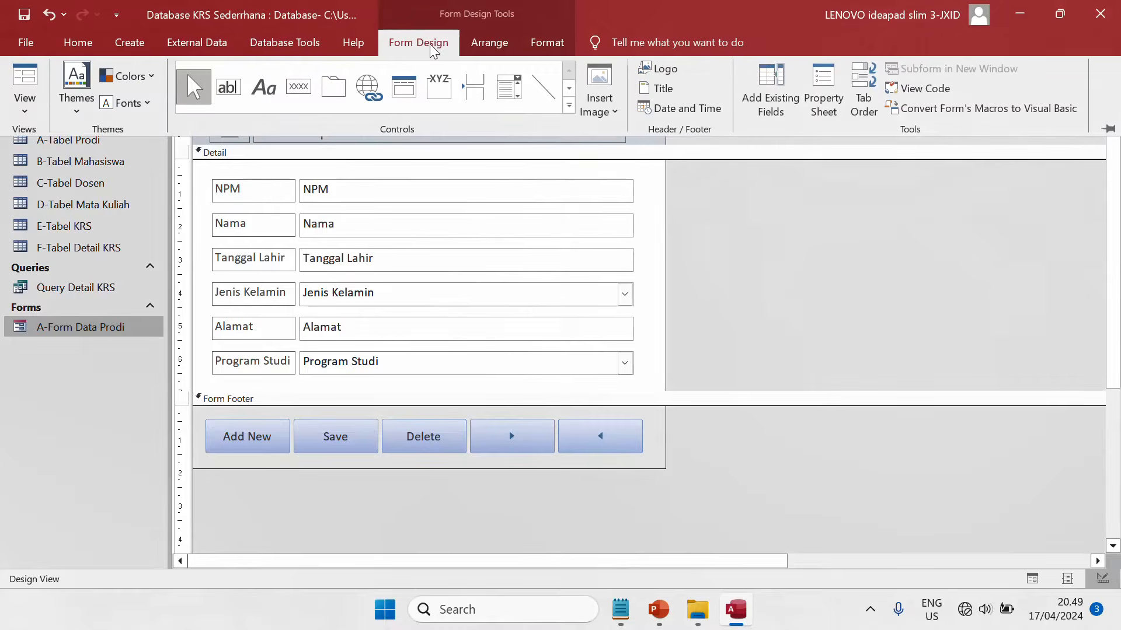
pyautogui.click(821, 99)
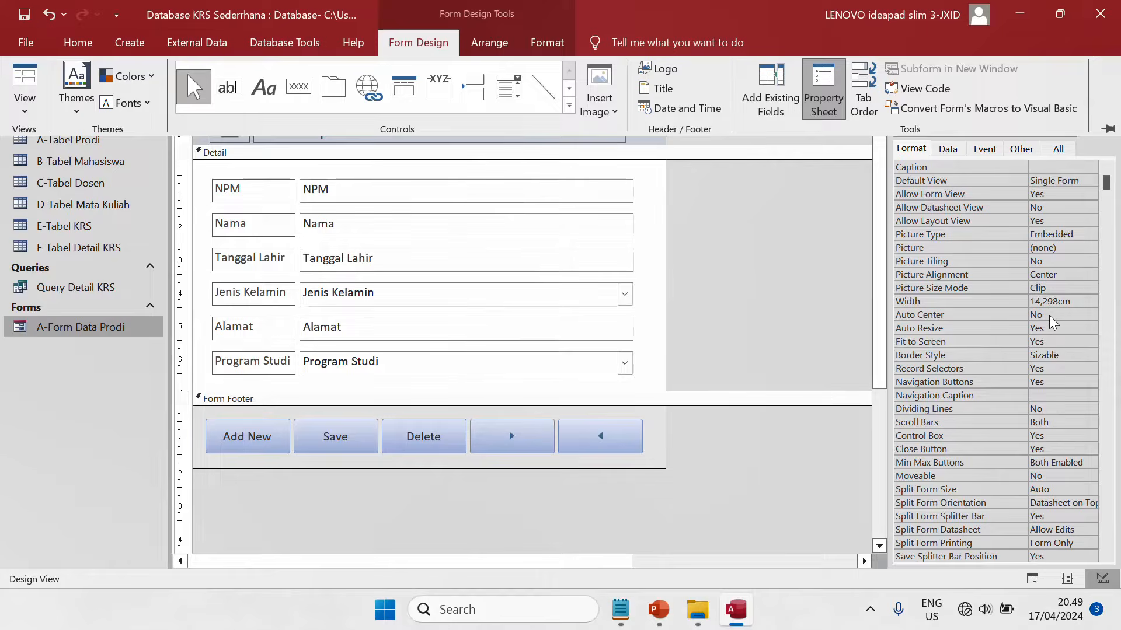
pyautogui.click(1076, 320)
pyautogui.click(1090, 315)
pyautogui.click(1077, 326)
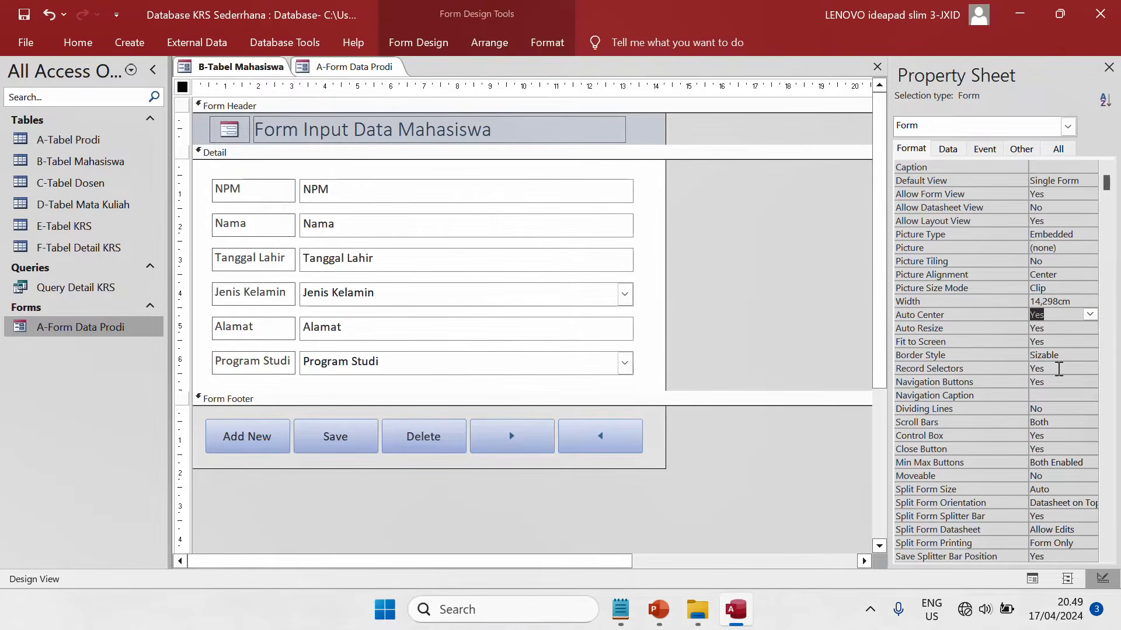
# Set the form's Record Selectors and Navigation Buttons to No and its Min Max Buttons to None.
pyautogui.click(1059, 368)
pyautogui.click(1089, 368)
pyautogui.click(1088, 383)
pyautogui.click(1088, 382)
pyautogui.click(1089, 408)
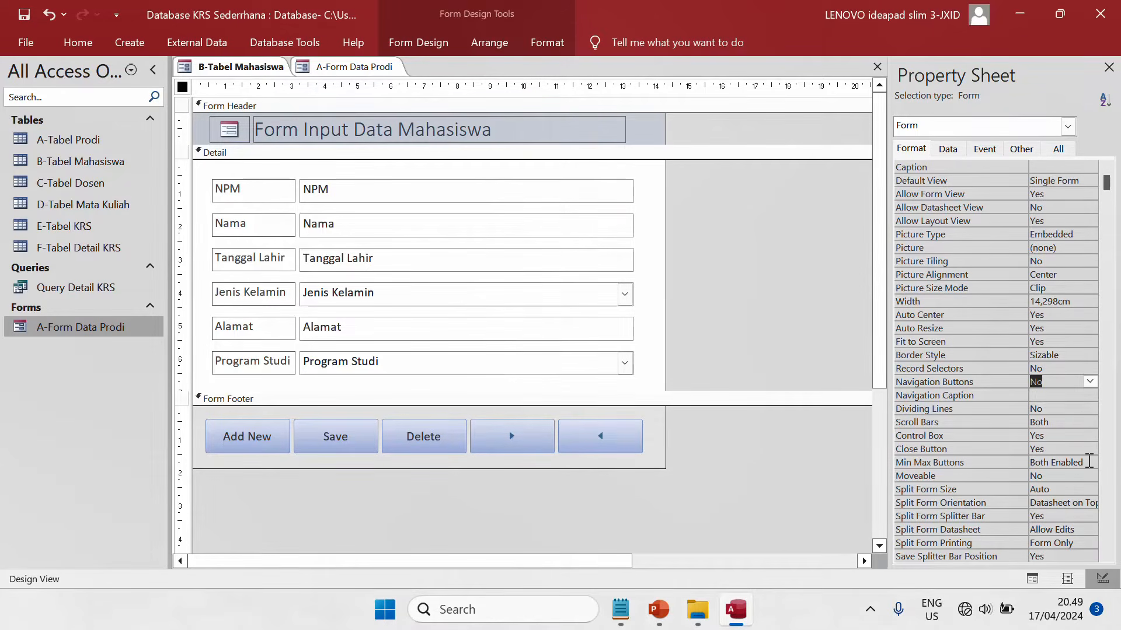
pyautogui.click(1089, 461)
pyautogui.click(1062, 475)
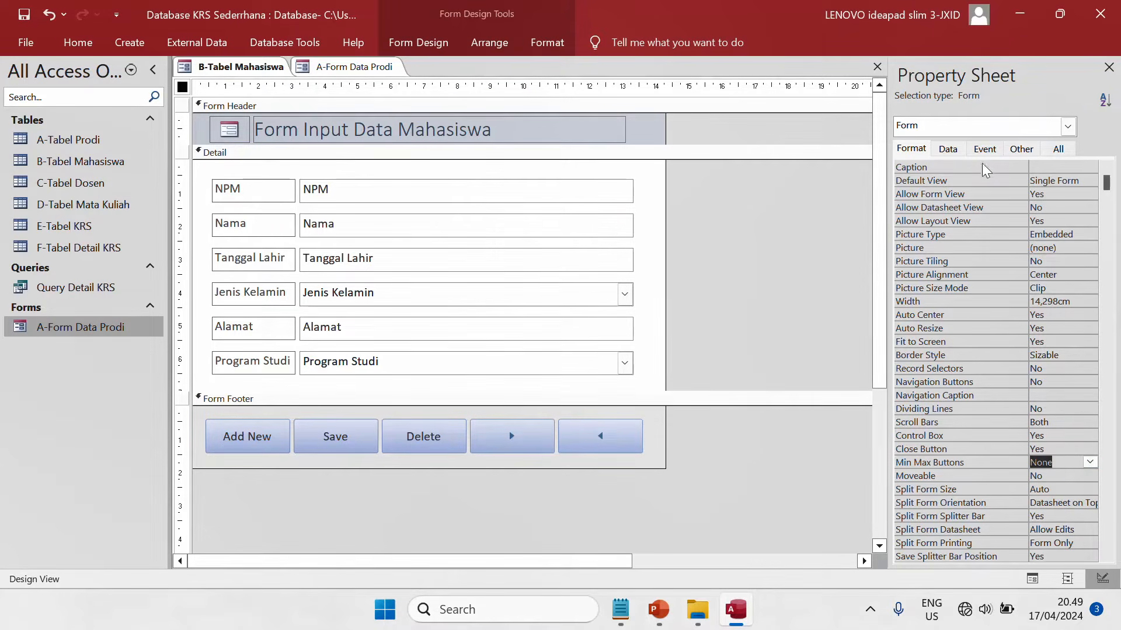
# Set the form's Pop Up and Modal properties to Yes, and close the form's properties.
pyautogui.click(1021, 149)
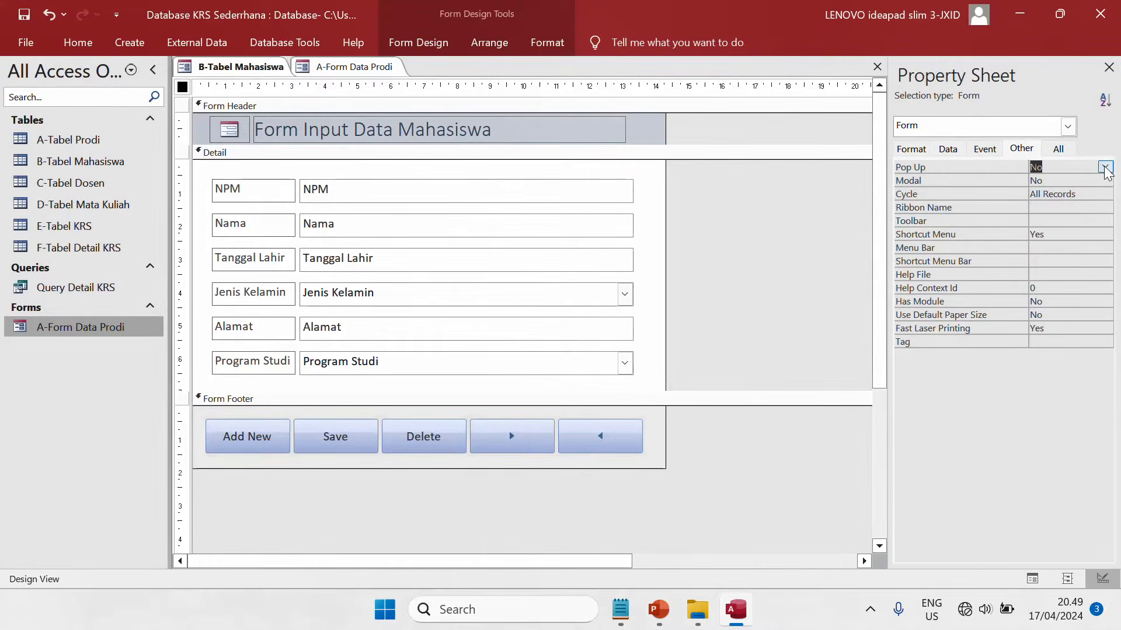
pyautogui.click(1105, 167)
pyautogui.click(1098, 181)
pyautogui.click(1104, 180)
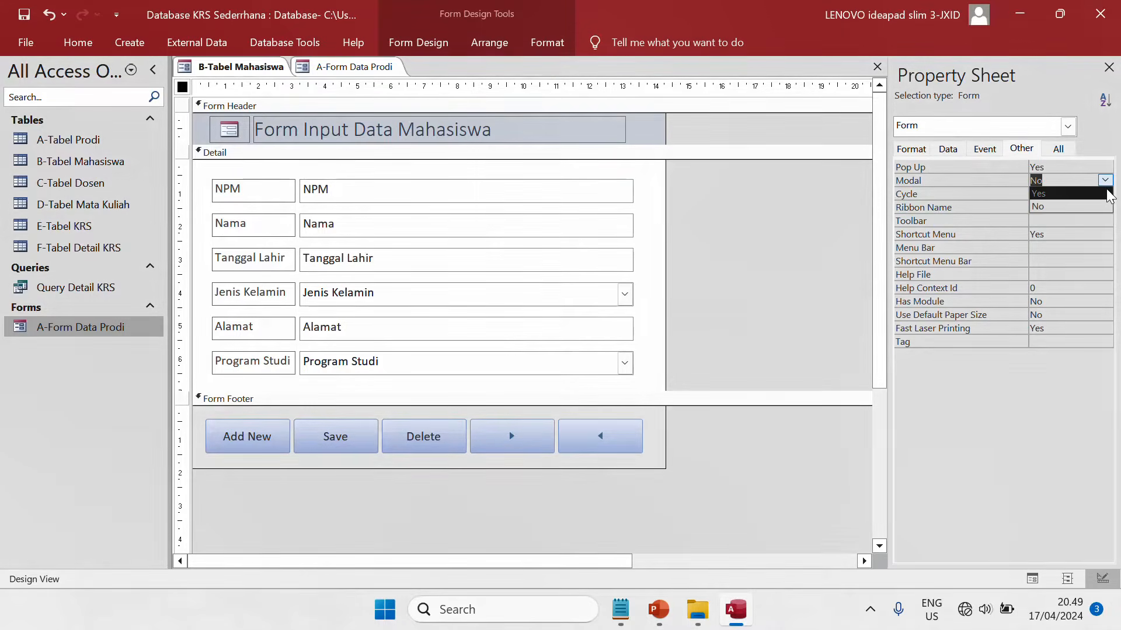
pyautogui.click(1107, 194)
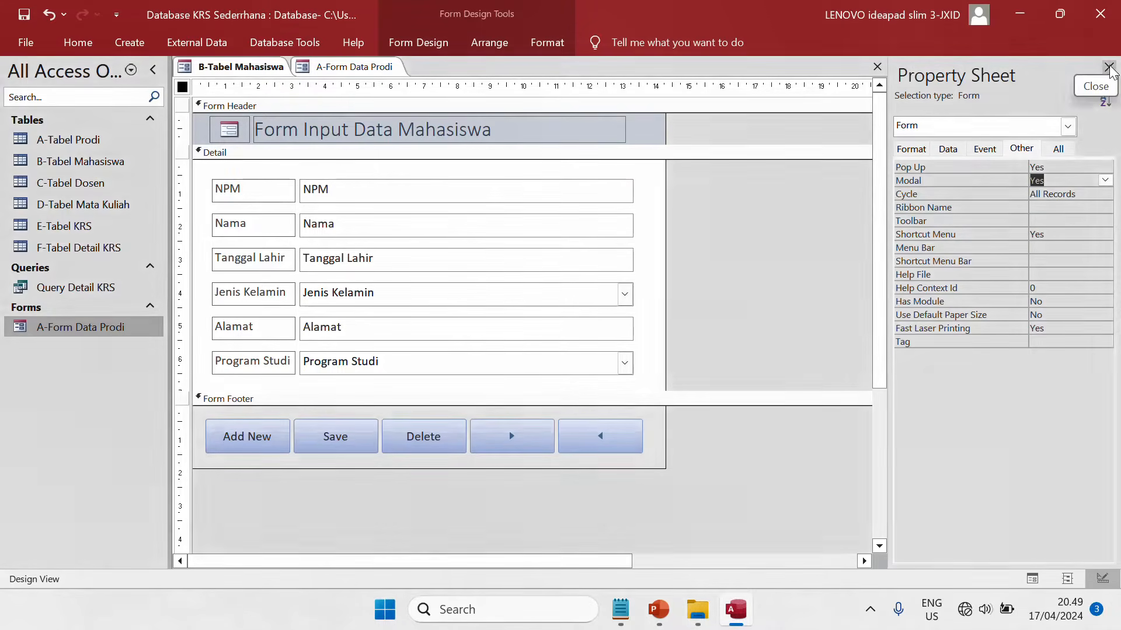
pyautogui.click(1108, 67)
# Close the Mahasiswa form, saving it as "B-Form Data Mahasiswa", and close the Prodi form too.
pyautogui.click(1110, 67)
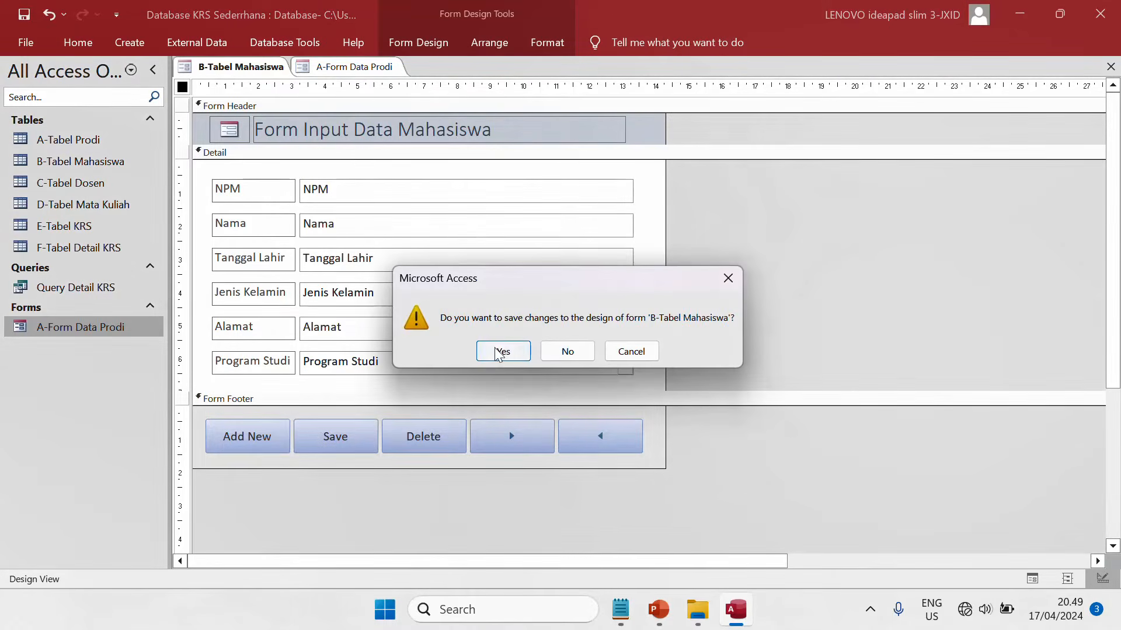
pyautogui.click(502, 351)
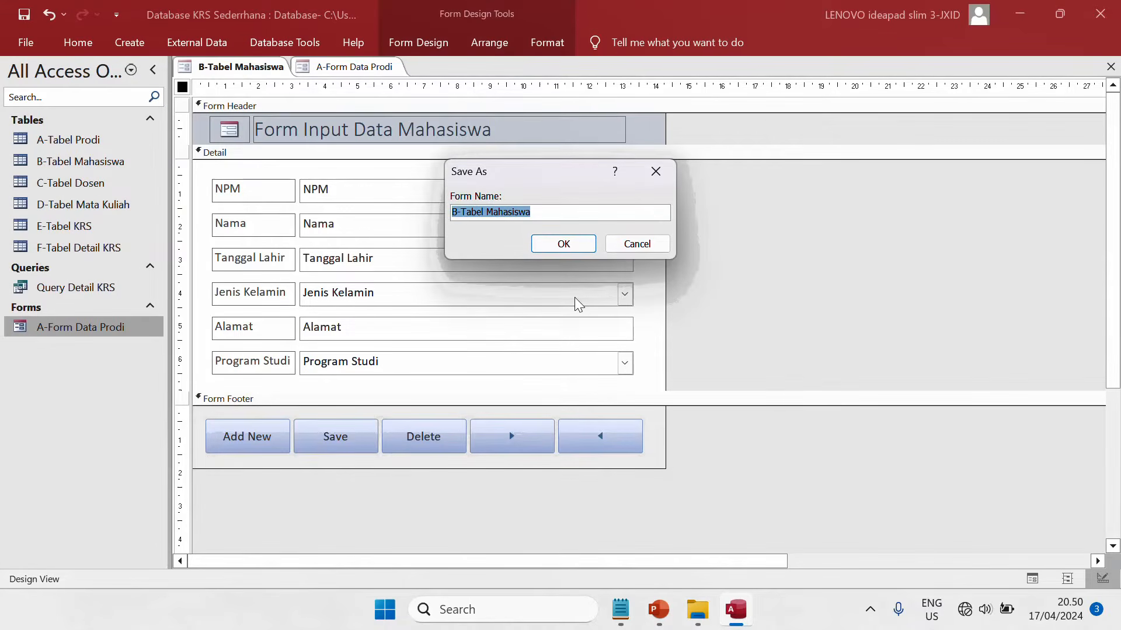
pyautogui.press('End')
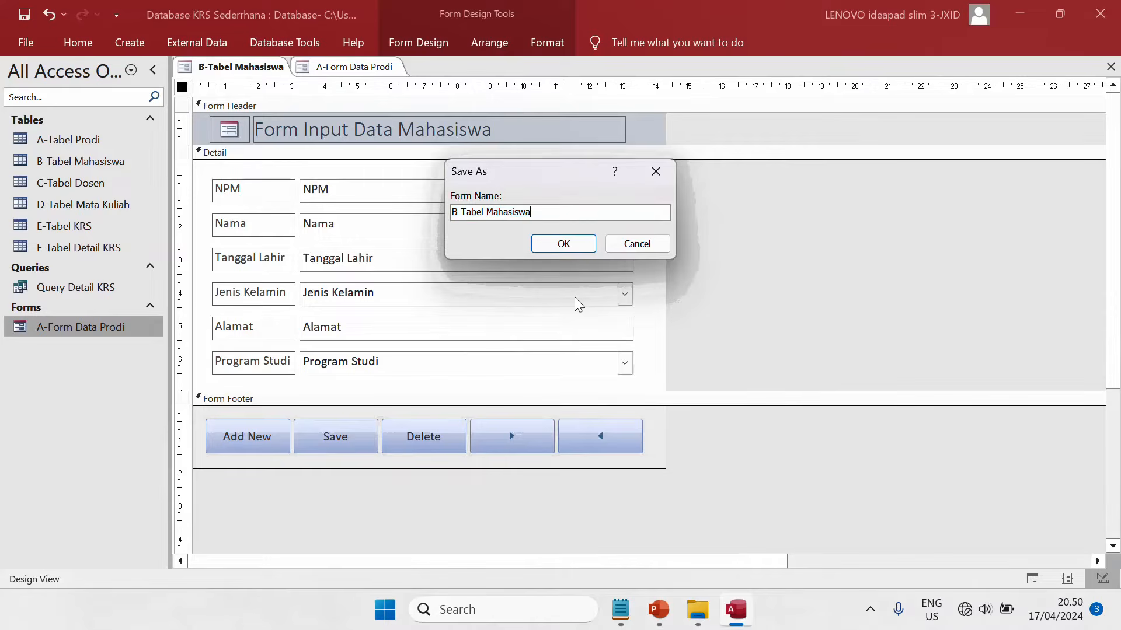
pyautogui.write('F')
pyautogui.write('orm Data')
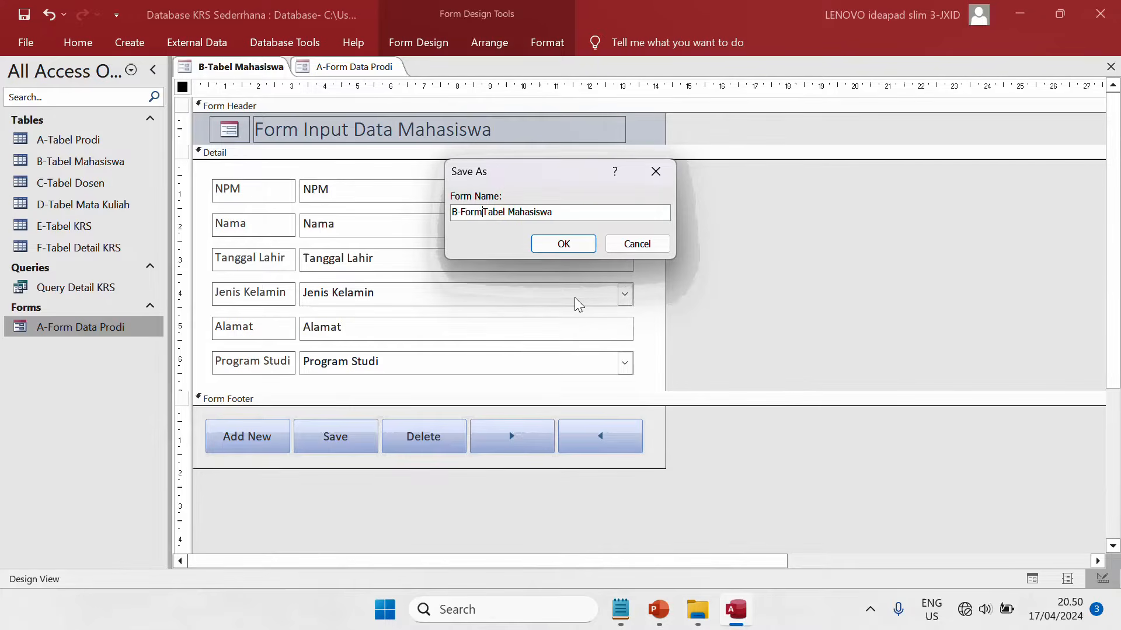
pyautogui.hotkey('ctrl', 'Delete')
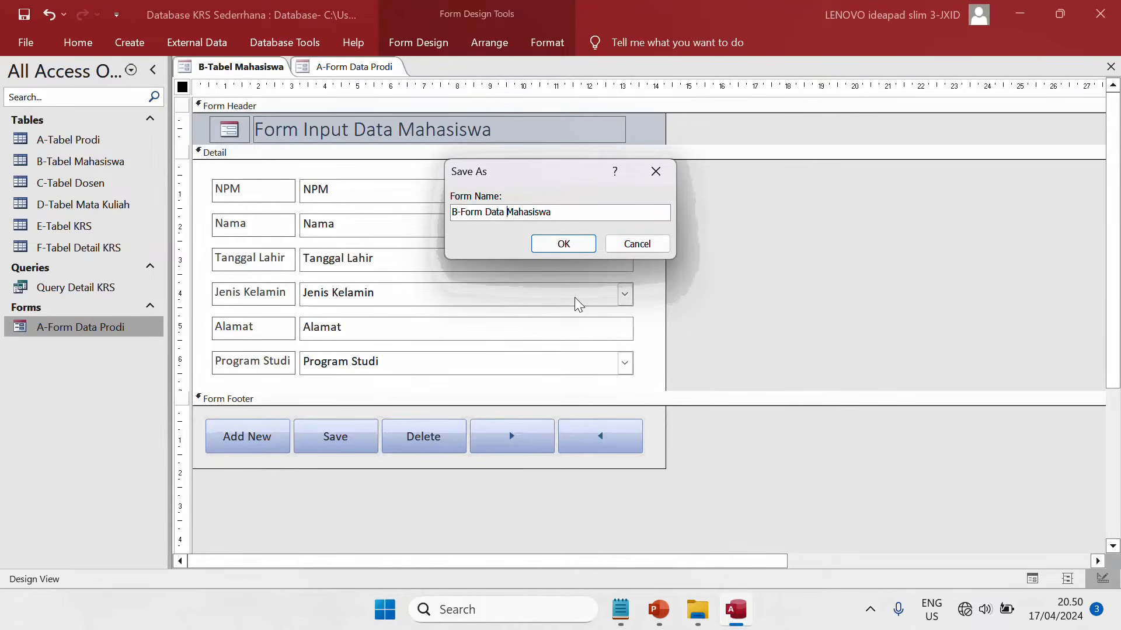
pyautogui.click(563, 243)
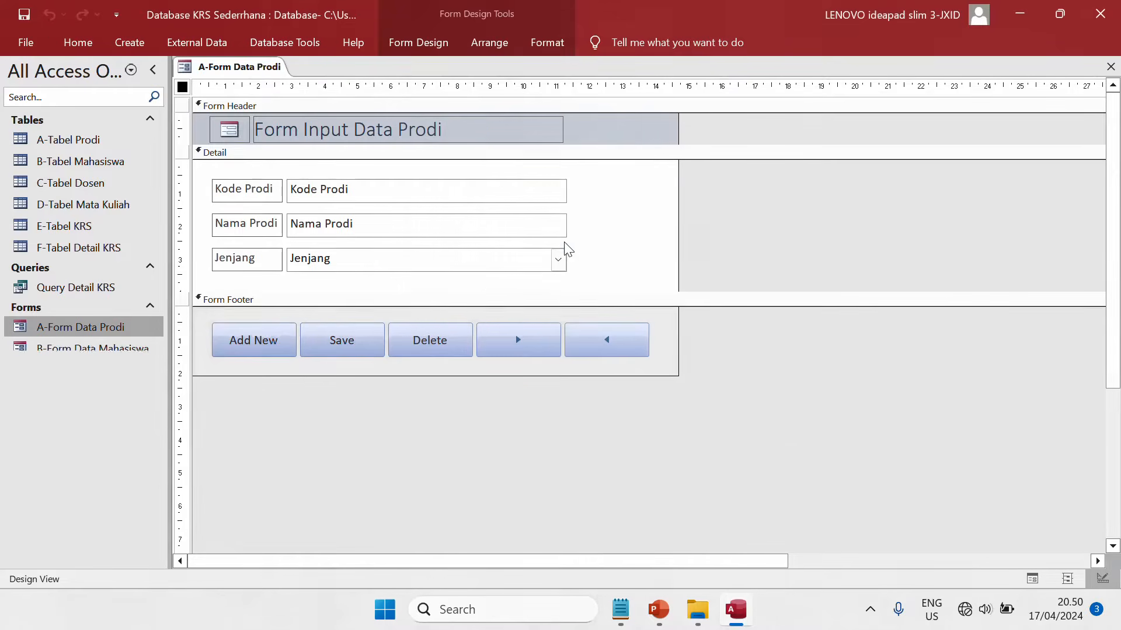
pyautogui.hotkey('ctrl', 'w')
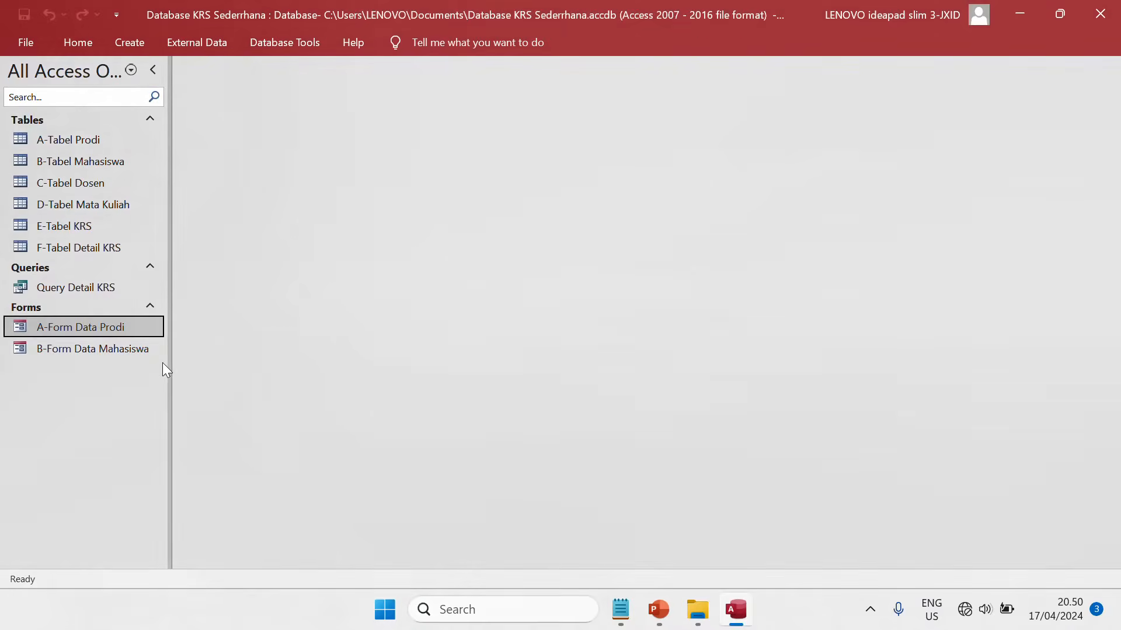
# Open B-Form Data Mahasiswa and test moving to the next record and back to the previous one.
pyautogui.click(117, 348)
pyautogui.doubleClick(117, 348)
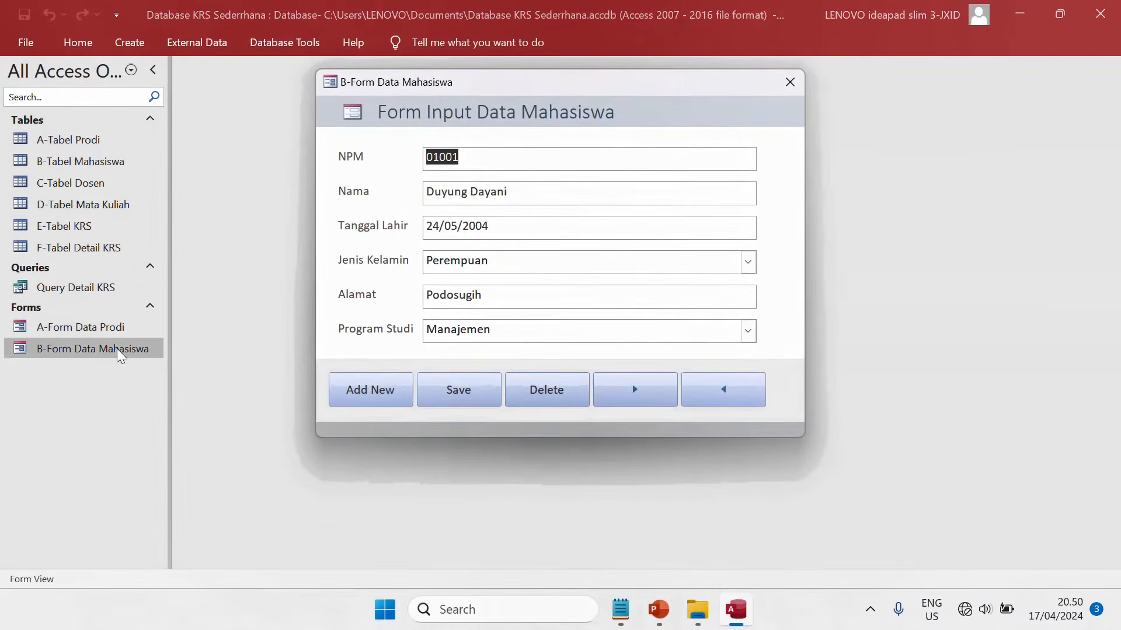
pyautogui.click(647, 396)
pyautogui.click(724, 389)
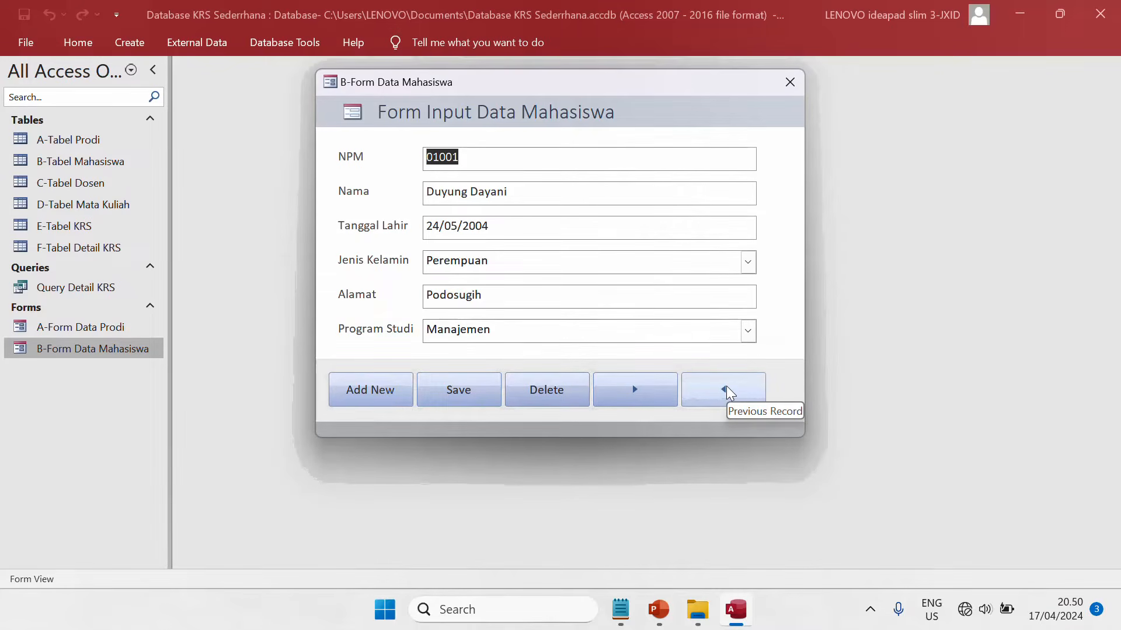
pyautogui.click(646, 393)
pyautogui.click(710, 401)
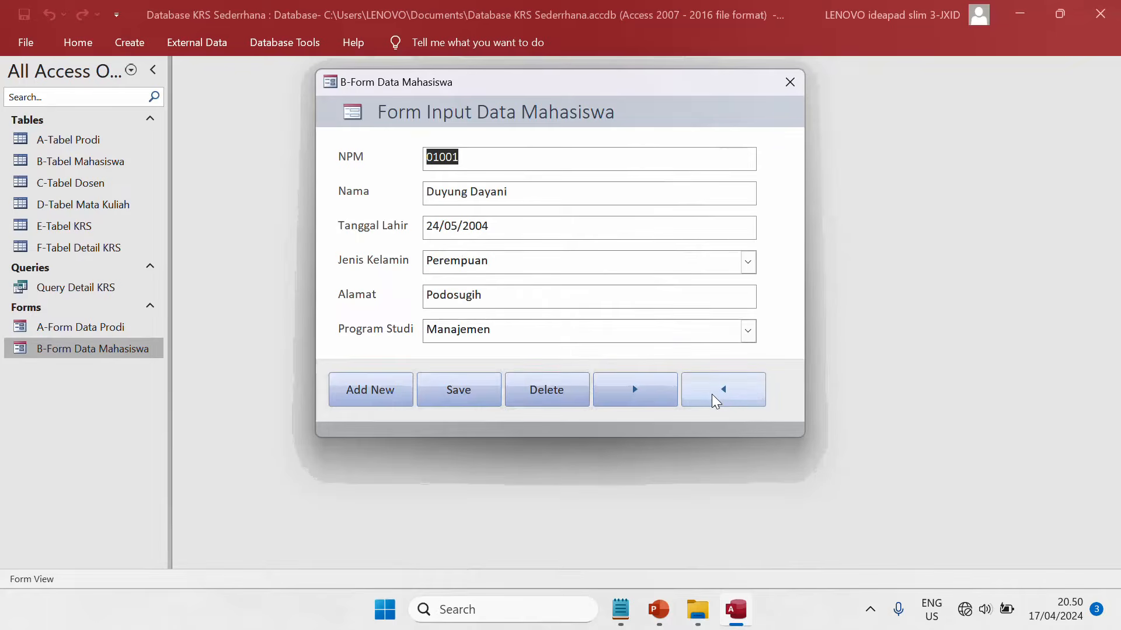
# Start a new record in the Mahasiswa form and enter the student's NPM, full name and date of birth.
pyautogui.click(390, 395)
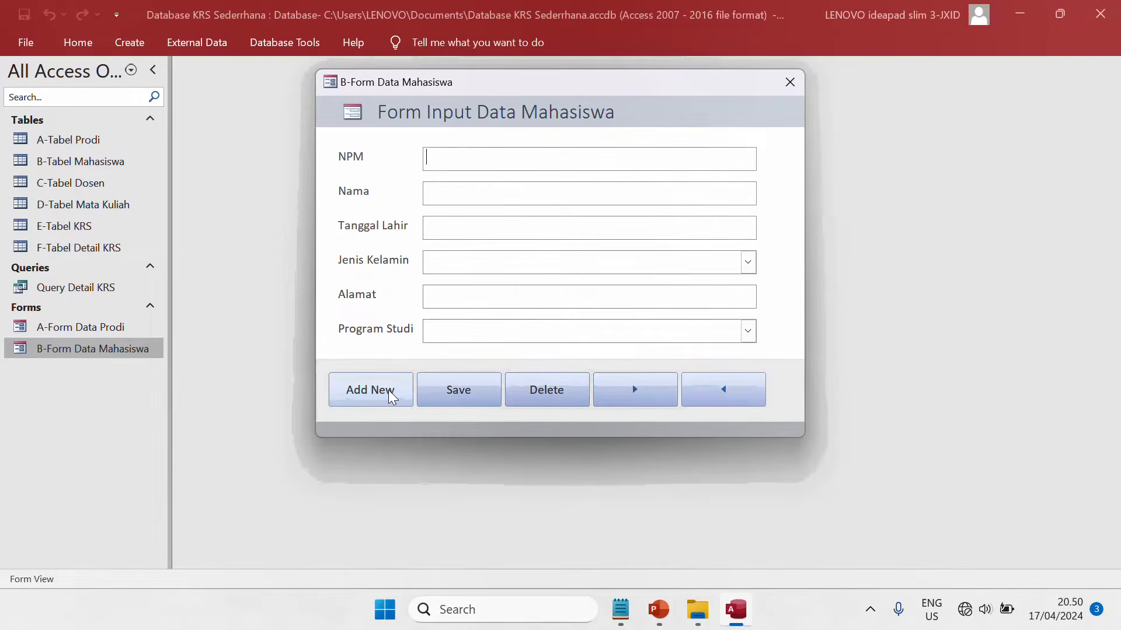
pyautogui.write('03001')
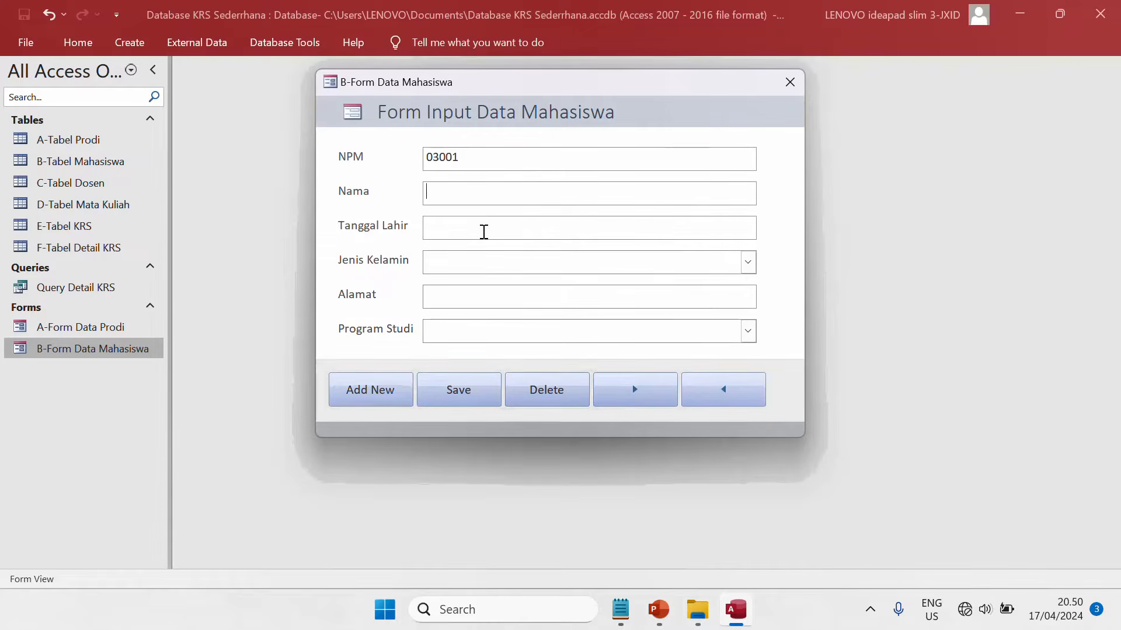
pyautogui.press('capslock')
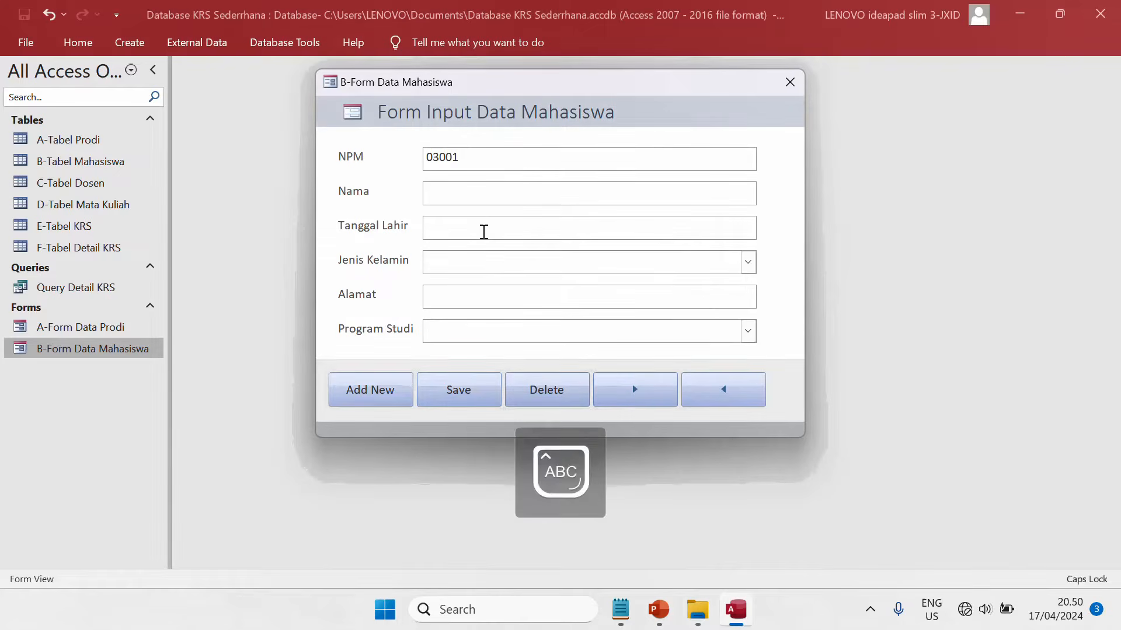
pyautogui.press('capslock')
pyautogui.write('Parjo Subekti')
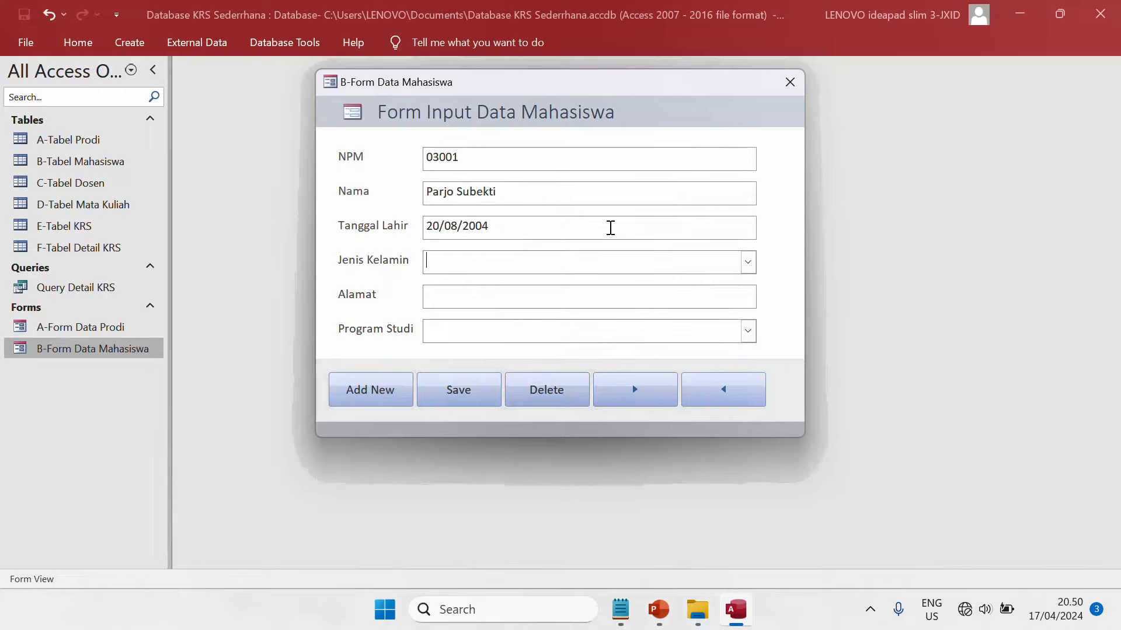
# Set Jenis Kelamin to Laki-laki, enter the student's address, choose Ilmu Hukum as Program Studi, and save the record.
pyautogui.write('Laki-laki')
pyautogui.click(629, 295)
pyautogui.write('Kedungw')
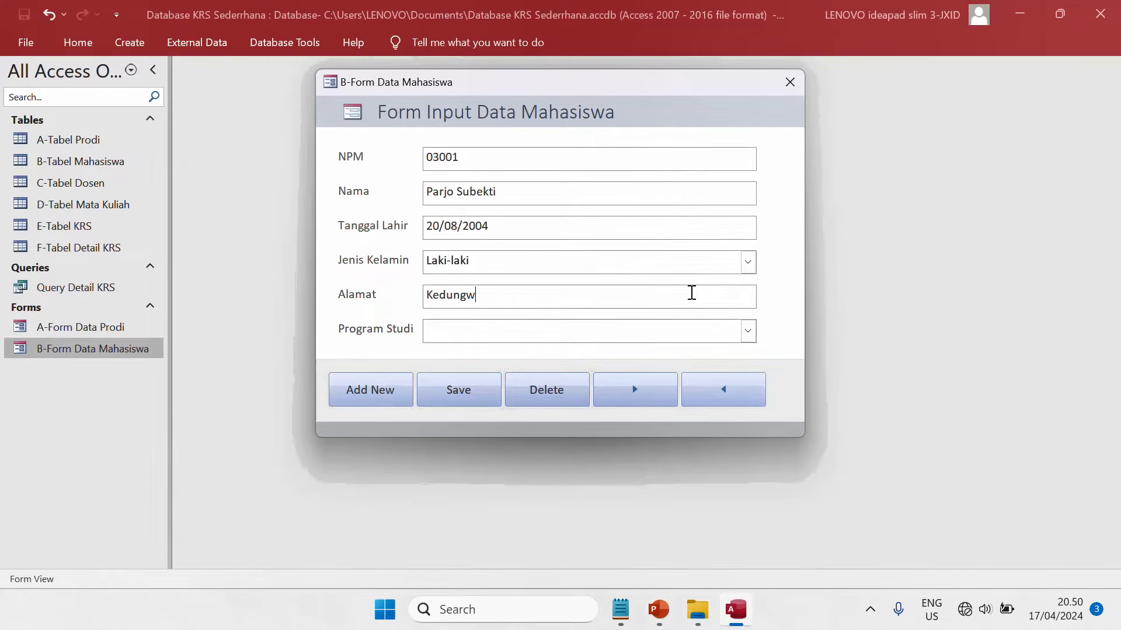
pyautogui.write('uni')
pyautogui.click(747, 331)
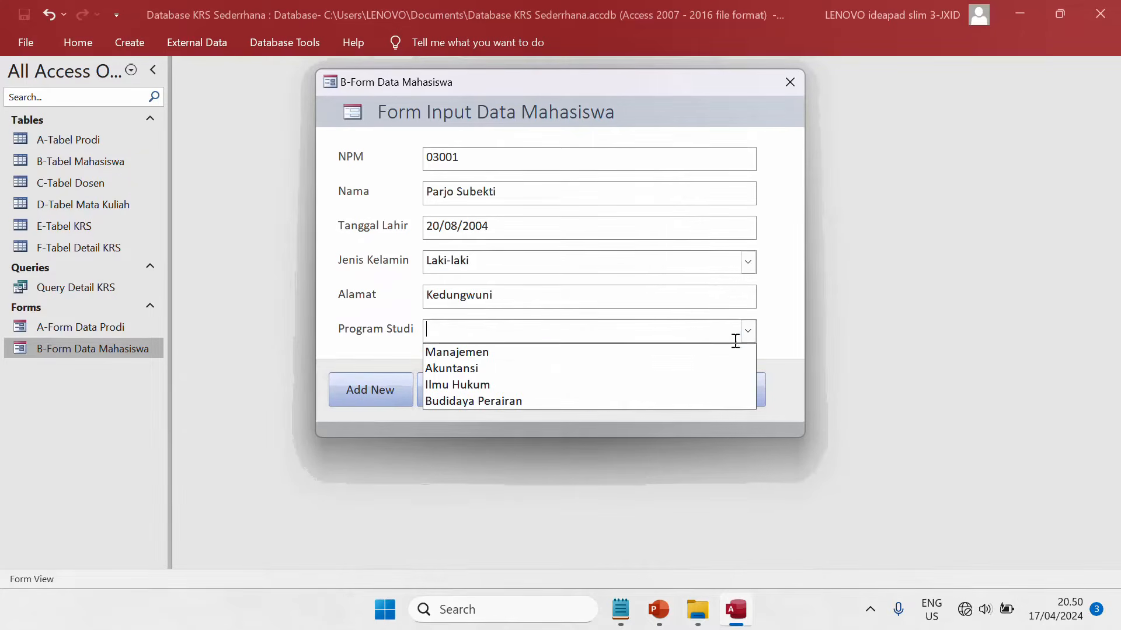
pyautogui.click(698, 387)
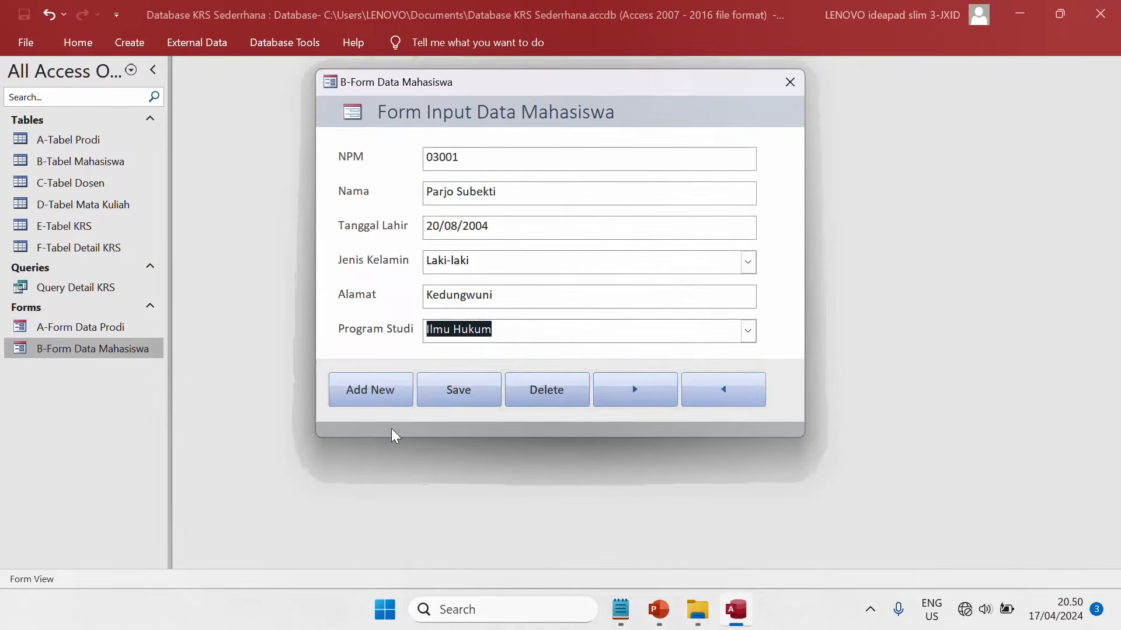
pyautogui.click(458, 389)
# Close the Mahasiswa form, check the new record in B-Tabel Mahasiswa, and close the table.
pyautogui.click(790, 83)
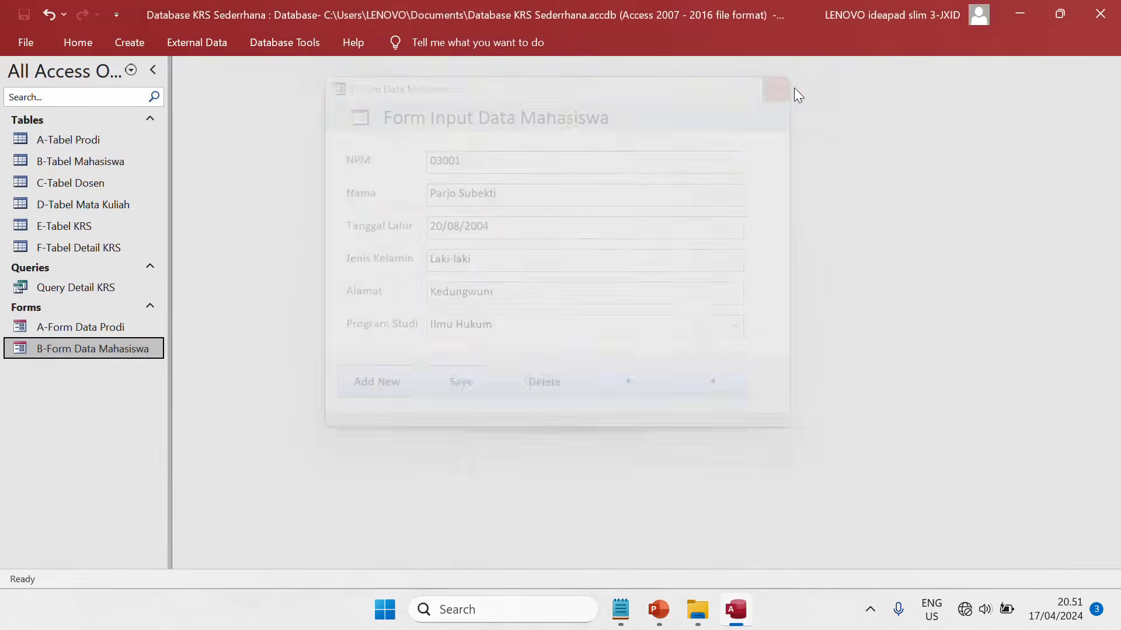
pyautogui.doubleClick(138, 160)
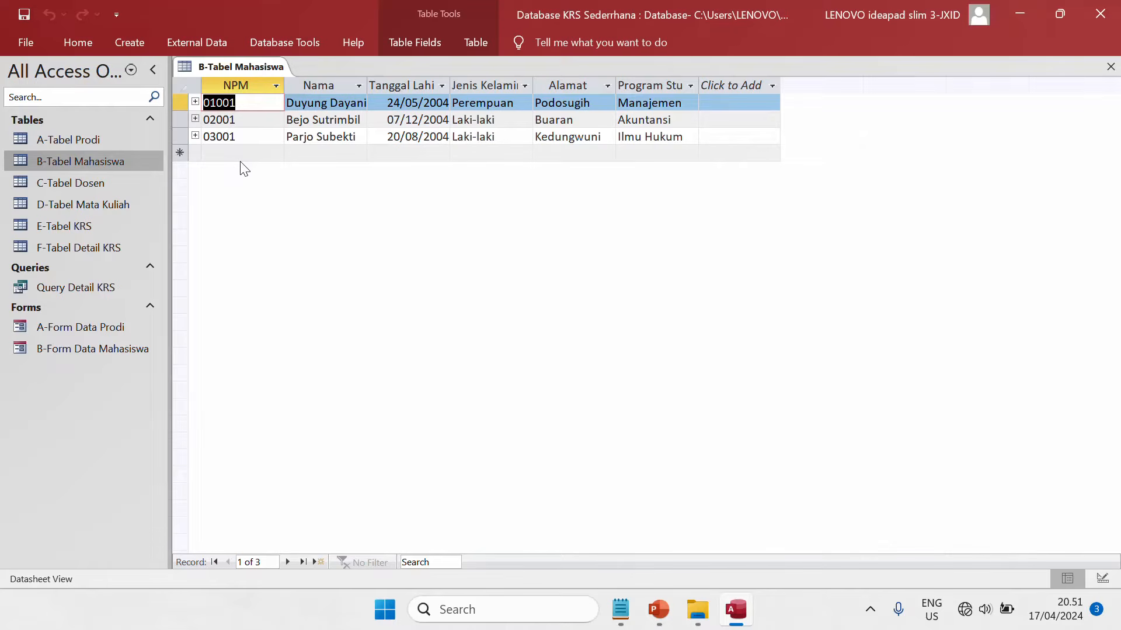
pyautogui.rightClick(245, 68)
pyautogui.click(264, 90)
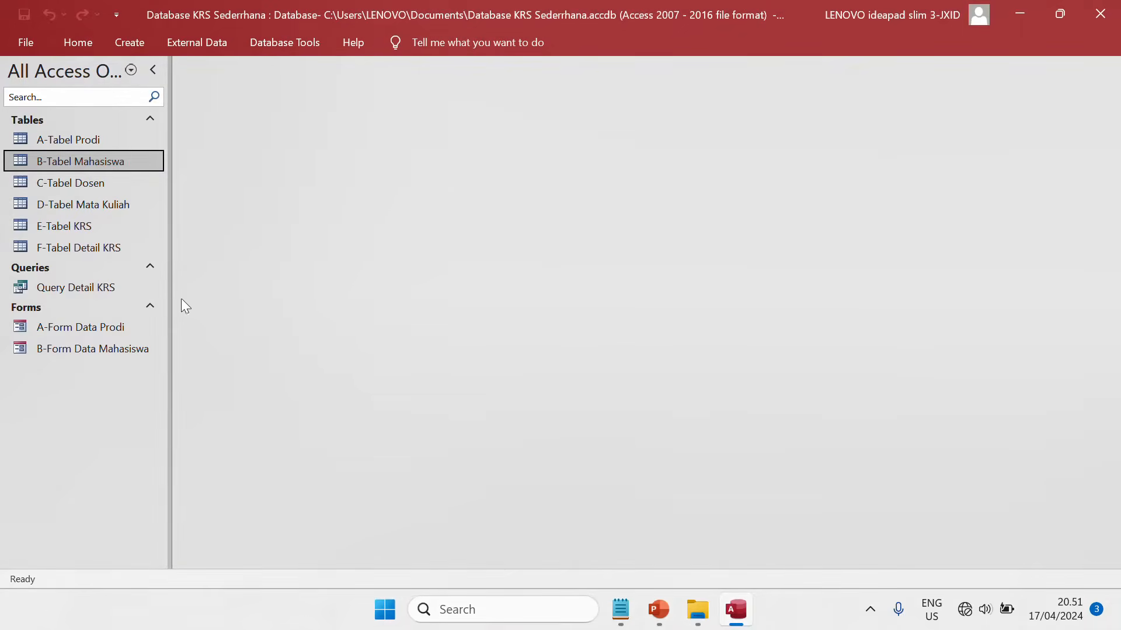
# Create a form from C-Tabel Dosen and switch it to Design View.
pyautogui.click(91, 183)
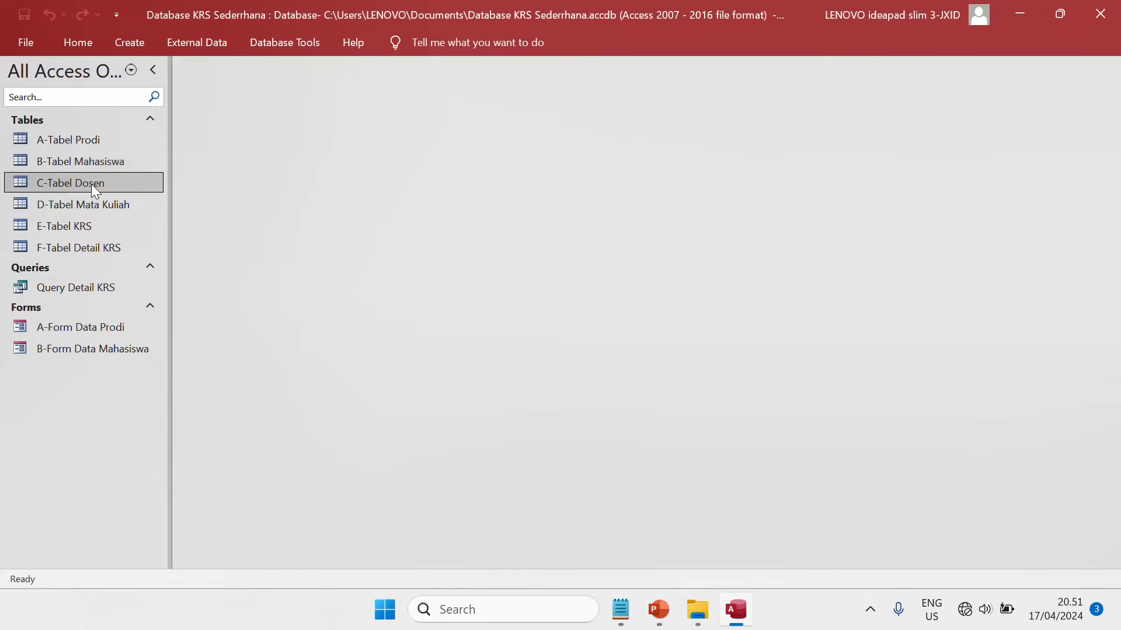
pyautogui.click(130, 41)
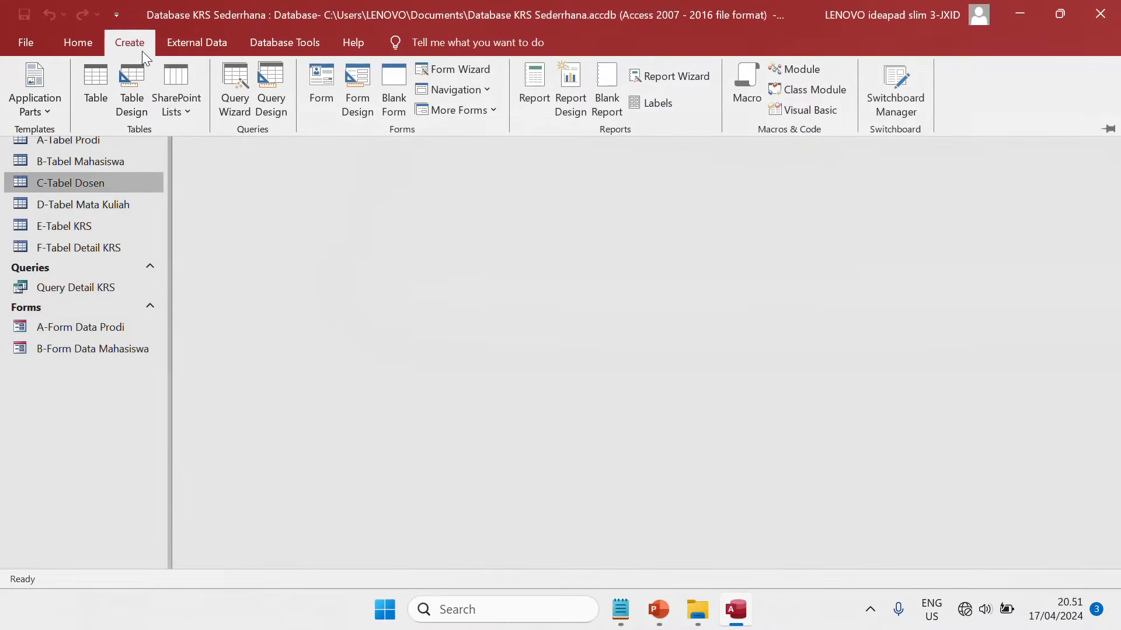
pyautogui.click(314, 91)
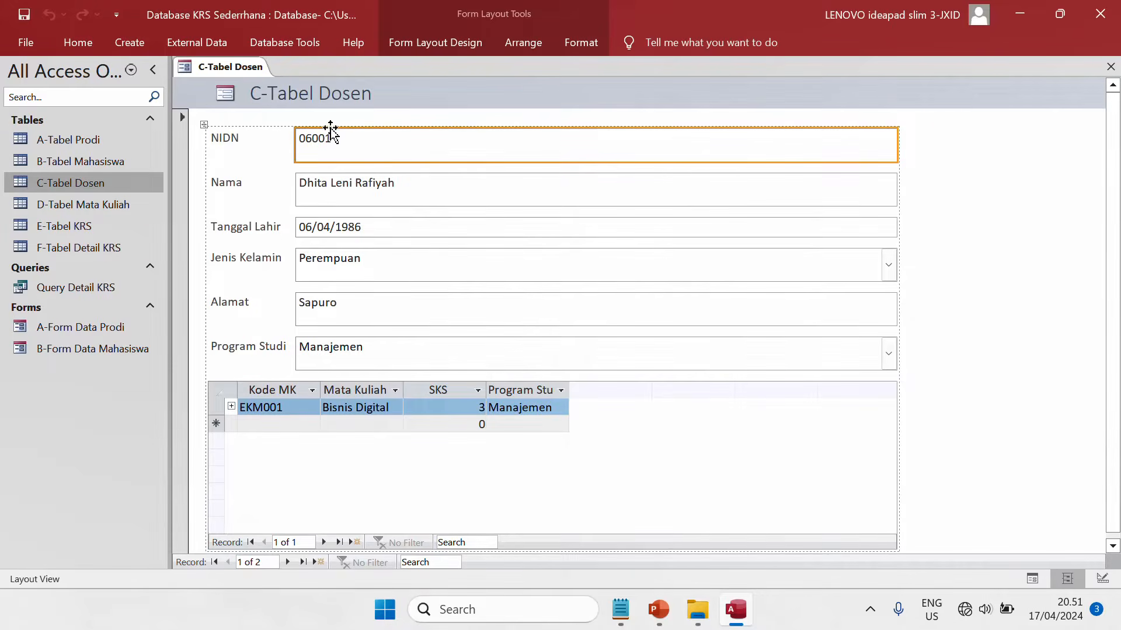
pyautogui.rightClick(241, 68)
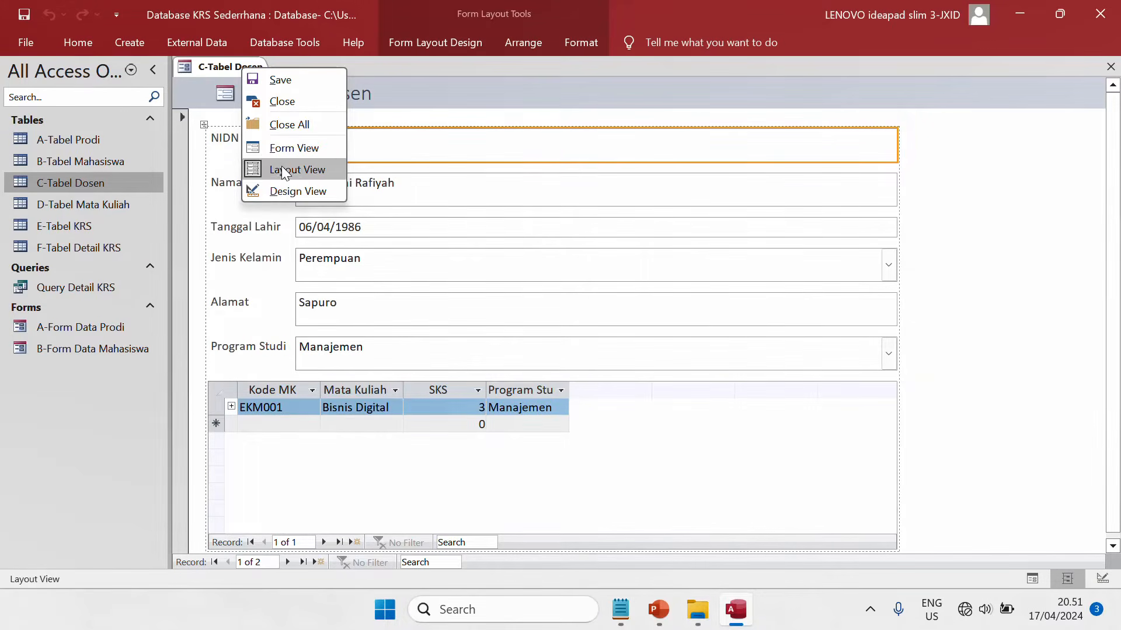
pyautogui.click(287, 192)
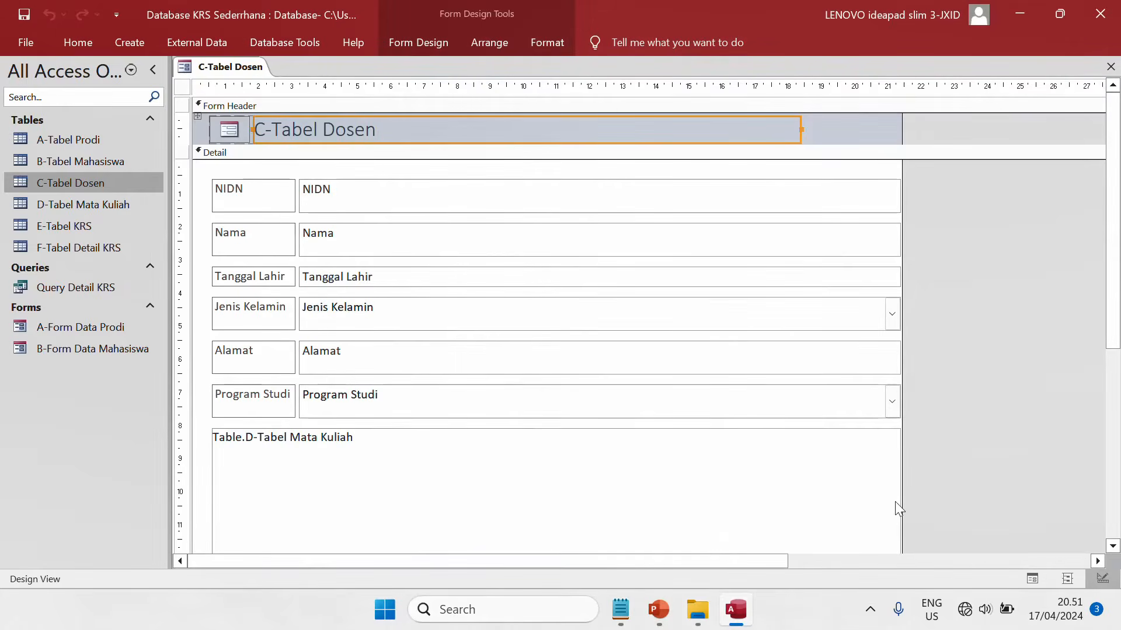
# Delete the D-Tabel Mata Kuliah subform from the form's Detail section.
pyautogui.click(541, 461)
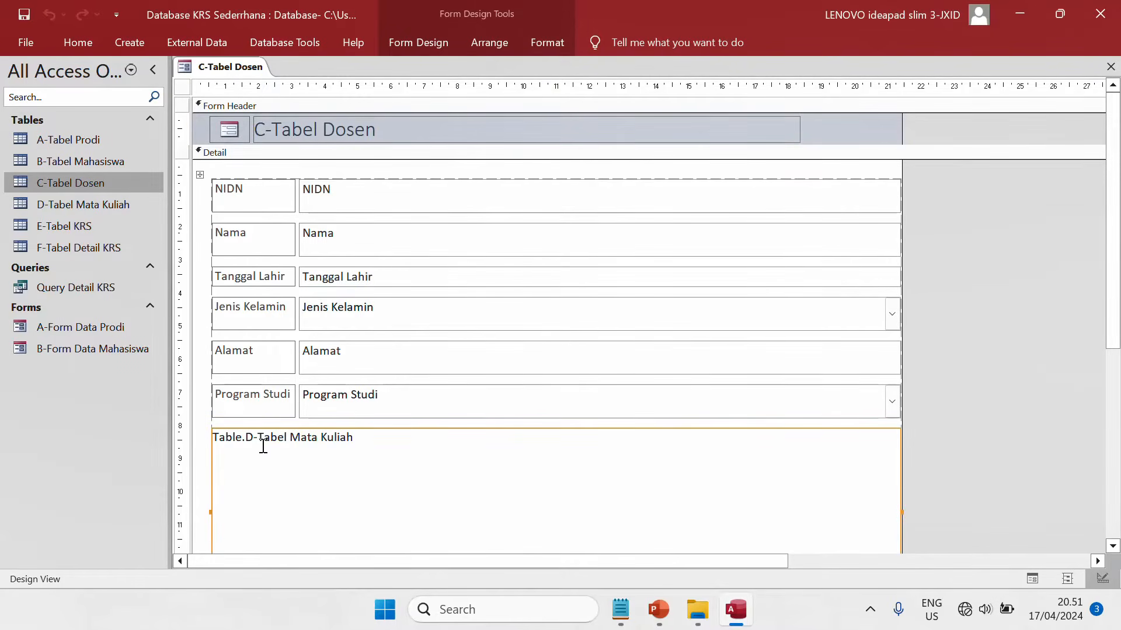
pyautogui.press('Delete')
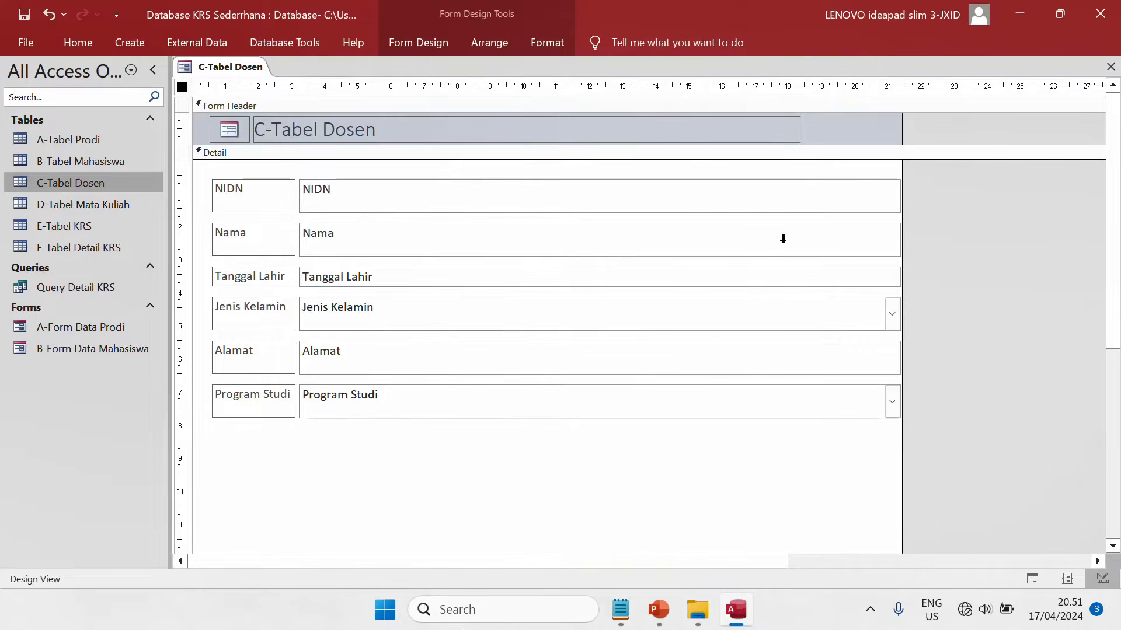
pyautogui.click(829, 205)
# Change the title in the form header to "Form Input Data Dosen".
pyautogui.click(516, 130)
pyautogui.click(465, 130)
pyautogui.moveTo(441, 129); pyautogui.dragTo(220, 122)
pyautogui.press('capslock')
pyautogui.write('C-')
pyautogui.press('BackSpace')
pyautogui.press('BackSpace')
pyautogui.write('FOR')
pyautogui.press('capslock')
pyautogui.press('BackSpace')
pyautogui.press('BackSpace')
pyautogui.press('BackSpace')
pyautogui.write('Form ')
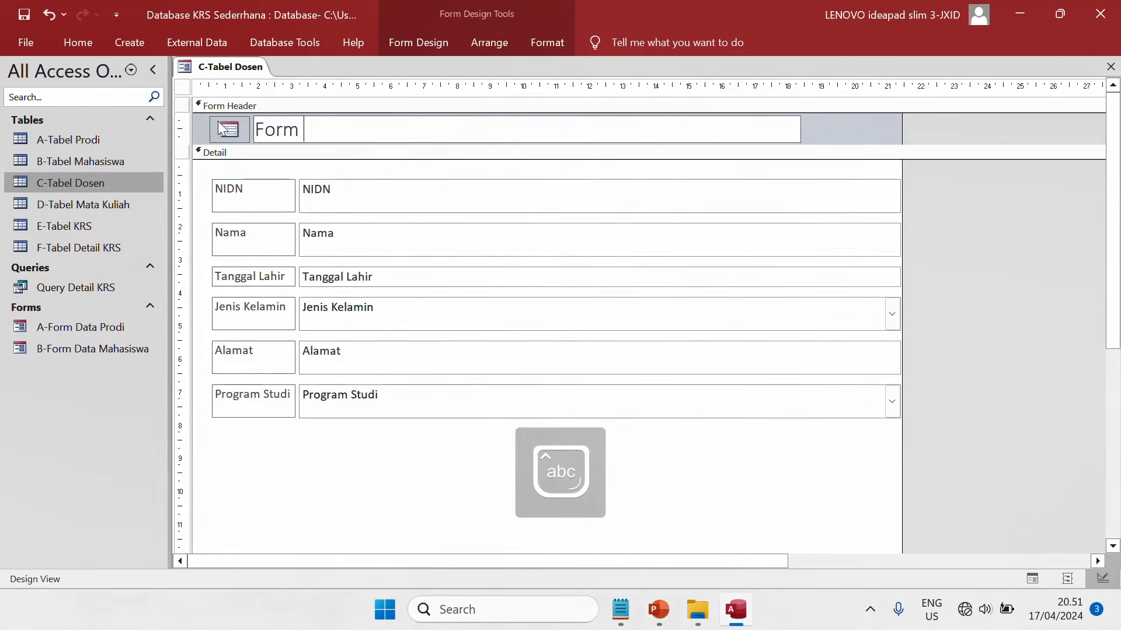
pyautogui.write('Input Data Dosen')
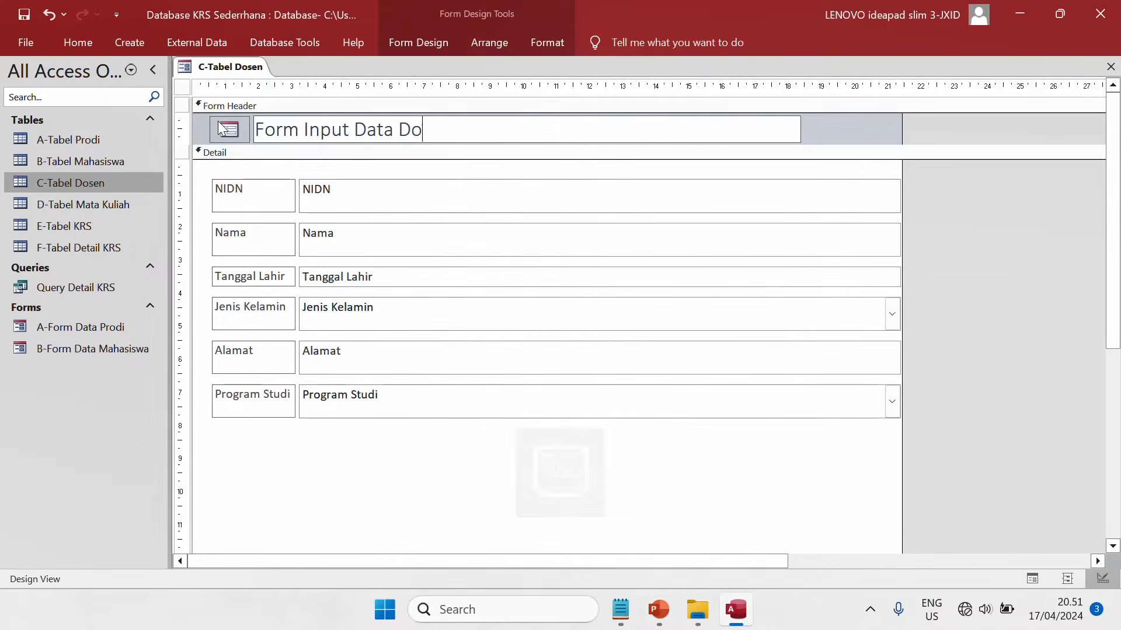
pyautogui.press('BackSpace')
pyautogui.write('sen')
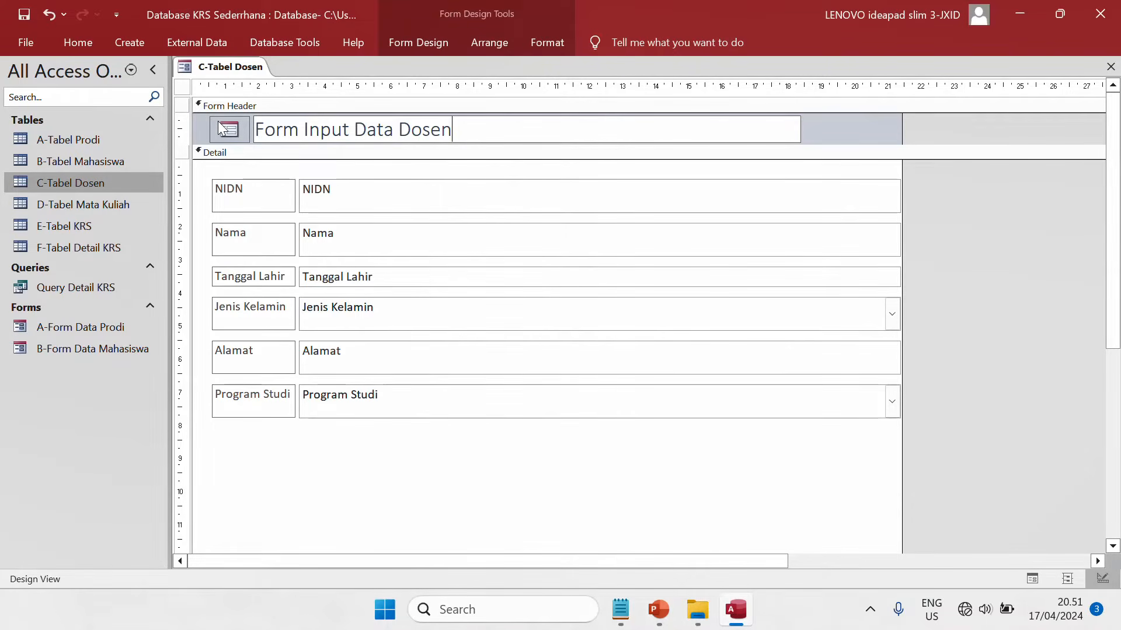
pyautogui.click(513, 479)
# Narrow the data fields to end at about 12.5 cm on the ruler and set all labels and fields to 0,7 cm high.
pyautogui.click(733, 191)
pyautogui.moveTo(902, 193); pyautogui.dragTo(606, 234)
pyautogui.moveTo(694, 477); pyautogui.dragTo(200, 172)
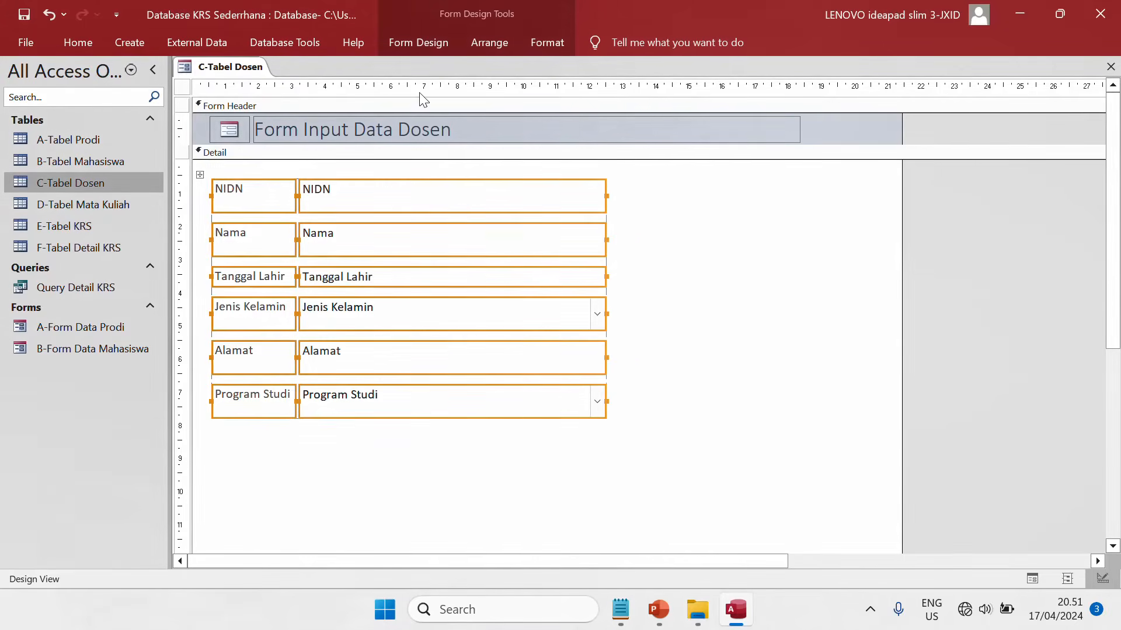
pyautogui.click(431, 45)
pyautogui.click(823, 92)
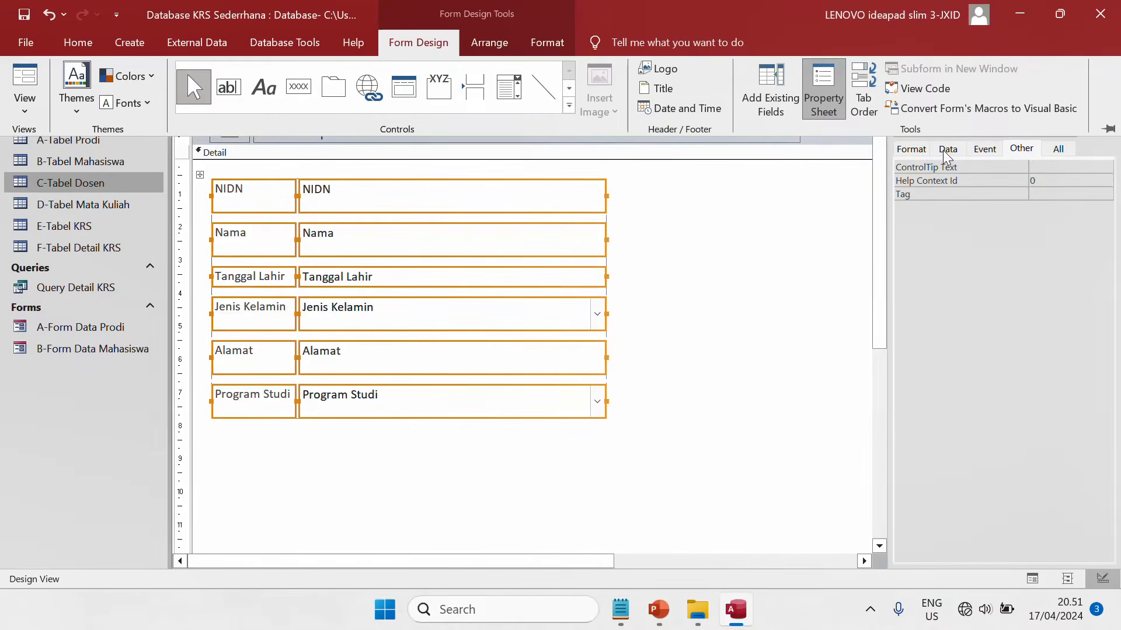
pyautogui.click(926, 152)
pyautogui.click(1059, 199)
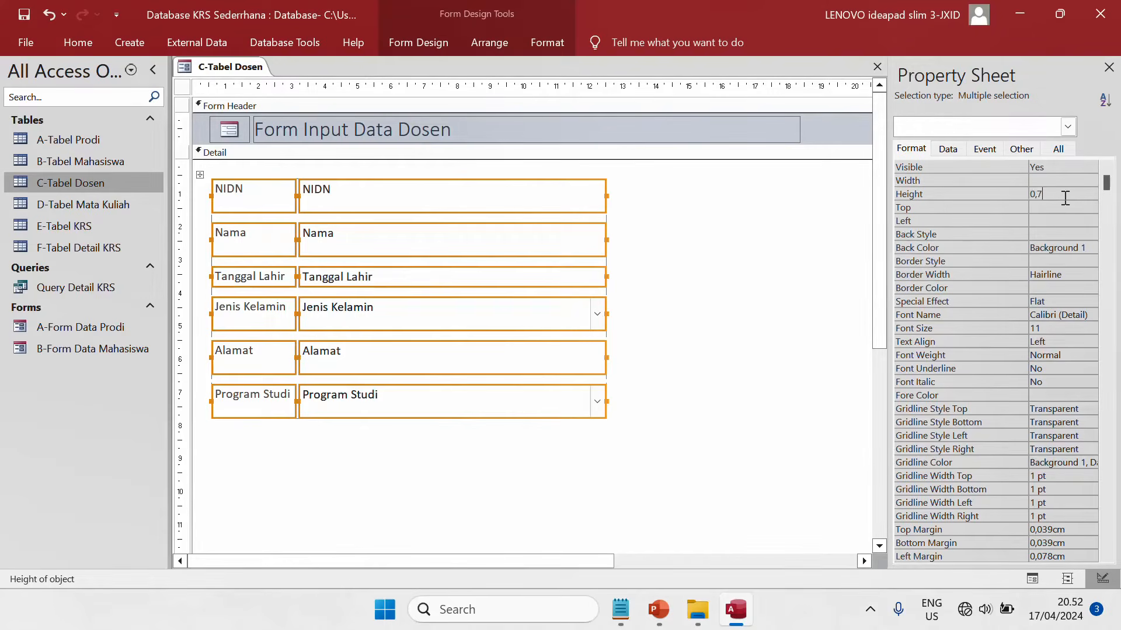
pyautogui.write('0,7')
pyautogui.press('Return')
pyautogui.click(700, 352)
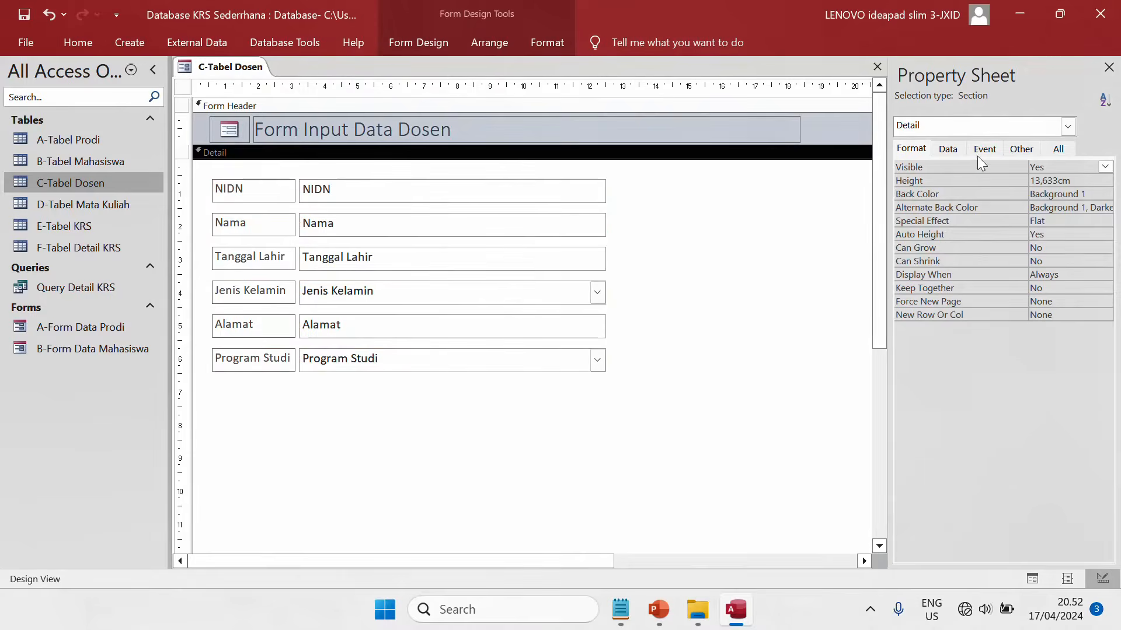
pyautogui.click(788, 273)
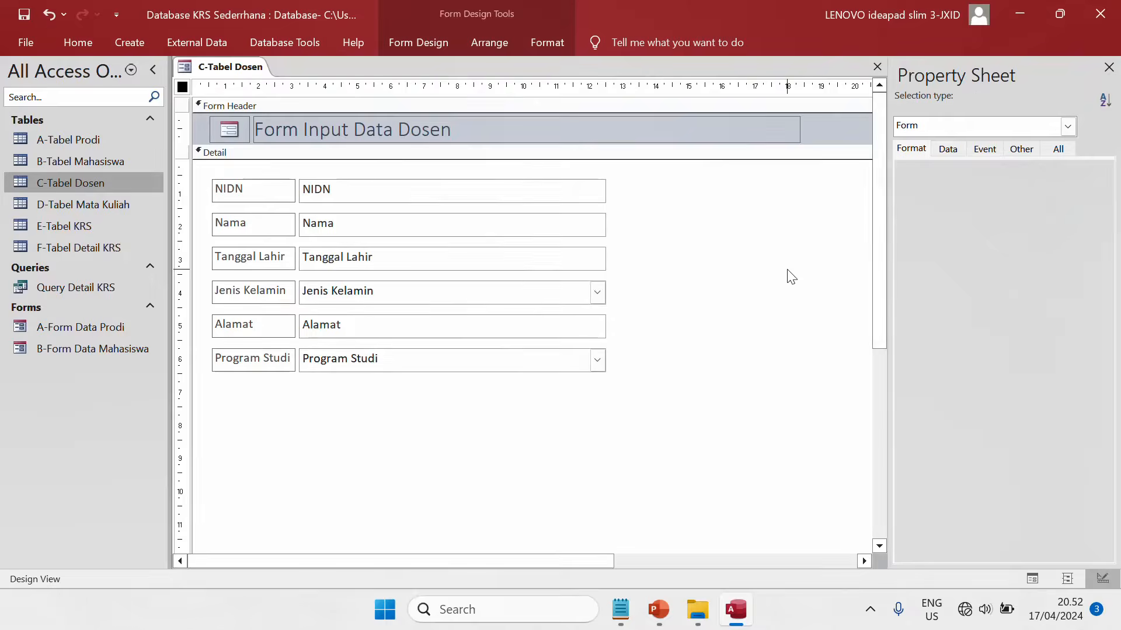
# Shorten the header title box to end level with the data fields and narrow the form to about 13.4 cm.
pyautogui.scroll(-1, 813, 322)
pyautogui.scroll(1, 814, 329)
pyautogui.click(751, 561)
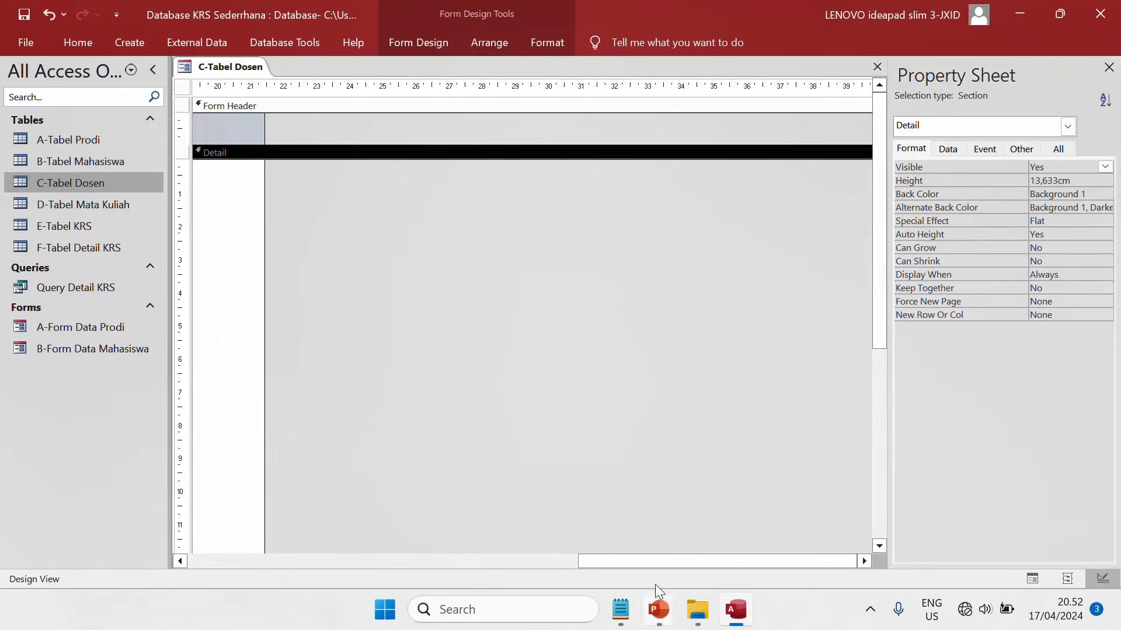
pyautogui.moveTo(656, 560); pyautogui.dragTo(482, 563)
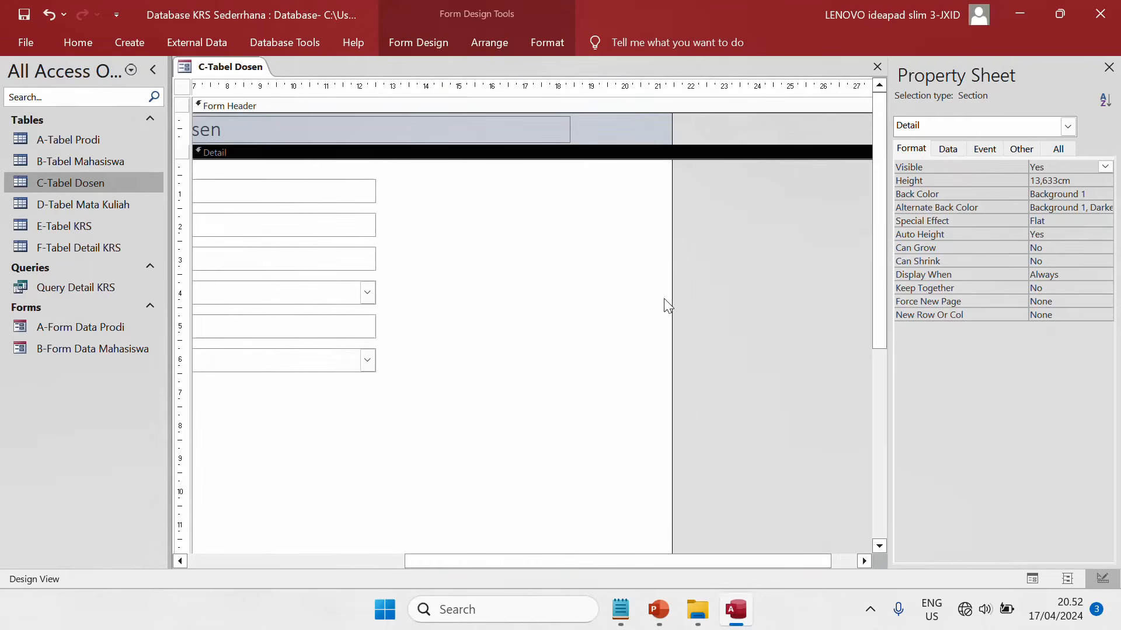
pyautogui.moveTo(669, 299); pyautogui.dragTo(503, 305)
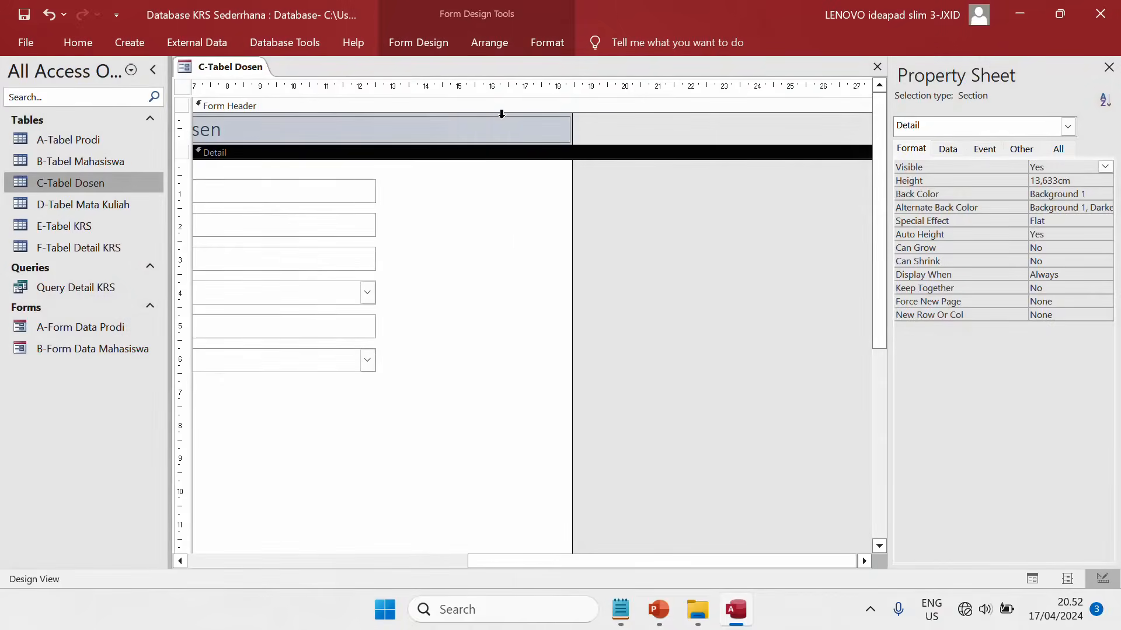
pyautogui.click(536, 131)
pyautogui.moveTo(570, 128); pyautogui.dragTo(376, 141)
pyautogui.click(551, 228)
pyautogui.click(554, 235)
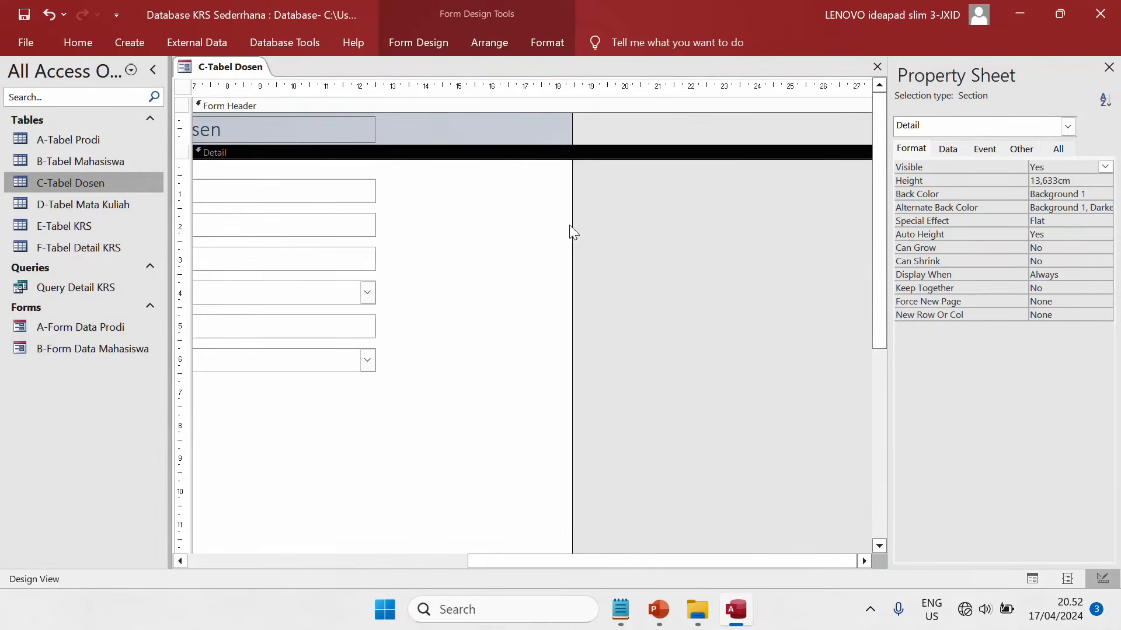
pyautogui.moveTo(569, 225); pyautogui.dragTo(405, 245)
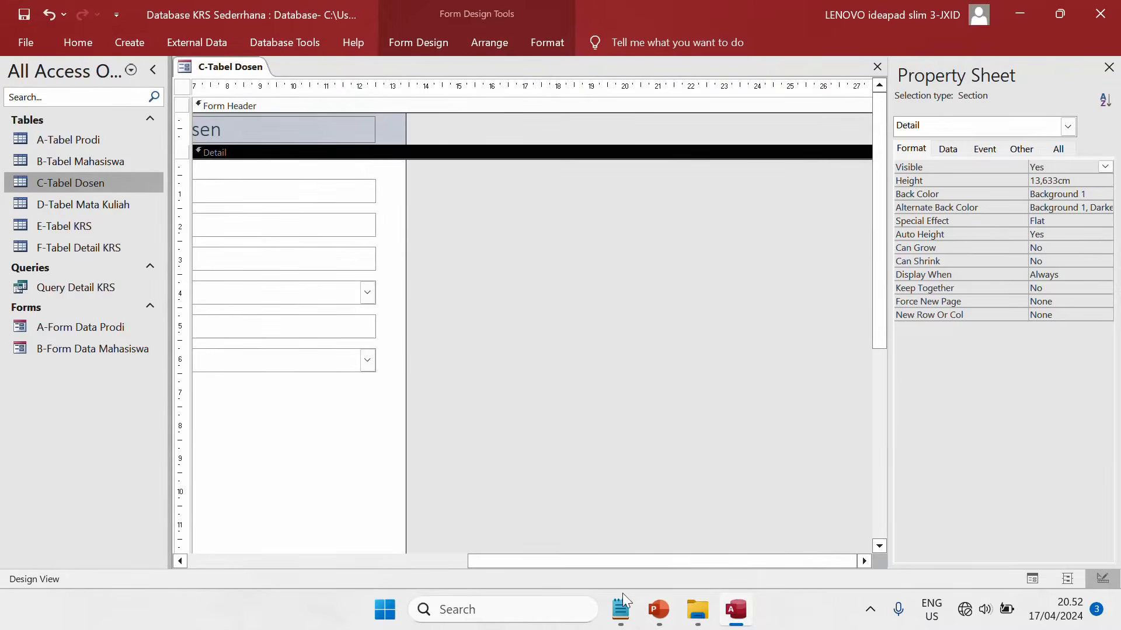
pyautogui.moveTo(604, 553); pyautogui.dragTo(234, 565)
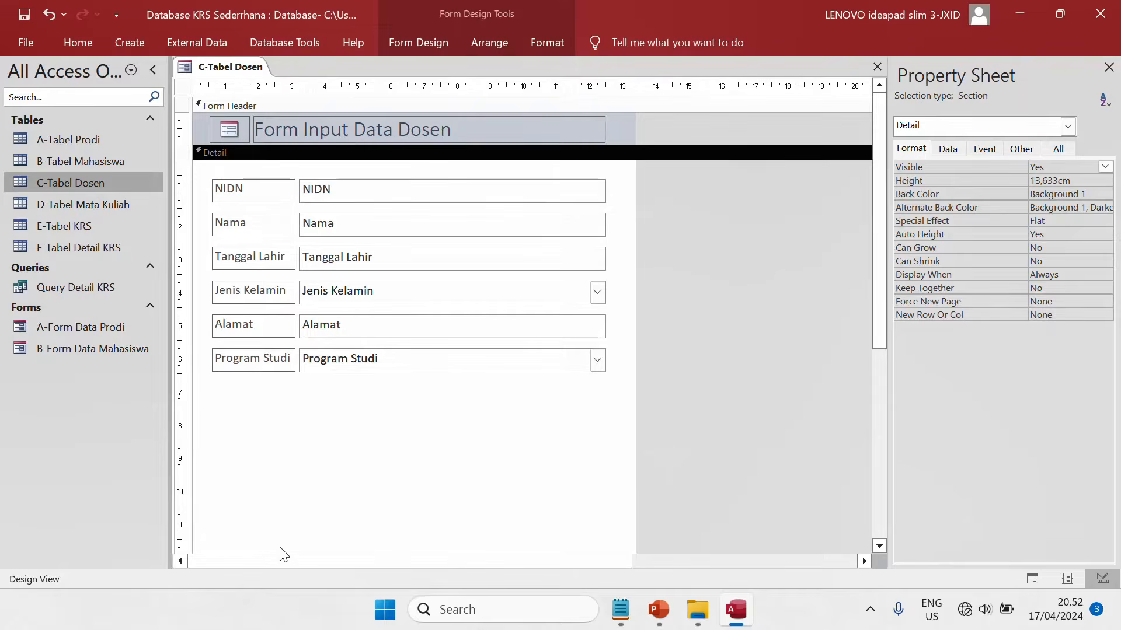
# Reduce the Detail section to about 7.5 cm high and extend the Form Footer to about 1.9 cm.
pyautogui.scroll(-3, 408, 474)
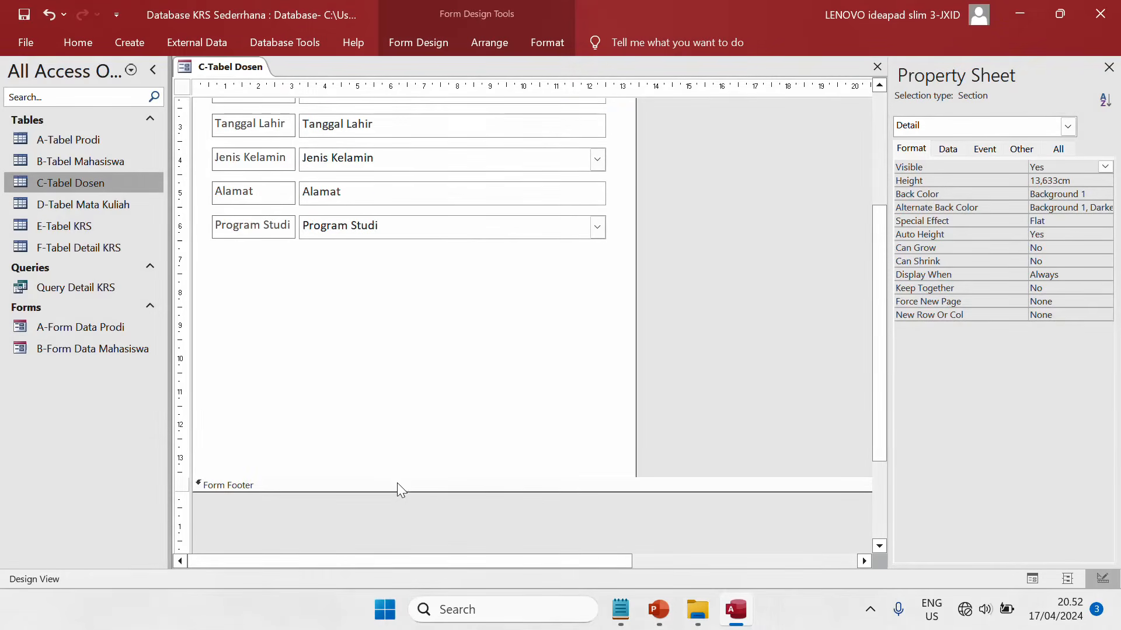
pyautogui.click(397, 482)
pyautogui.moveTo(398, 478); pyautogui.dragTo(441, 270)
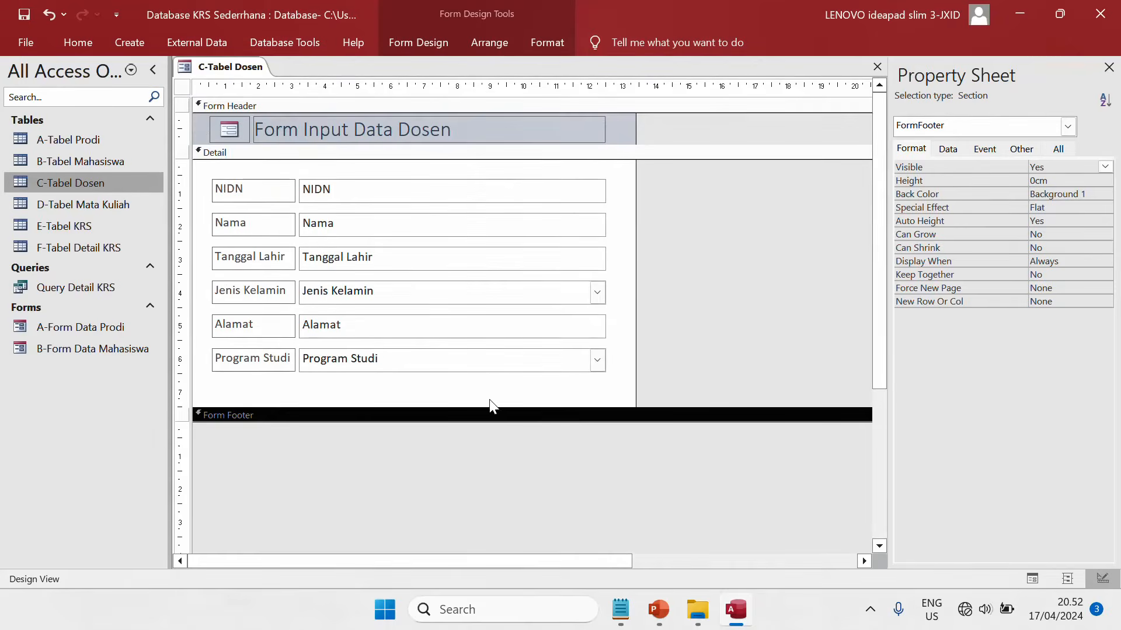
pyautogui.moveTo(461, 422); pyautogui.dragTo(446, 483)
# Paste the five command buttons into the Form Footer about 0,4 cm below its top edge and widen the form to about 14,7 cm.
pyautogui.rightClick(442, 470)
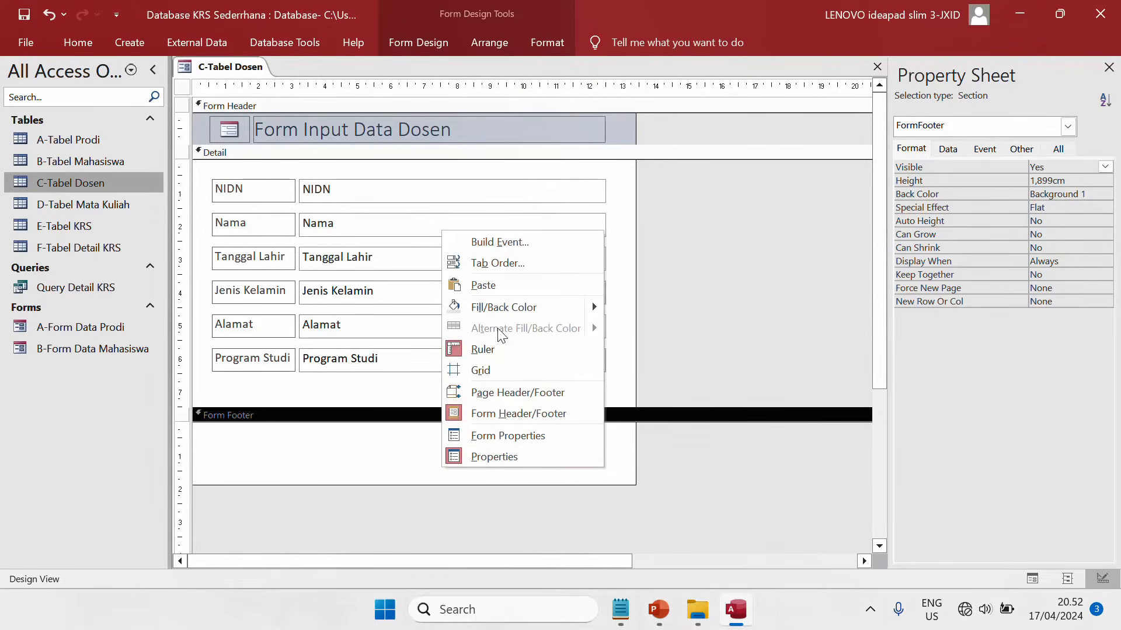
pyautogui.click(499, 292)
pyautogui.moveTo(575, 445); pyautogui.dragTo(583, 461)
pyautogui.moveTo(633, 334); pyautogui.dragTo(678, 432)
pyautogui.moveTo(648, 520); pyautogui.dragTo(194, 431)
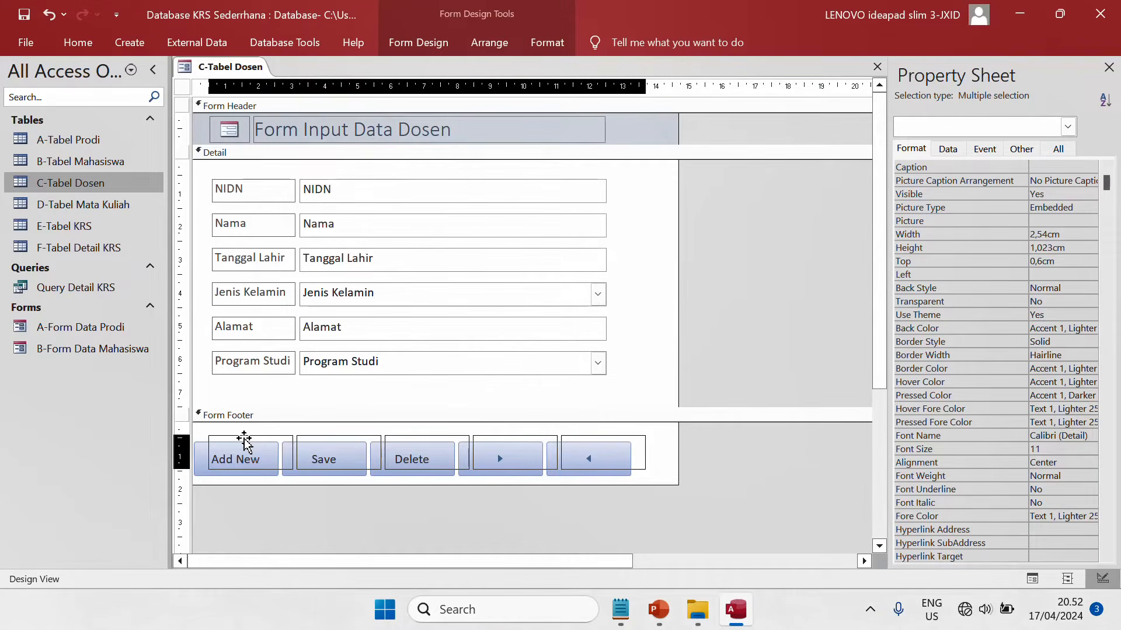
pyautogui.moveTo(244, 441); pyautogui.dragTo(244, 442)
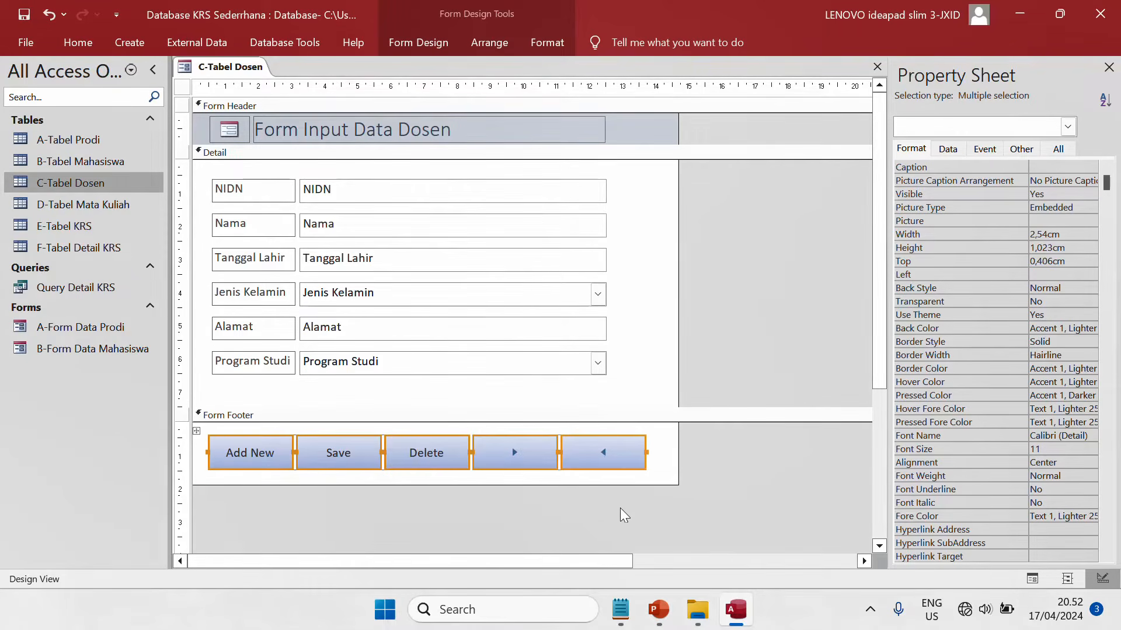
# Give the Form Footer section the light gray back color #ECECEC.
pyautogui.click(656, 496)
pyautogui.rightClick(661, 473)
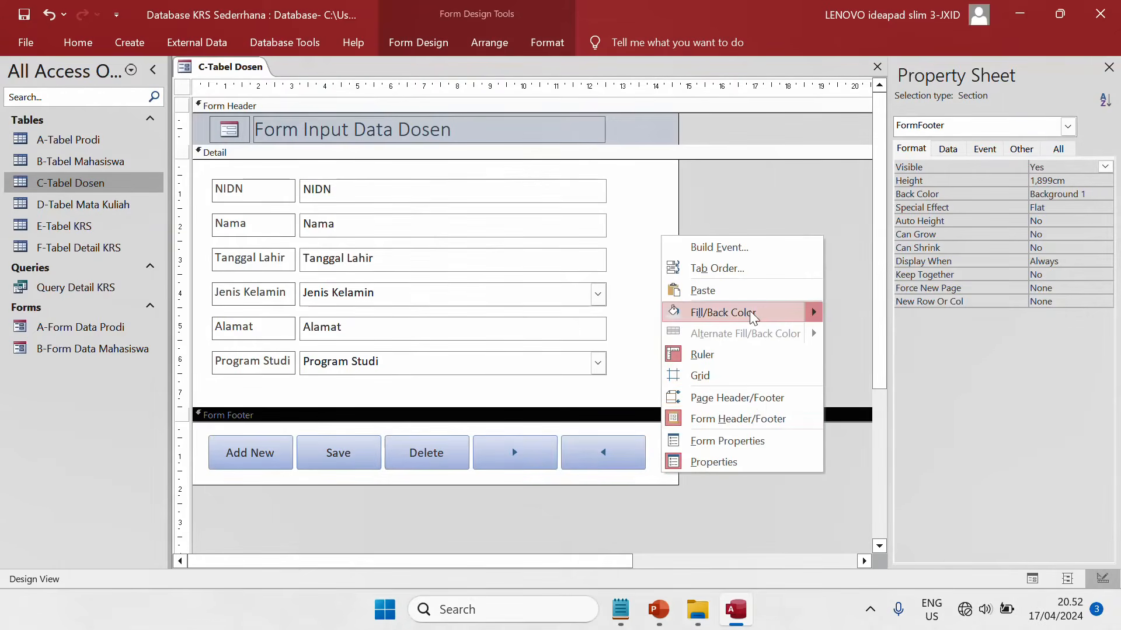
pyautogui.moveTo(750, 310)
pyautogui.click(833, 352)
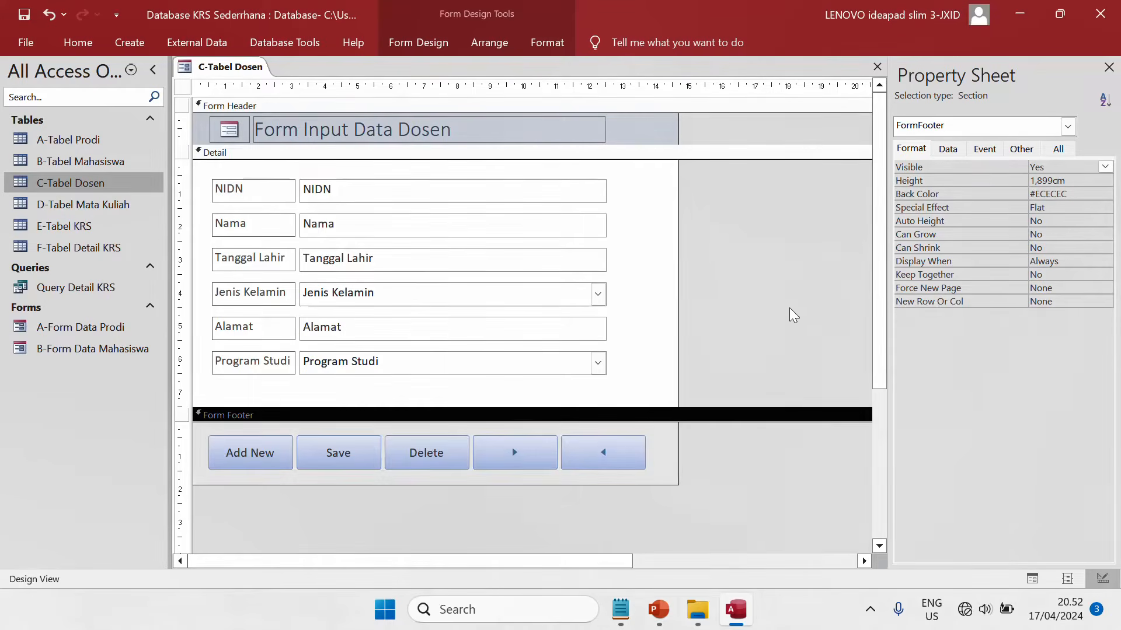
# Set the form's Auto Center to Yes, Record Selectors and Navigation Buttons to No, and Min Max Buttons to None.
pyautogui.click(751, 271)
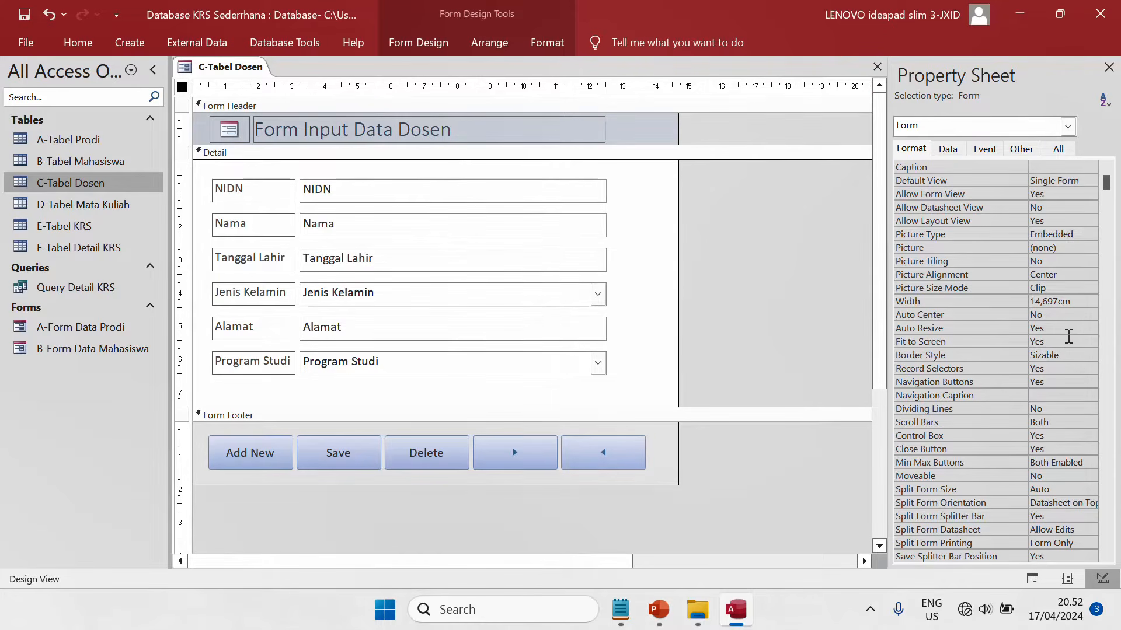
pyautogui.click(1076, 317)
pyautogui.click(1090, 314)
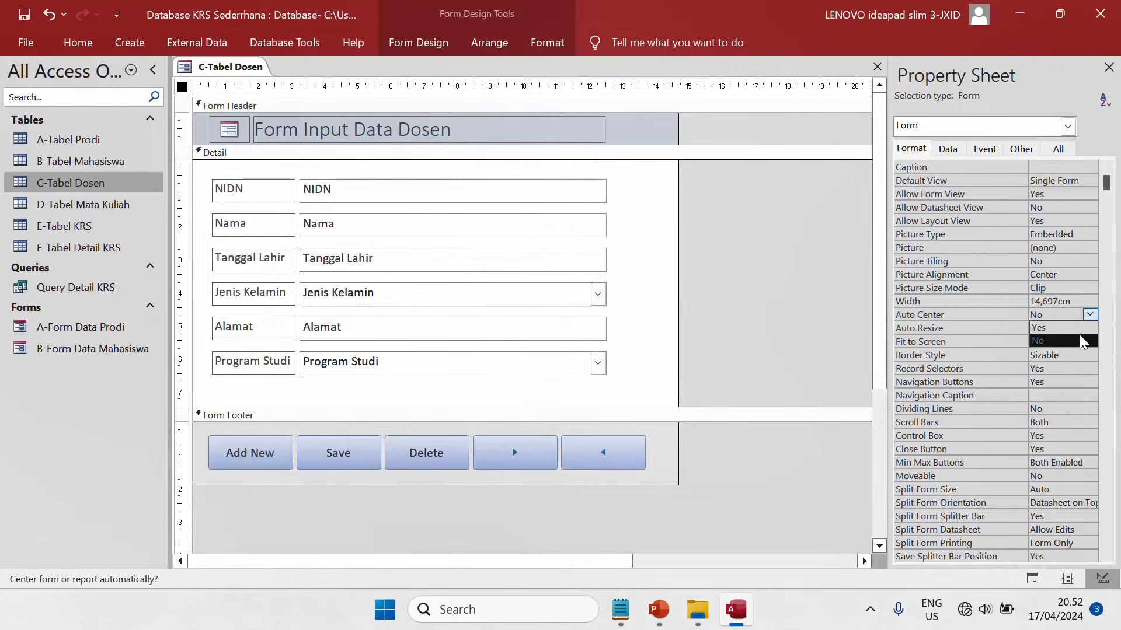
pyautogui.click(1084, 329)
pyautogui.click(1077, 369)
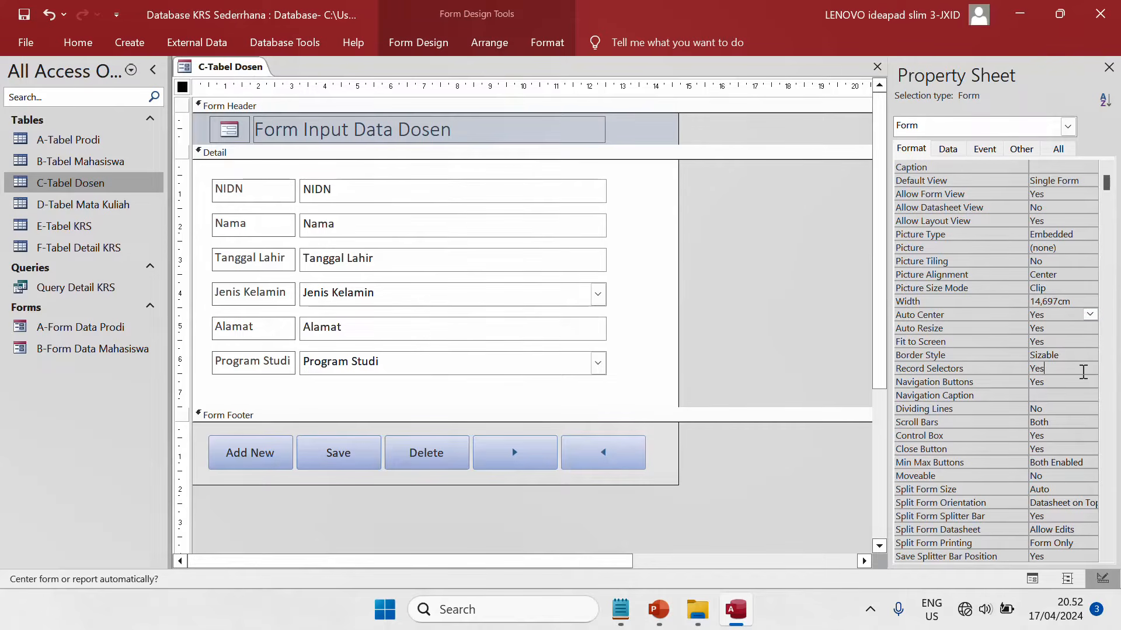
pyautogui.click(1089, 368)
pyautogui.click(1081, 391)
pyautogui.click(1089, 381)
pyautogui.click(1085, 405)
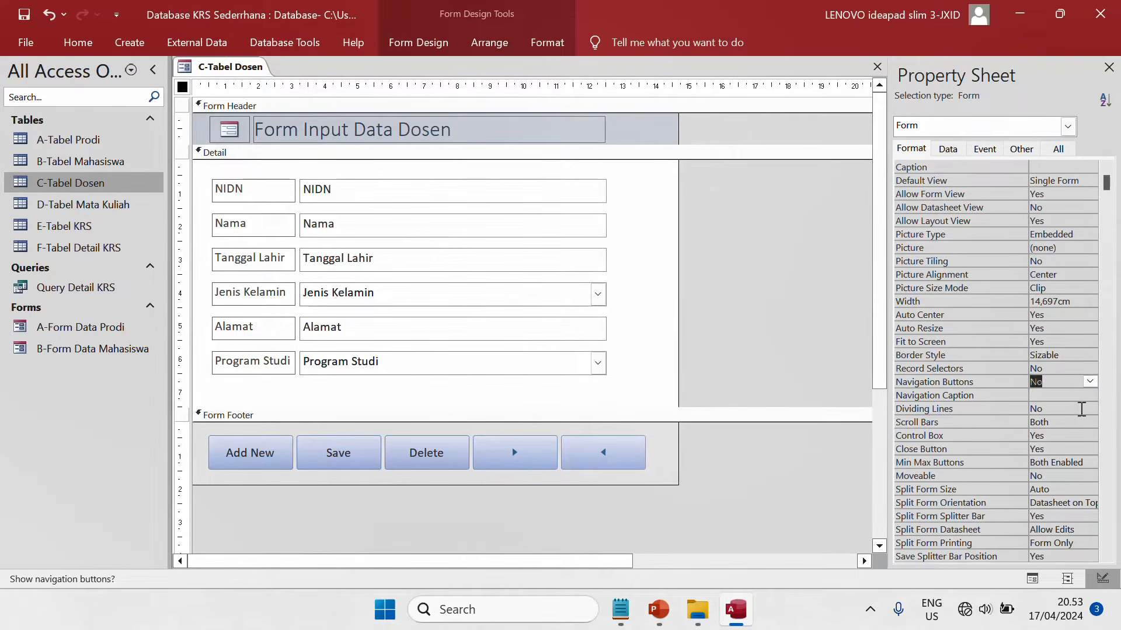
pyautogui.click(1090, 462)
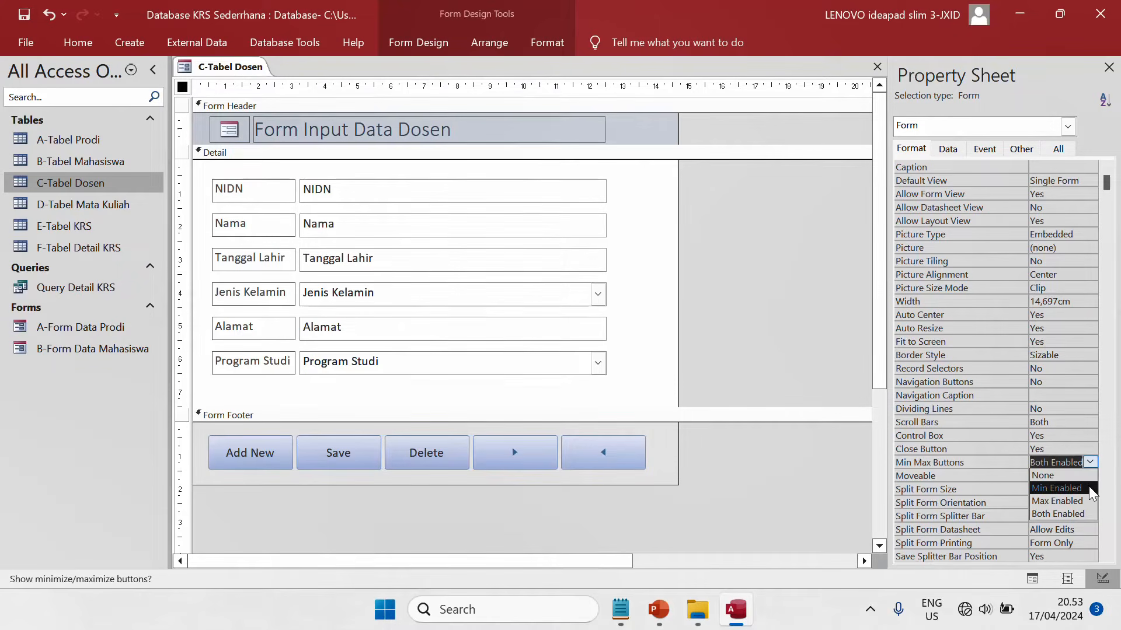
pyautogui.click(1089, 488)
# Set the form's Pop Up and Modal properties to Yes.
pyautogui.click(1022, 148)
pyautogui.click(1105, 167)
pyautogui.click(1097, 181)
pyautogui.click(1105, 180)
pyautogui.click(1105, 193)
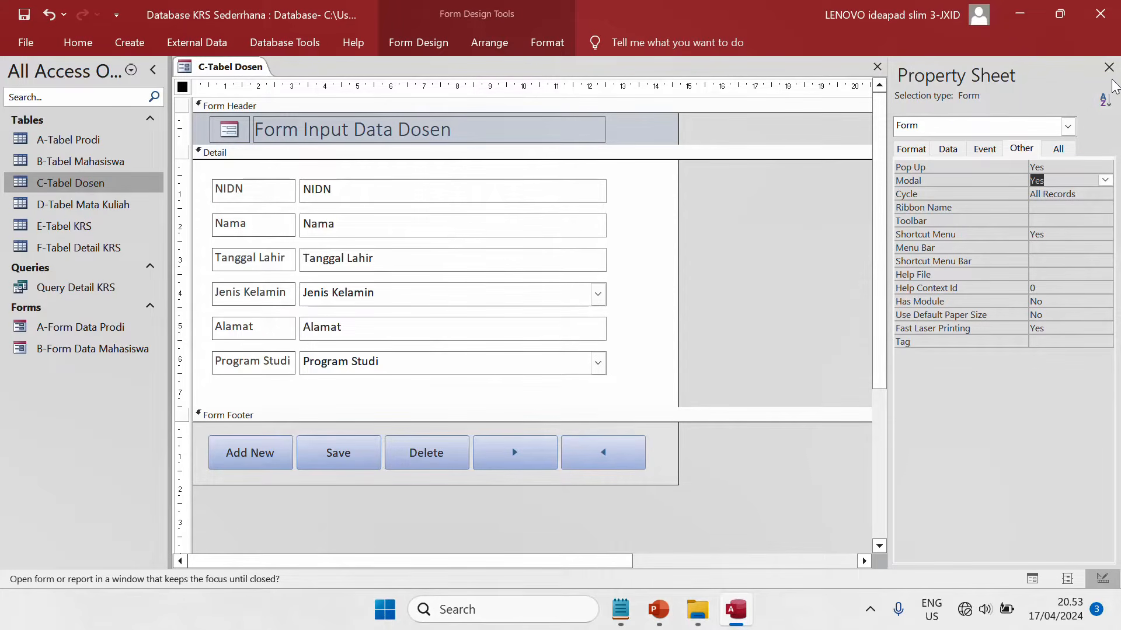
# Close the form and save it under the name "C-Form Data Dosen".
pyautogui.rightClick(219, 60)
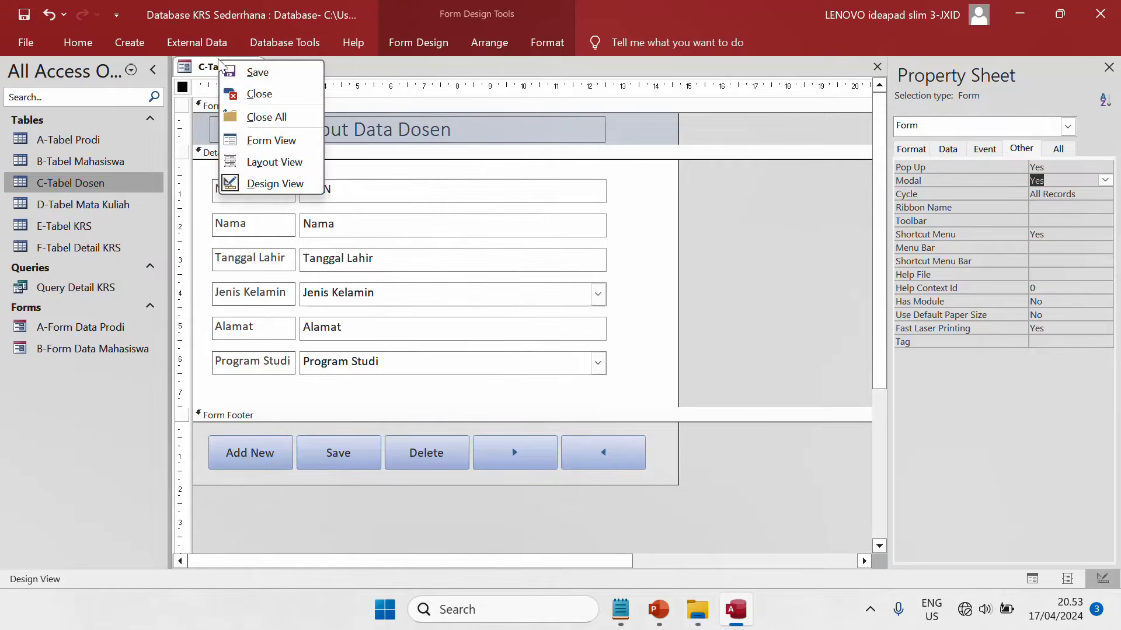
pyautogui.click(259, 94)
pyautogui.click(502, 351)
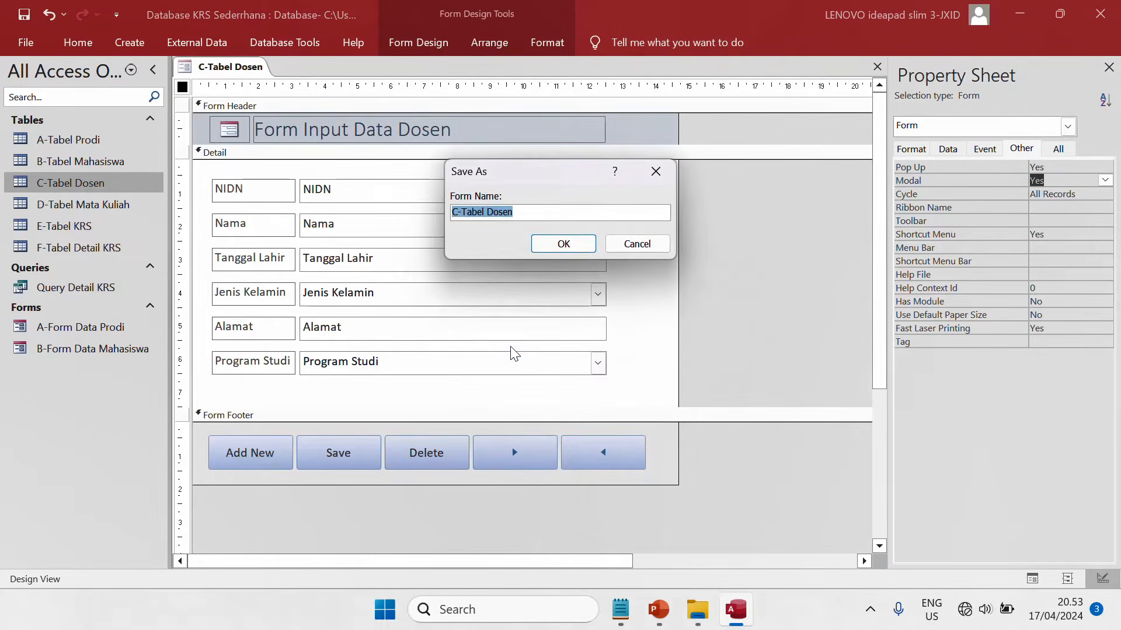
pyautogui.write('c')
pyautogui.press('capslock')
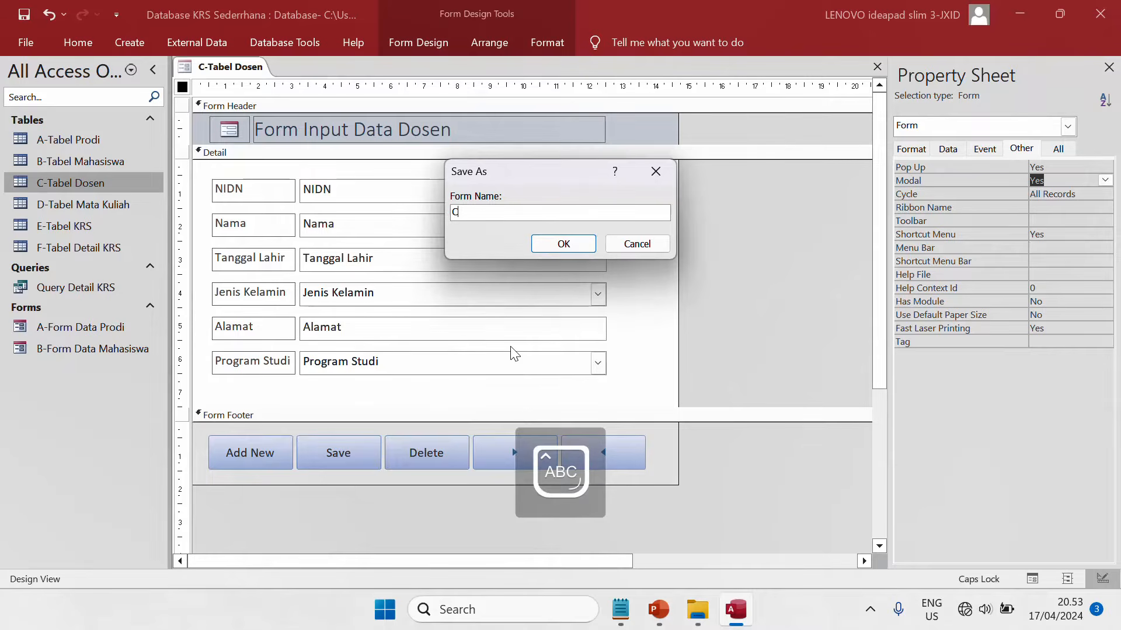
pyautogui.press('capslock')
pyautogui.press('BackSpace')
pyautogui.press('BackSpace')
pyautogui.write('orm Data Dosen')
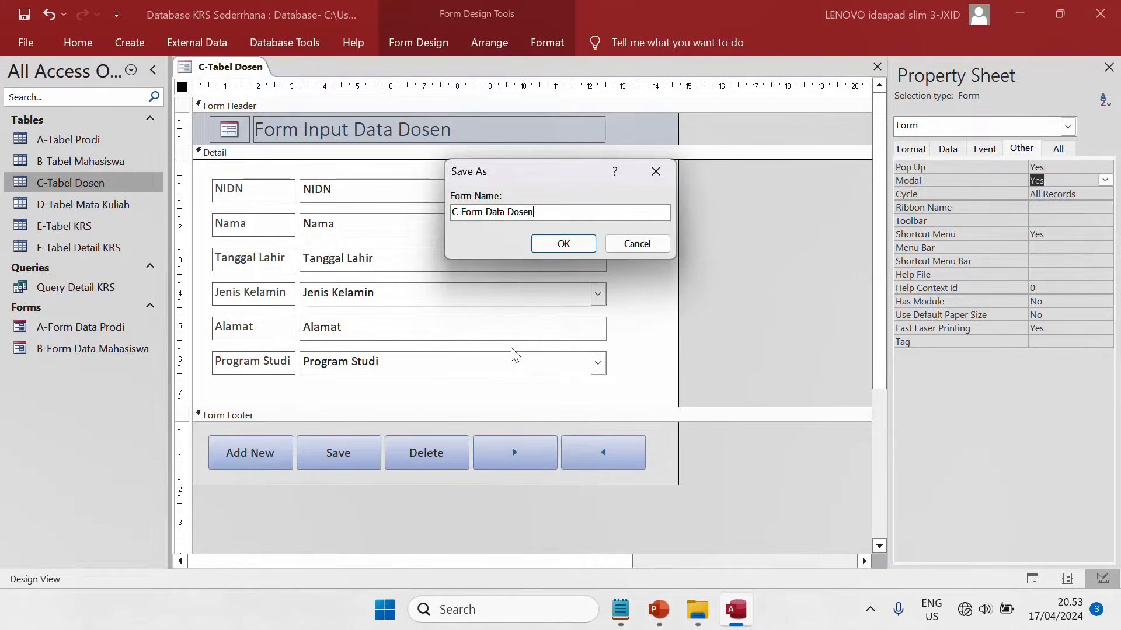
pyautogui.click(578, 247)
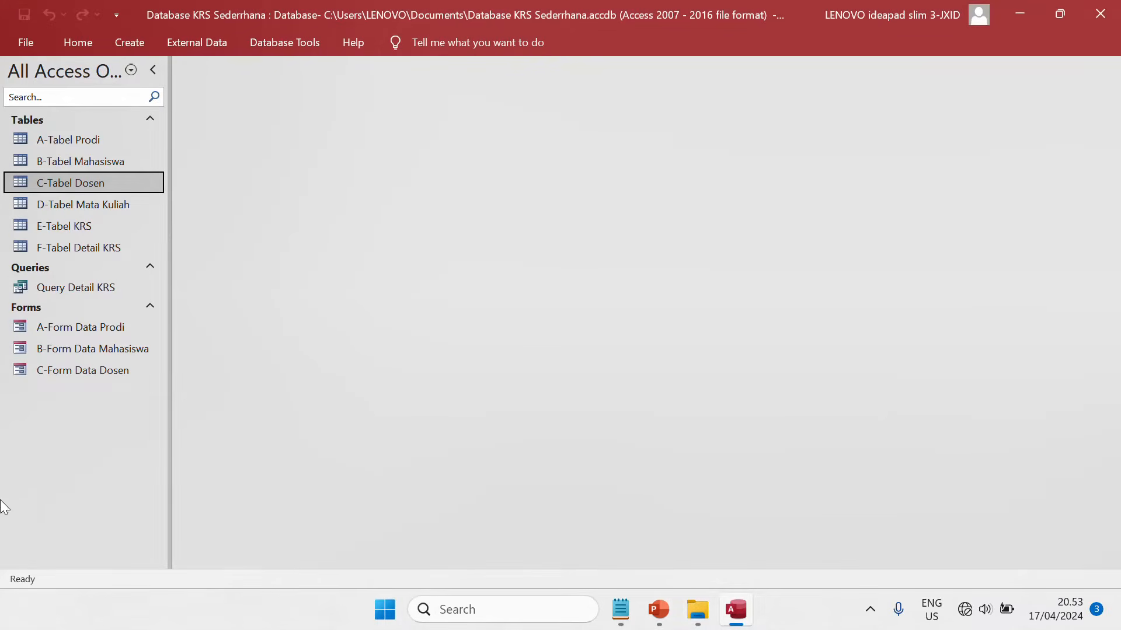
# Check the layout of C-Form Data Dosen and the existing records in C-Tabel Dosen, closing each one.
pyautogui.doubleClick(88, 372)
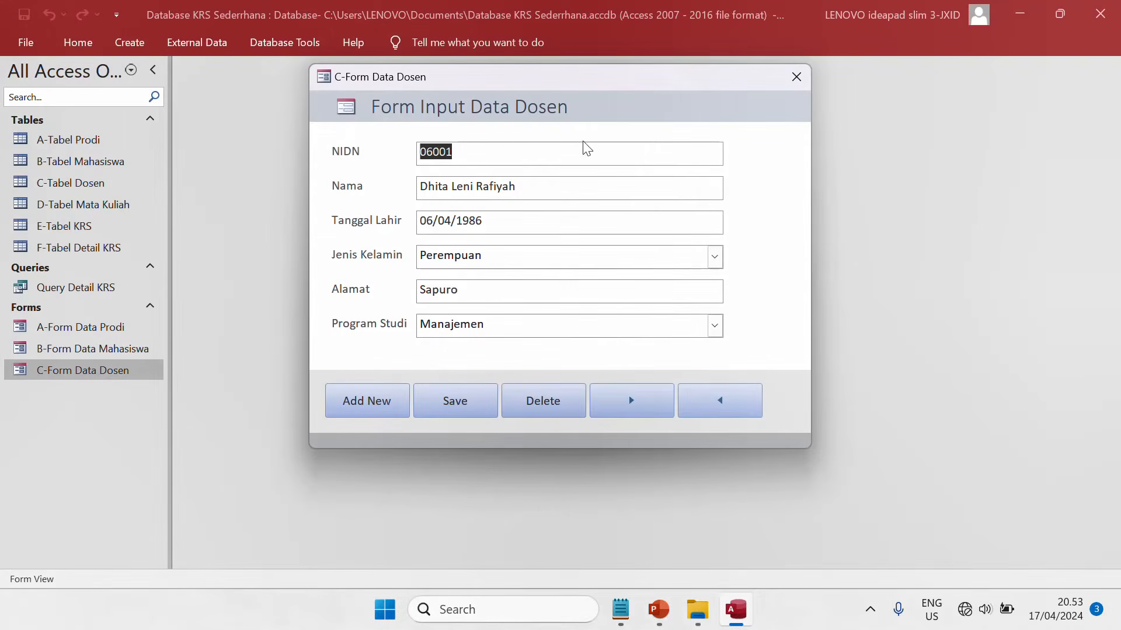
pyautogui.click(797, 76)
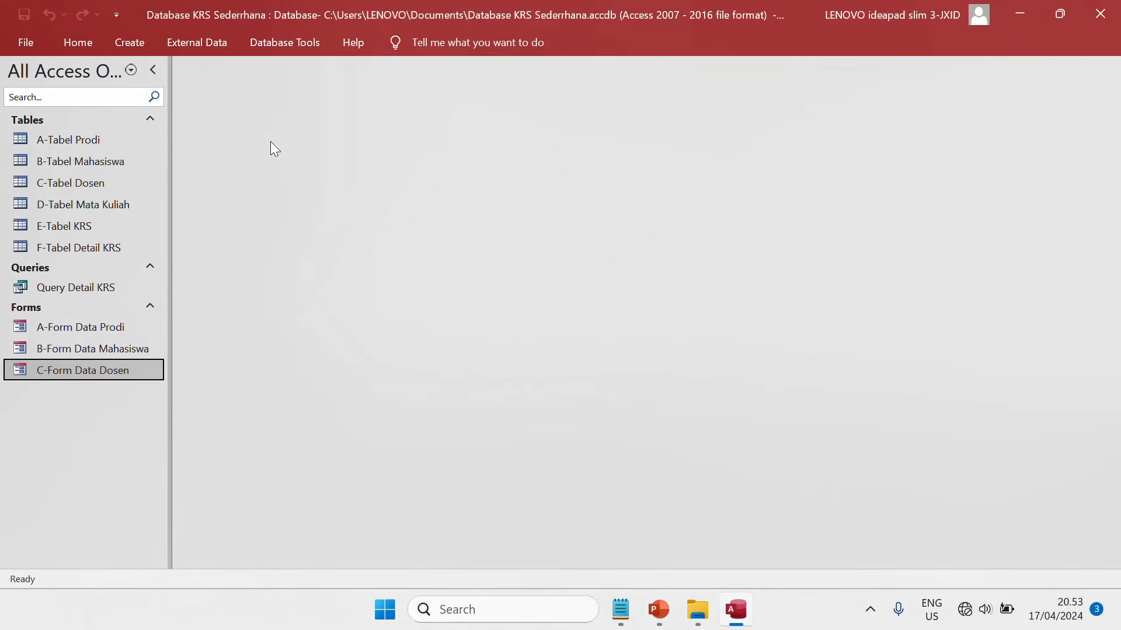
pyautogui.doubleClick(134, 186)
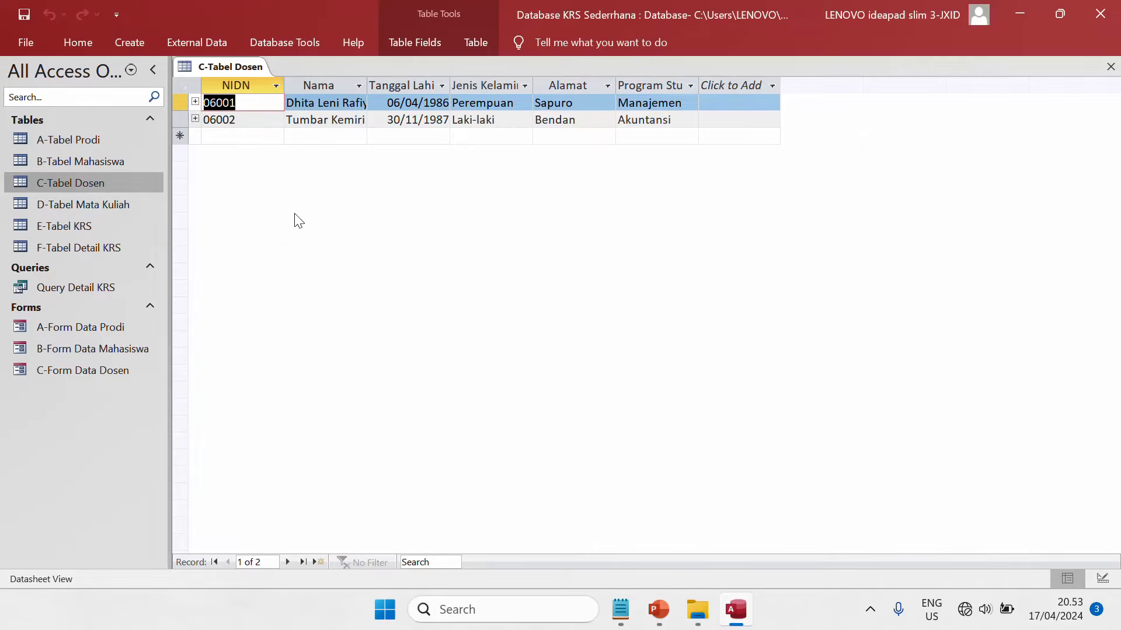
pyautogui.rightClick(239, 66)
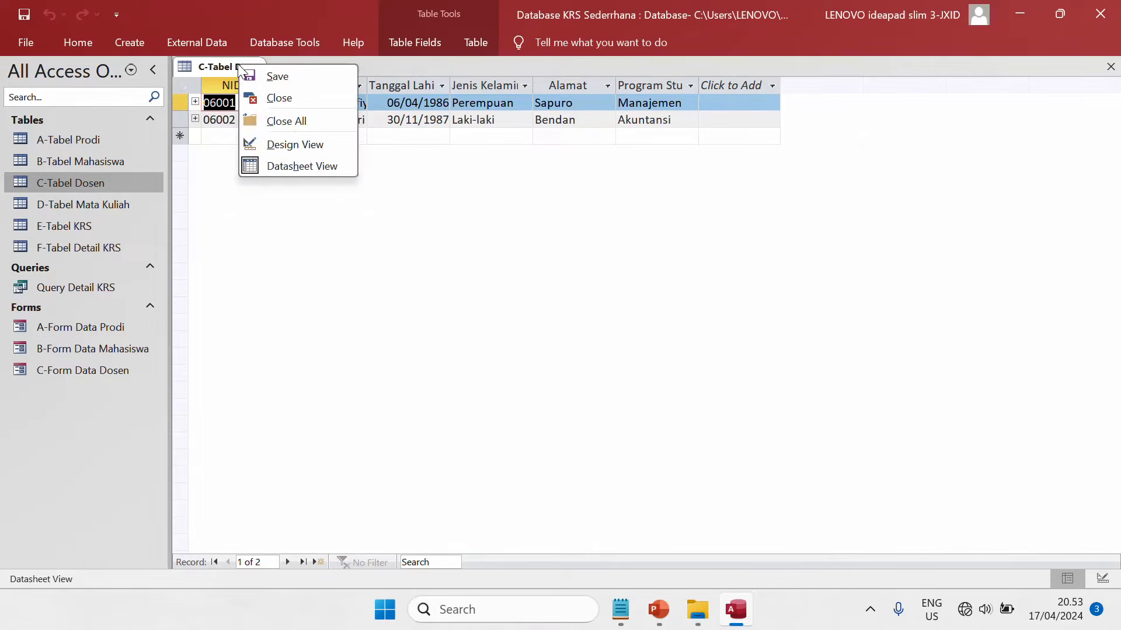
pyautogui.click(269, 98)
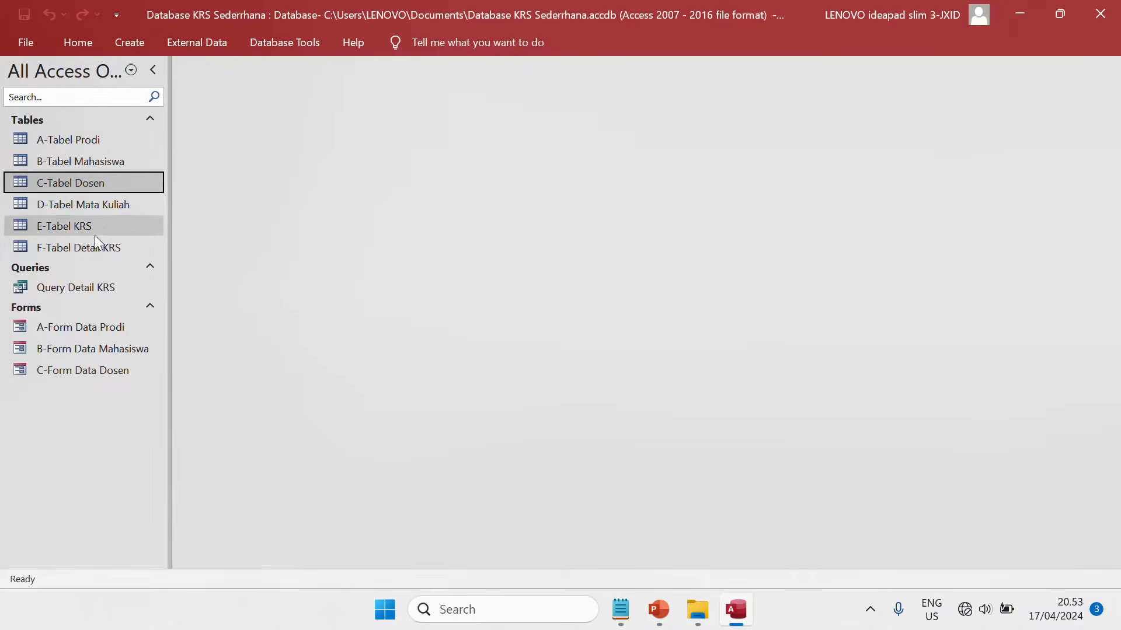
# Start a new record in C-Form Data Dosen and enter the lecturer's NIDN, full name and date of birth.
pyautogui.click(111, 369)
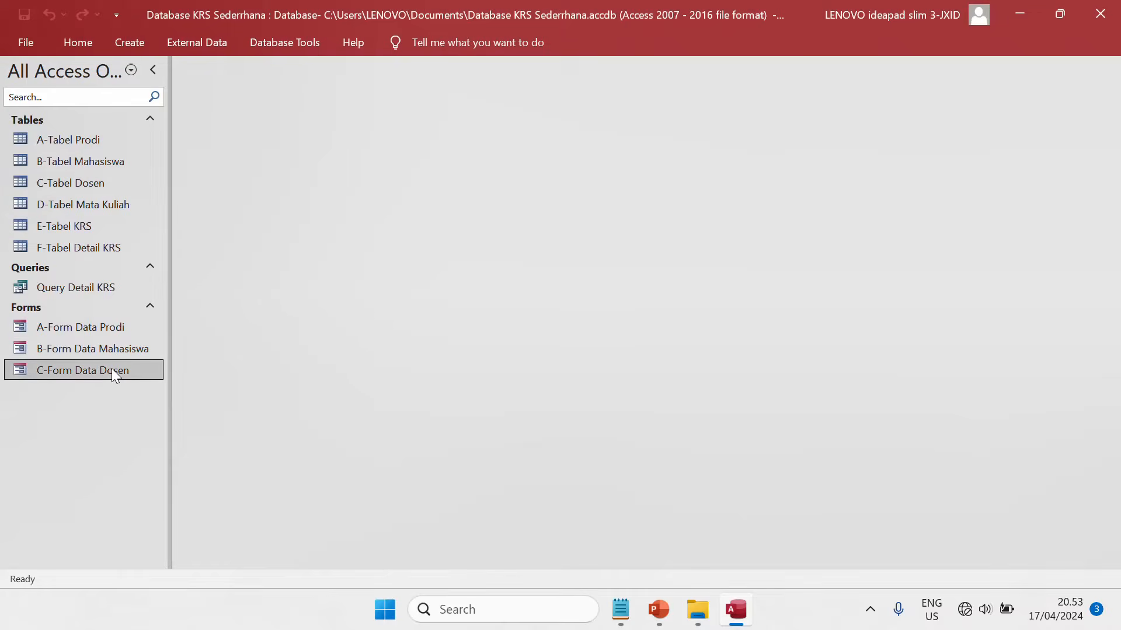
pyautogui.doubleClick(113, 370)
pyautogui.click(392, 400)
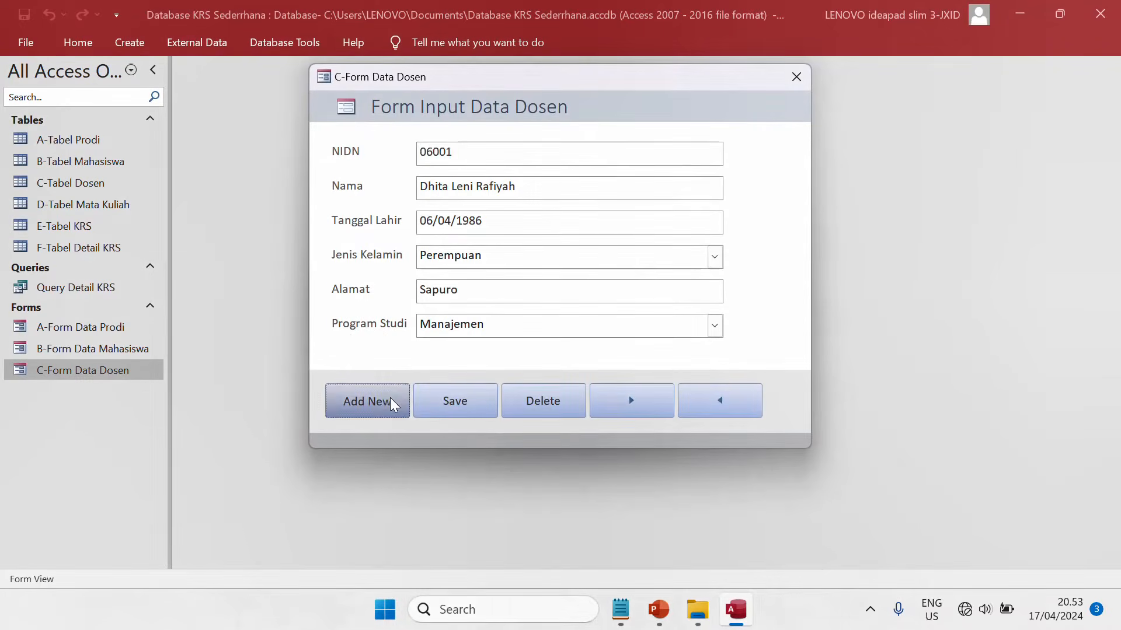
pyautogui.write('06')
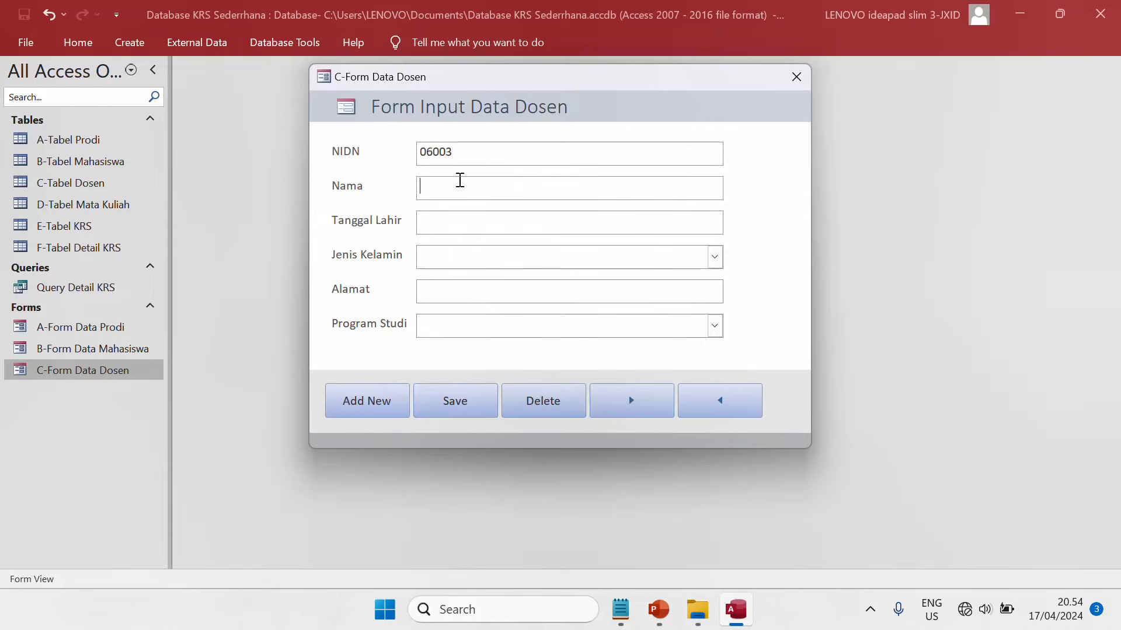
pyautogui.click(460, 180)
pyautogui.write('Dina Mariana')
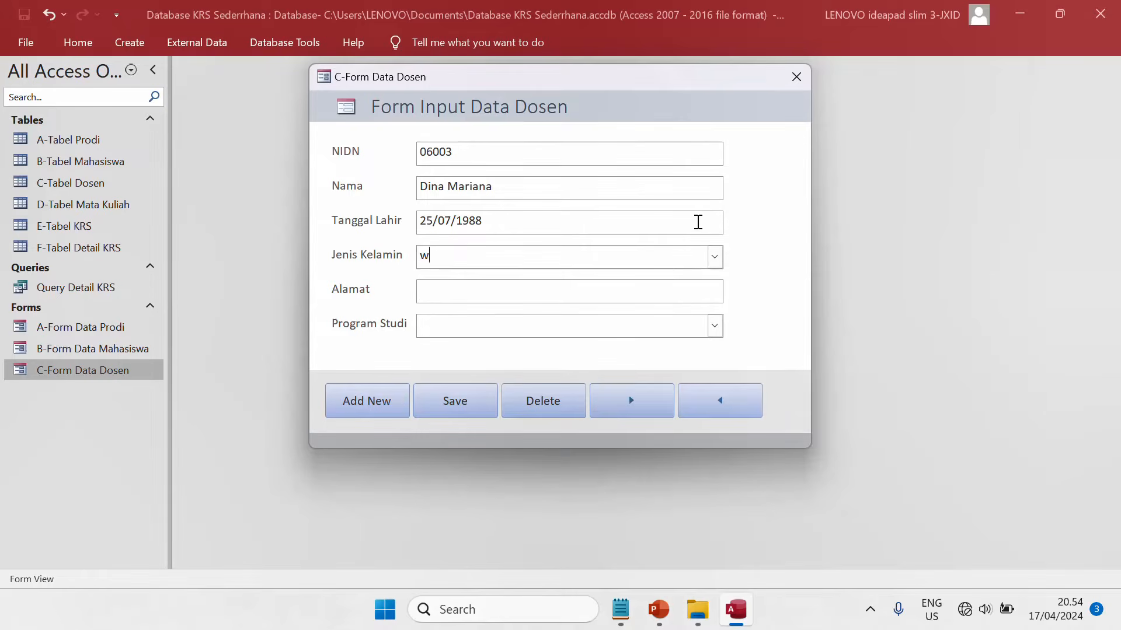
# Set Jenis Kelamin to Perempuan, enter the lecturer's address, set Program Studi to Ilmu Hukum, then save the record and close the form.
pyautogui.click(715, 257)
pyautogui.click(687, 295)
pyautogui.click(692, 291)
pyautogui.click(714, 326)
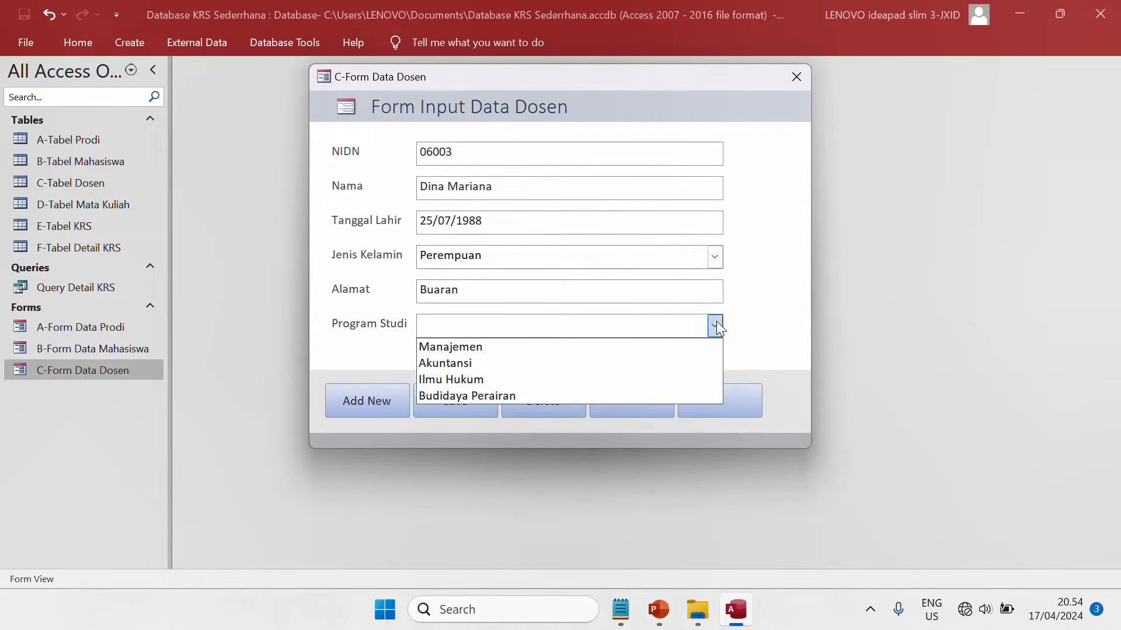
pyautogui.click(675, 378)
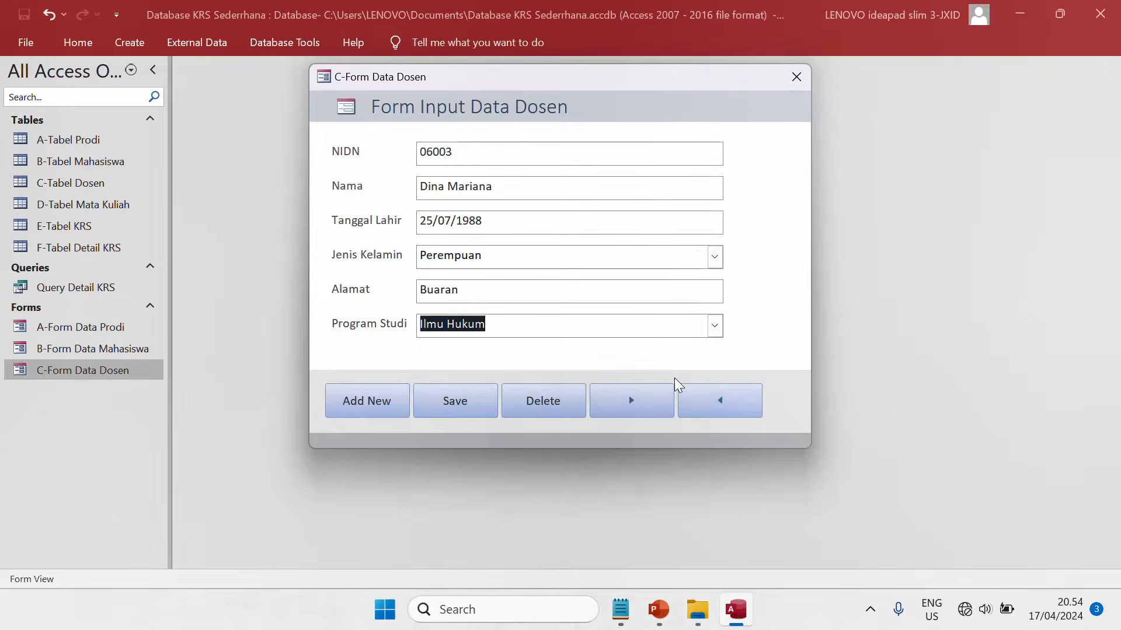
pyautogui.click(429, 407)
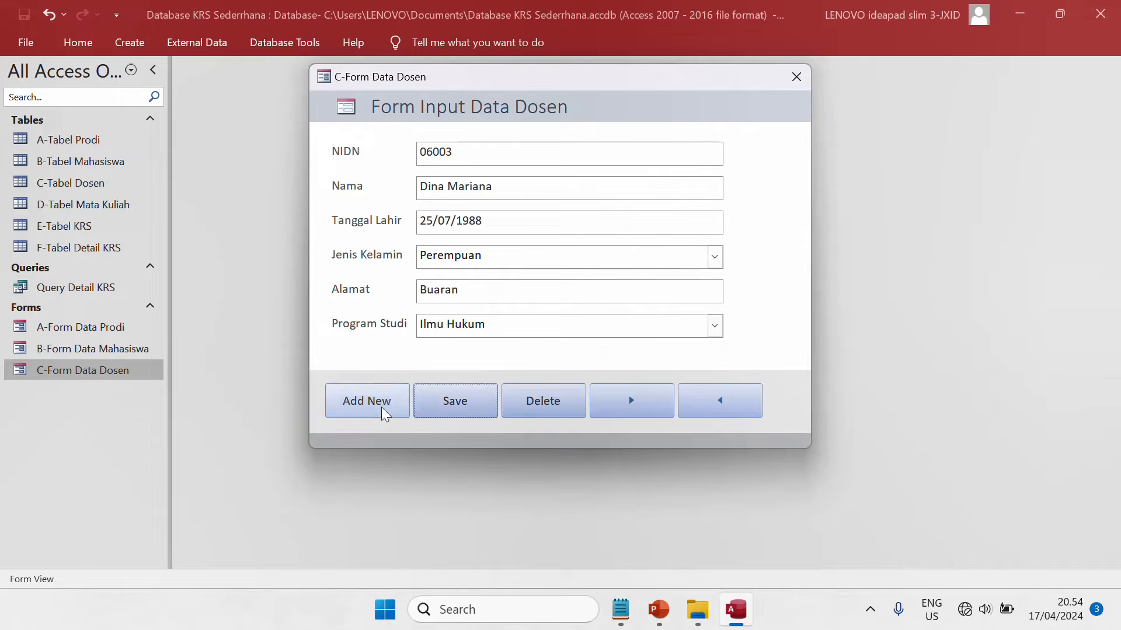
pyautogui.click(795, 77)
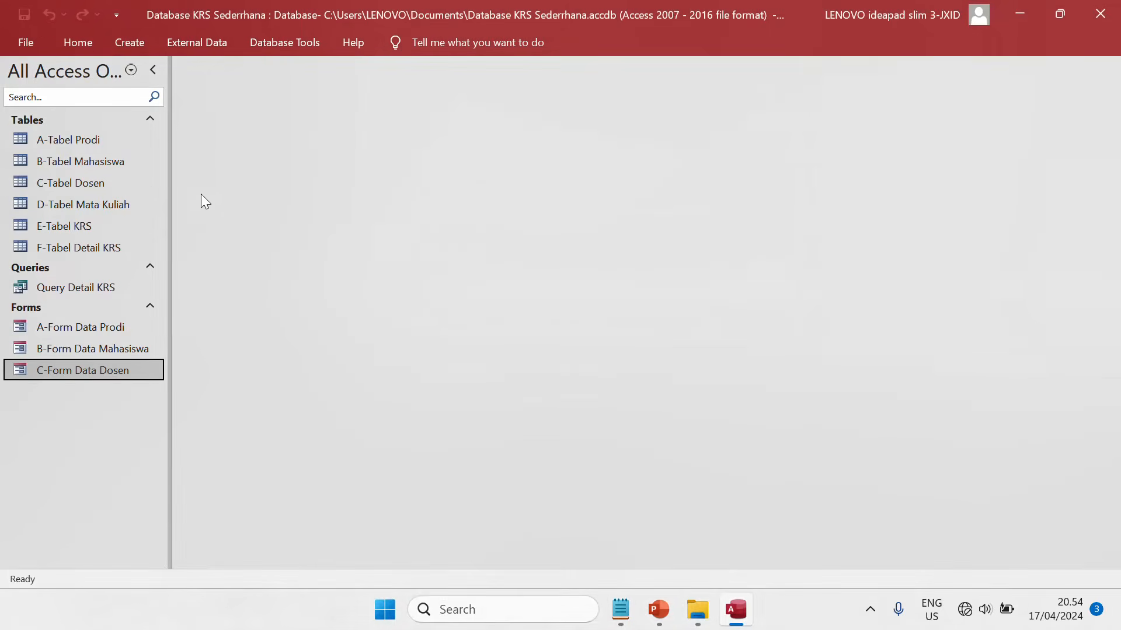
# Check C-Tabel Dosen for the newly added lecturer record and close the table.
pyautogui.doubleClick(113, 183)
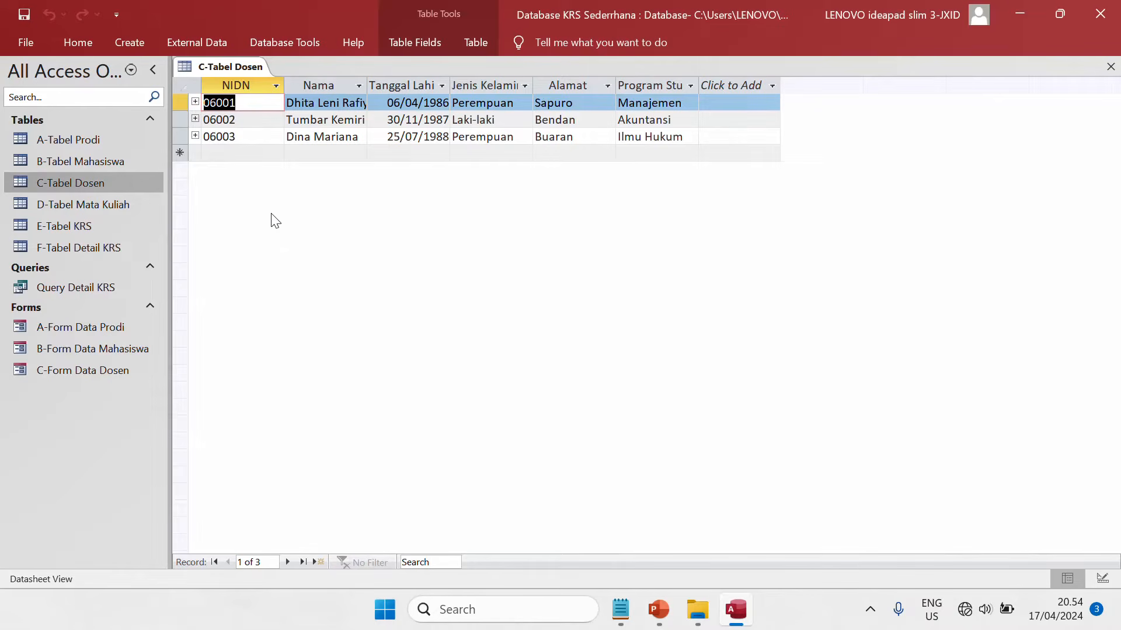
pyautogui.rightClick(235, 70)
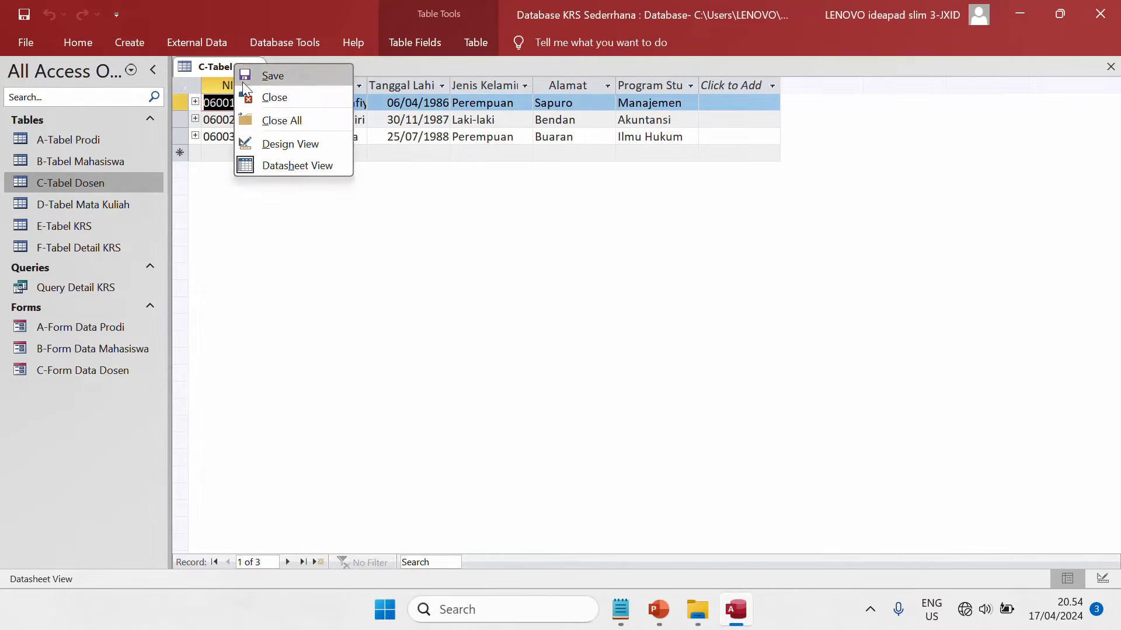
pyautogui.click(247, 90)
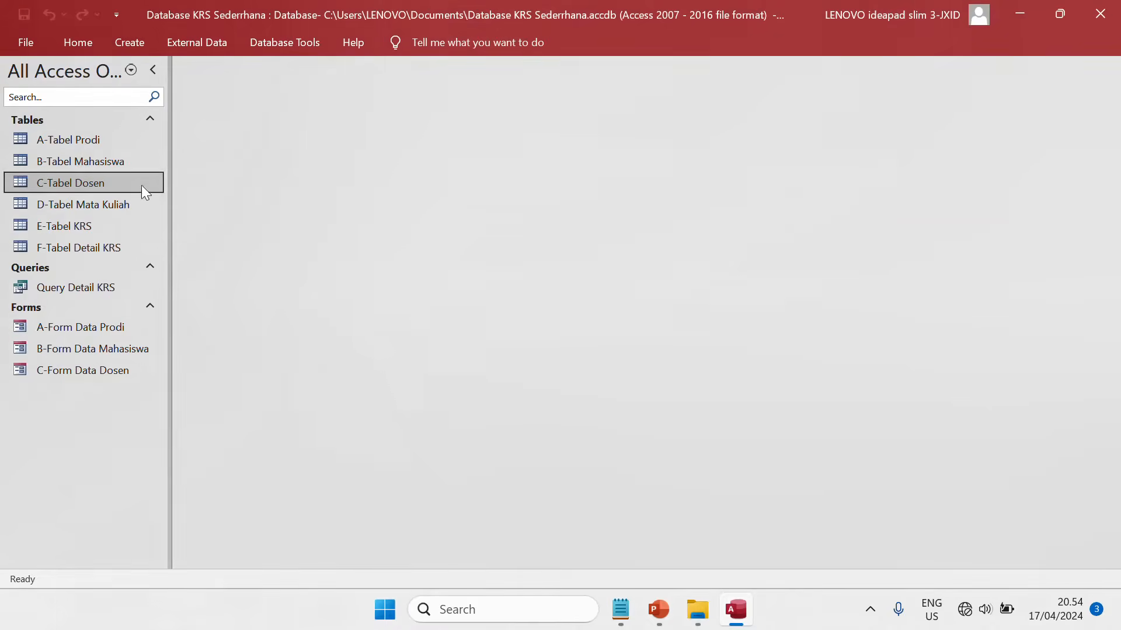
# Create a form from the D-Tabel Mata Kuliah table and close its Property Sheet.
pyautogui.click(111, 225)
pyautogui.click(129, 44)
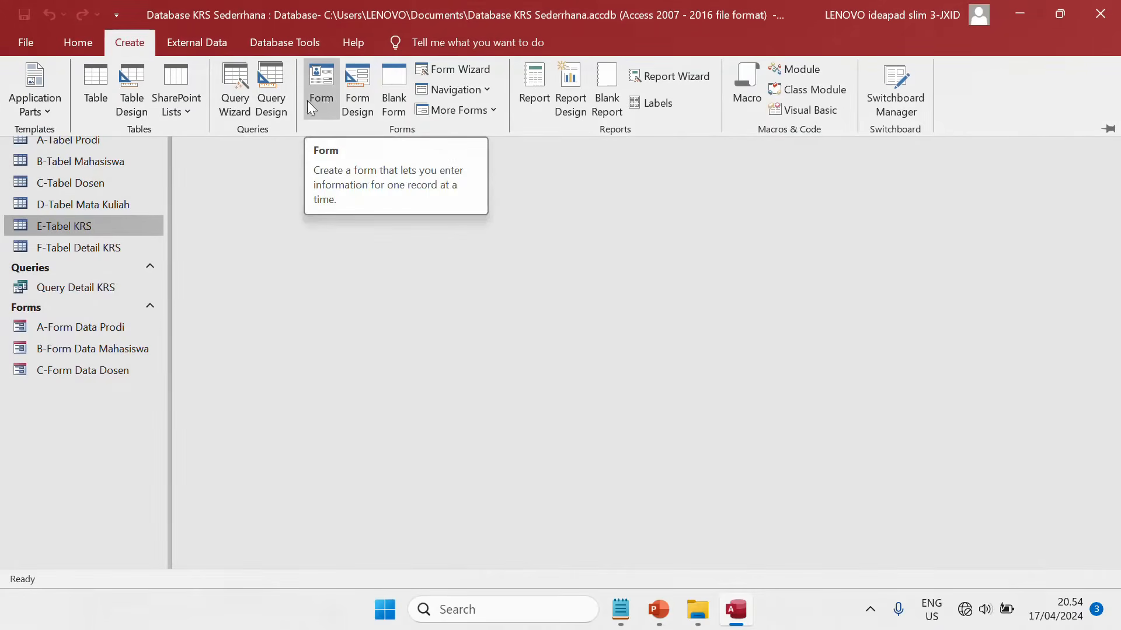
pyautogui.click(117, 206)
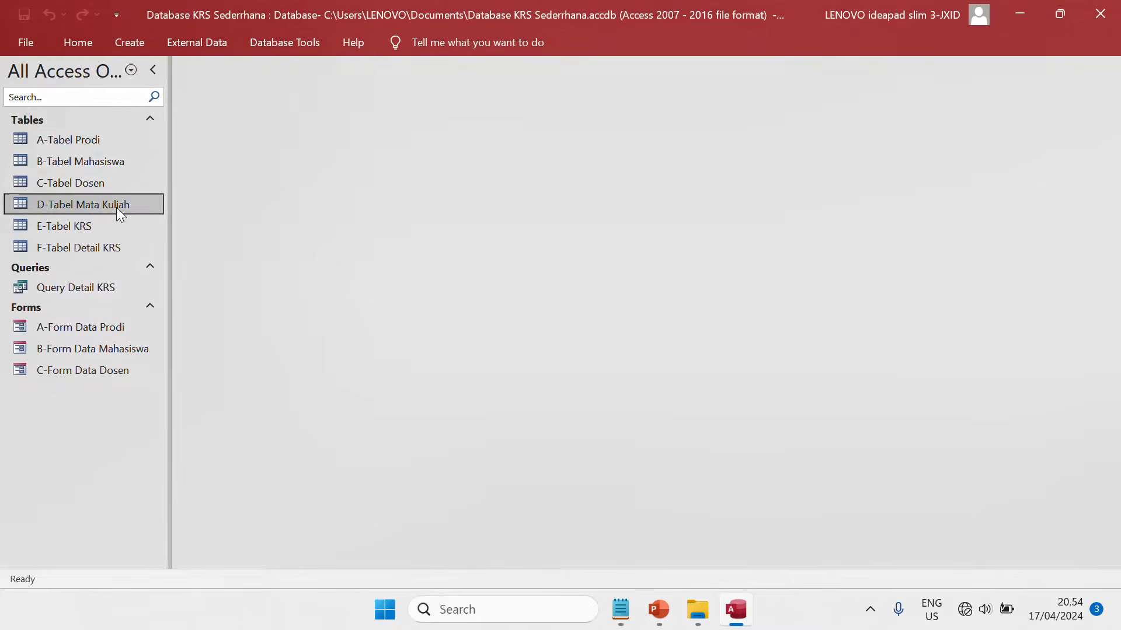
pyautogui.click(134, 45)
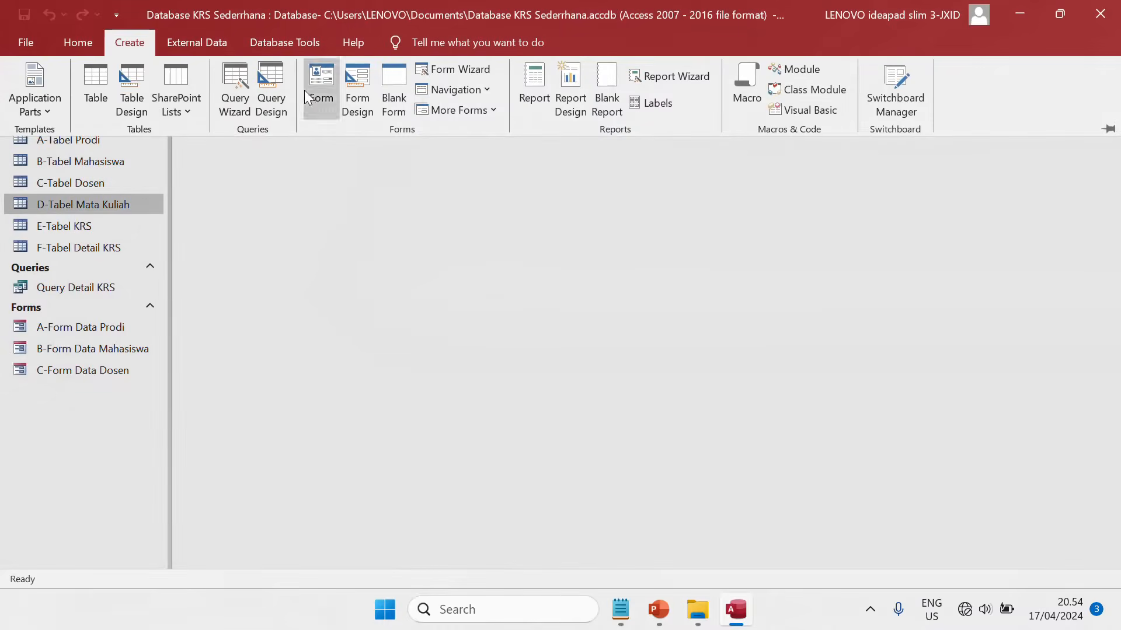
pyautogui.click(323, 86)
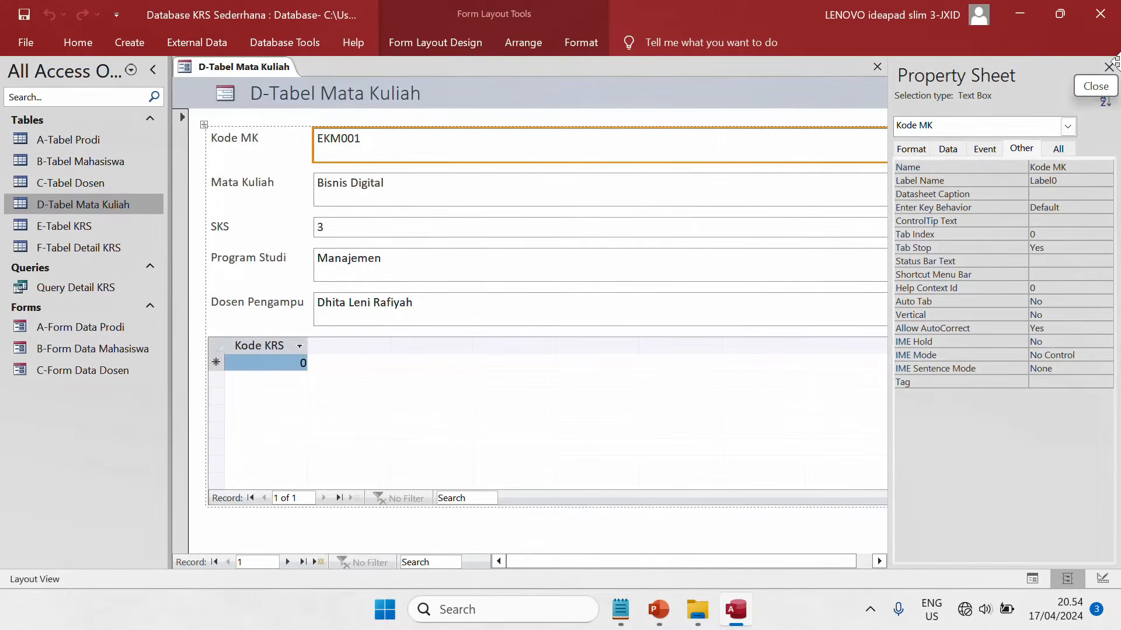
pyautogui.click(1107, 66)
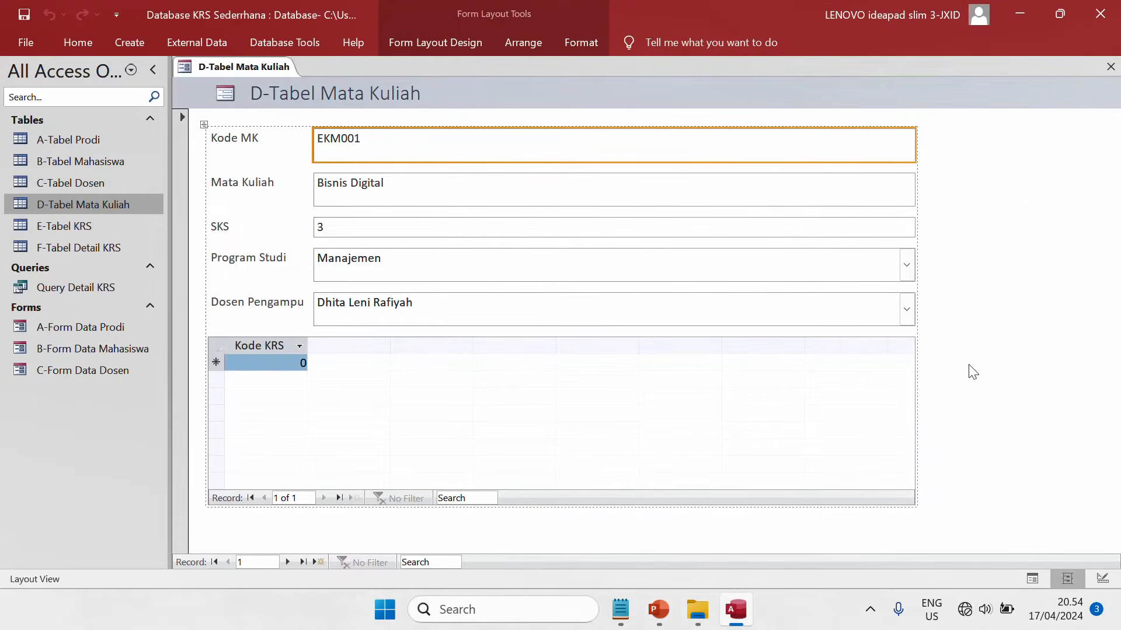
# Open the new form in Design View and delete the F-Tabel Detail KRS subform.
pyautogui.rightClick(243, 68)
pyautogui.click(293, 190)
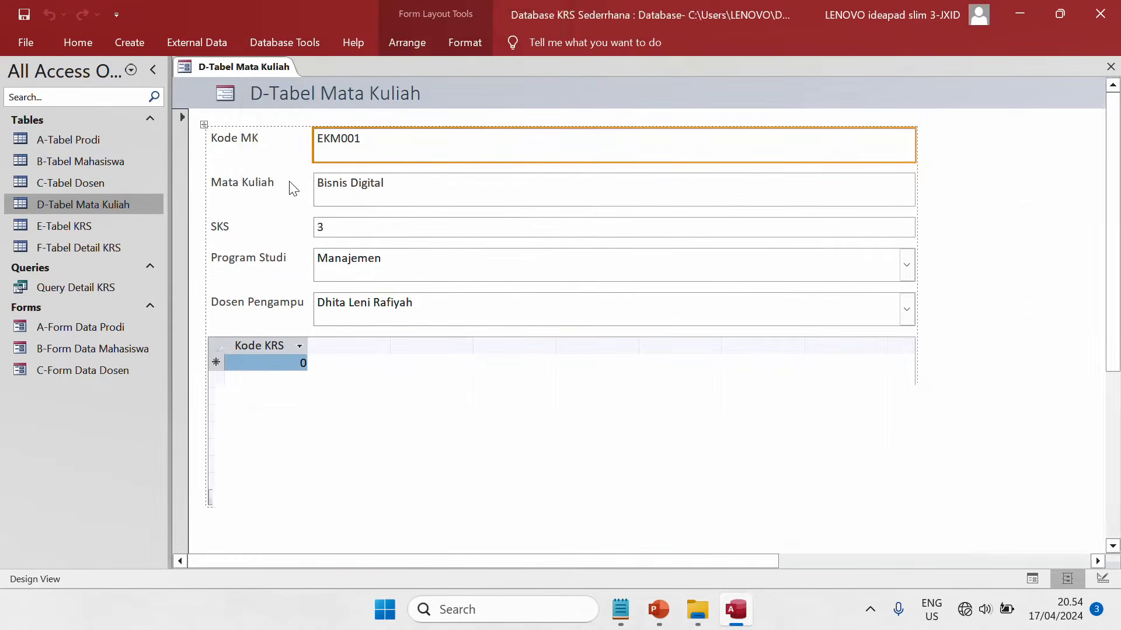
pyautogui.click(274, 410)
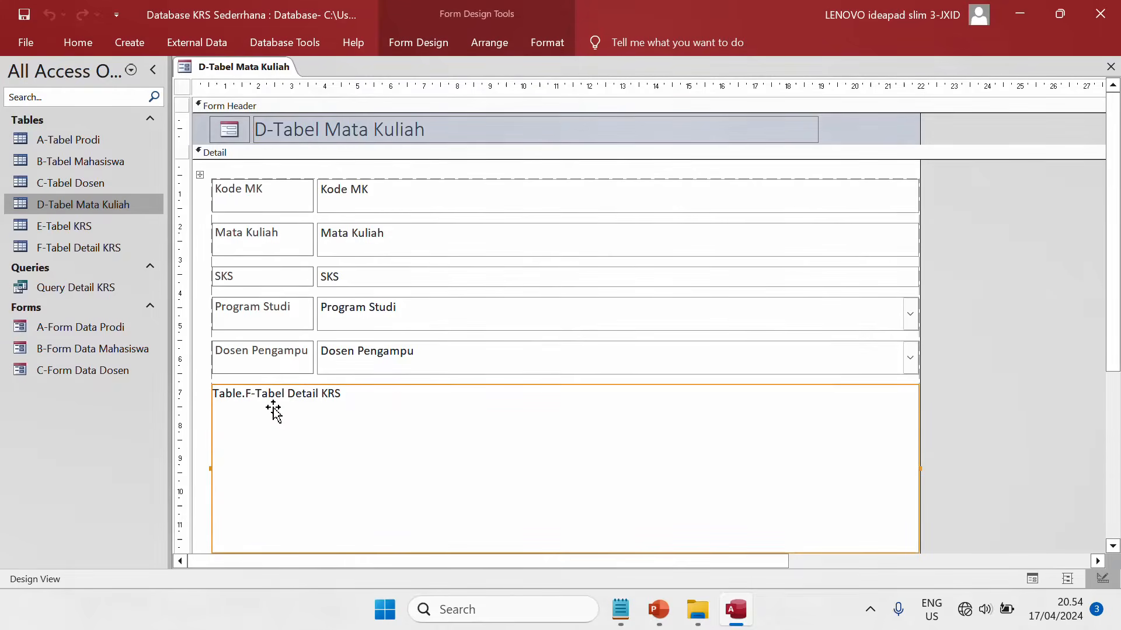
pyautogui.press('Delete')
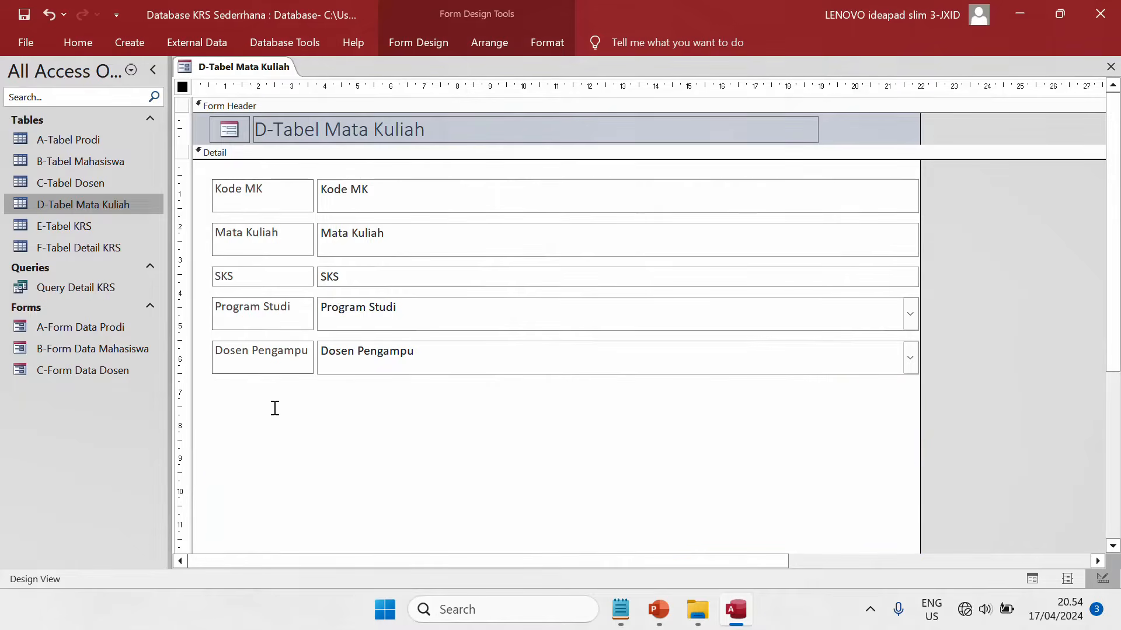
# Narrow the Detail fields and the header title to end near 12.5 cm, and reduce the form width to about 14 cm.
pyautogui.click(467, 197)
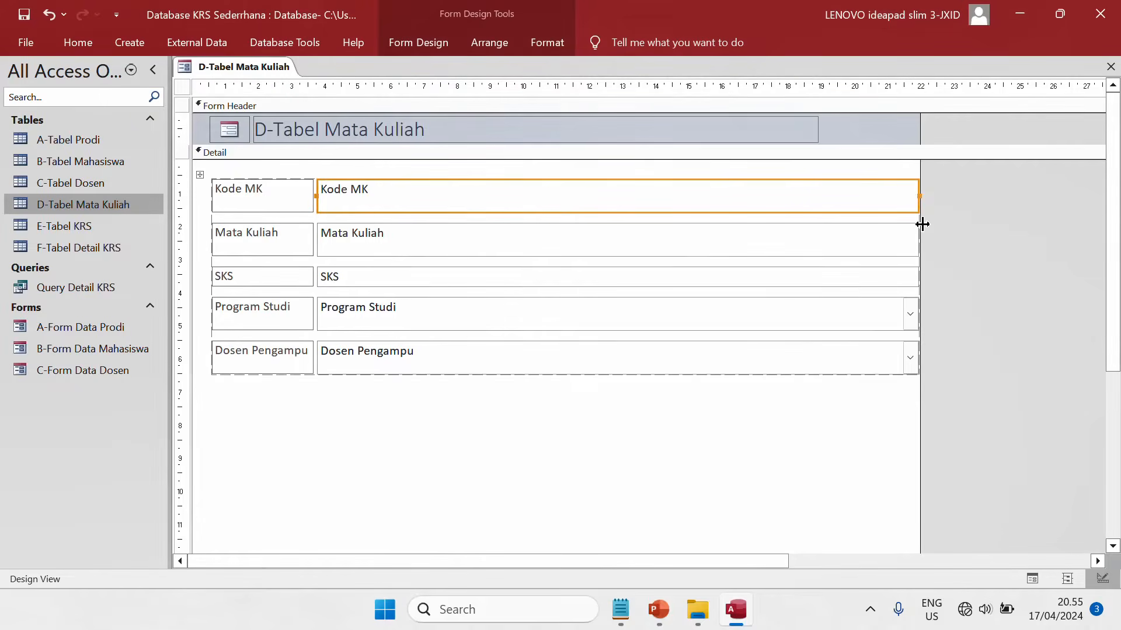
pyautogui.moveTo(897, 195); pyautogui.dragTo(690, 204)
pyautogui.moveTo(917, 196); pyautogui.dragTo(616, 197)
pyautogui.click(638, 140)
pyautogui.moveTo(816, 129); pyautogui.dragTo(616, 153)
pyautogui.moveTo(919, 238); pyautogui.dragTo(661, 287)
# Shorten the Detail section to about 7.5 cm and paste the copied command buttons into a Form Footer about 2 cm high.
pyautogui.scroll(-3, 624, 372)
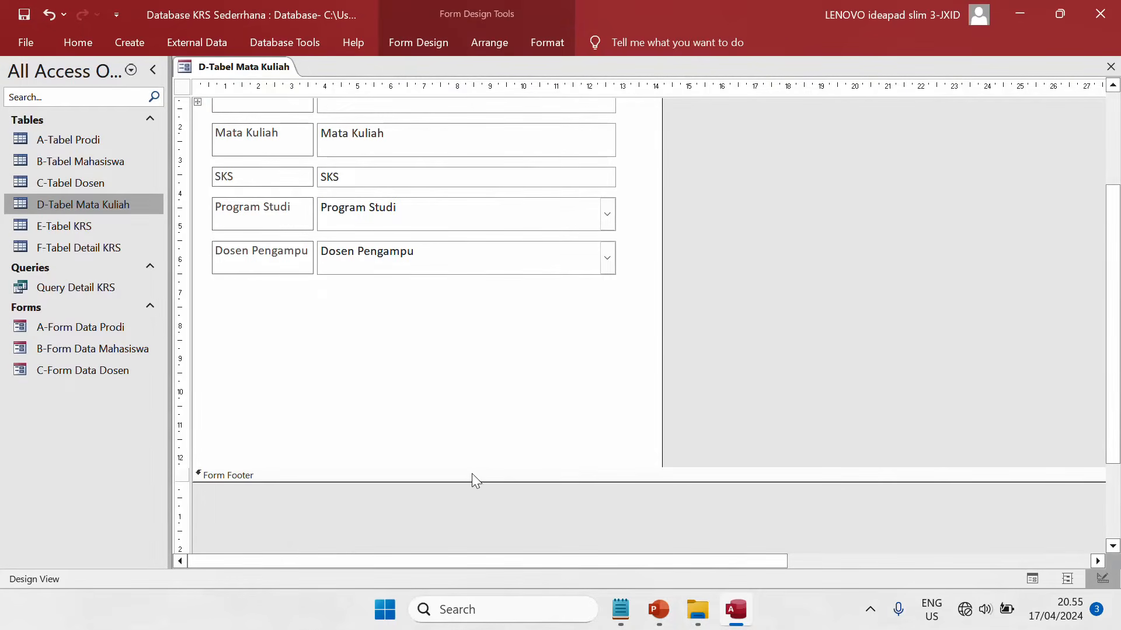
pyautogui.moveTo(470, 466); pyautogui.dragTo(447, 392)
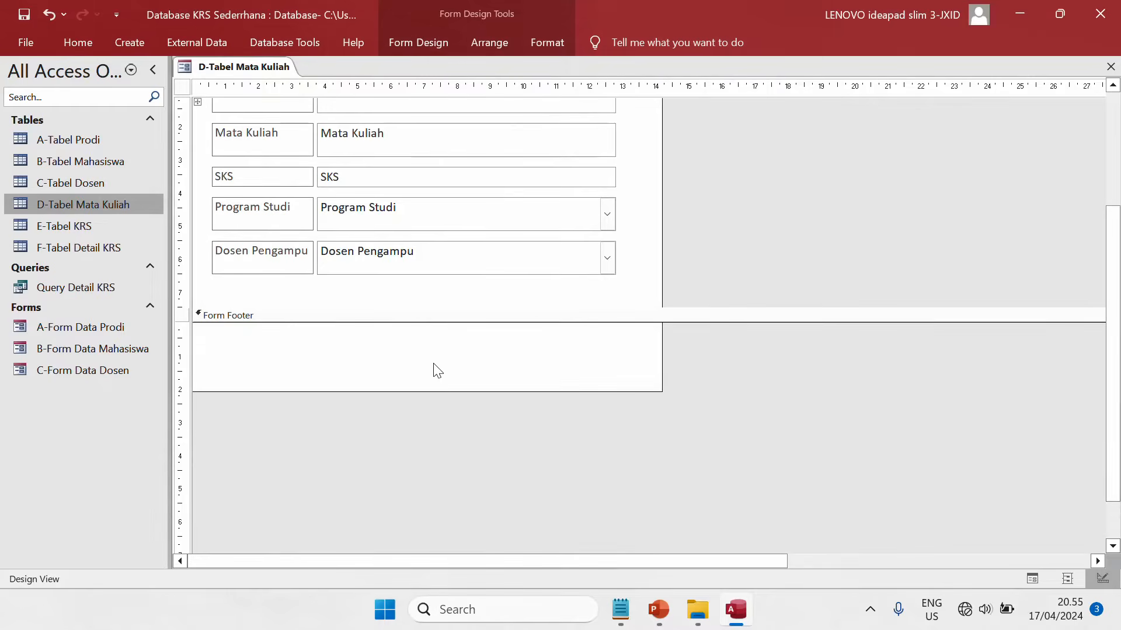
pyautogui.rightClick(428, 354)
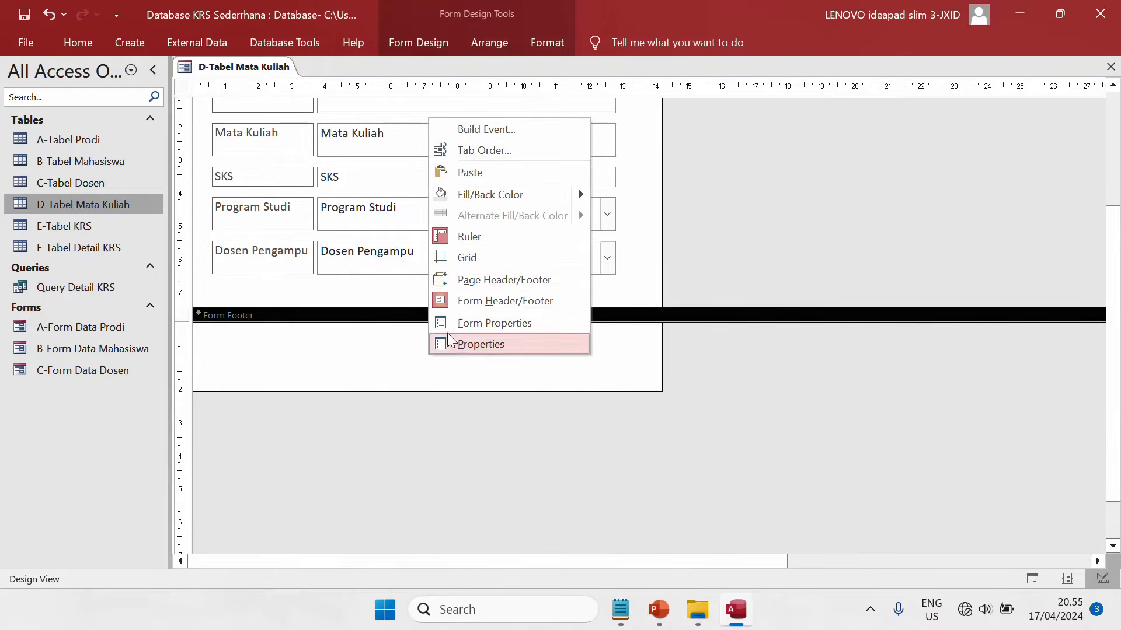
pyautogui.click(469, 173)
pyautogui.moveTo(515, 335); pyautogui.dragTo(529, 348)
pyautogui.click(582, 455)
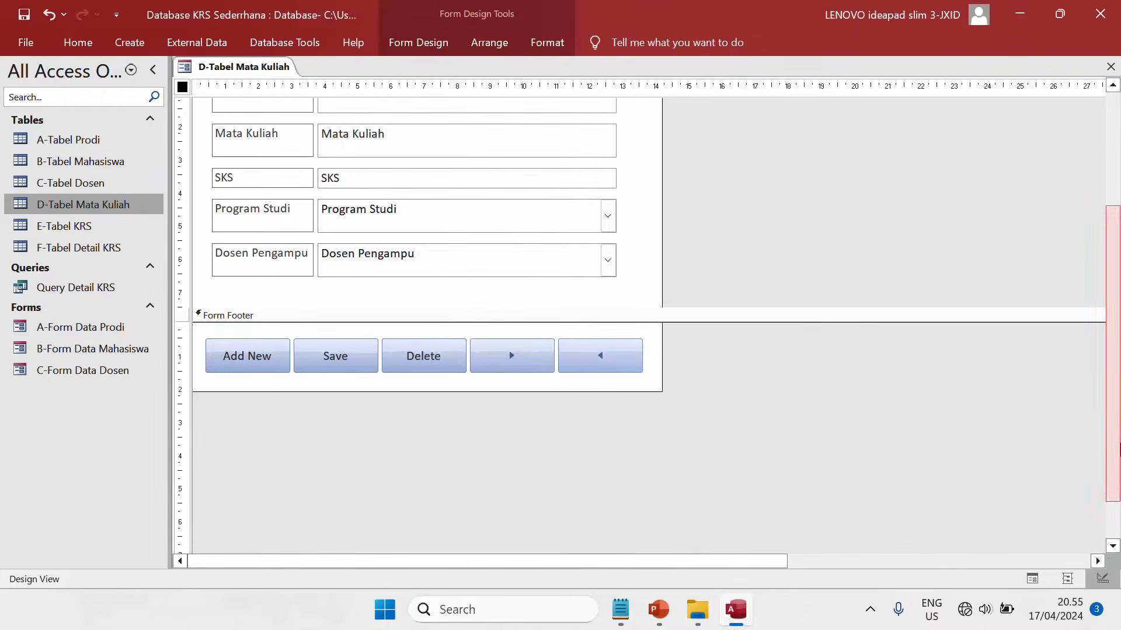
# Set the height of all labels and fields in the Detail section to 0.7 cm.
pyautogui.scroll(3, 870, 437)
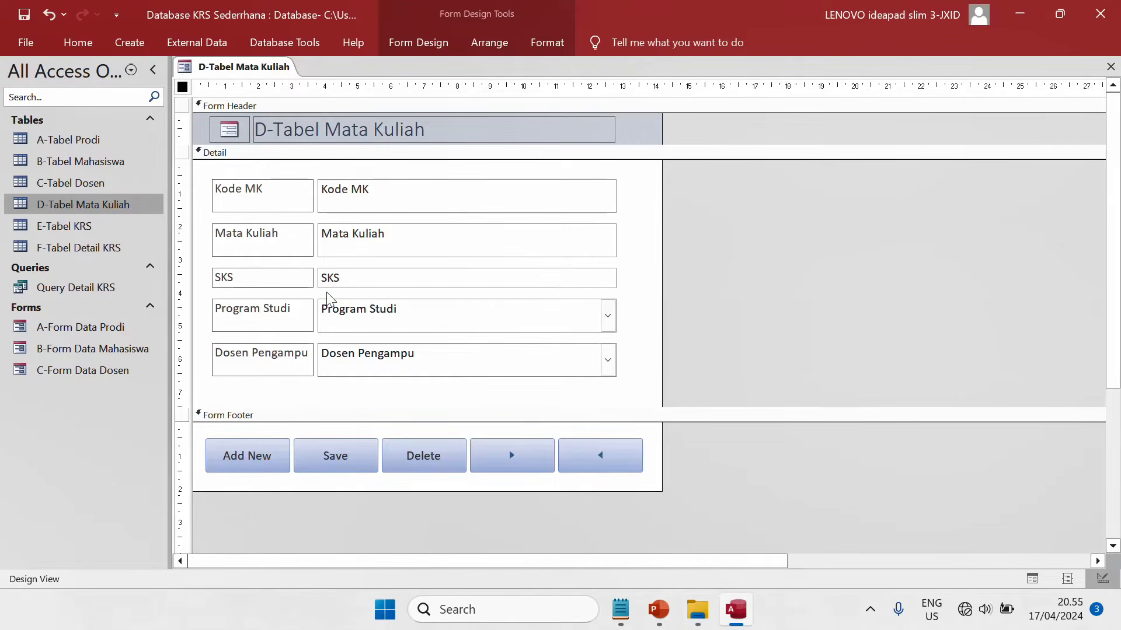
pyautogui.moveTo(641, 383); pyautogui.dragTo(204, 168)
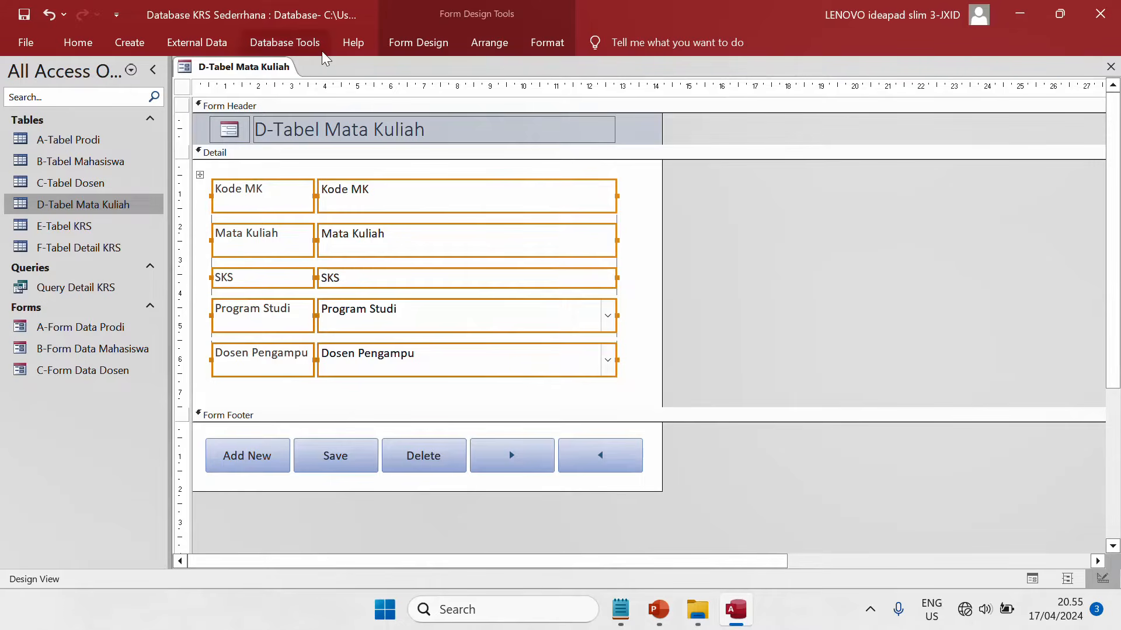
pyautogui.click(402, 46)
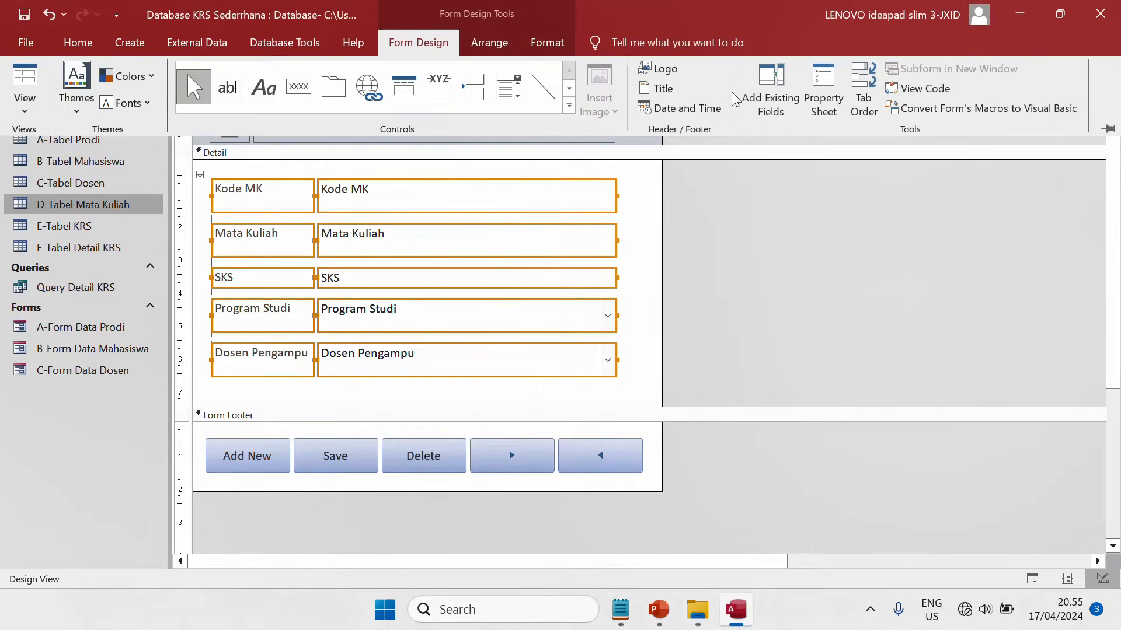
pyautogui.click(814, 107)
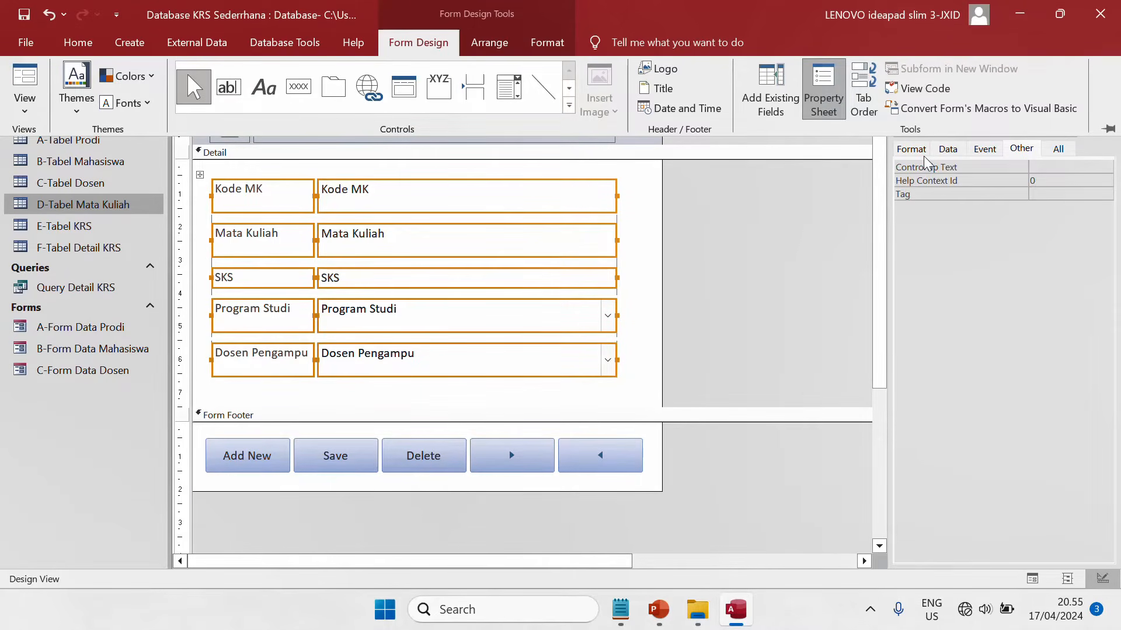
pyautogui.click(1060, 198)
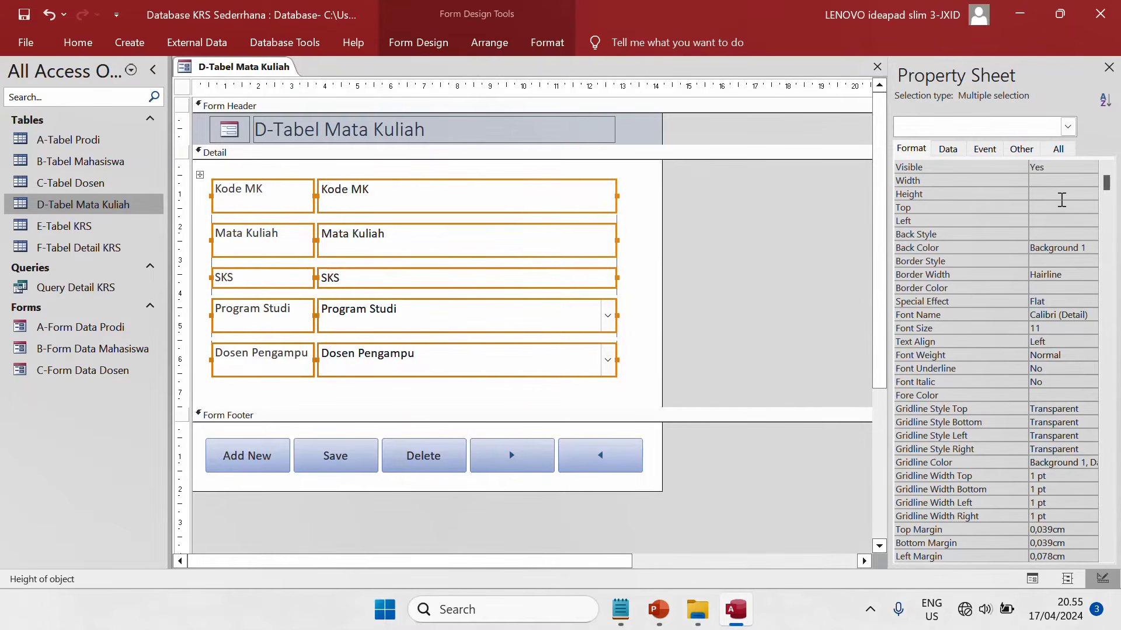
pyautogui.write('7')
pyautogui.press('Return')
pyautogui.click(788, 315)
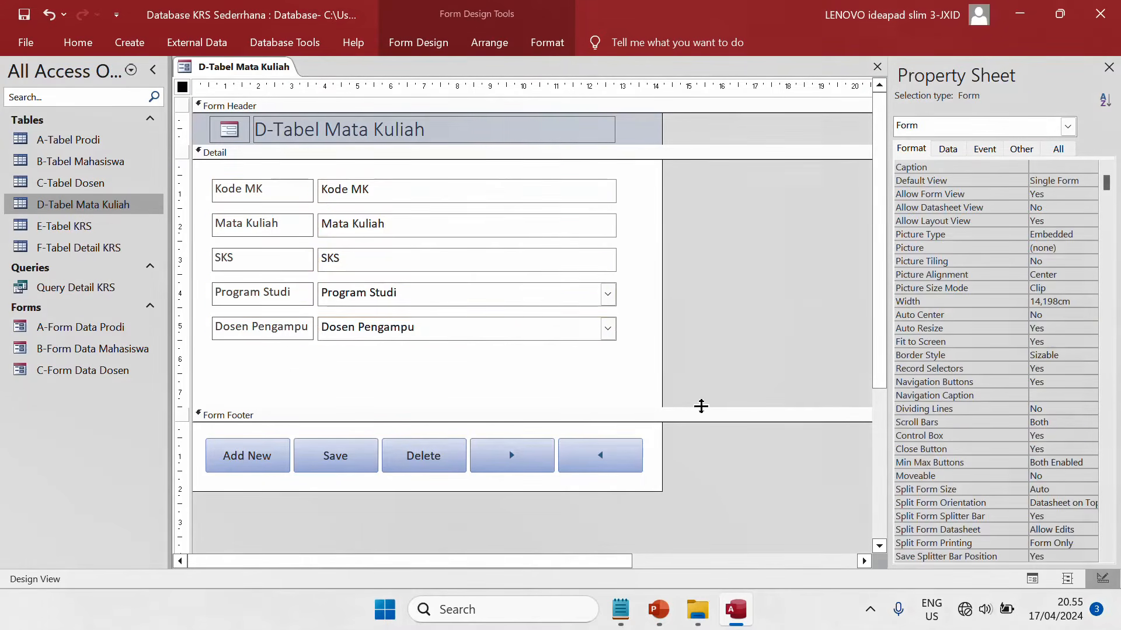
# Set the Form Footer's back color to light gray #ECECEC and shorten the Detail section to about 6.3 cm.
pyautogui.rightClick(657, 492)
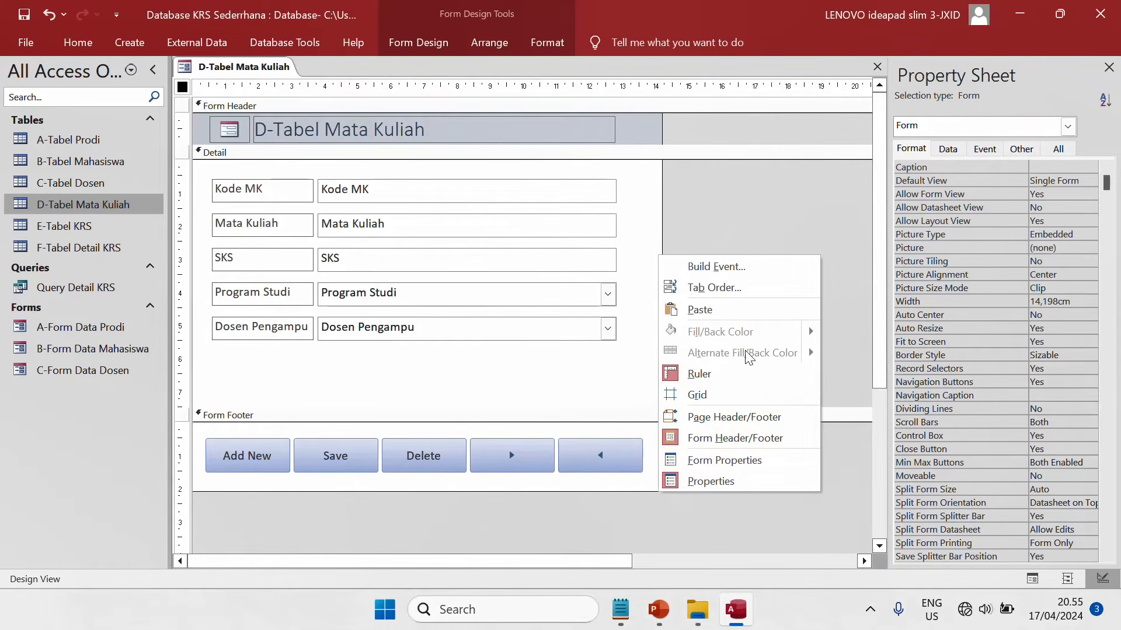
pyautogui.rightClick(646, 479)
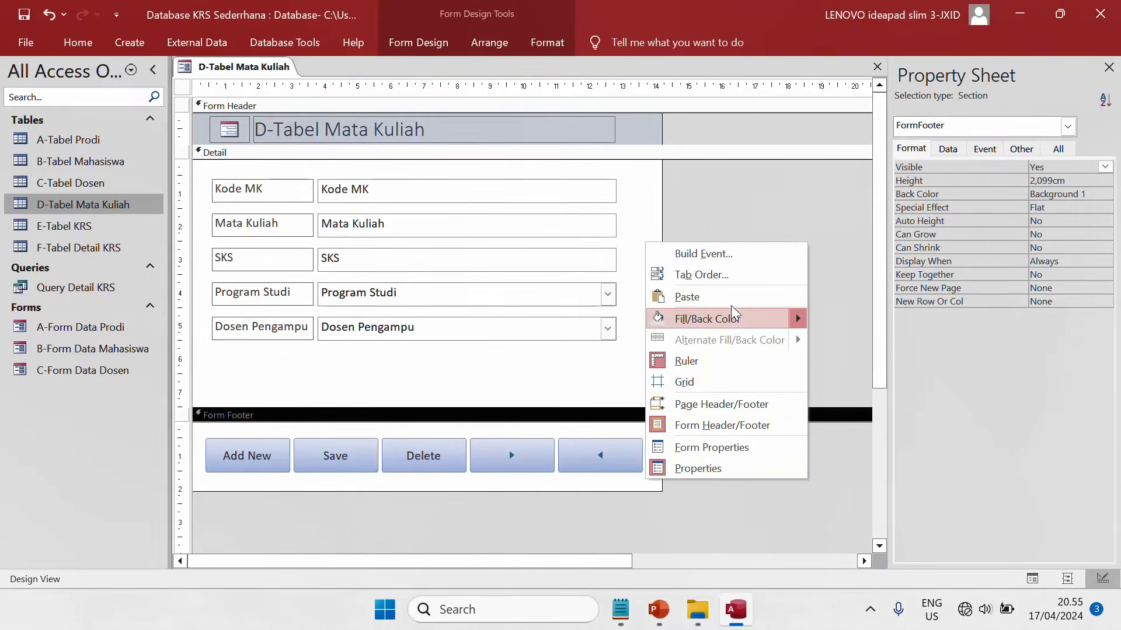
pyautogui.moveTo(785, 318)
pyautogui.click(815, 355)
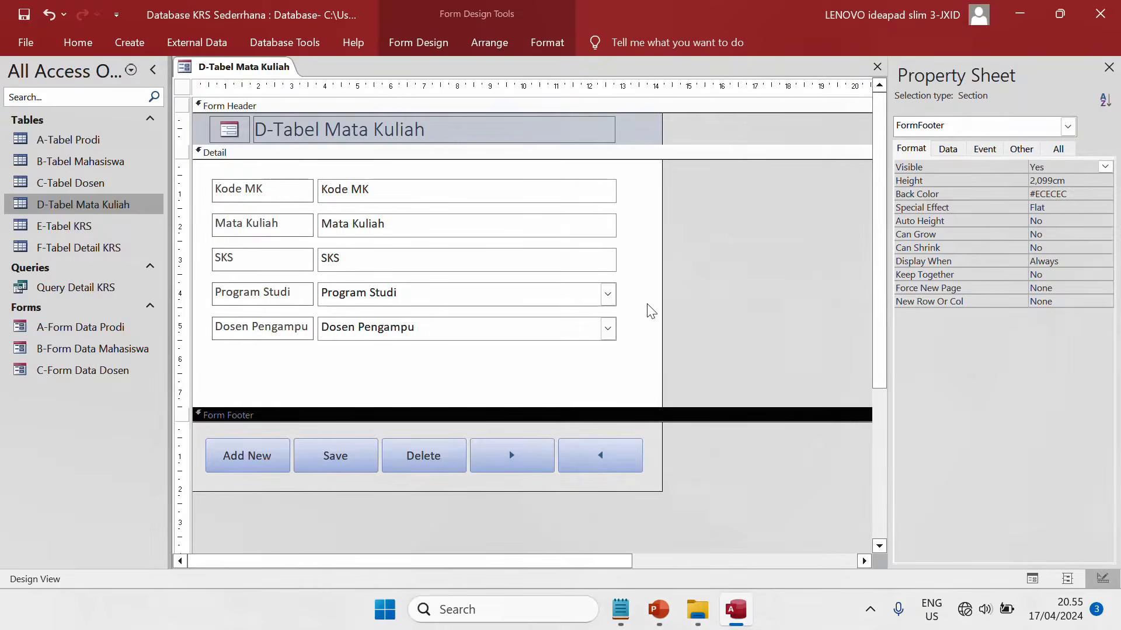
pyautogui.click(648, 310)
pyautogui.moveTo(586, 409); pyautogui.dragTo(590, 369)
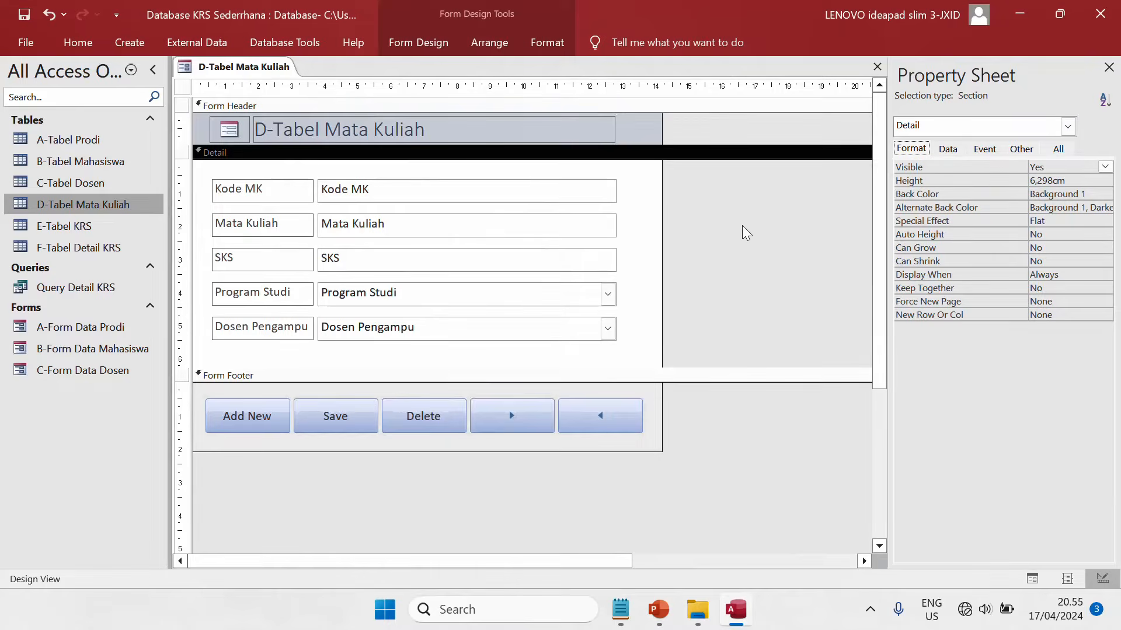
# Set the form's Auto Center property to Yes and Record Selectors to No.
pyautogui.click(703, 296)
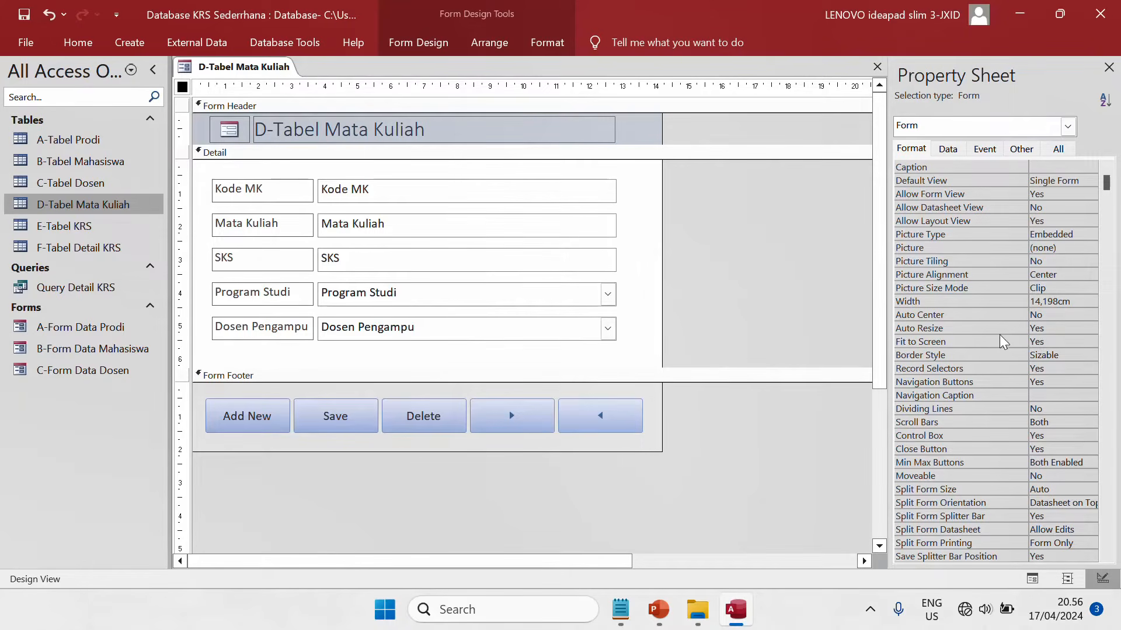
pyautogui.click(1051, 314)
pyautogui.click(1089, 314)
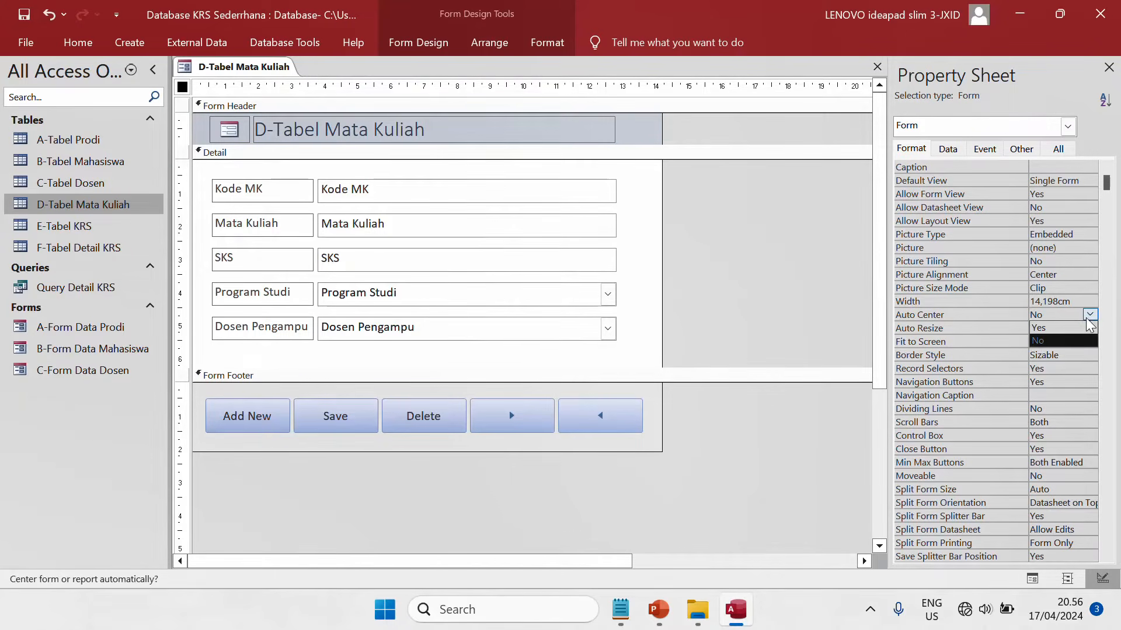
pyautogui.click(1083, 328)
pyautogui.click(1072, 367)
pyautogui.click(1089, 368)
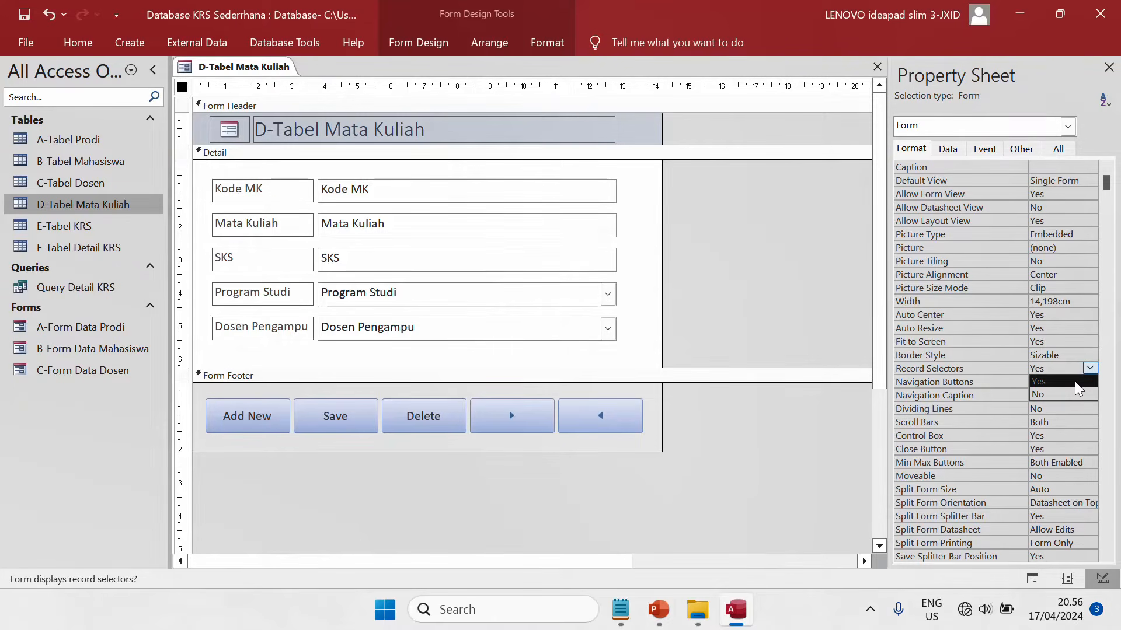
pyautogui.click(1077, 395)
# Set the form's Navigation Buttons property to No and Min Max Buttons to None.
pyautogui.click(1080, 381)
pyautogui.click(1089, 381)
pyautogui.click(1091, 407)
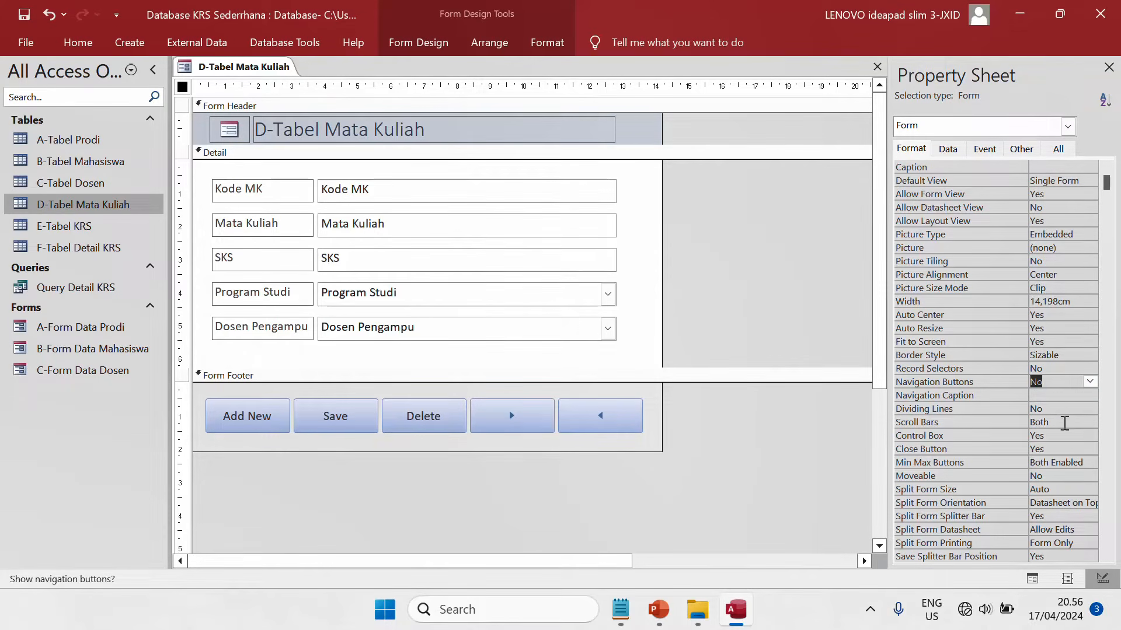
pyautogui.click(1089, 462)
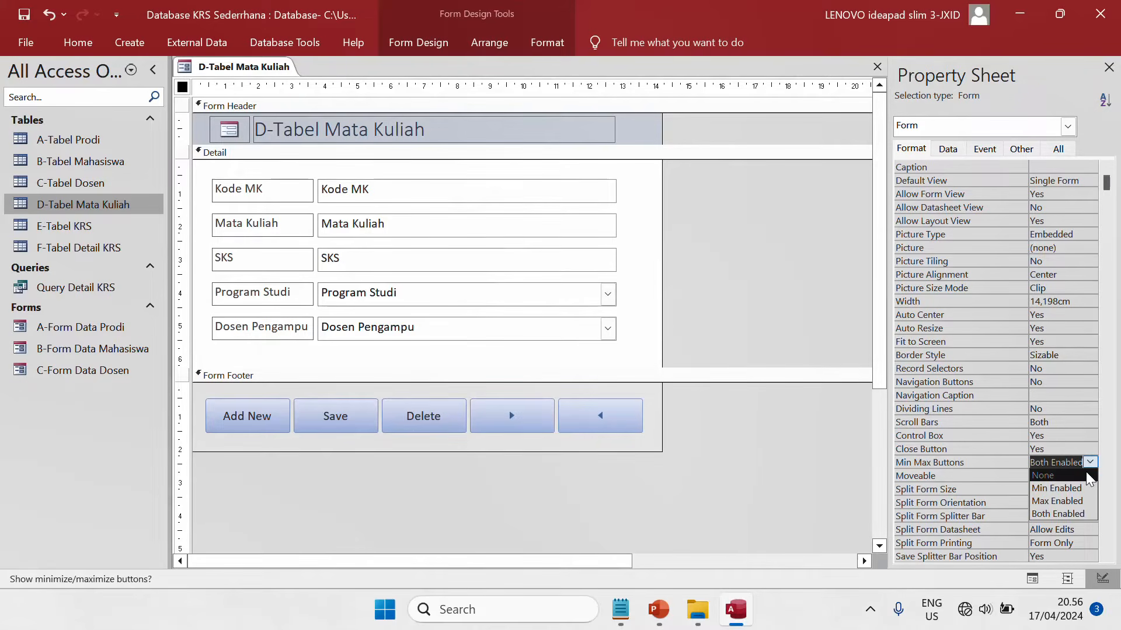
pyautogui.click(1074, 475)
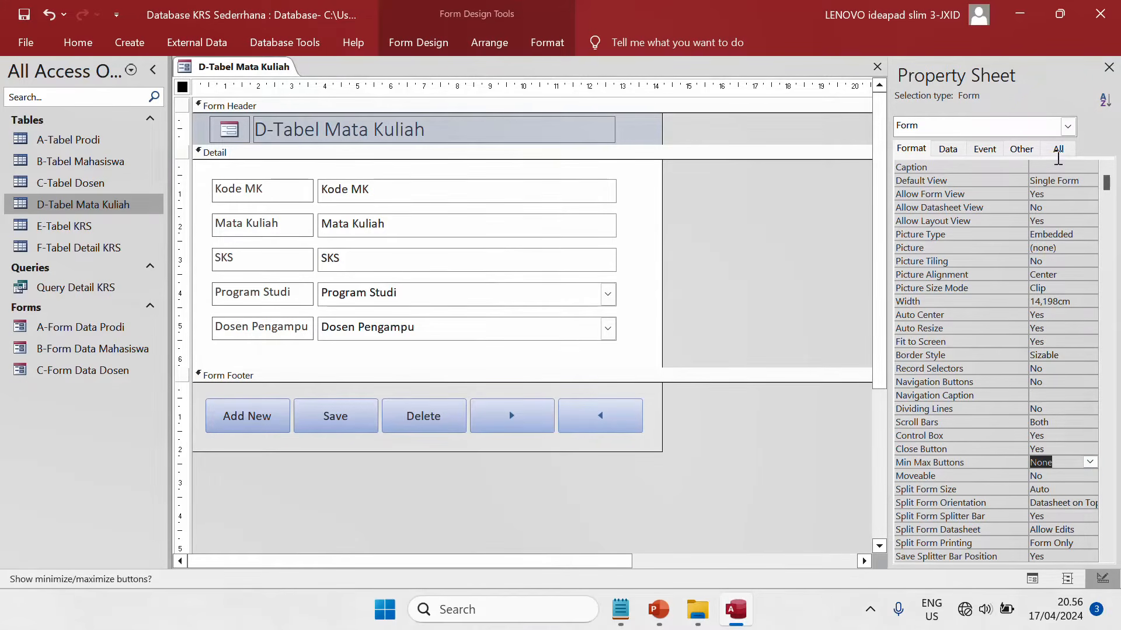
# Set the form's Pop Up and Modal properties to Yes and close the Property Sheet.
pyautogui.click(1056, 149)
pyautogui.click(1021, 151)
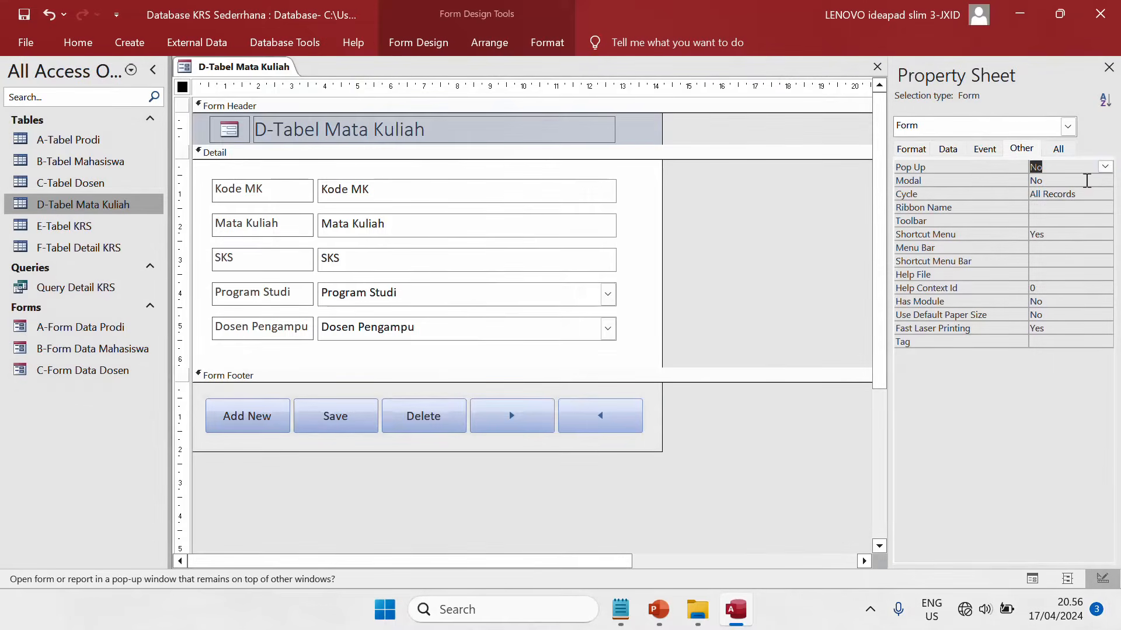
pyautogui.click(1104, 167)
pyautogui.click(1096, 180)
pyautogui.click(1103, 180)
pyautogui.click(1097, 194)
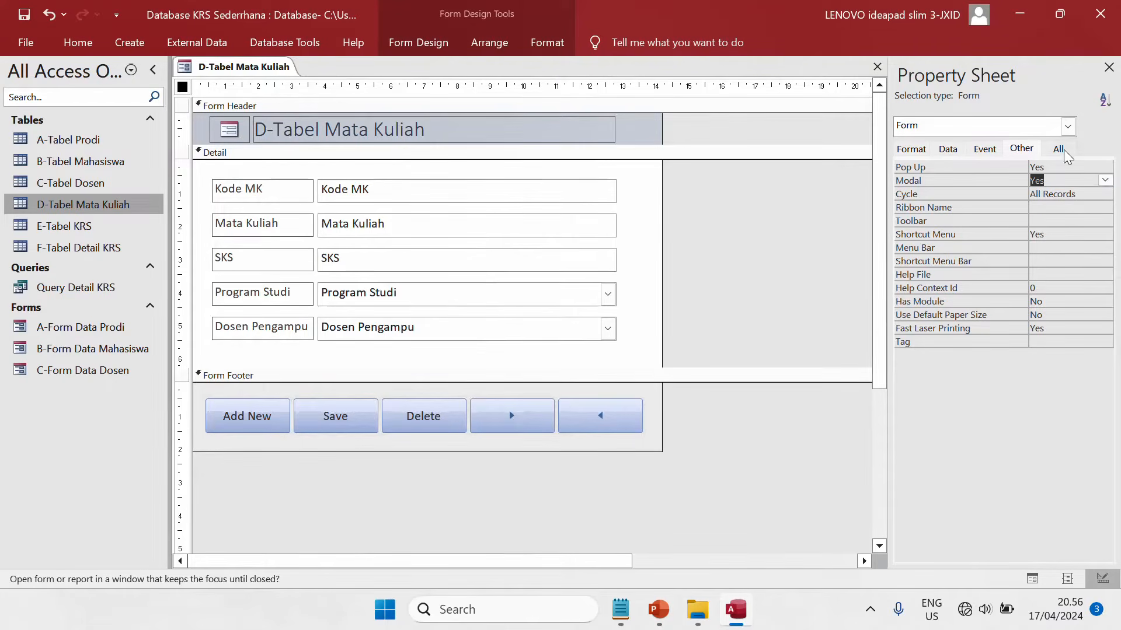
pyautogui.click(1109, 68)
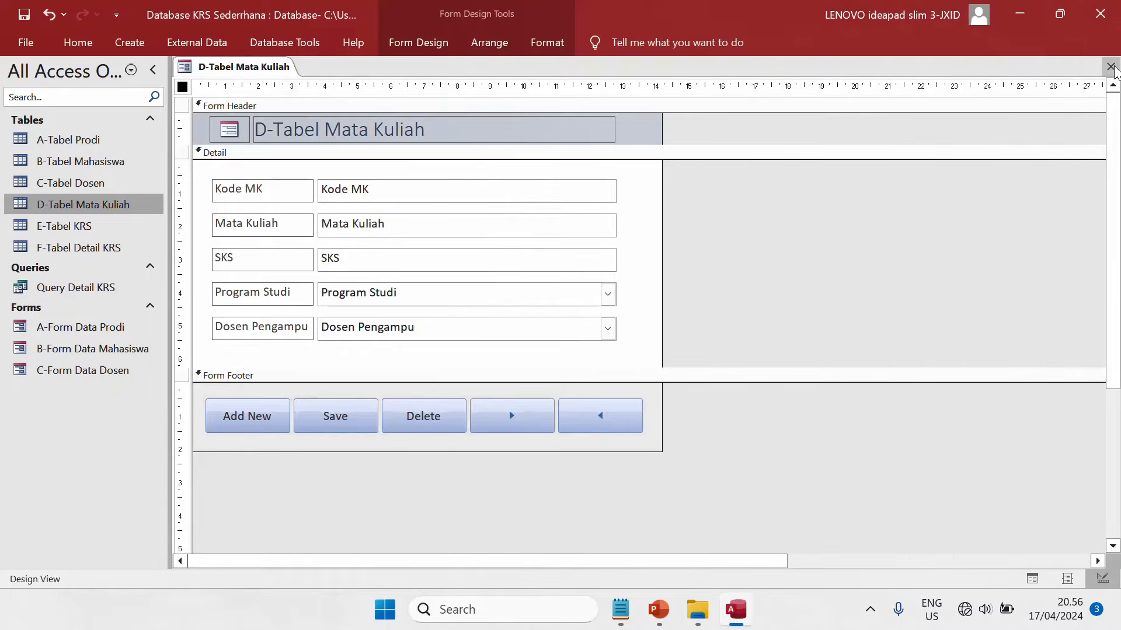
# Close the new form and save it under the name D-Form Data Mata Kuliah.
pyautogui.rightClick(272, 67)
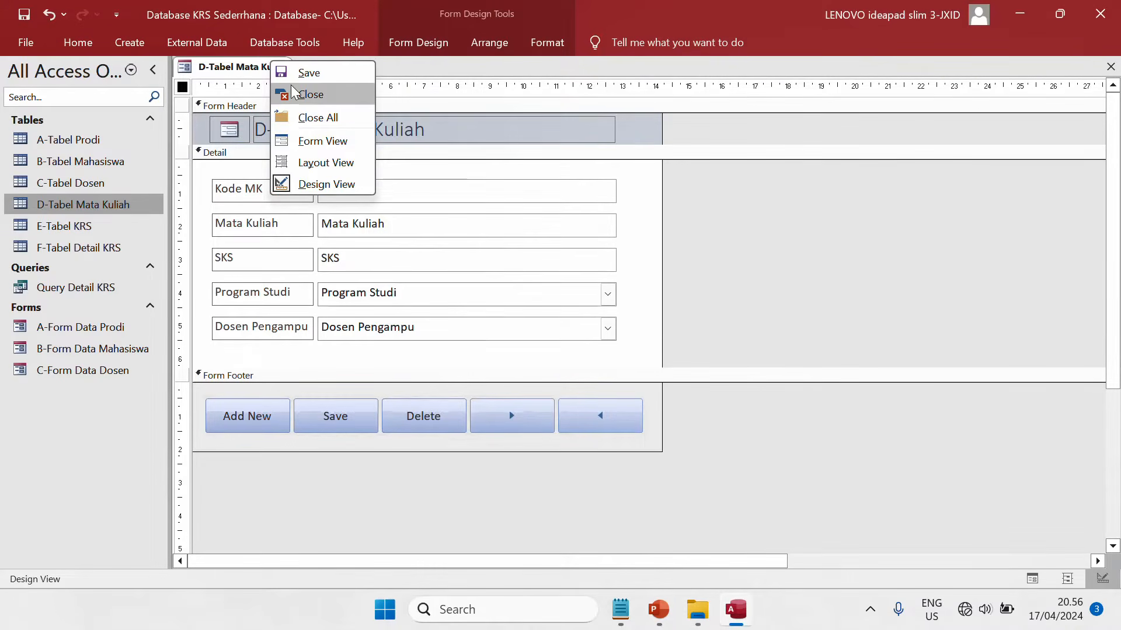
pyautogui.click(310, 94)
pyautogui.click(501, 350)
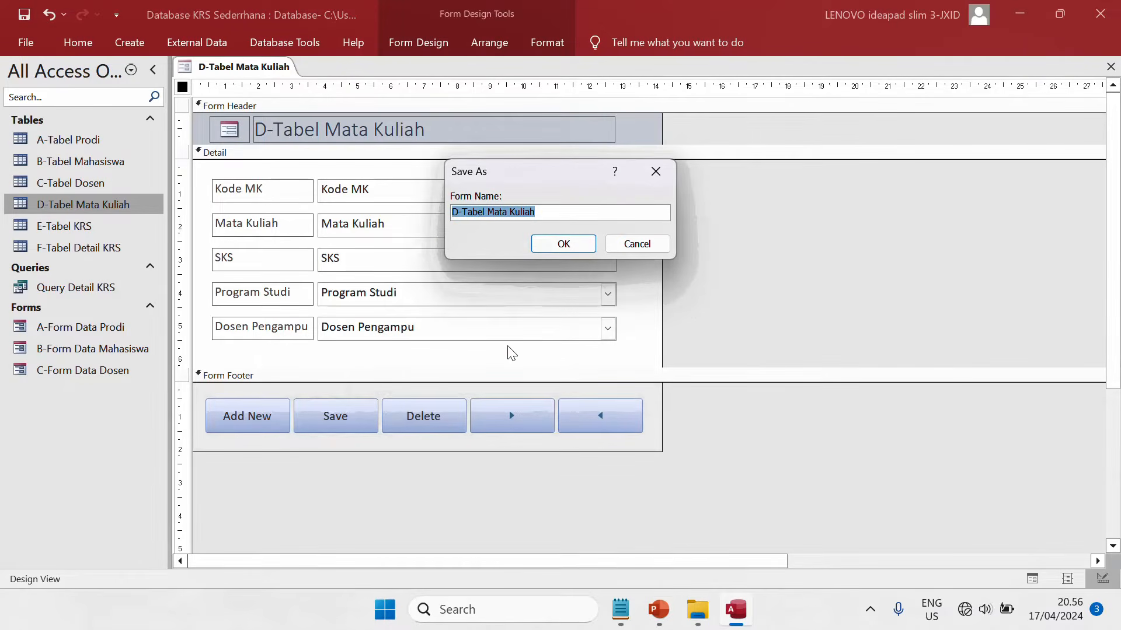
pyautogui.write('d')
pyautogui.press('BackSpace')
pyautogui.press('capslock')
pyautogui.write('D-fORM')
pyautogui.press('capslock')
pyautogui.press('BackSpace')
pyautogui.press('BackSpace')
pyautogui.press('BackSpace')
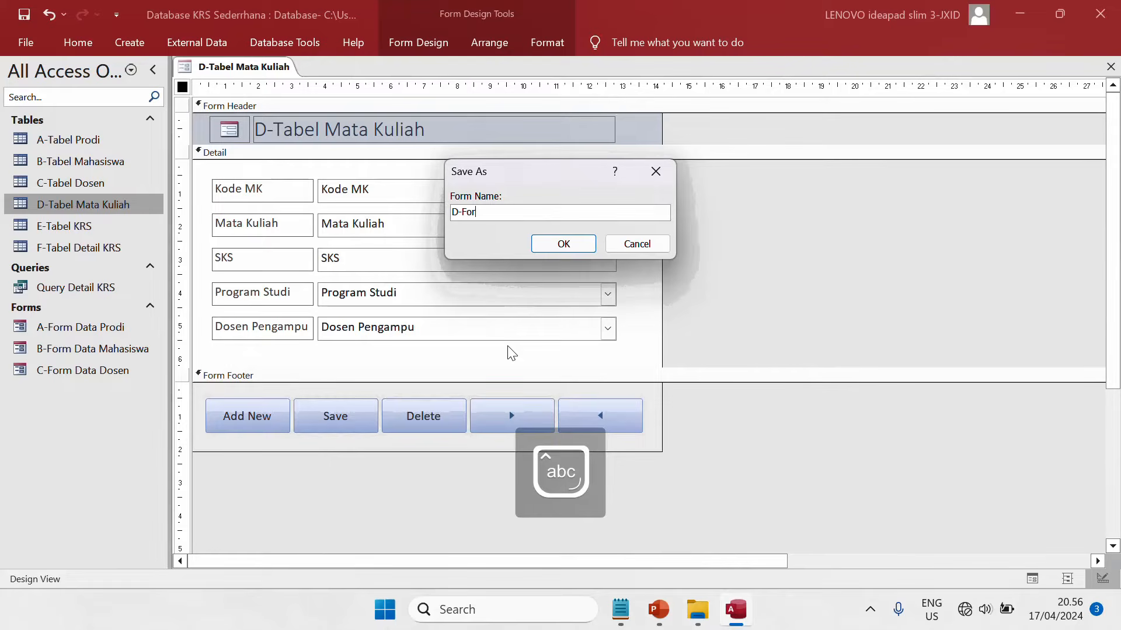
pyautogui.write('orm Data Mata Kuliah')
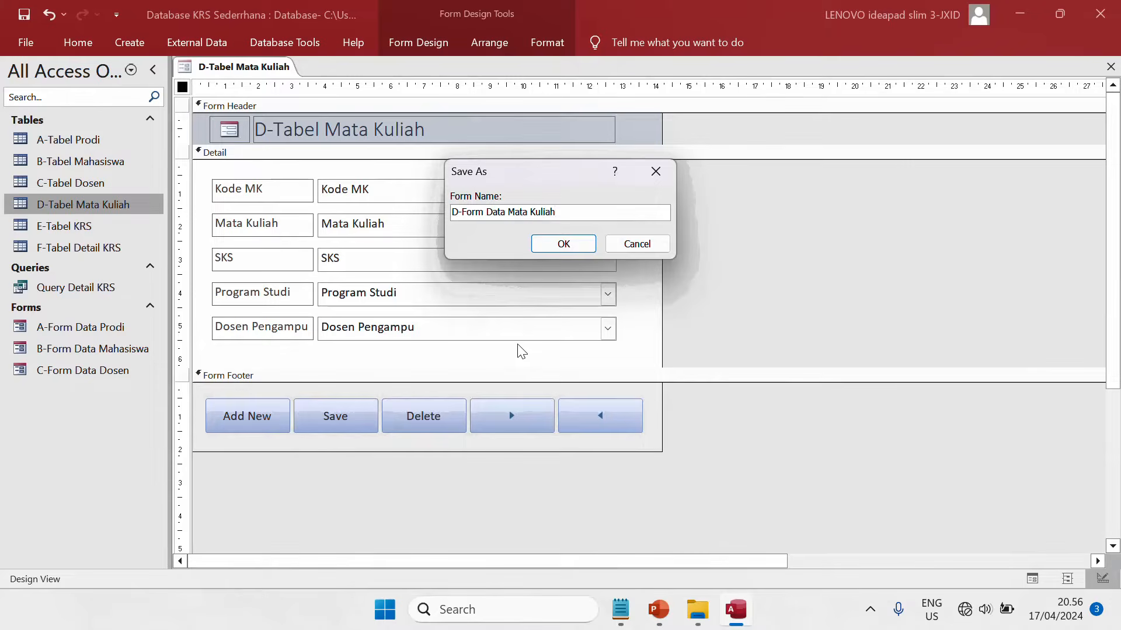
pyautogui.click(564, 244)
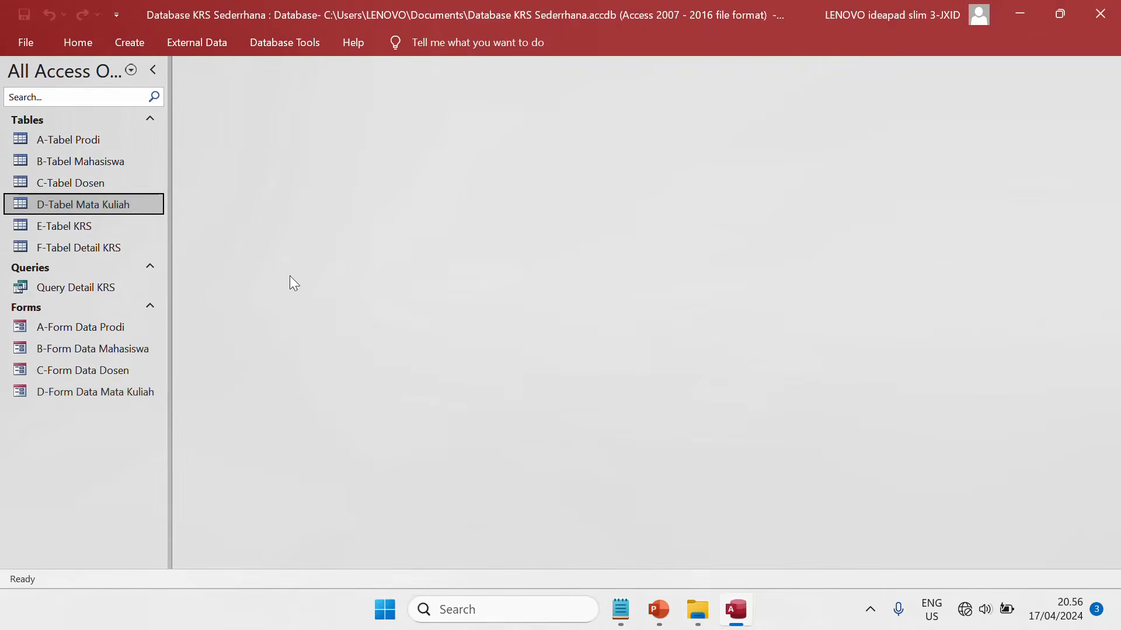
# Open the D-Tabel Mata Kuliah table, widen its Mata Kuliah column to fit the course names, and close it with the layout saved.
pyautogui.doubleClick(85, 201)
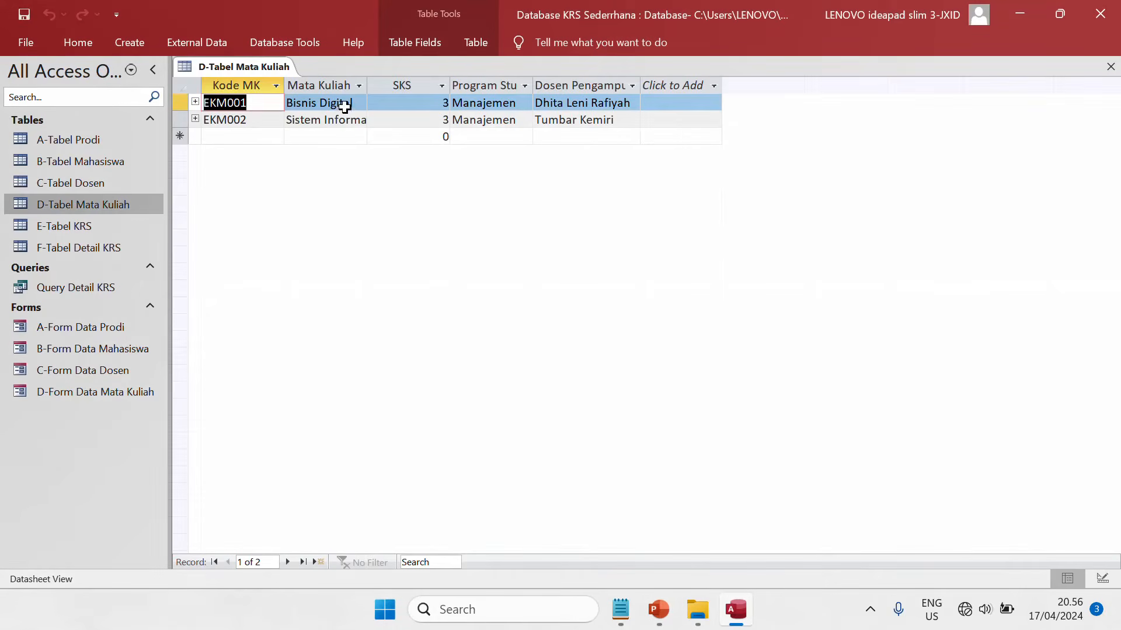
pyautogui.moveTo(371, 85); pyautogui.dragTo(390, 88)
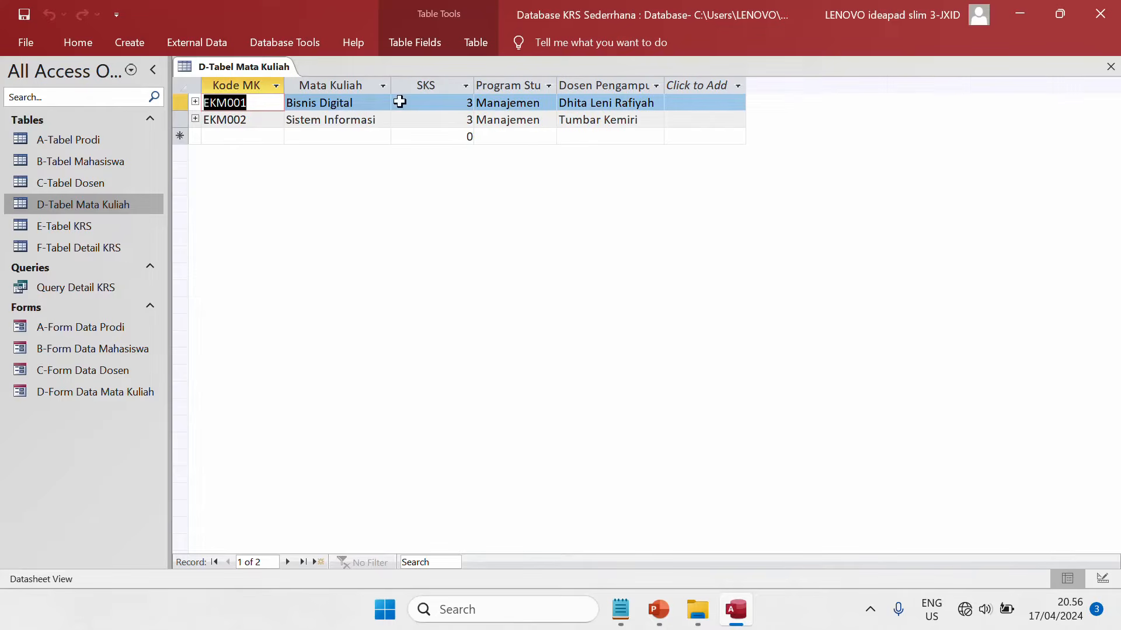
pyautogui.rightClick(268, 72)
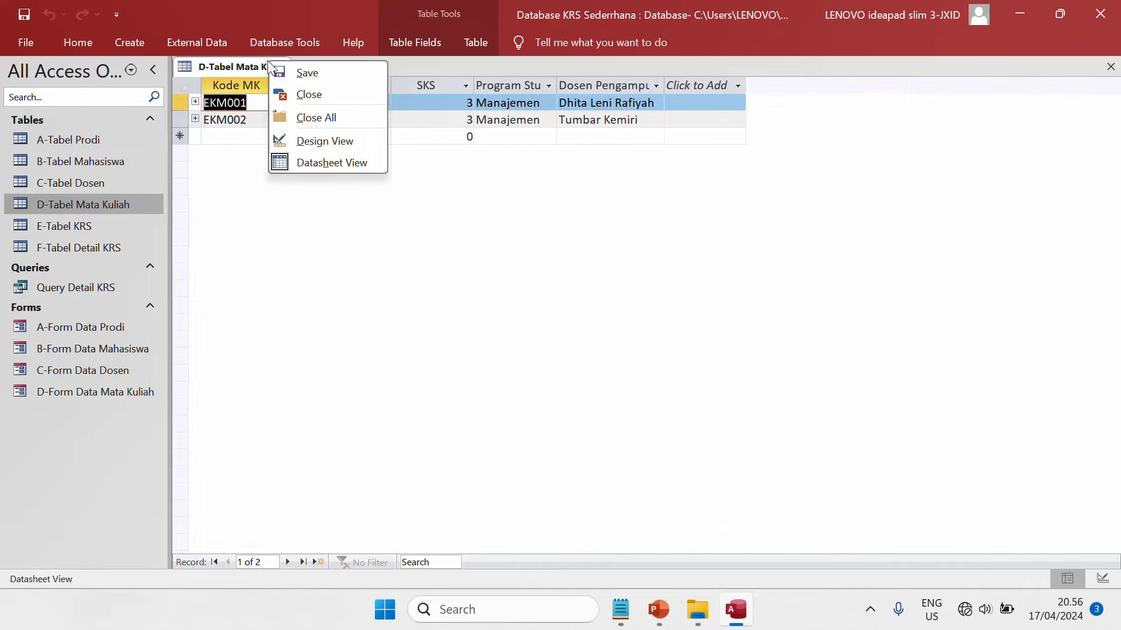
pyautogui.click(303, 97)
pyautogui.click(493, 353)
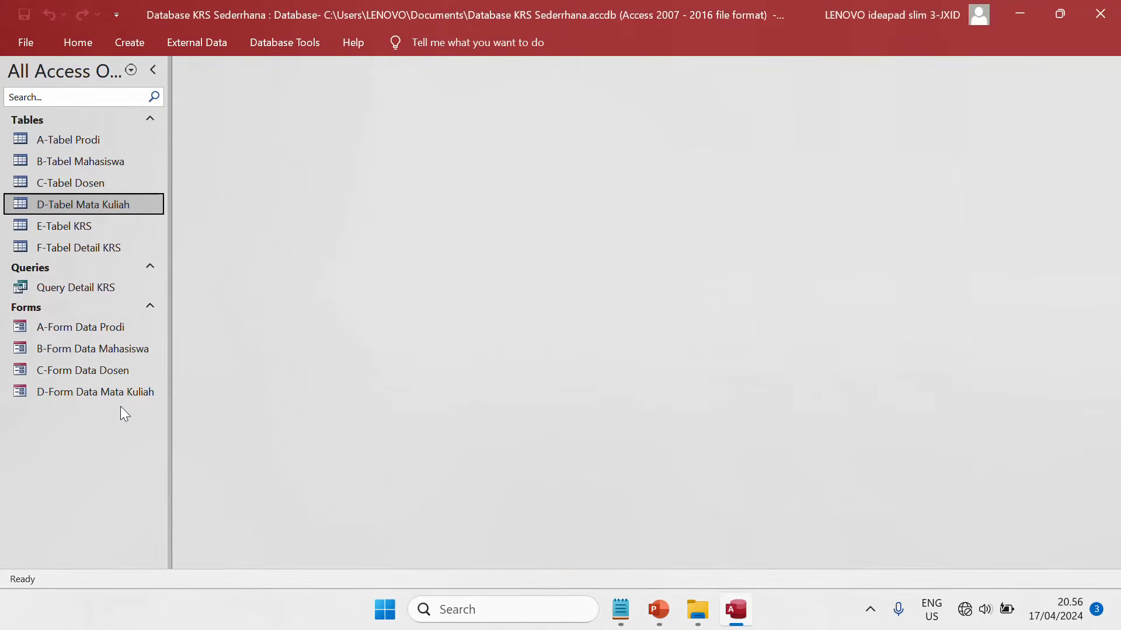
# Open D-Form Data Mata Kuliah and start a new record with Kode MK EKM003.
pyautogui.doubleClick(97, 394)
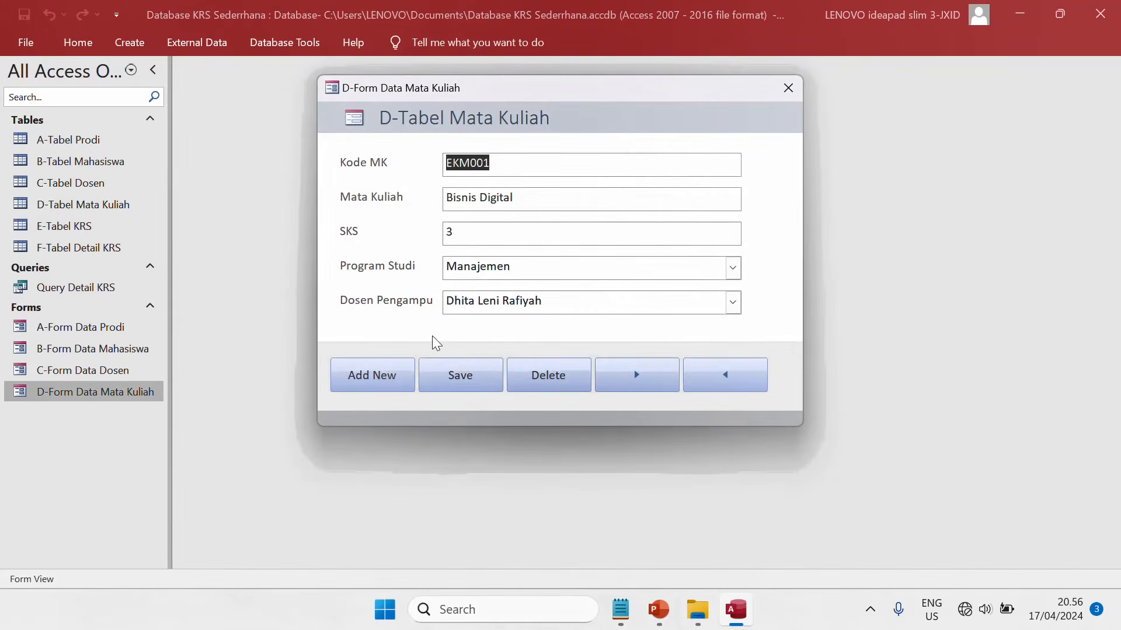
pyautogui.click(386, 386)
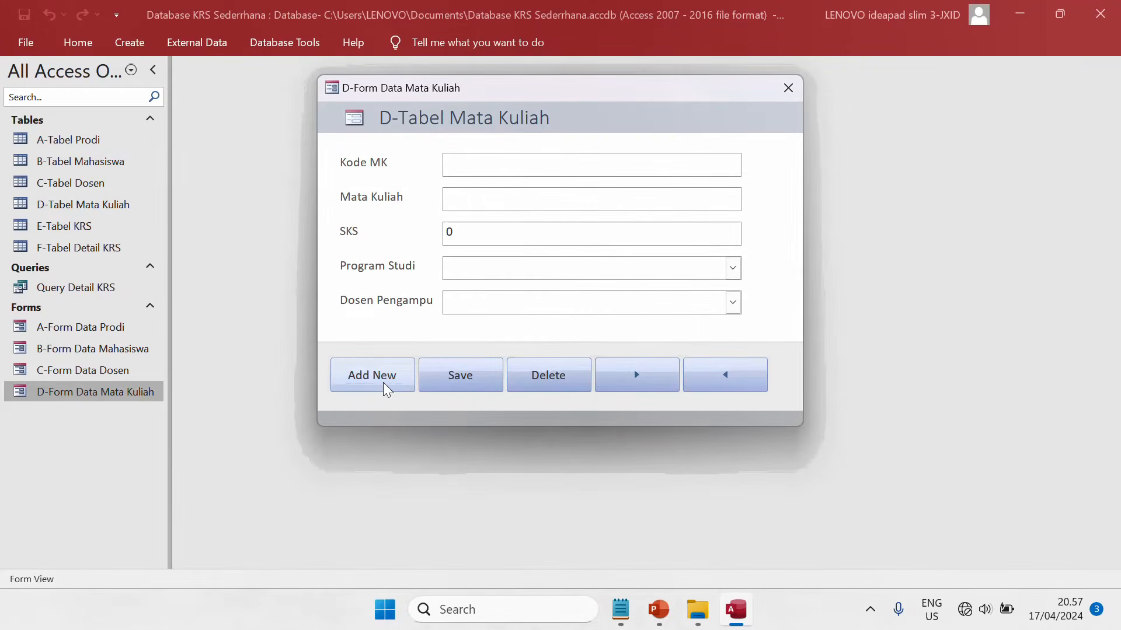
pyautogui.press('capslock')
pyautogui.write('EKM')
pyautogui.press('capslock')
pyautogui.write('00')
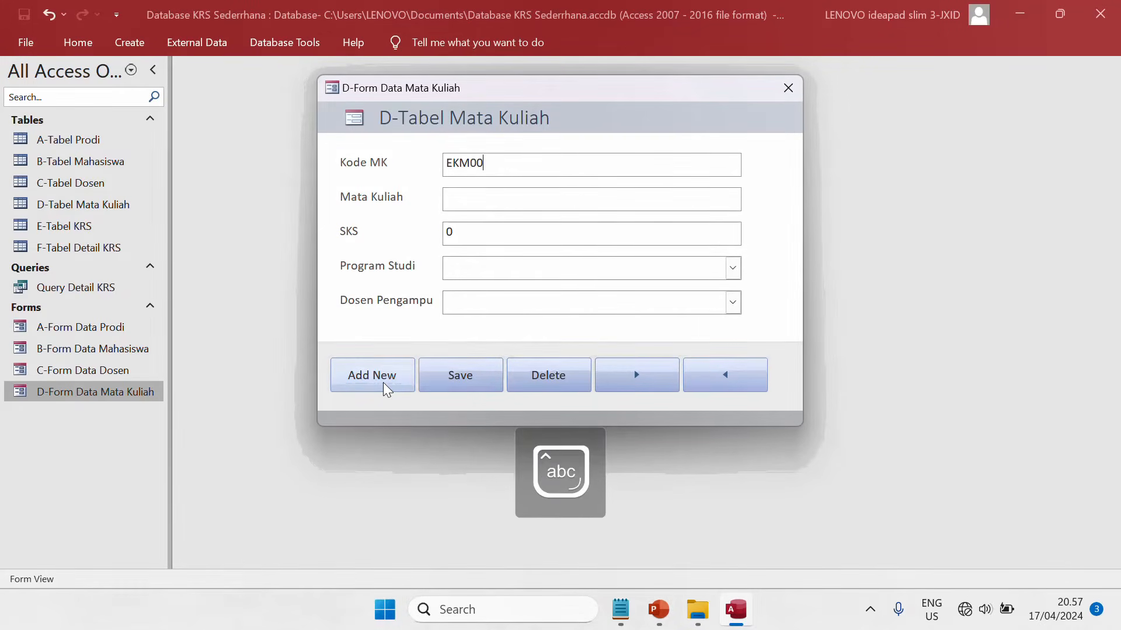
pyautogui.write('3')
# Fill in Kewirausahaan as the record's Mata Kuliah and set SKS to 3.
pyautogui.press('capslock')
pyautogui.write('KEW')
pyautogui.press('BackSpace')
pyautogui.press('BackSpace')
pyautogui.press('capslock')
pyautogui.write('ewirausahaan')
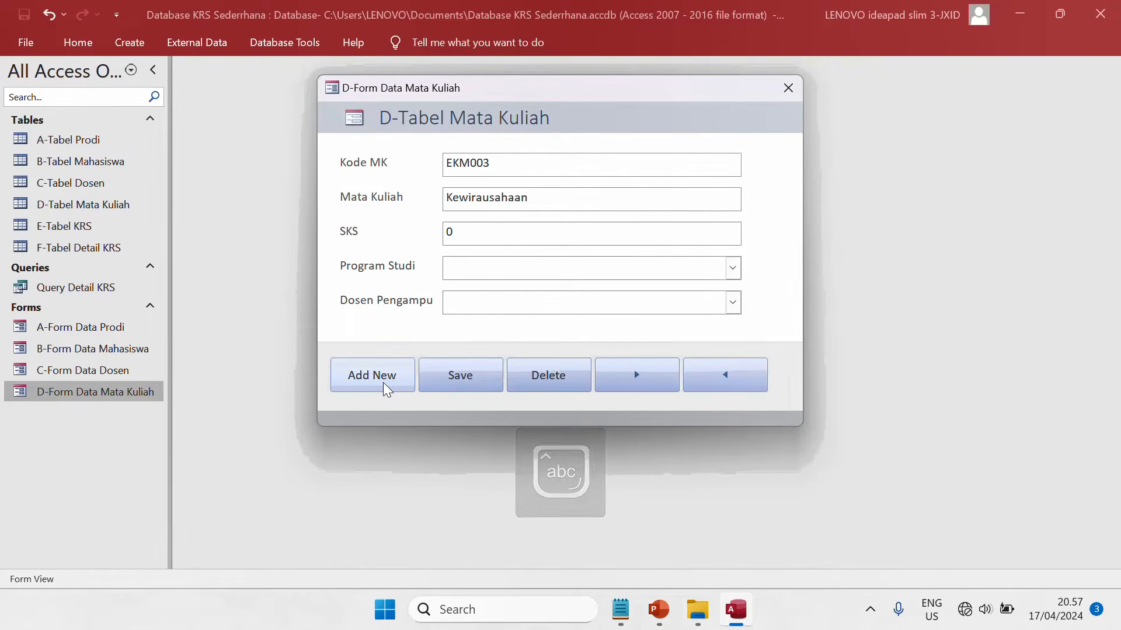
pyautogui.click(453, 232)
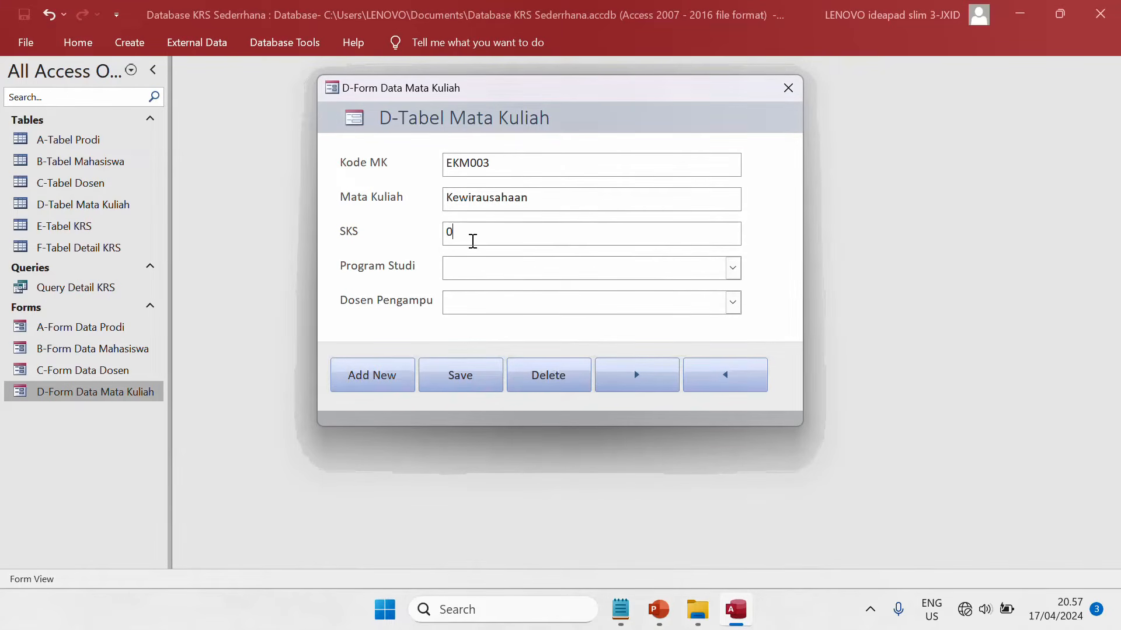
pyautogui.press('BackSpace')
pyautogui.write('3')
# Choose Manajemen as Program Studi and the last listed lecturer as Dosen Pengampu, then save the record and close the form.
pyautogui.click(733, 268)
pyautogui.click(720, 292)
pyautogui.click(723, 297)
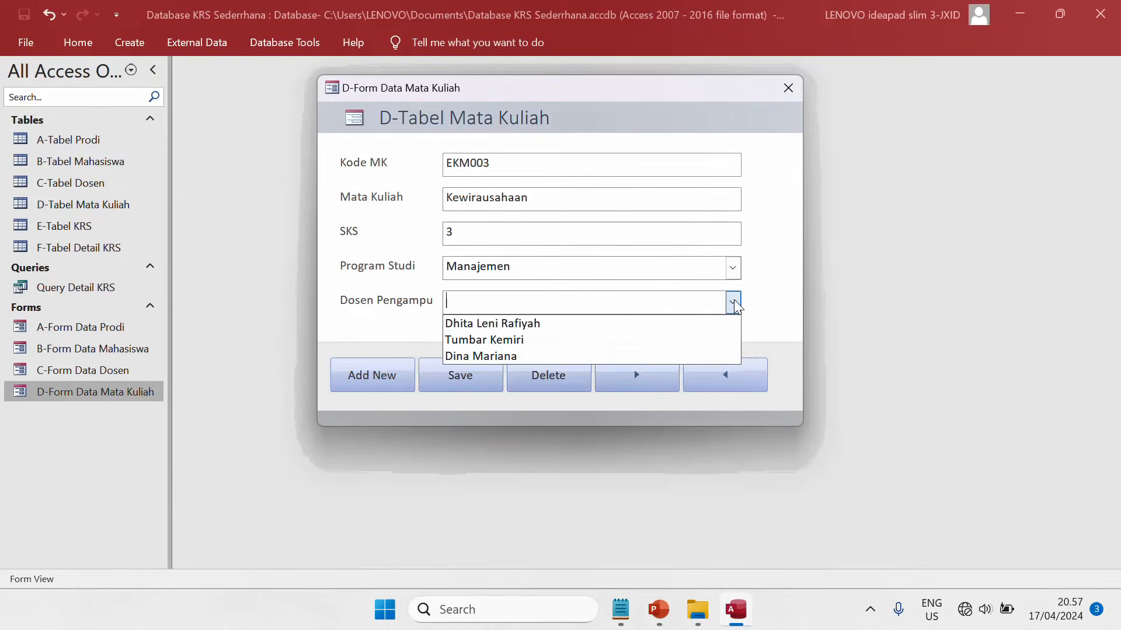
pyautogui.click(712, 357)
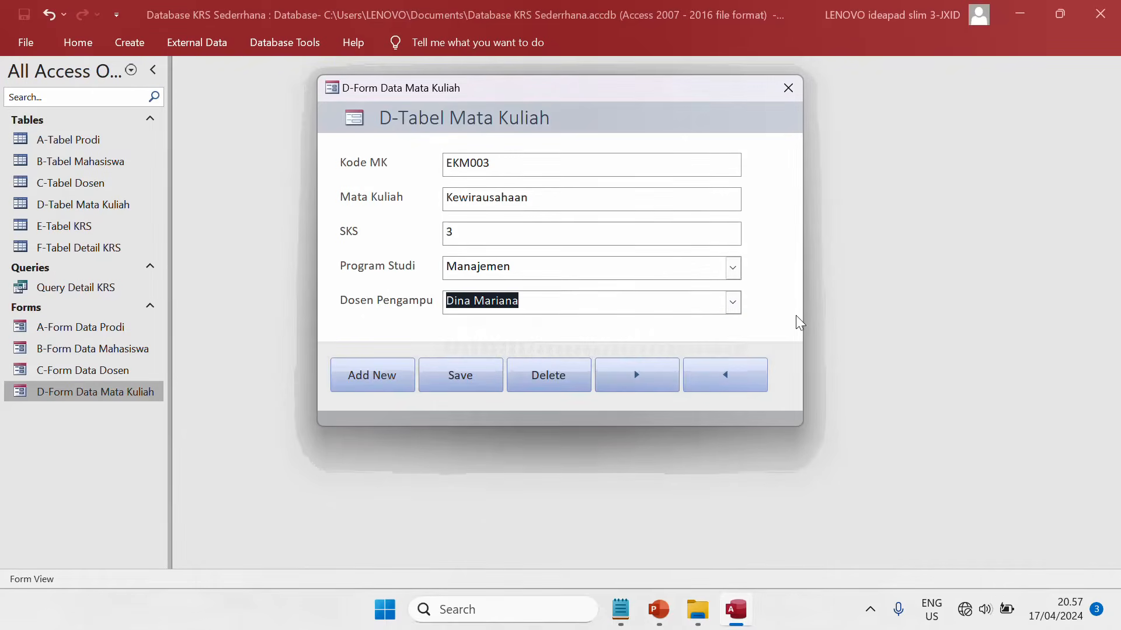
pyautogui.click(488, 379)
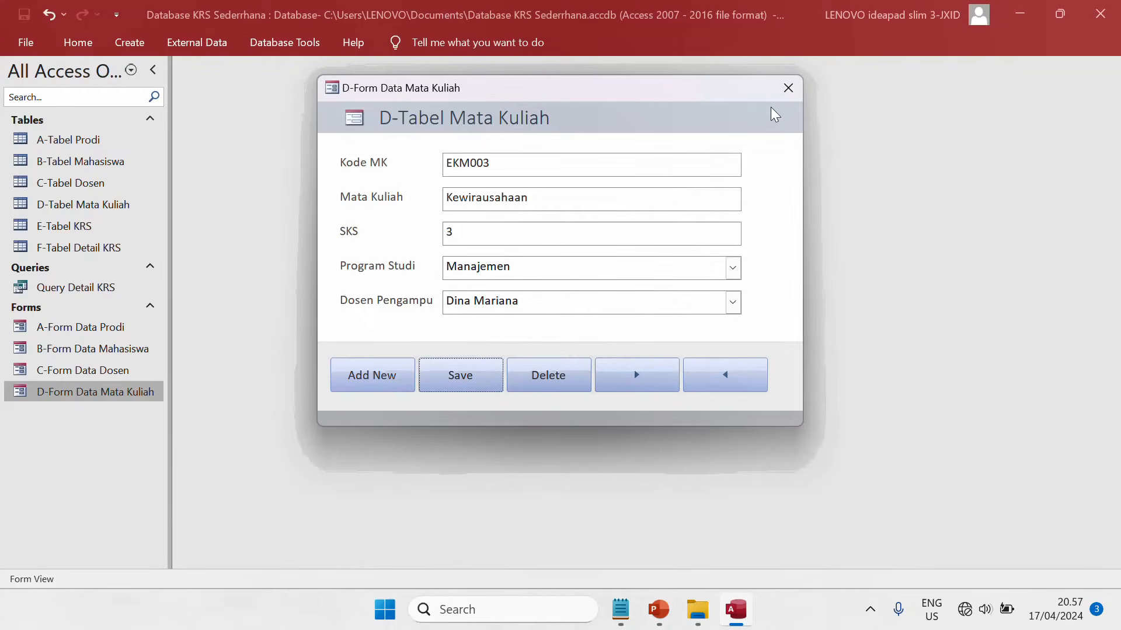
pyautogui.click(788, 88)
# Check the D-Tabel Mata Kuliah table for the record entered through the form, then close the table.
pyautogui.doubleClick(76, 204)
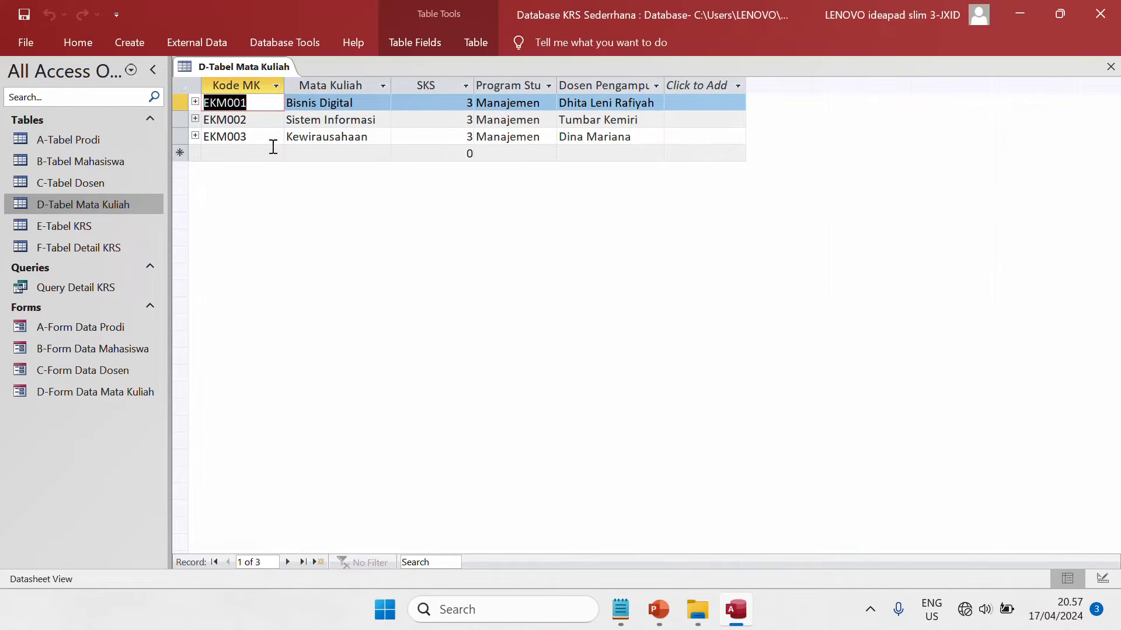
pyautogui.rightClick(273, 64)
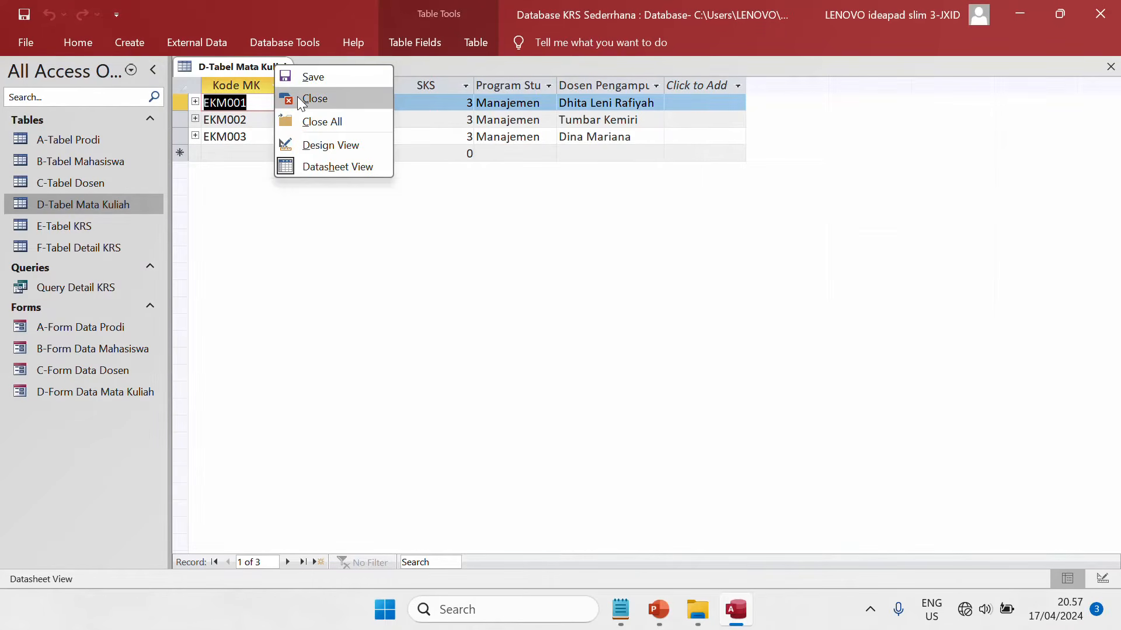
pyautogui.click(314, 98)
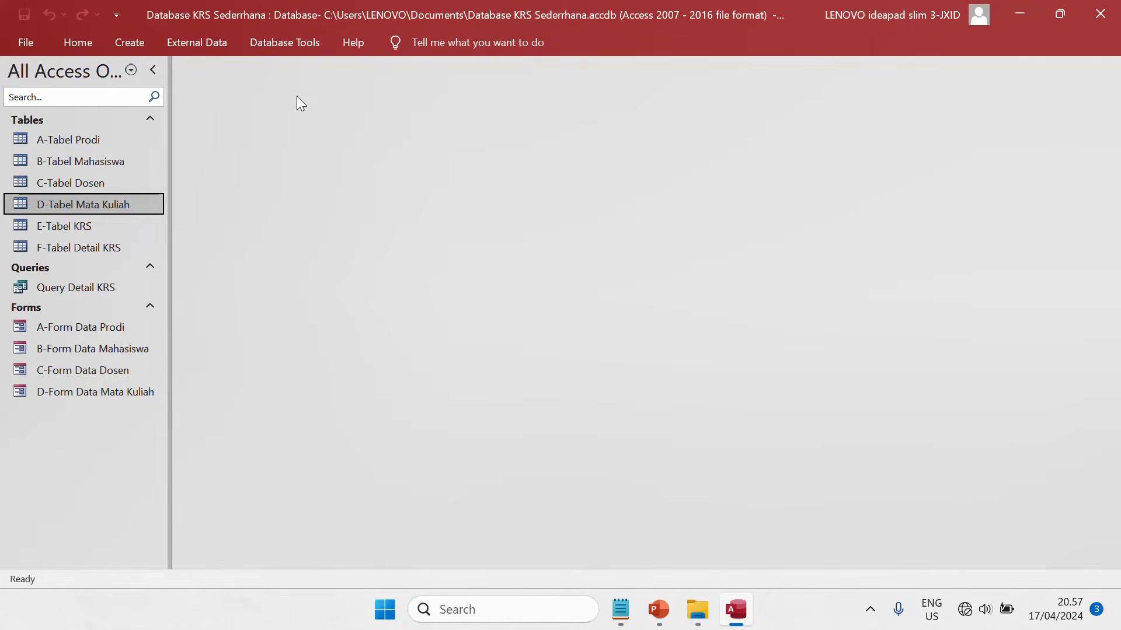
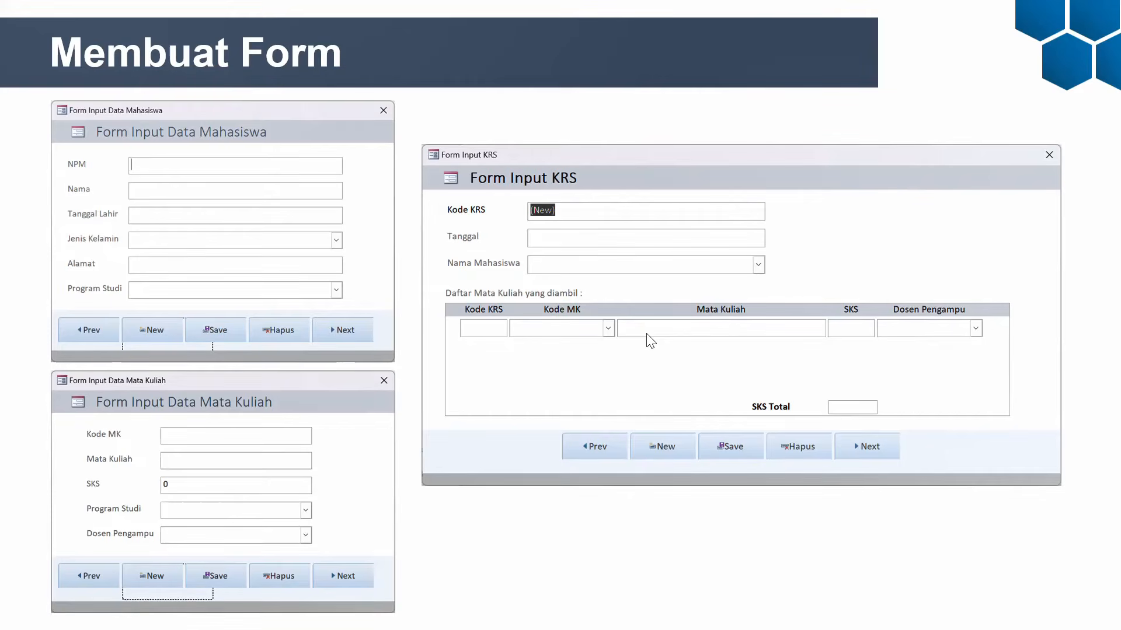
# Switch back to Access, open Query Detail KRS to review its fields, and close it.
pyautogui.hotkey('alt', 'Tab')
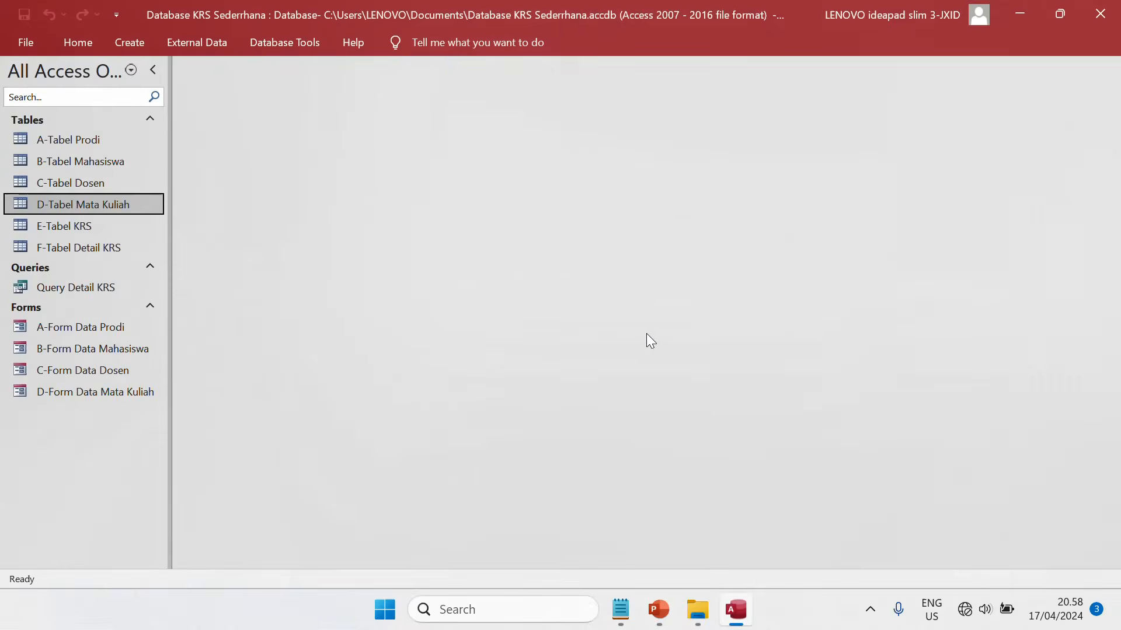
pyautogui.click(99, 290)
pyautogui.doubleClick(100, 289)
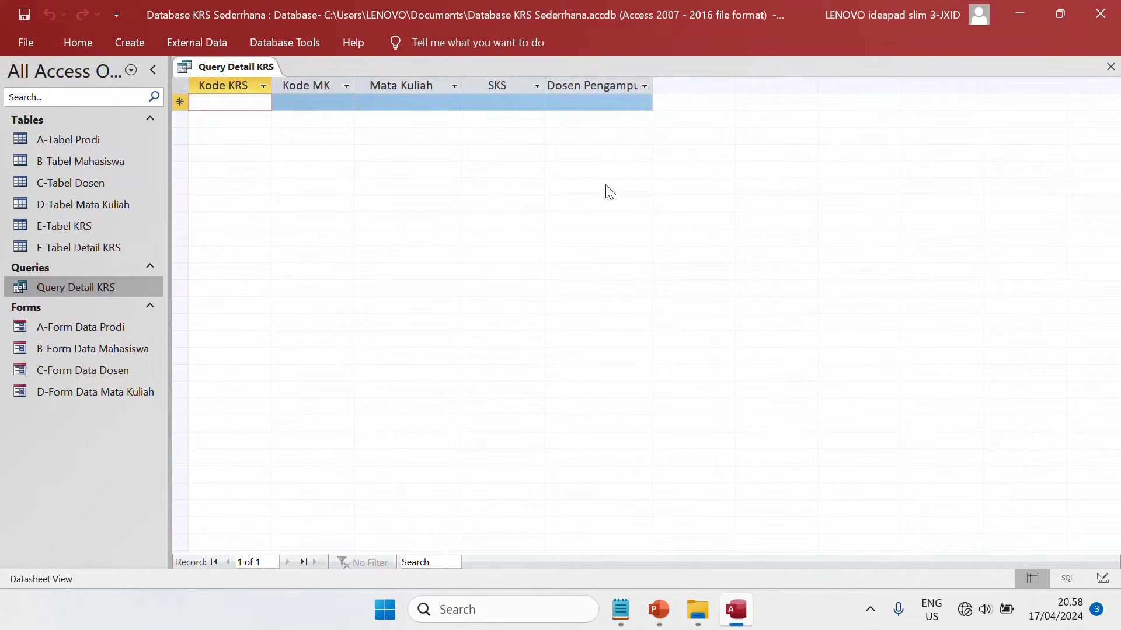
pyautogui.hotkey('ctrl', 'w')
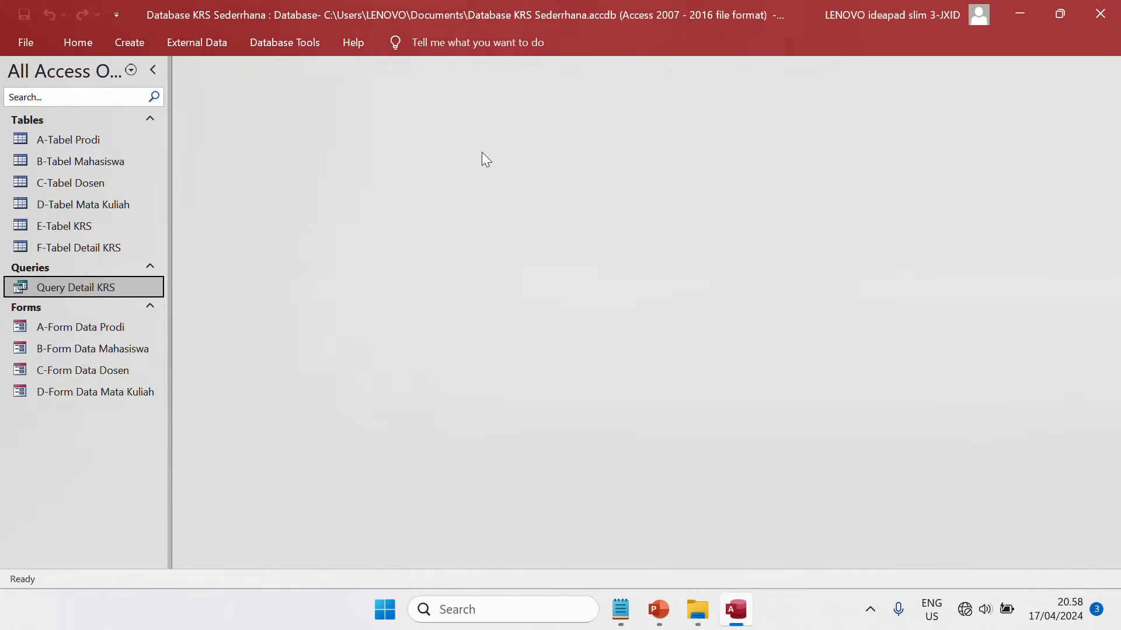
# Start the Form Wizard on Query Detail KRS and add all its fields to the form.
pyautogui.click(63, 354)
pyautogui.click(81, 292)
pyautogui.click(127, 43)
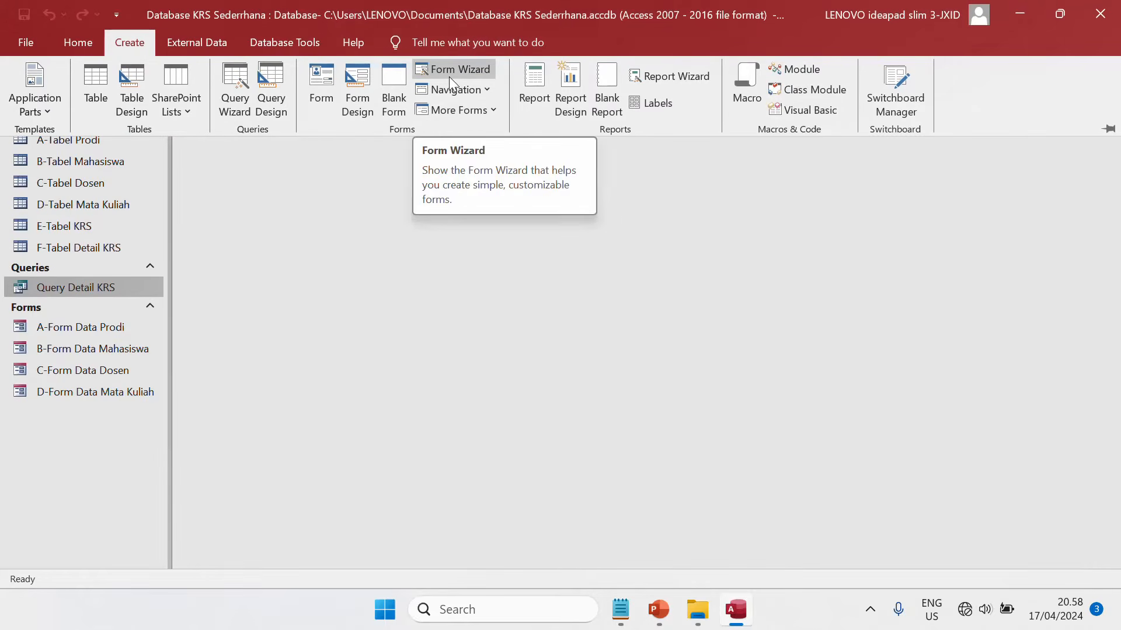
pyautogui.click(307, 99)
pyautogui.click(453, 69)
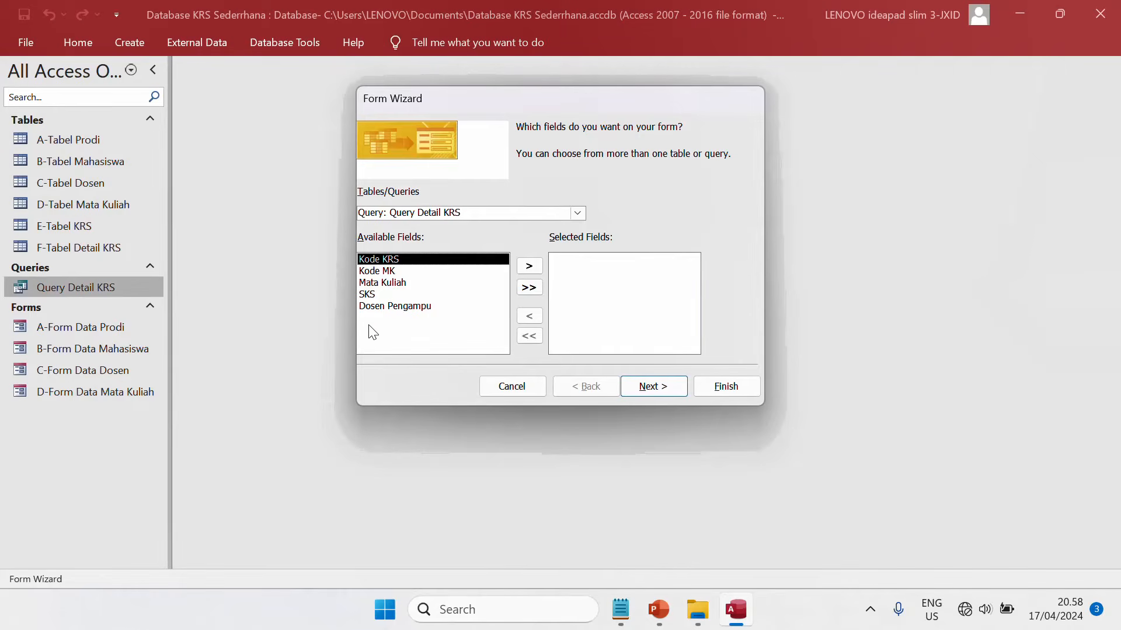
pyautogui.click(528, 293)
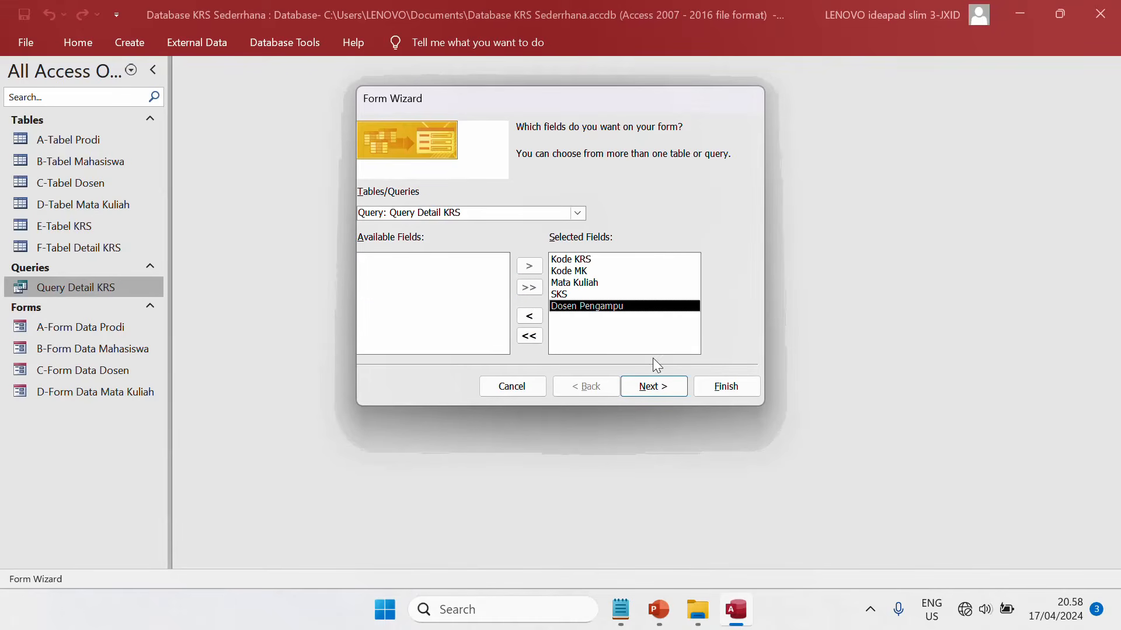
pyautogui.click(674, 387)
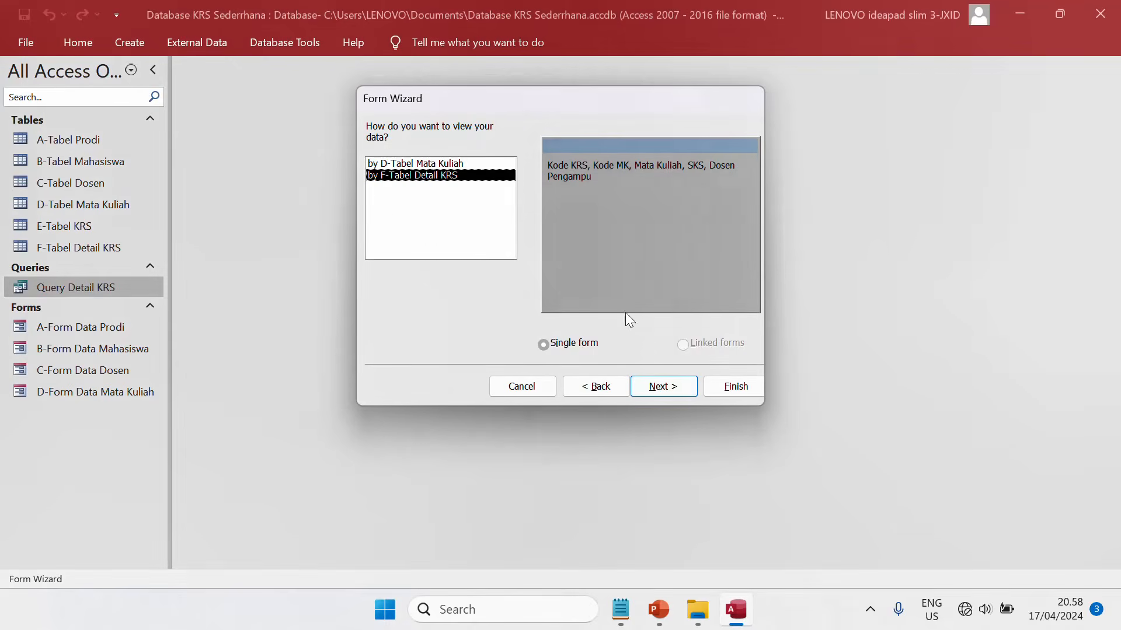
# Keep the data view by F-Tabel Detail KRS and choose the Tabular layout for the form.
pyautogui.click(654, 387)
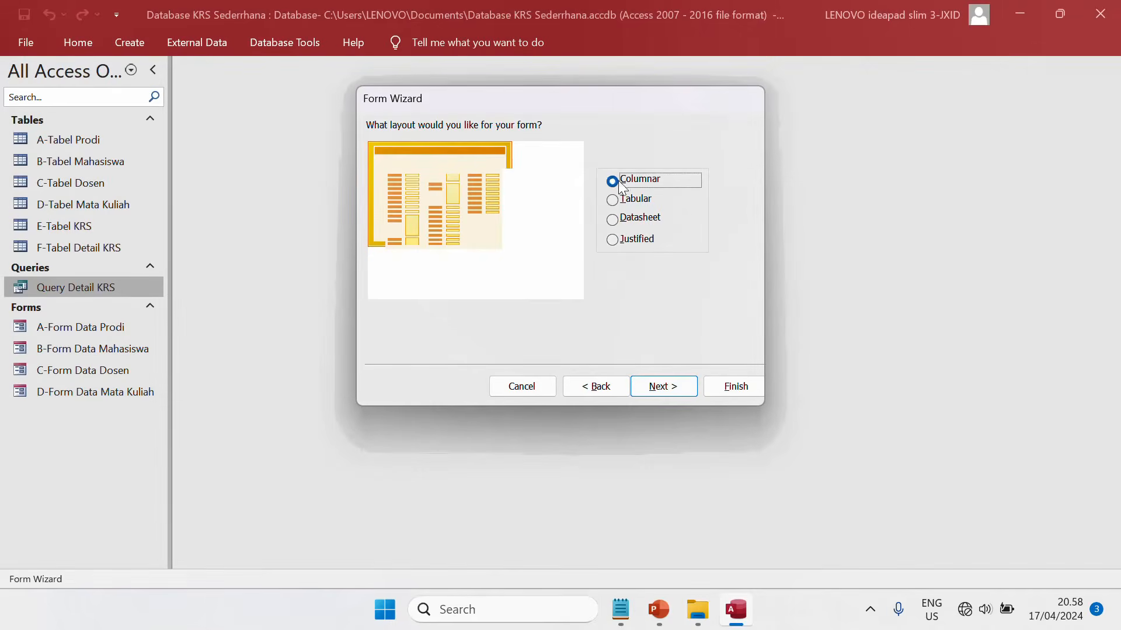
pyautogui.click(626, 202)
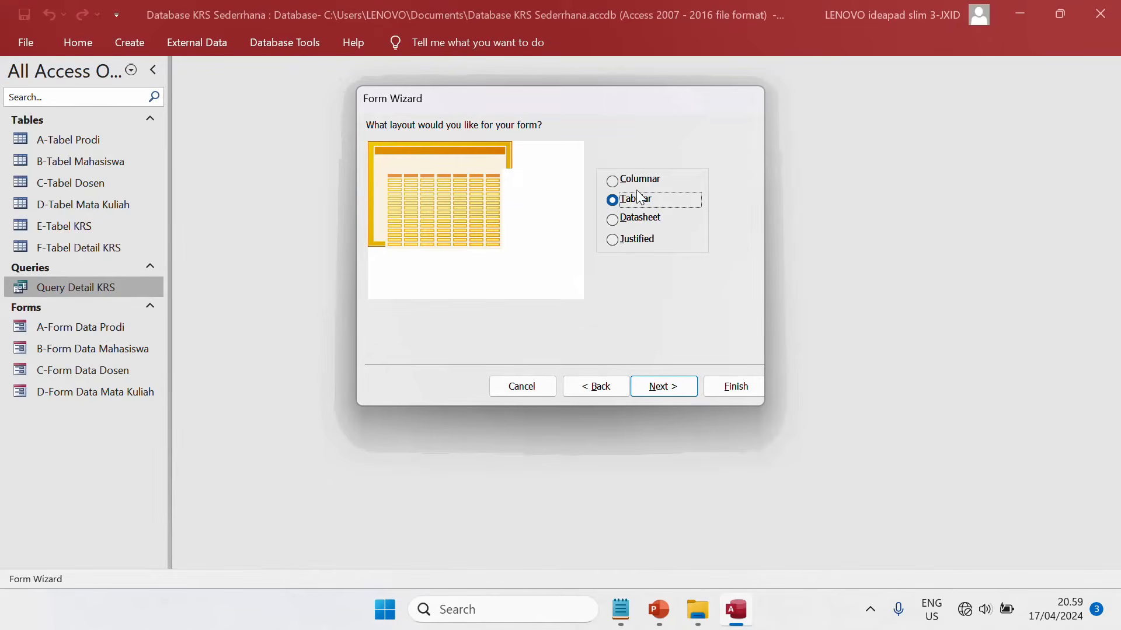
pyautogui.click(638, 182)
pyautogui.click(635, 199)
pyautogui.click(689, 391)
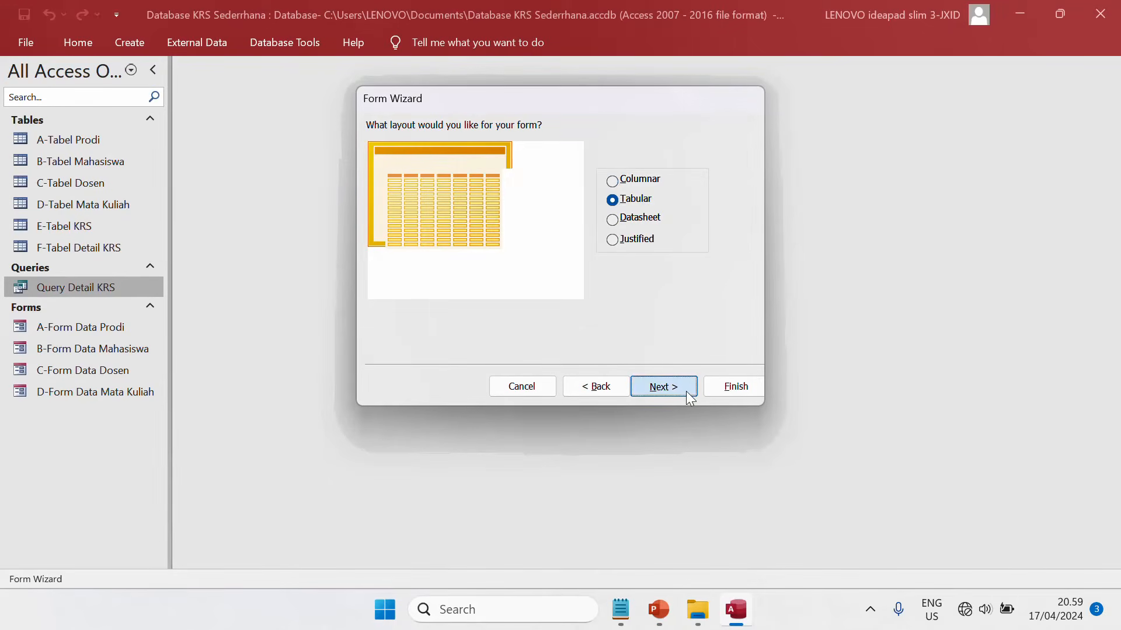
# Title the form E-Form Detail KRS and finish the wizard with the option to modify the form's design.
pyautogui.moveTo(609, 151); pyautogui.dragTo(416, 152)
pyautogui.press('capslock')
pyautogui.write('E=')
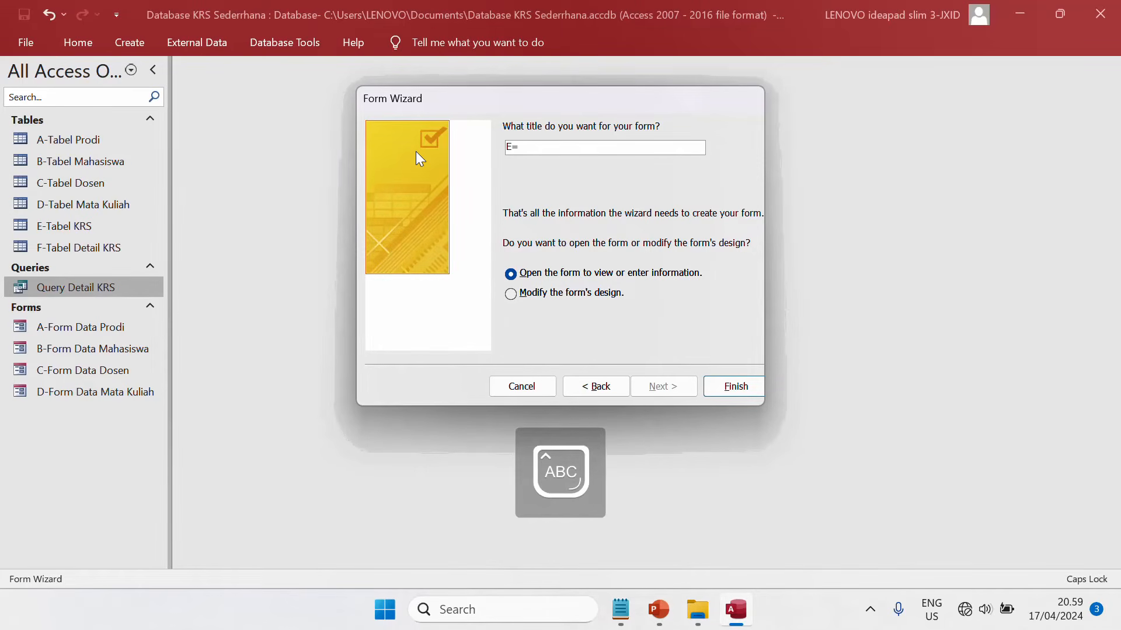
pyautogui.press('BackSpace')
pyautogui.write('-FOR')
pyautogui.press('capslock')
pyautogui.press('BackSpace')
pyautogui.press('BackSpace')
pyautogui.press('BackSpace')
pyautogui.write('Form Detail KRS')
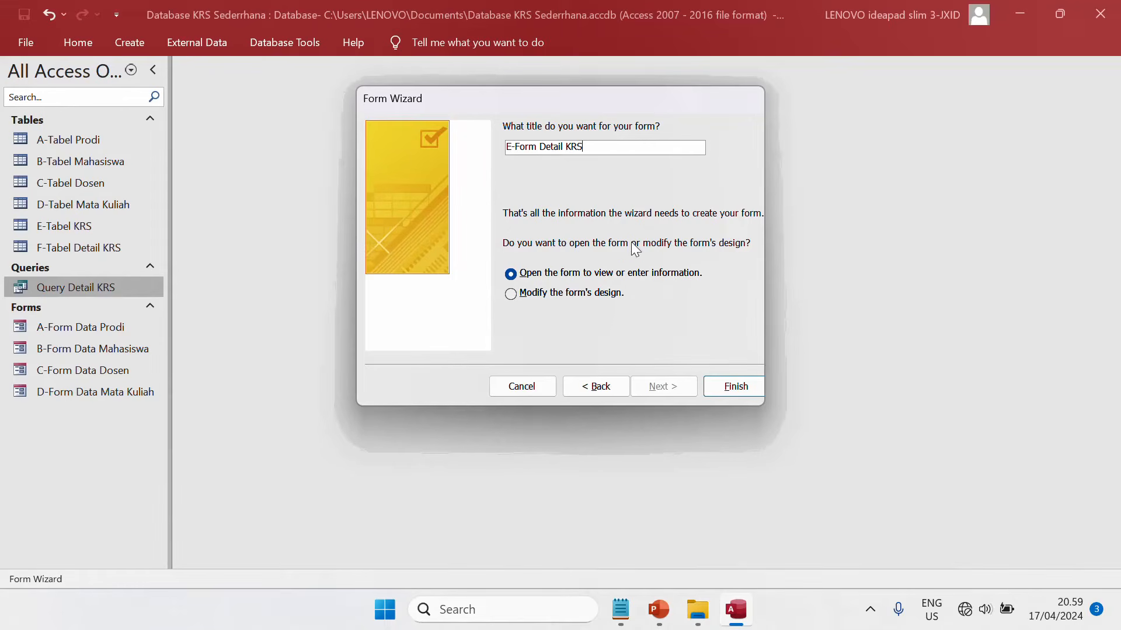
pyautogui.click(513, 294)
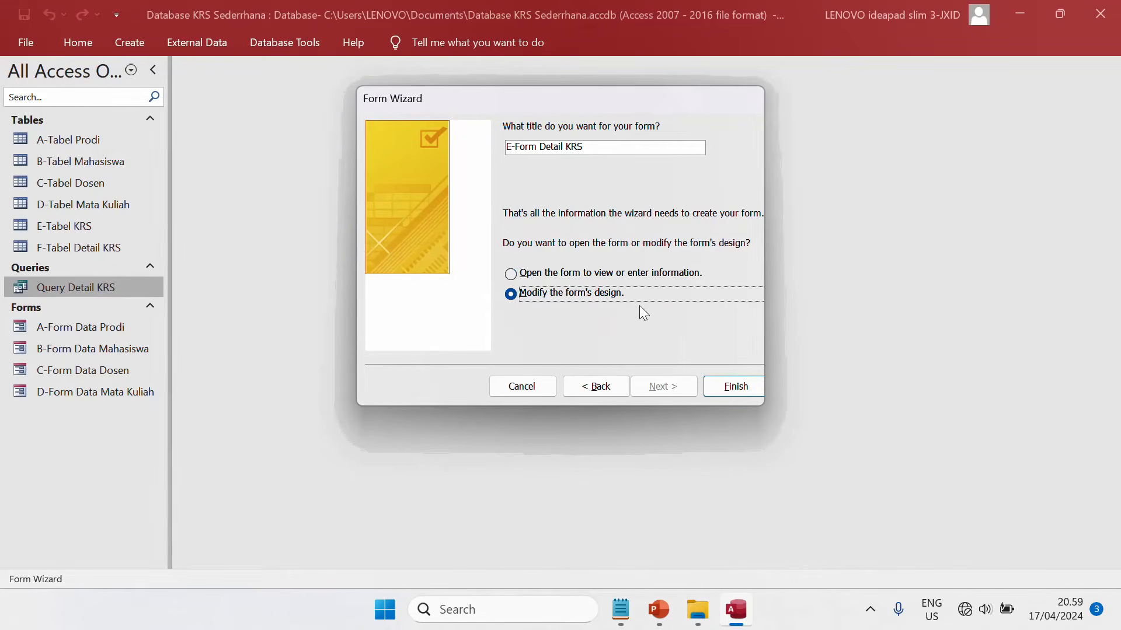
pyautogui.click(729, 386)
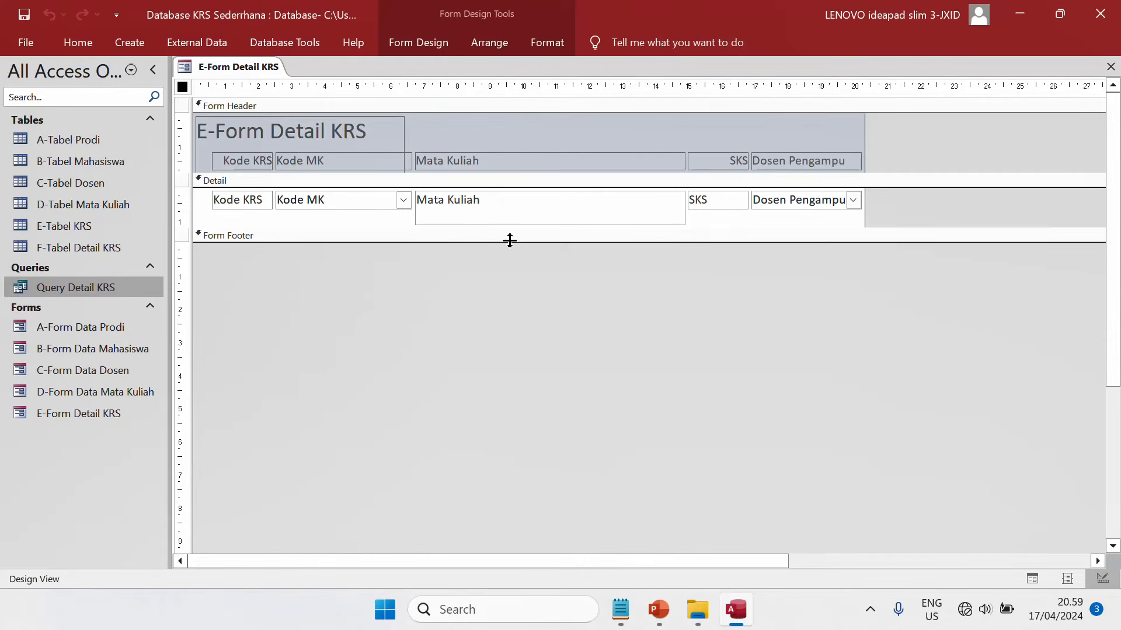
# Delete the E-Form Detail KRS title label from the form header.
pyautogui.click(377, 121)
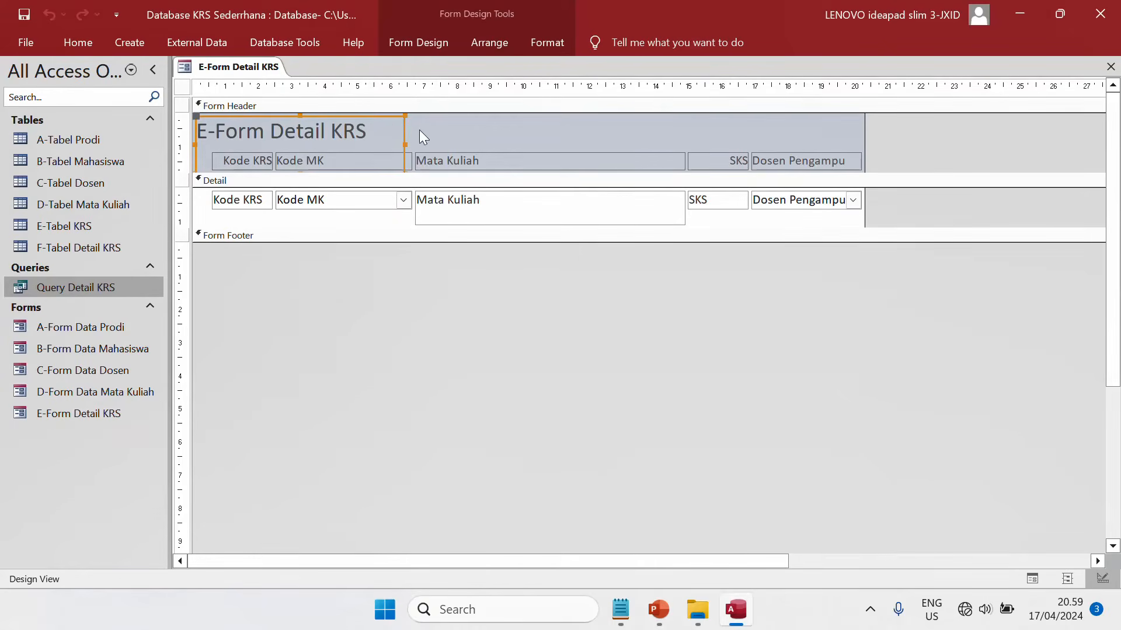
pyautogui.click(380, 120)
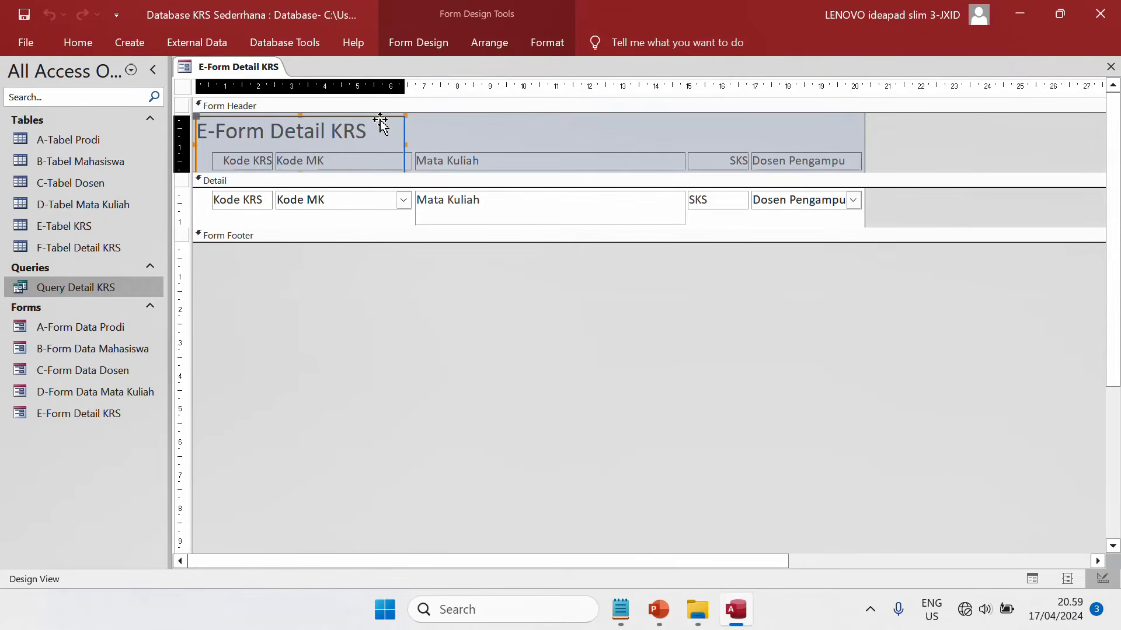
pyautogui.press('Delete')
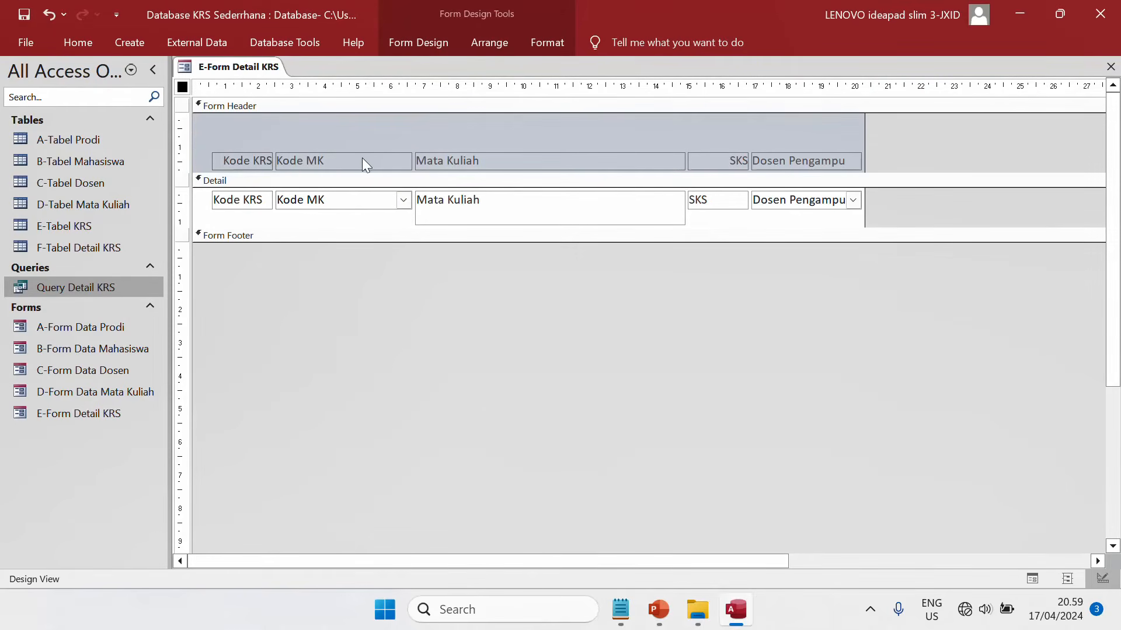
# Move all five column labels up to the top edge of the form header and shorten the header section.
pyautogui.moveTo(206, 139); pyautogui.dragTo(889, 173)
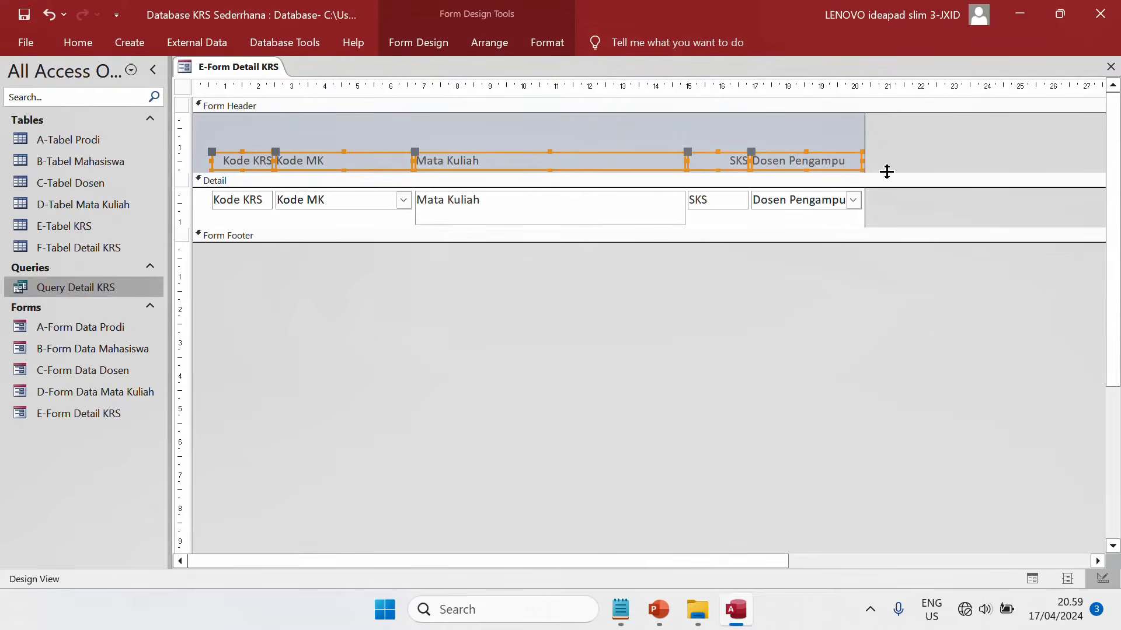
pyautogui.press('Up')
pyautogui.press('Up')
pyautogui.press('Up')
pyautogui.press('Up')
pyautogui.press('Up')
pyautogui.press('Up')
pyautogui.press('Up')
pyautogui.press('Up')
pyautogui.press('Up')
pyautogui.press('Up')
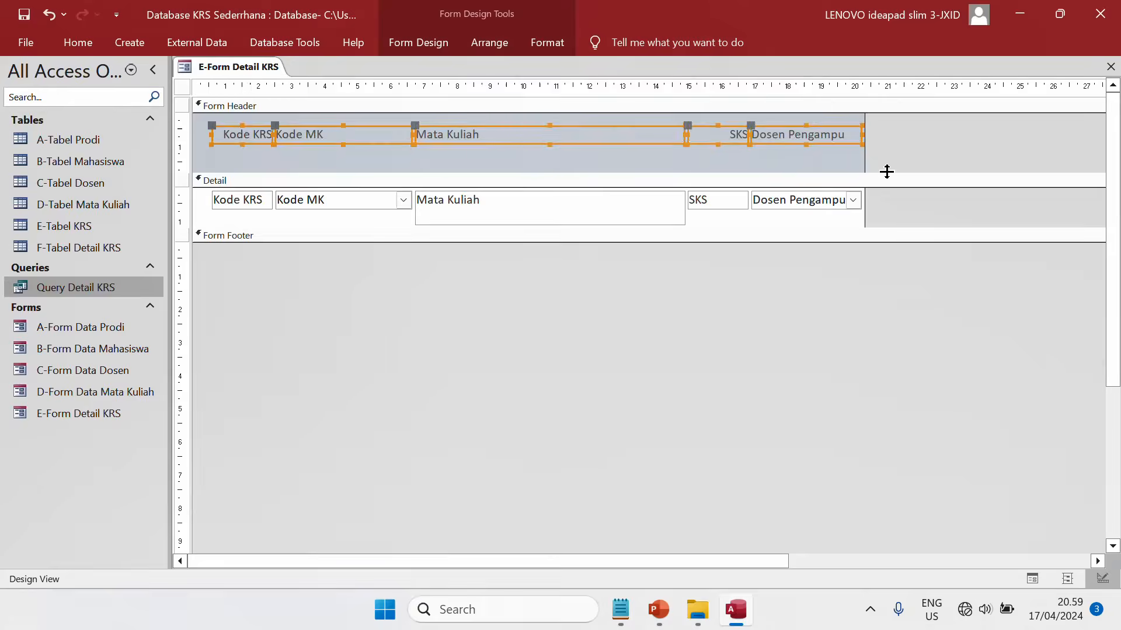
pyautogui.press('Up')
pyautogui.press('Up')
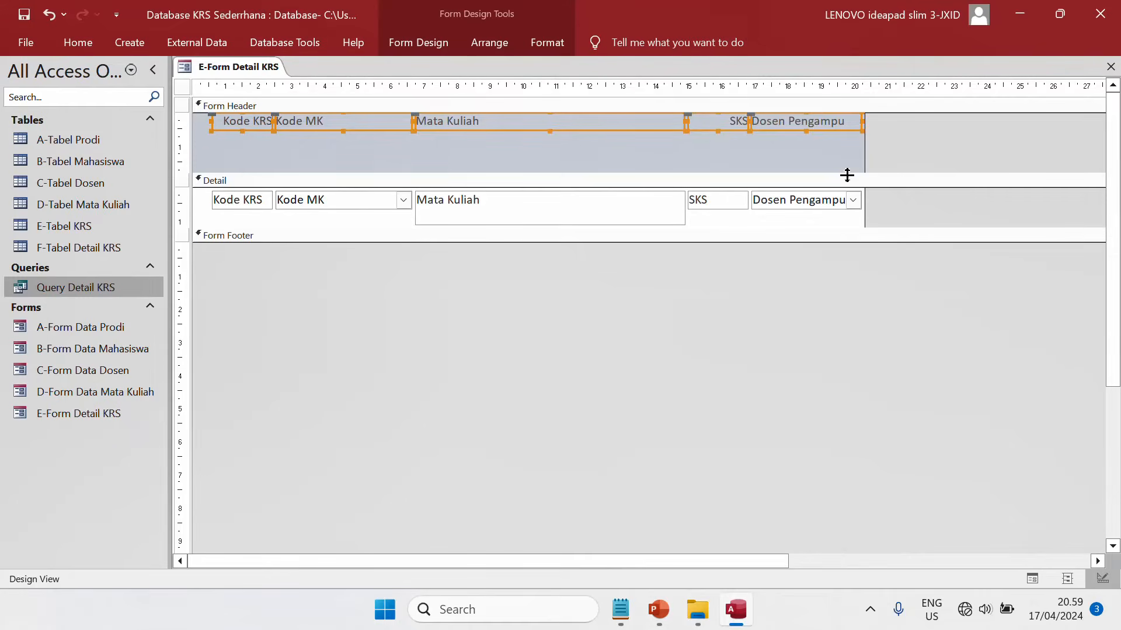
pyautogui.moveTo(539, 174); pyautogui.dragTo(537, 148)
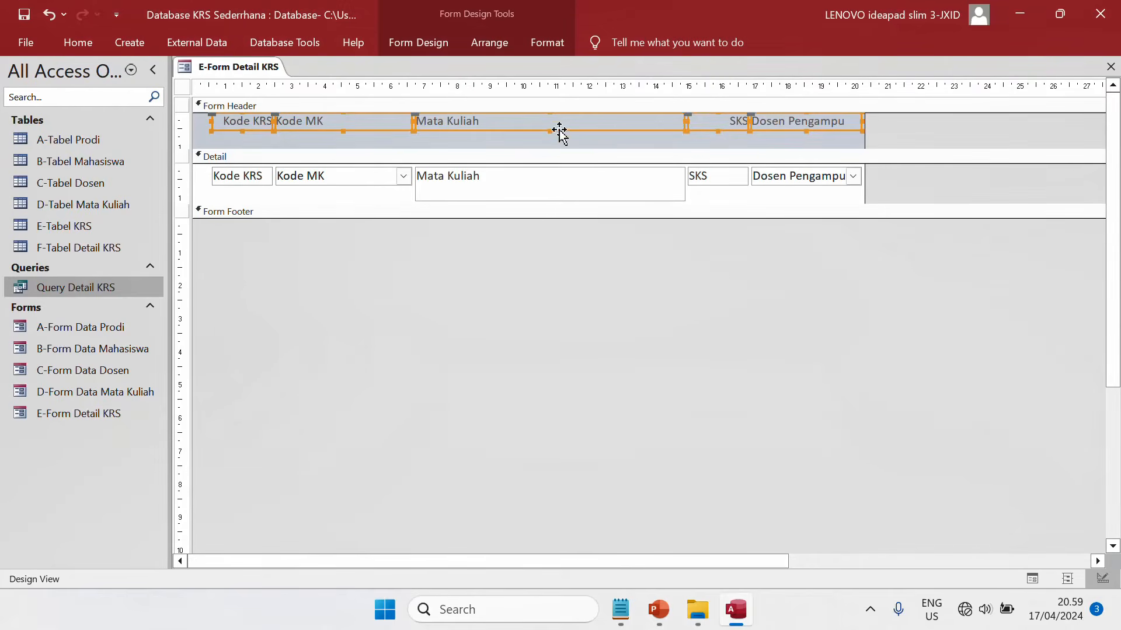
# Set the height of all five form header labels to 0,7 cm.
pyautogui.click(442, 44)
pyautogui.click(826, 97)
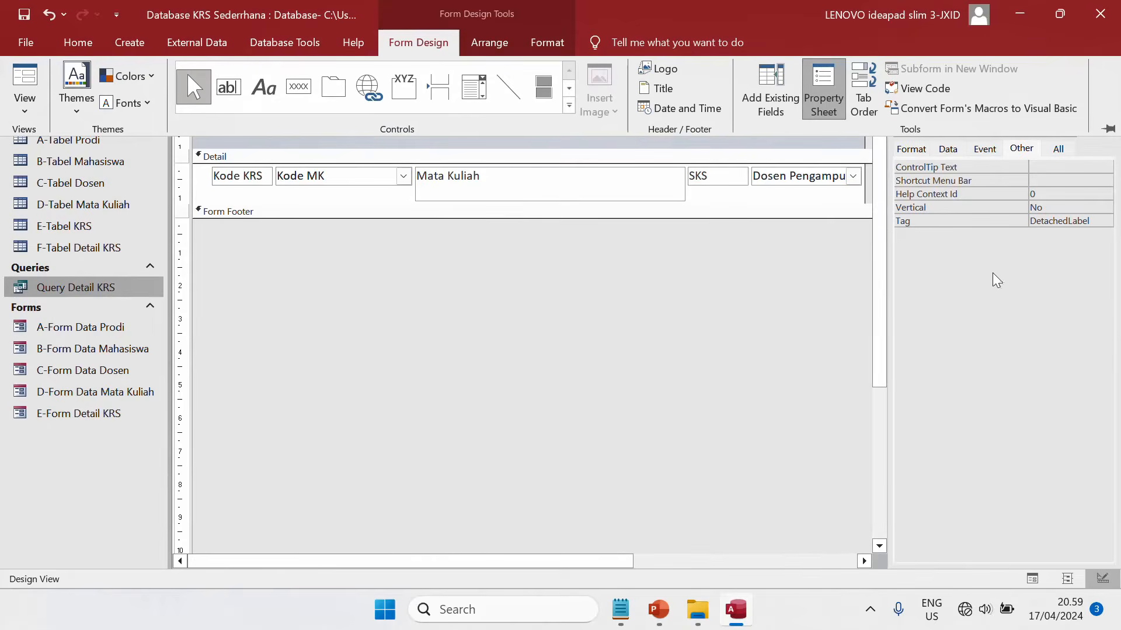
pyautogui.click(919, 153)
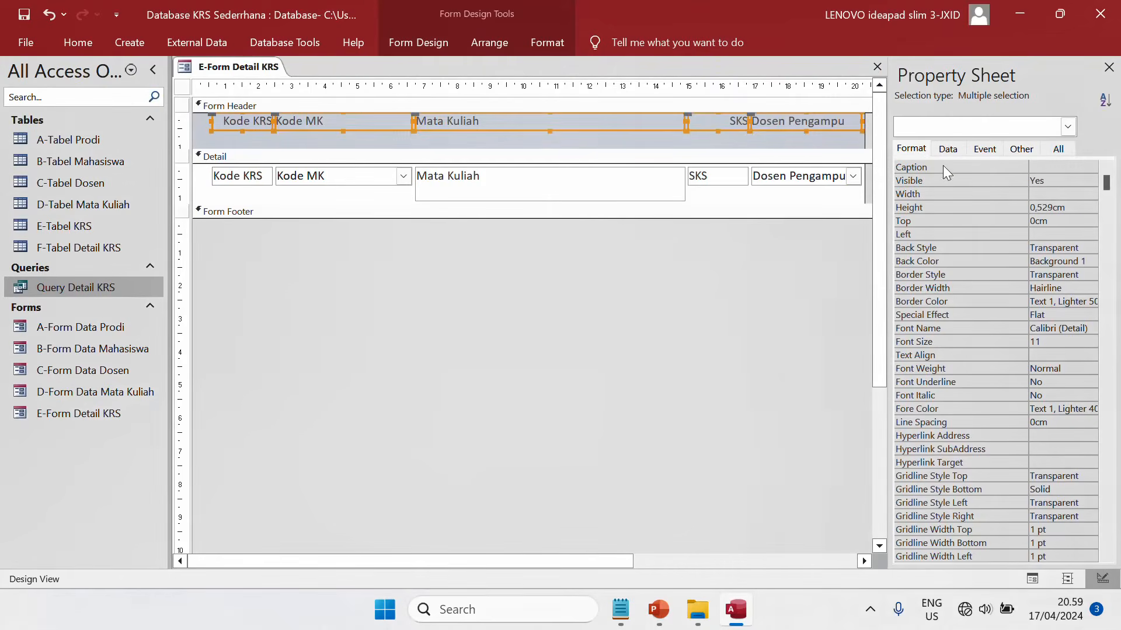
pyautogui.click(1083, 208)
pyautogui.click(1010, 206)
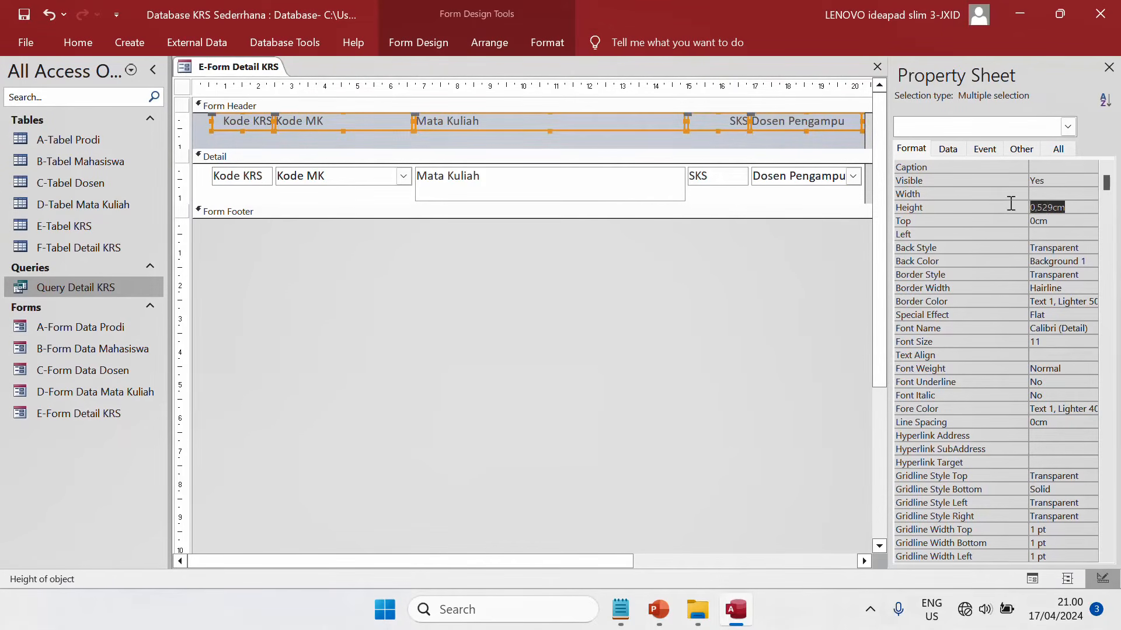
pyautogui.write('0,7')
pyautogui.press('Return')
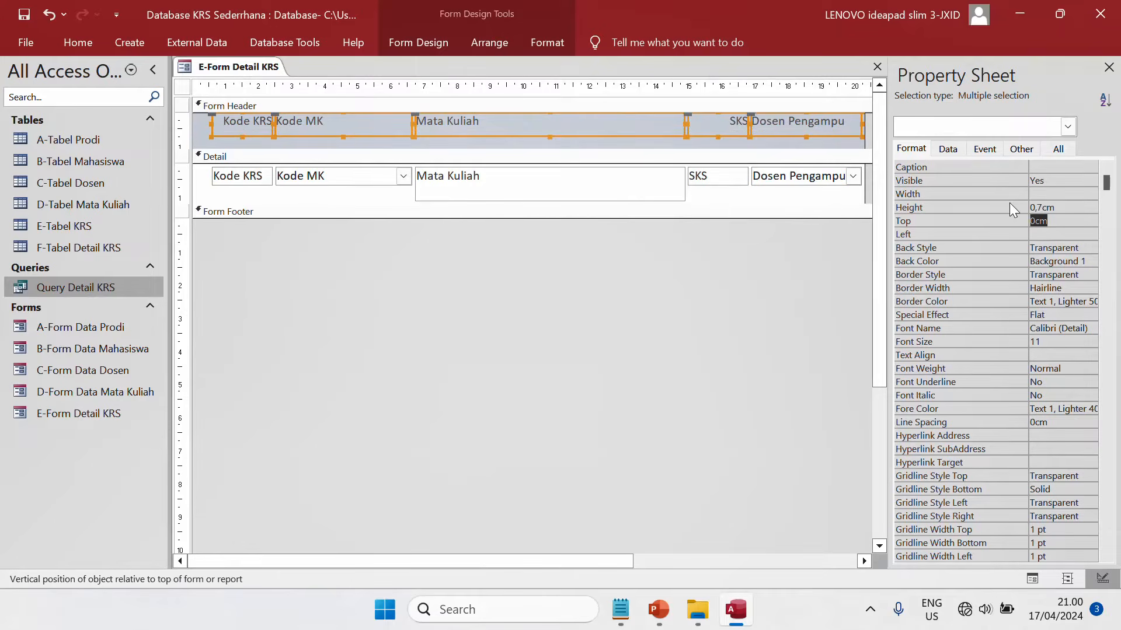
# Set the height of all five fields in the Detail section to 0,7 cm.
pyautogui.click(274, 212)
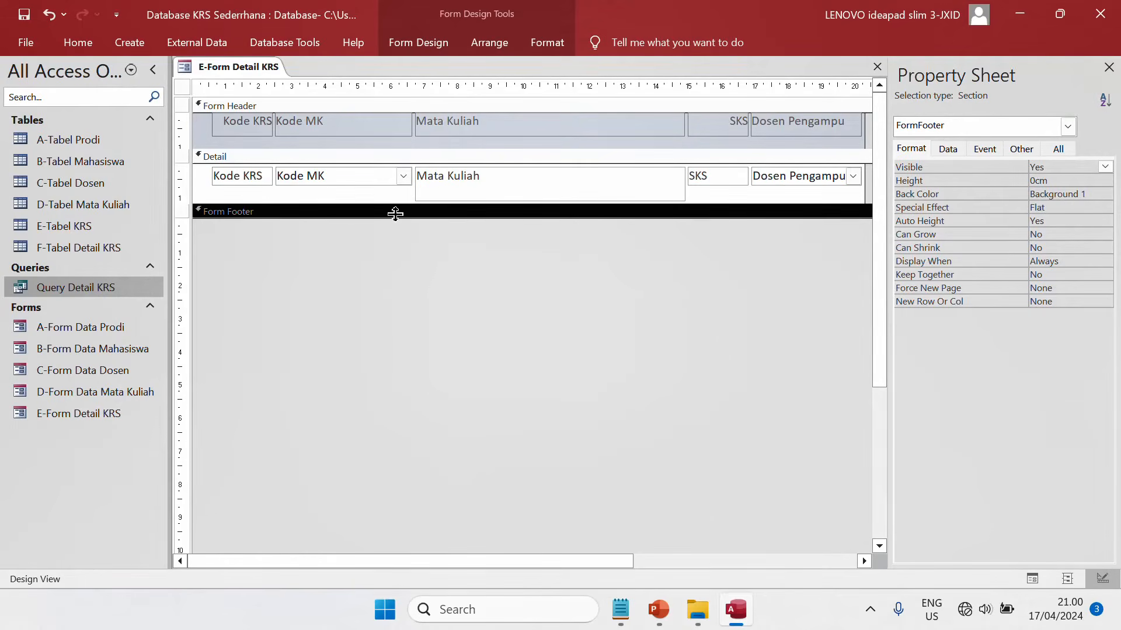
pyautogui.click(202, 164)
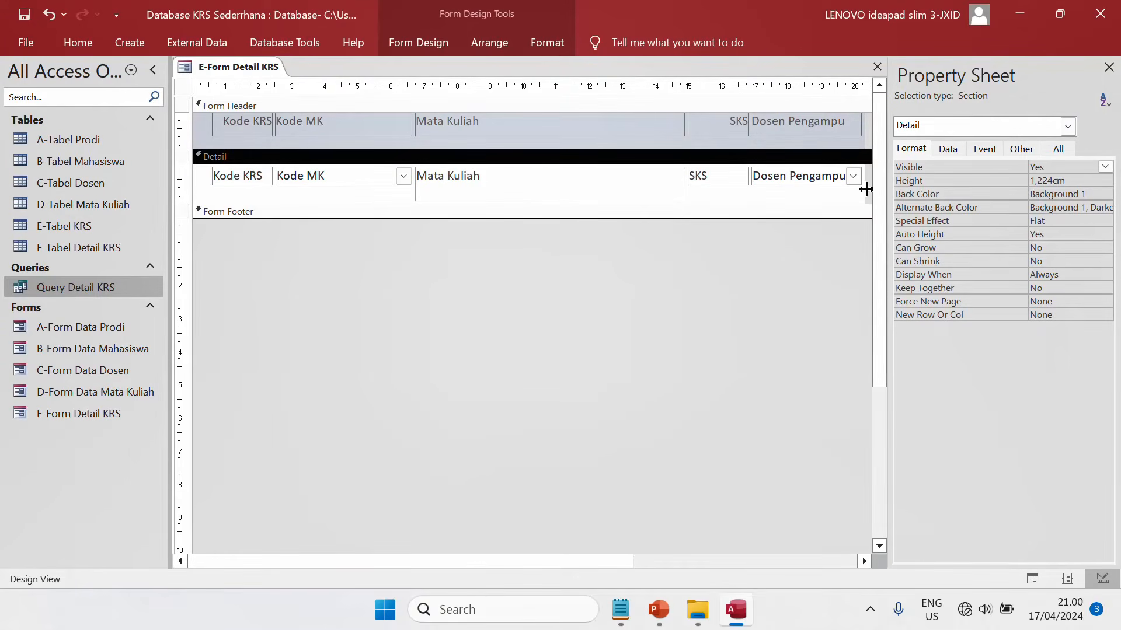
pyautogui.moveTo(868, 193); pyautogui.dragTo(201, 181)
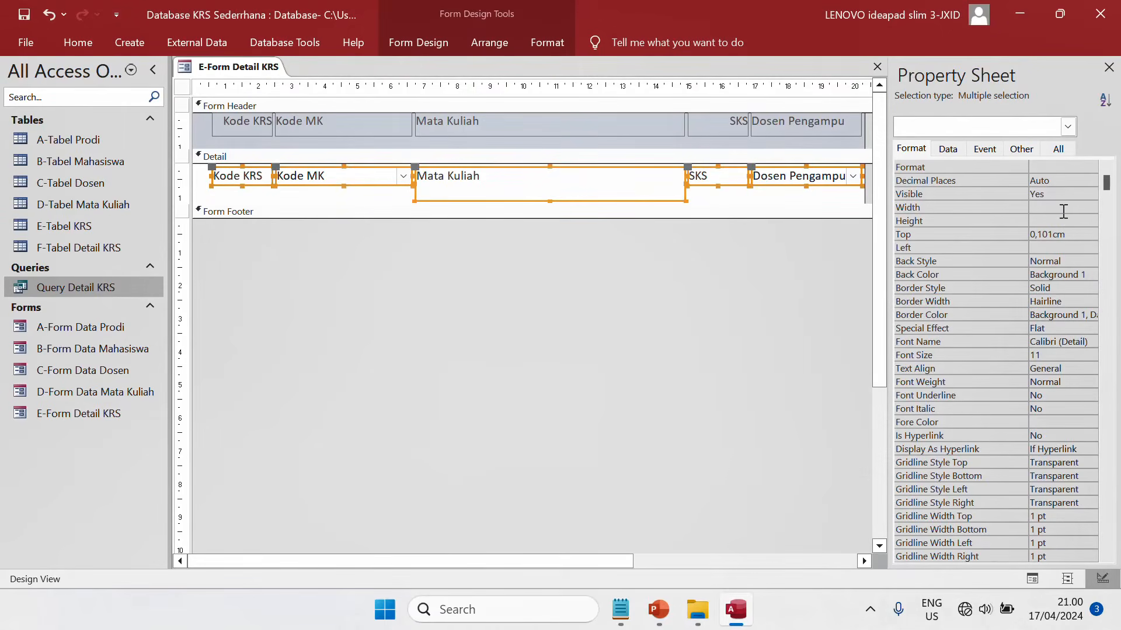
pyautogui.click(1064, 220)
pyautogui.write('0,7')
pyautogui.press('Return')
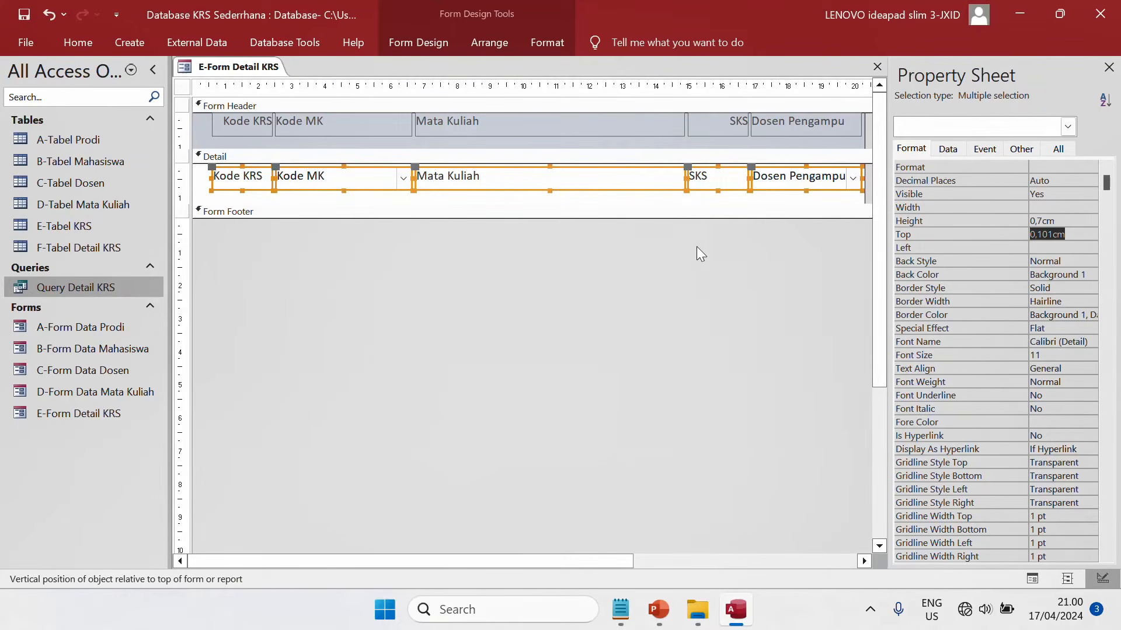
# Close the Property Sheet and shrink the header and Detail sections to fit tightly around their controls.
pyautogui.click(1108, 67)
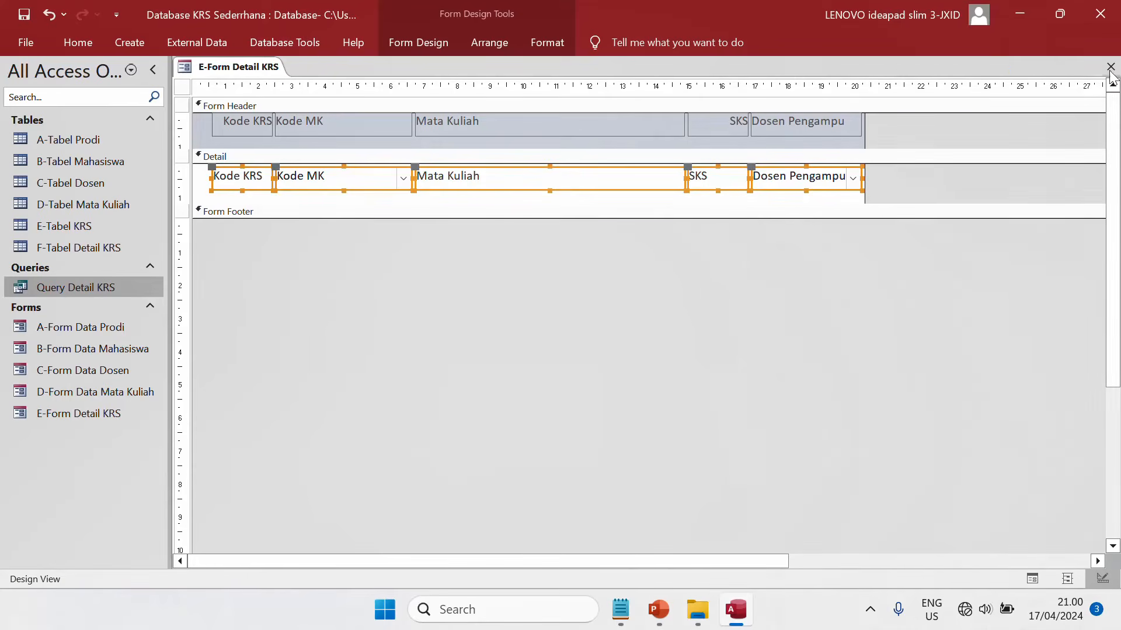
pyautogui.moveTo(384, 148); pyautogui.dragTo(385, 135)
pyautogui.moveTo(413, 185); pyautogui.dragTo(415, 180)
pyautogui.click(503, 271)
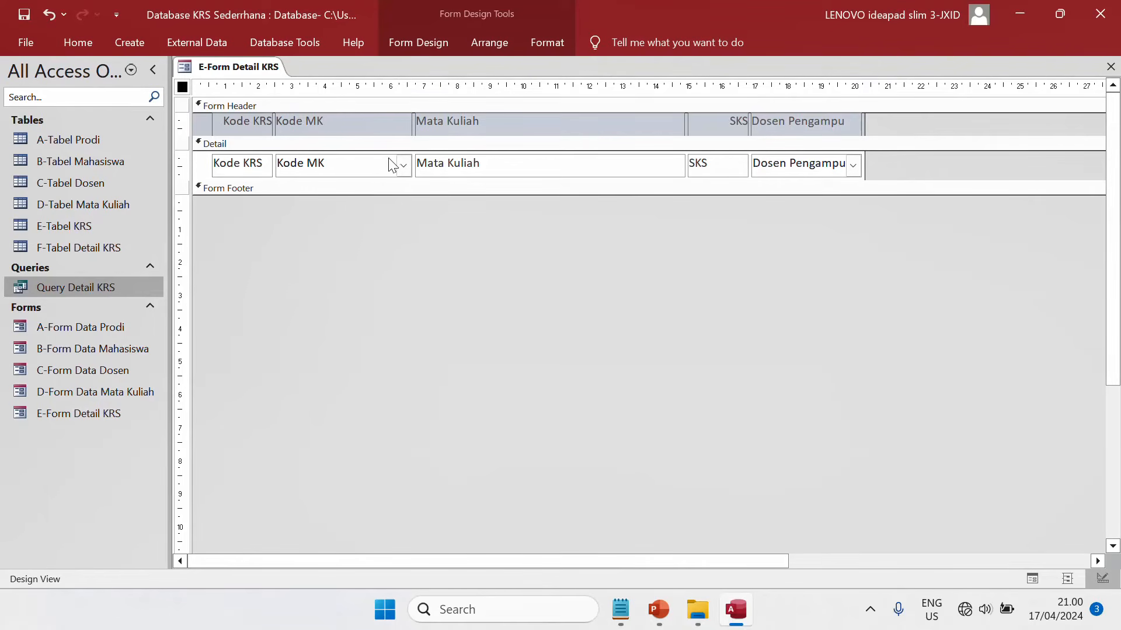
# Center the text of the SKS header label and the SKS field in the Detail section.
pyautogui.click(716, 121)
pyautogui.click(734, 168)
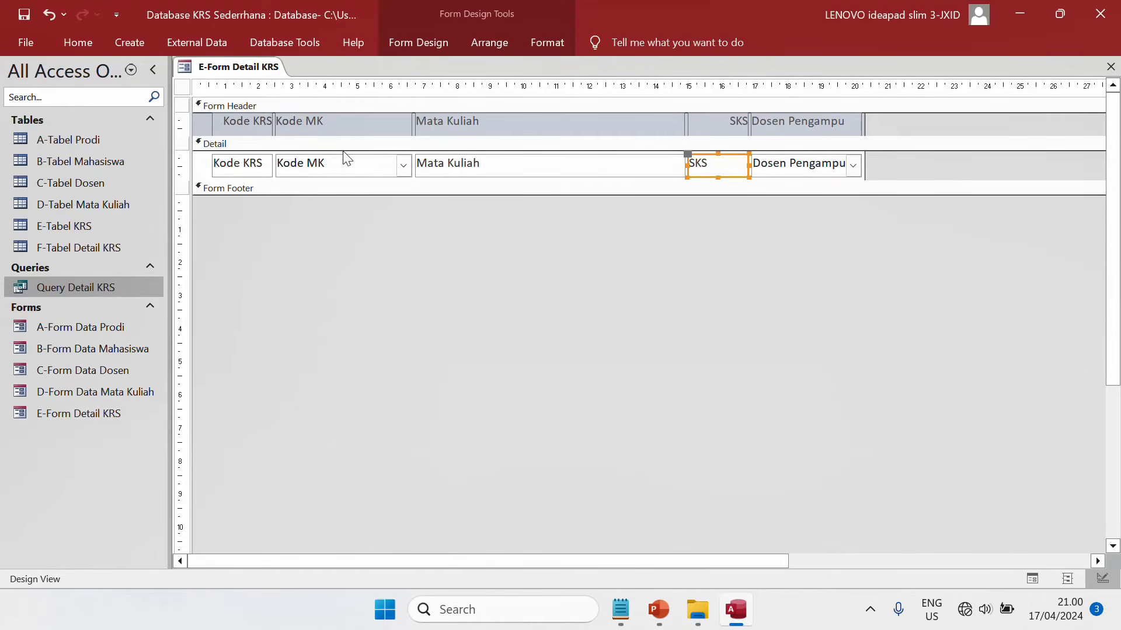
pyautogui.click(243, 128)
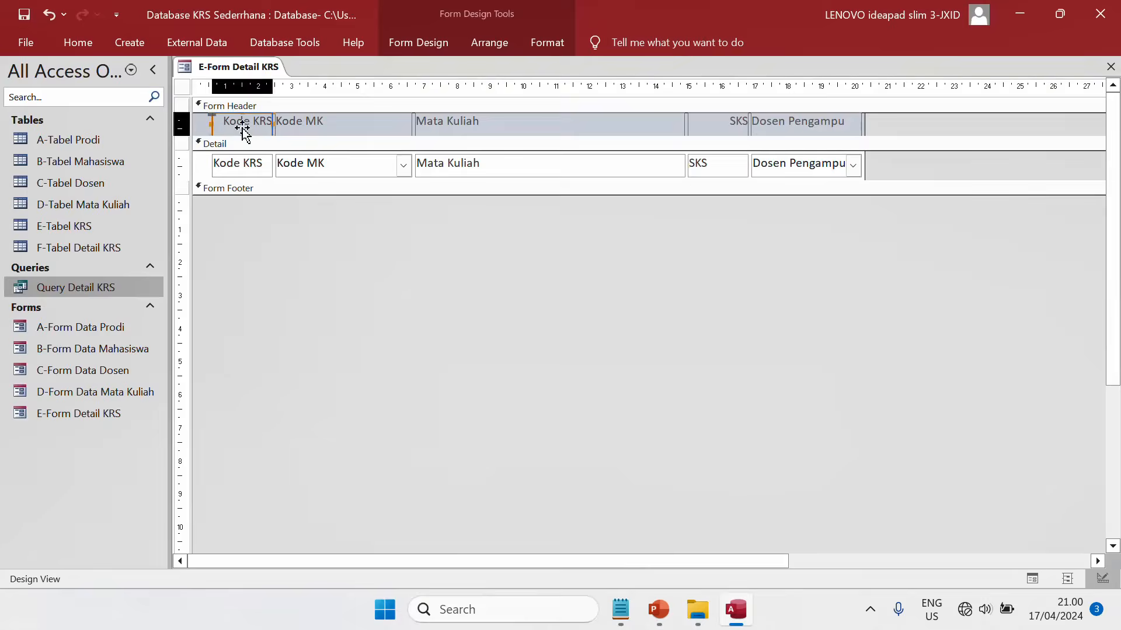
pyautogui.click(243, 167)
pyautogui.click(715, 124)
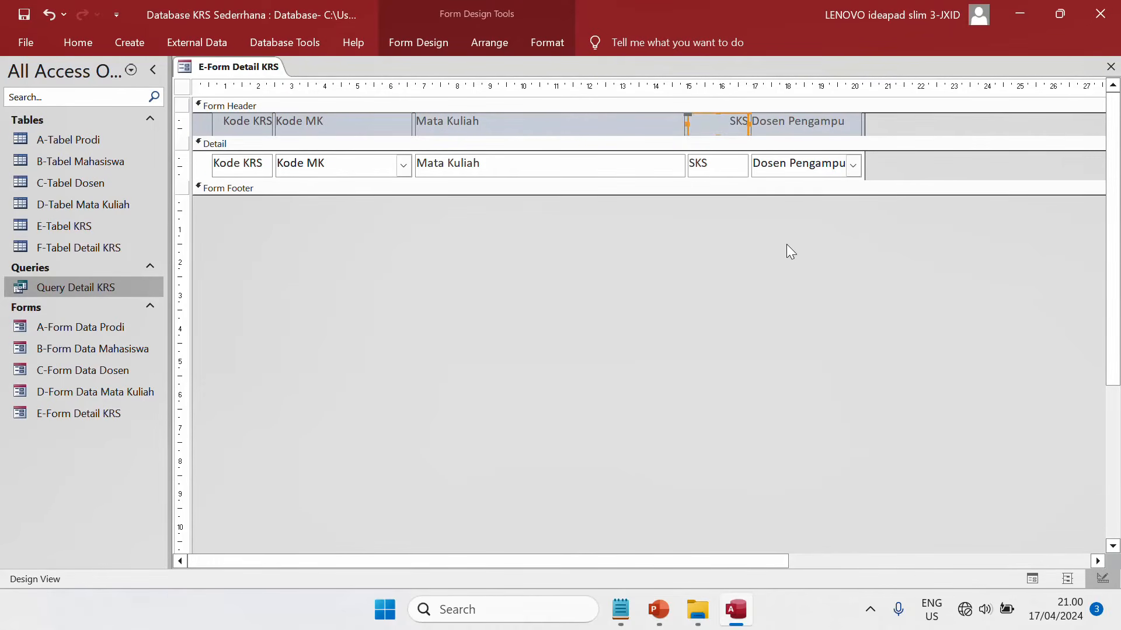
pyautogui.keyDown('shift'); pyautogui.click(734, 168); pyautogui.keyUp('shift')
pyautogui.click(552, 42)
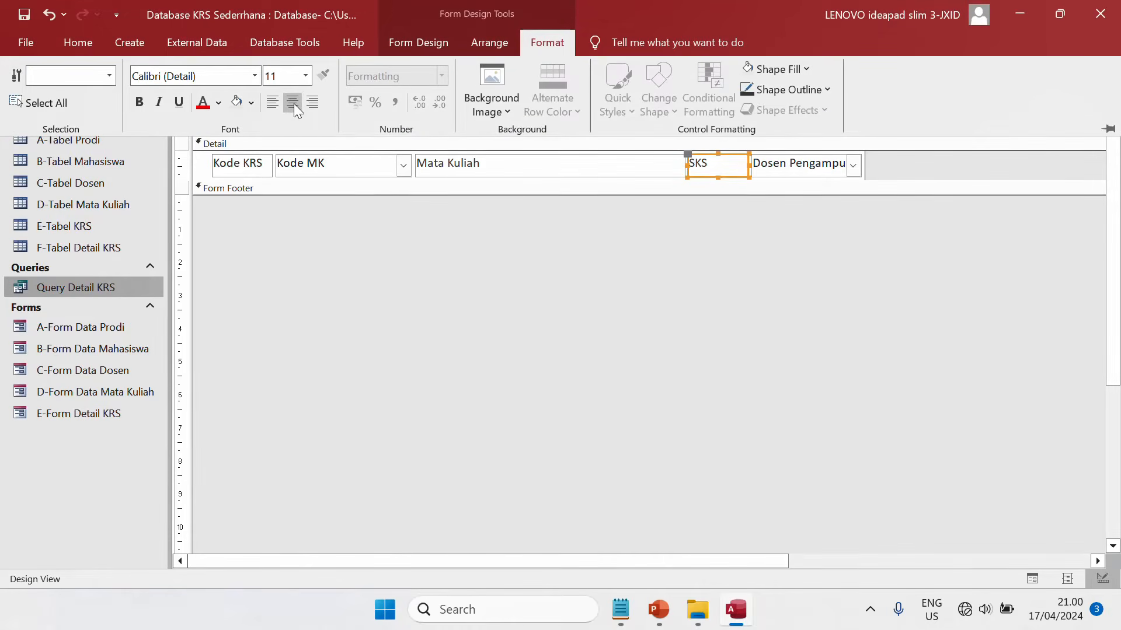
pyautogui.click(293, 104)
pyautogui.click(591, 285)
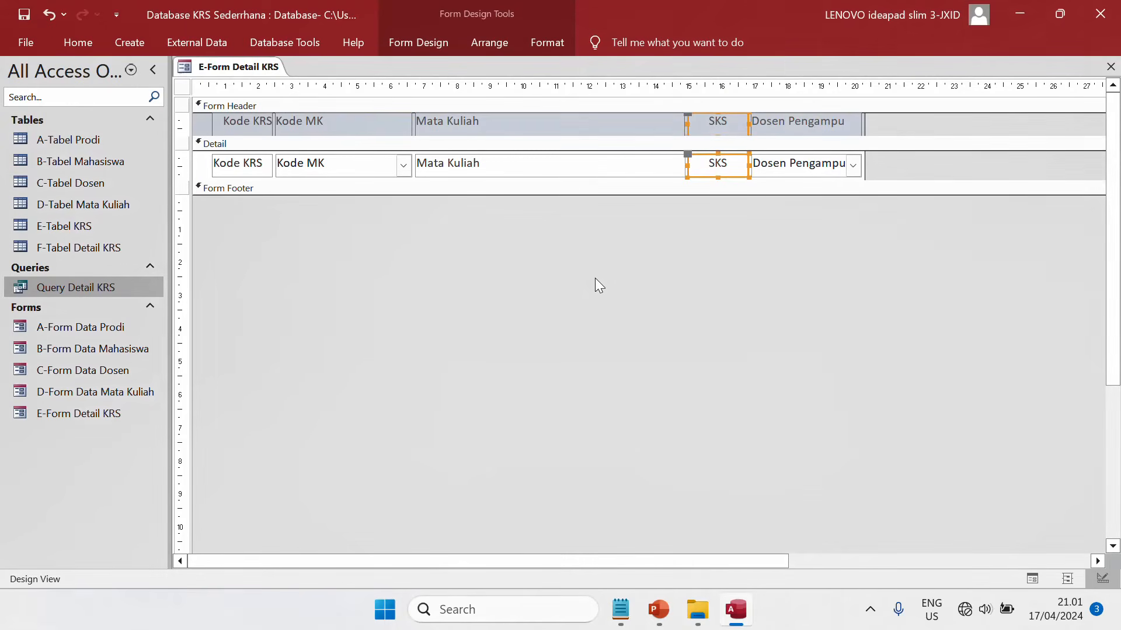
# Center the text of the Kode KRS header label and the Kode KRS field in the Detail section.
pyautogui.click(343, 121)
pyautogui.click(249, 124)
pyautogui.keyDown('shift'); pyautogui.click(255, 169); pyautogui.keyUp('shift')
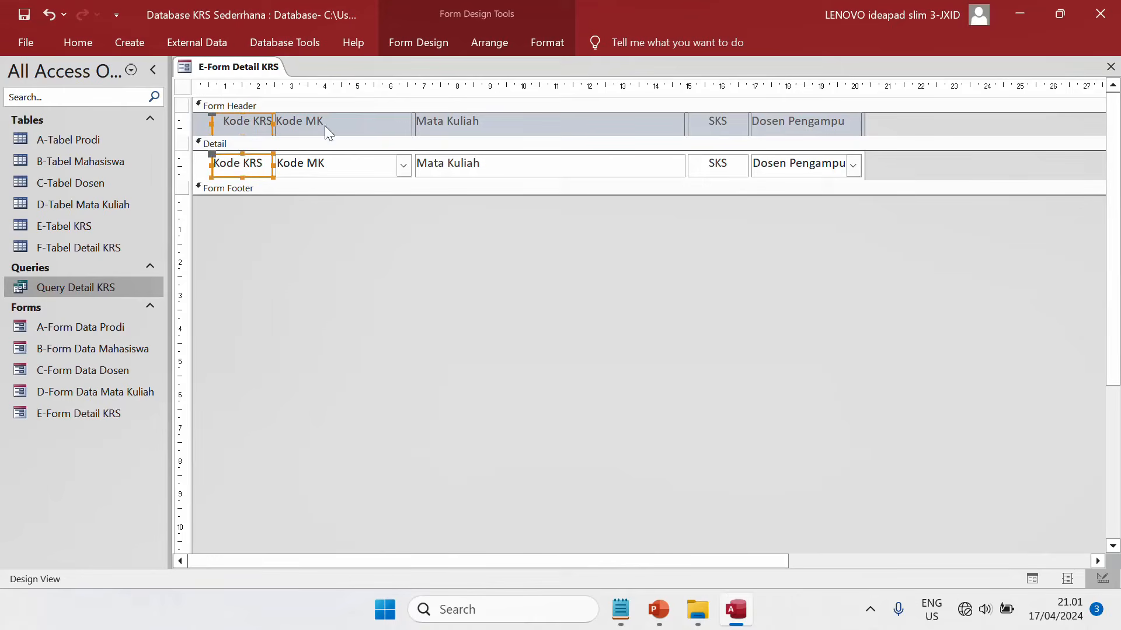
pyautogui.click(549, 45)
pyautogui.click(289, 106)
pyautogui.click(366, 261)
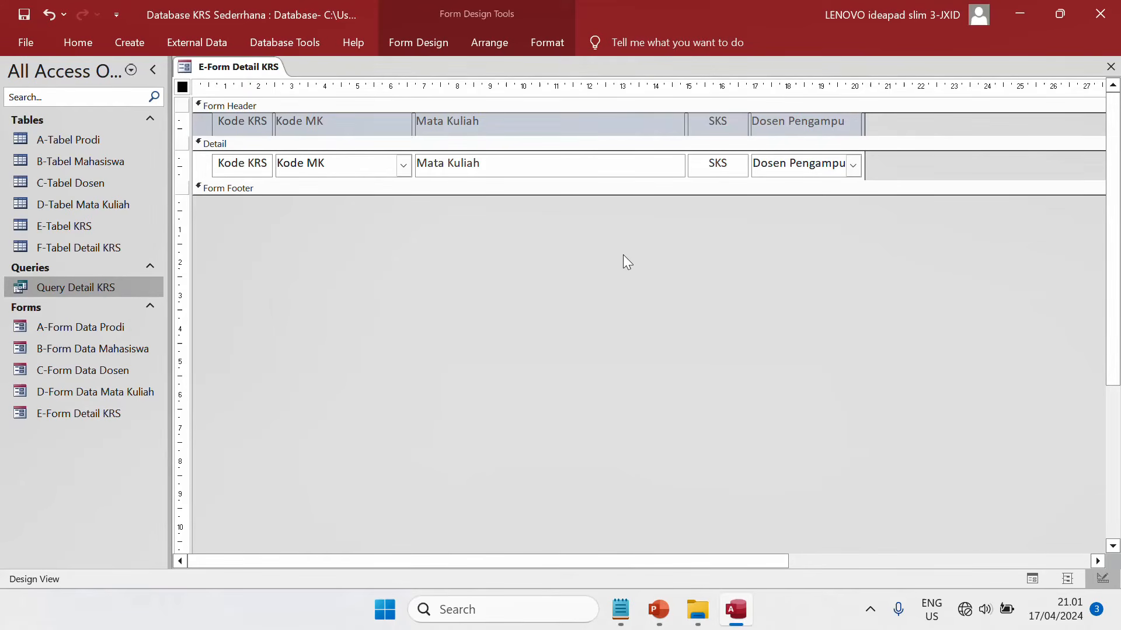
# Expand the form footer to about 1.2 cm high and place a text box in it below the Mata Kuliah column.
pyautogui.moveTo(584, 194); pyautogui.dragTo(583, 232)
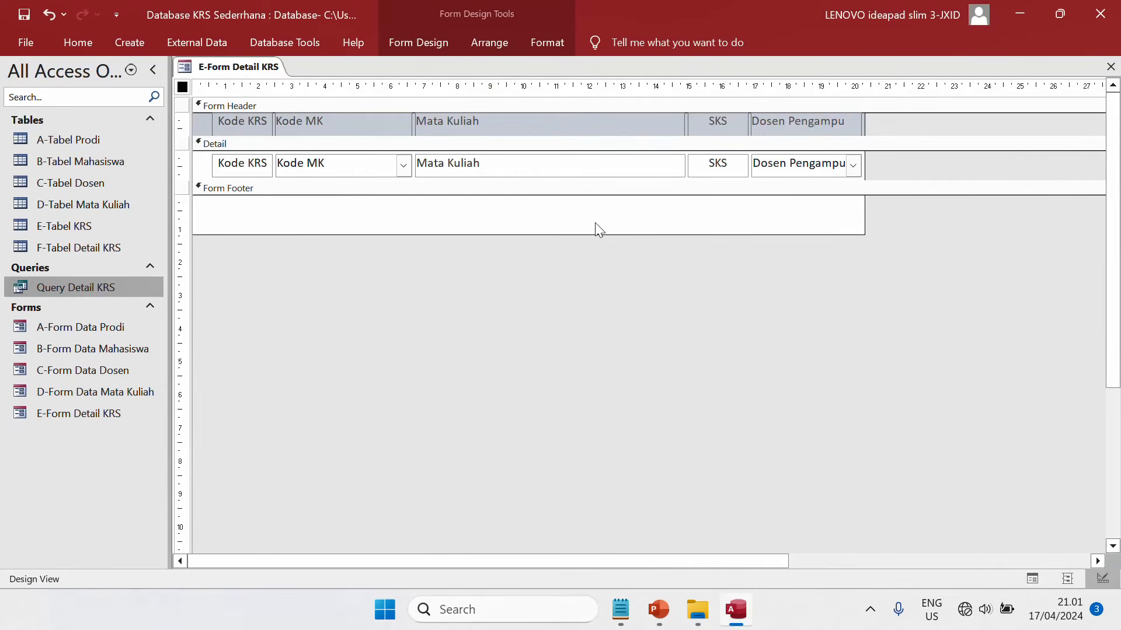
pyautogui.click(554, 42)
pyautogui.click(432, 40)
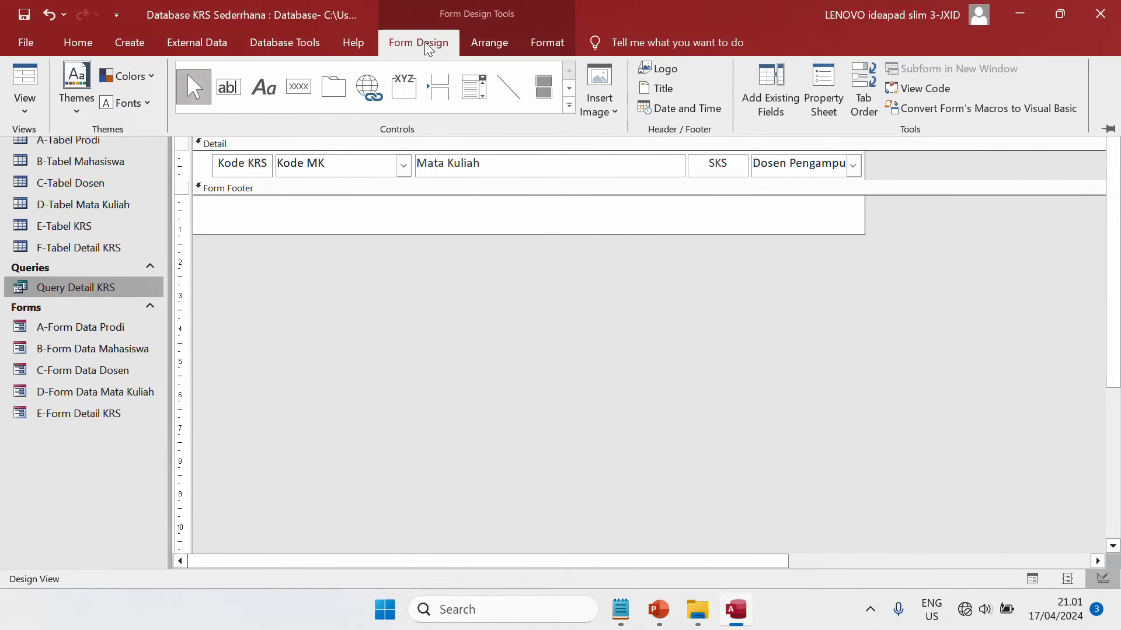
pyautogui.click(231, 91)
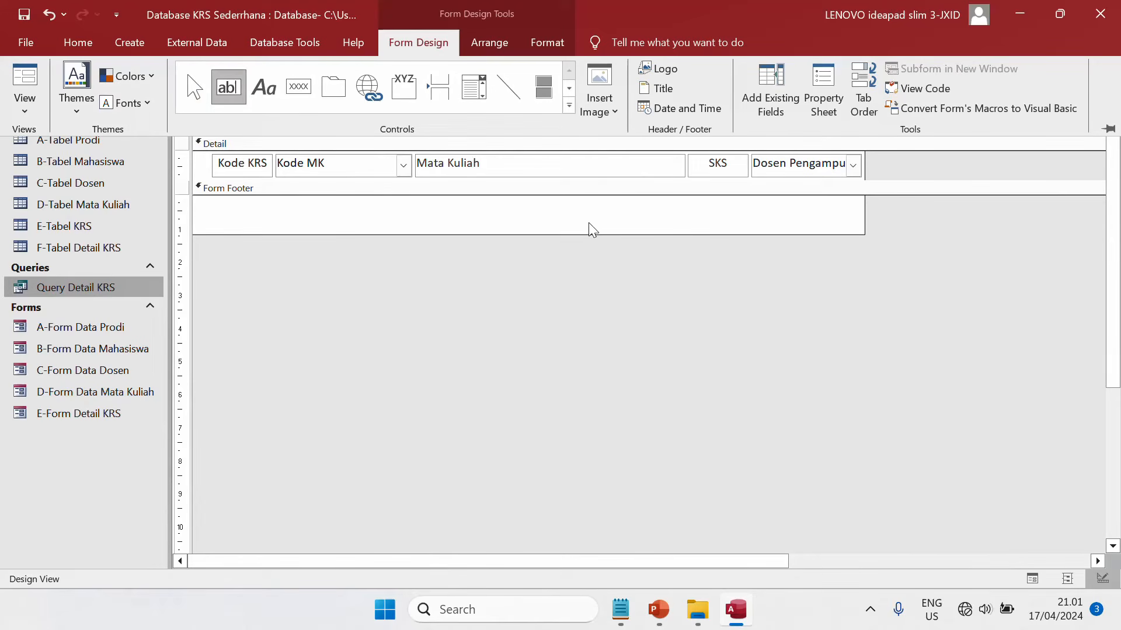
pyautogui.click(607, 206)
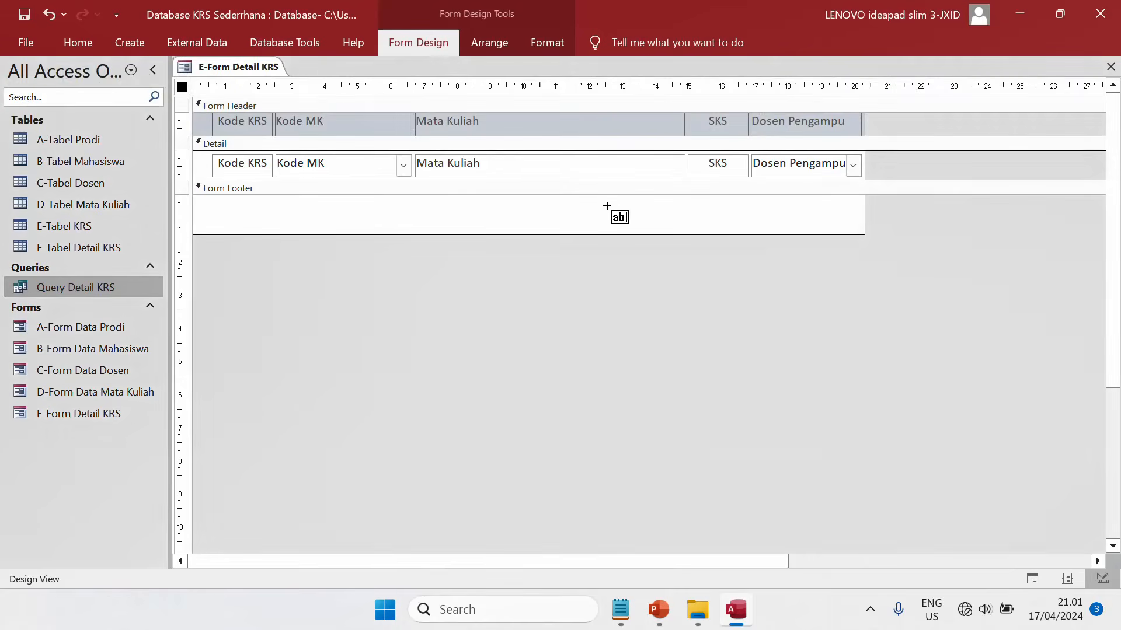
pyautogui.click(607, 206)
# Change the caption of the footer text box's label to Jumlah SKS Total.
pyautogui.doubleClick(530, 216)
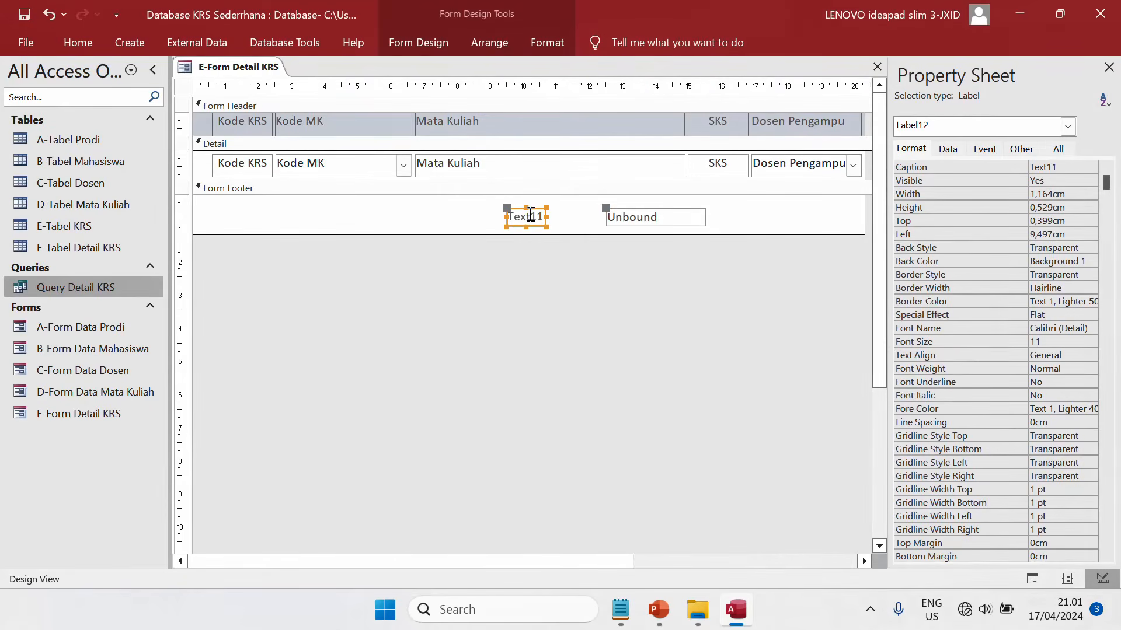
pyautogui.moveTo(509, 217); pyautogui.dragTo(594, 222)
pyautogui.press('BackSpace')
pyautogui.press('BackSpace')
pyautogui.write('Jumlah')
pyautogui.write(' TOTal')
pyautogui.press('capslock')
pyautogui.press('BackSpace')
pyautogui.press('BackSpace')
pyautogui.press('BackSpace')
pyautogui.press('BackSpace')
pyautogui.press('BackSpace')
pyautogui.write('sks')
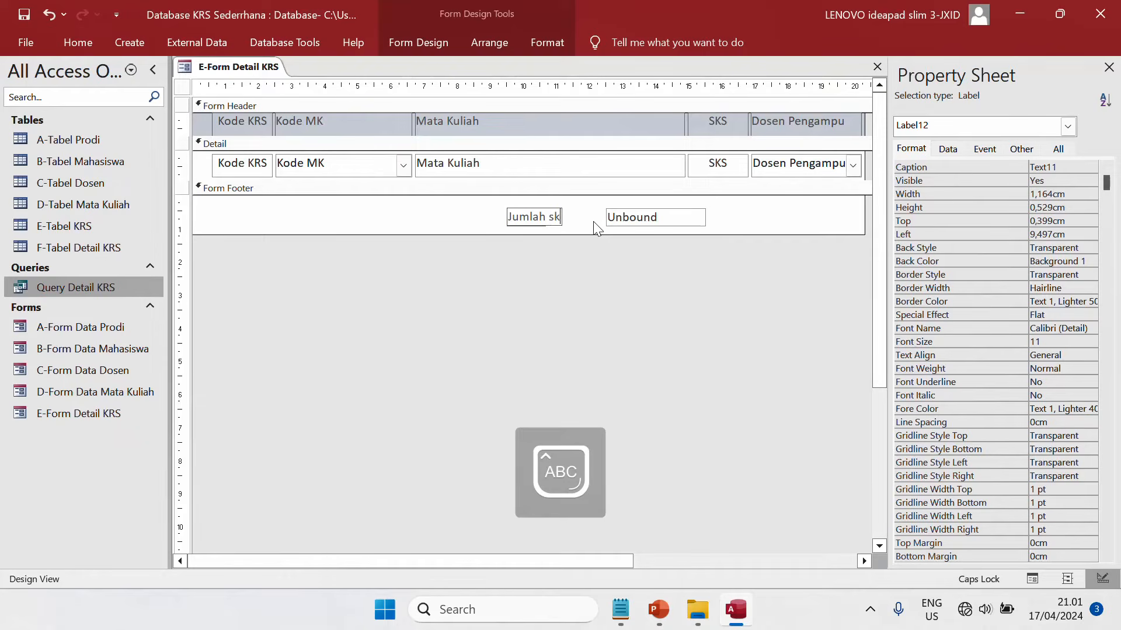
pyautogui.press('BackSpace')
pyautogui.press('BackSpace')
pyautogui.press('BackSpace')
pyautogui.write('SK')
pyautogui.press('BackSpace')
pyautogui.press('BackSpace')
pyautogui.write('SKS tOT')
pyautogui.press('capslock')
pyautogui.press('BackSpace')
pyautogui.press('BackSpace')
pyautogui.press('BackSpace')
pyautogui.write('Total')
pyautogui.click(653, 260)
# Move the unbound text box and its label beneath the SKS column and narrow the box to about 1.9 cm.
pyautogui.click(686, 217)
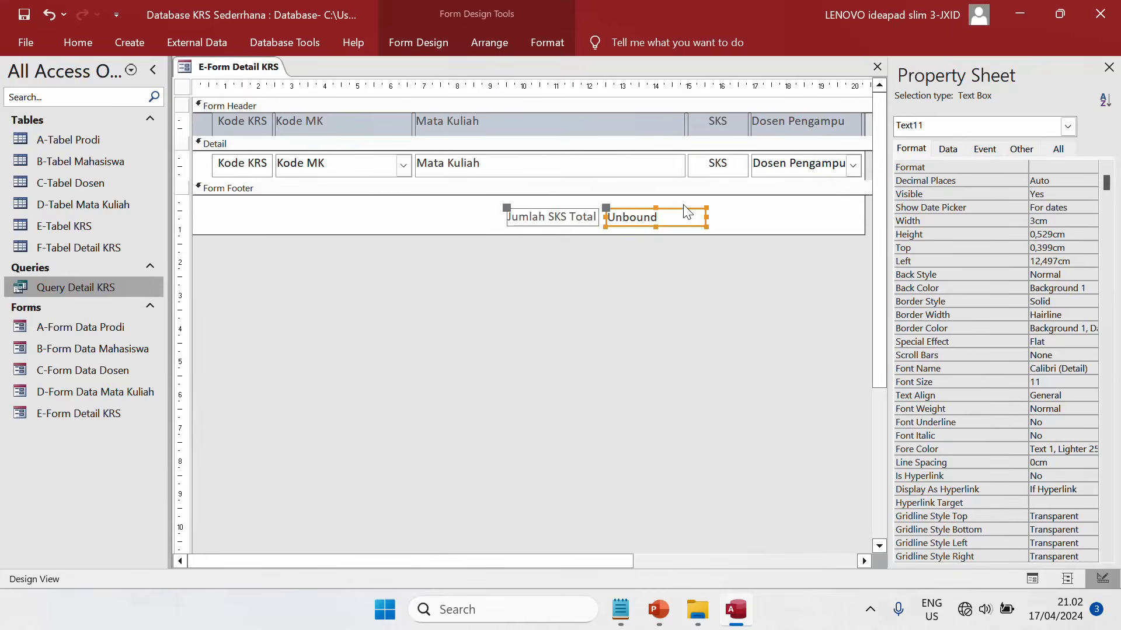
pyautogui.moveTo(683, 211); pyautogui.dragTo(767, 202)
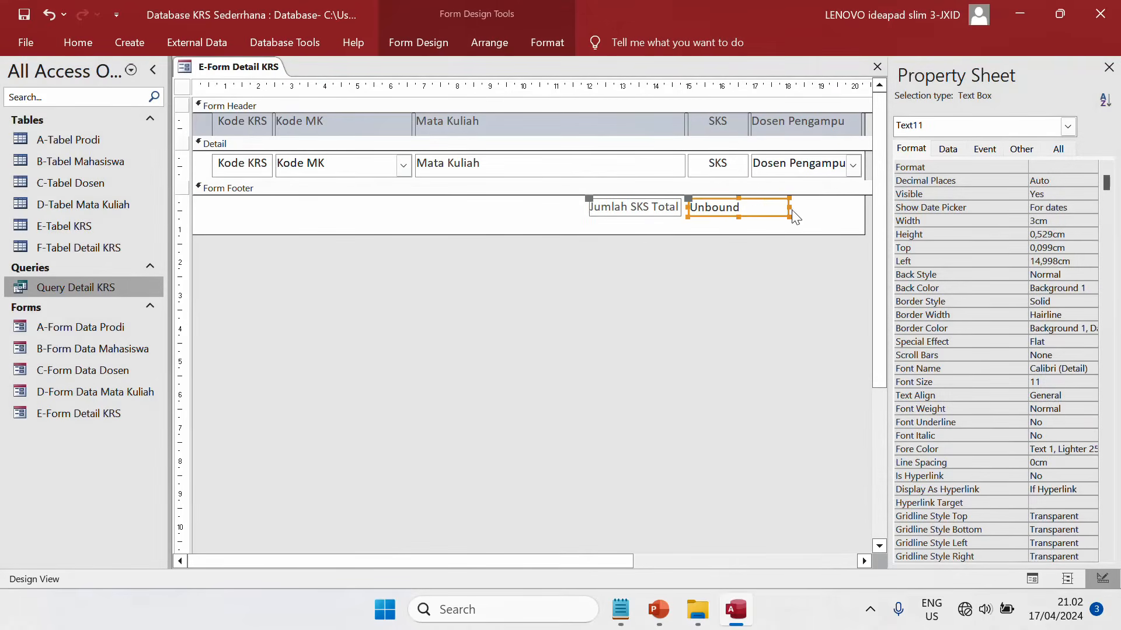
pyautogui.click(765, 208)
pyautogui.moveTo(753, 209); pyautogui.dragTo(752, 209)
# Center the text inside the unbound footer text box.
pyautogui.click(549, 44)
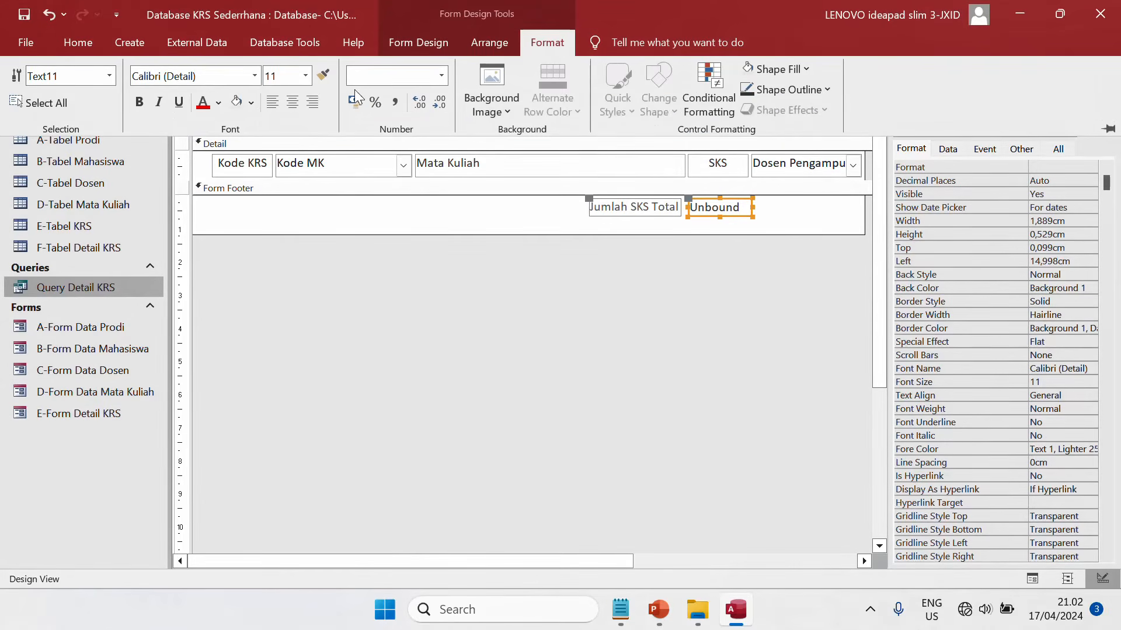
pyautogui.click(293, 102)
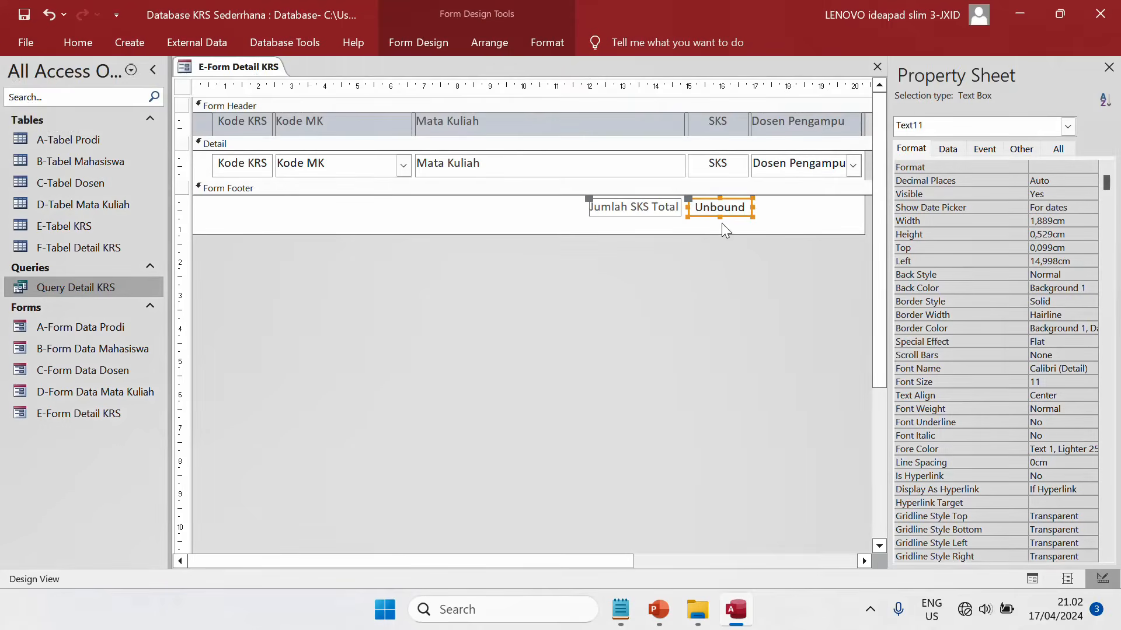
pyautogui.click(732, 236)
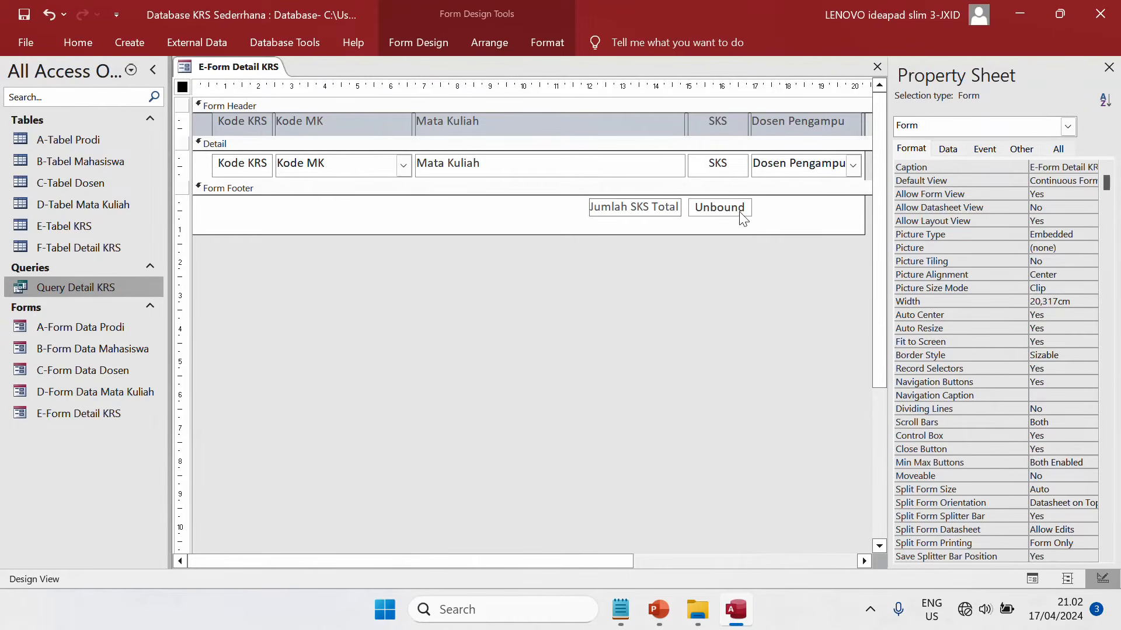
# Set the control source of the unbound footer text box to the expression =Sum([SKS]).
pyautogui.click(740, 209)
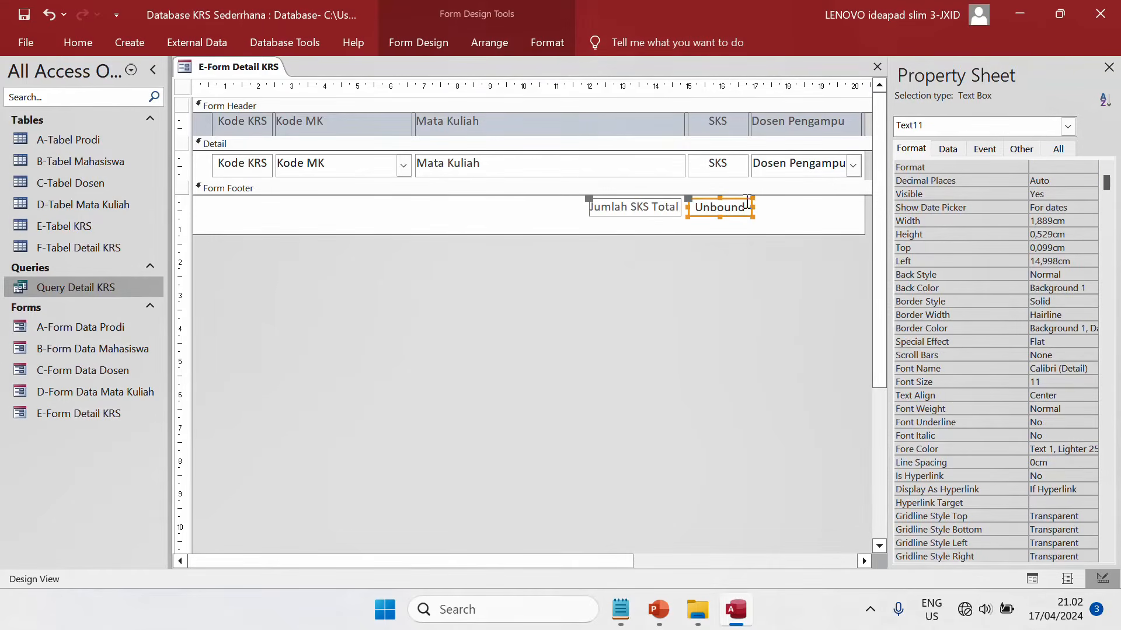
pyautogui.click(949, 149)
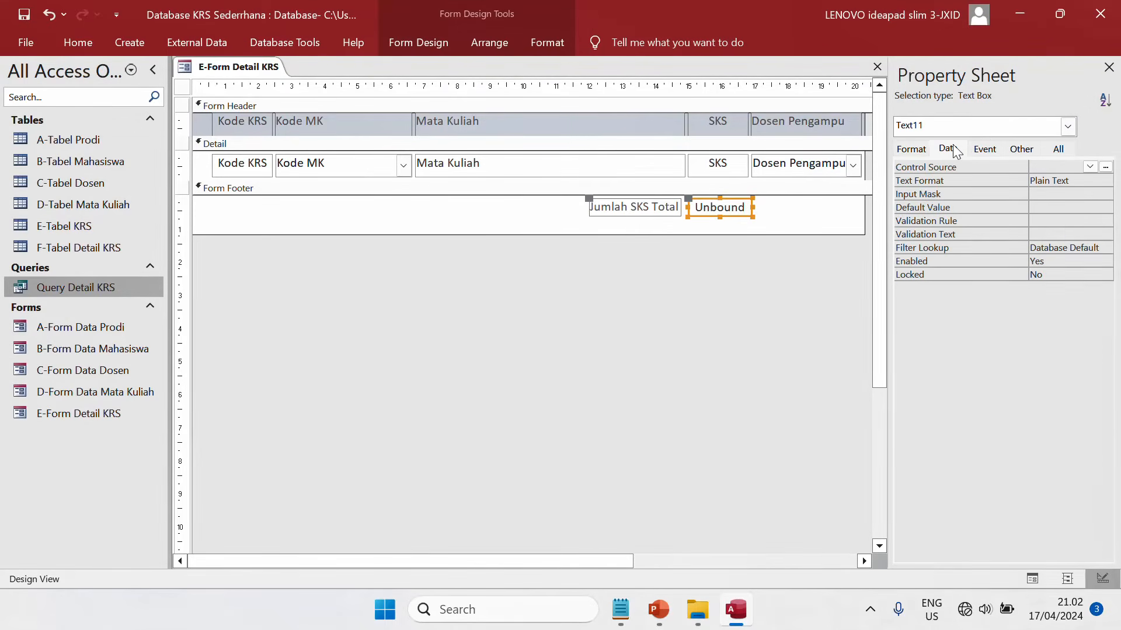
pyautogui.click(1105, 168)
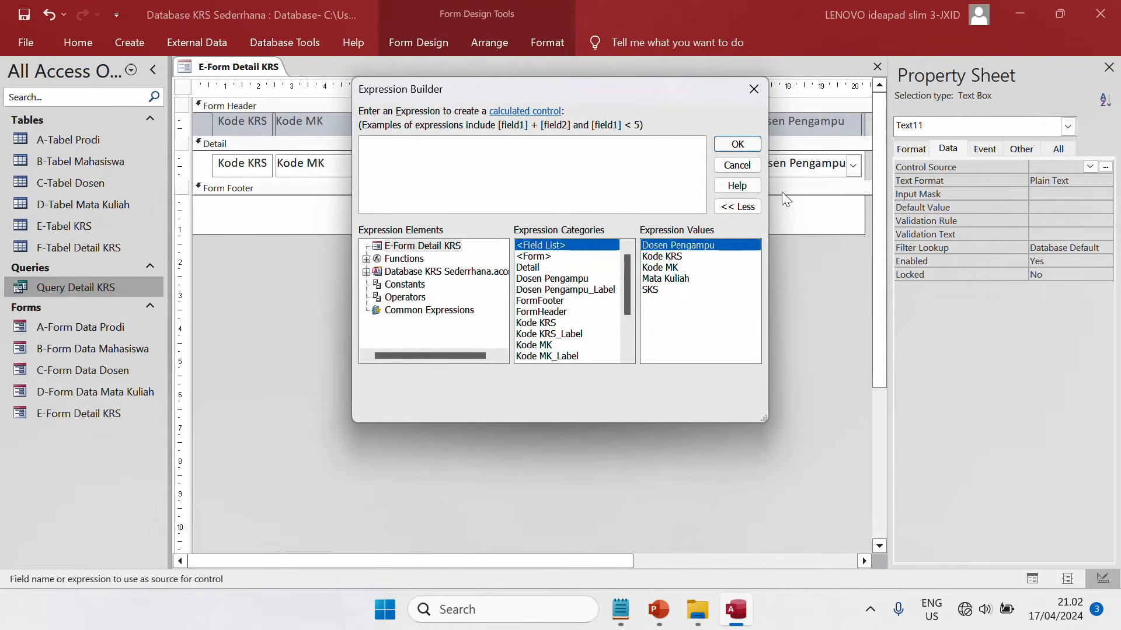
pyautogui.write('=su')
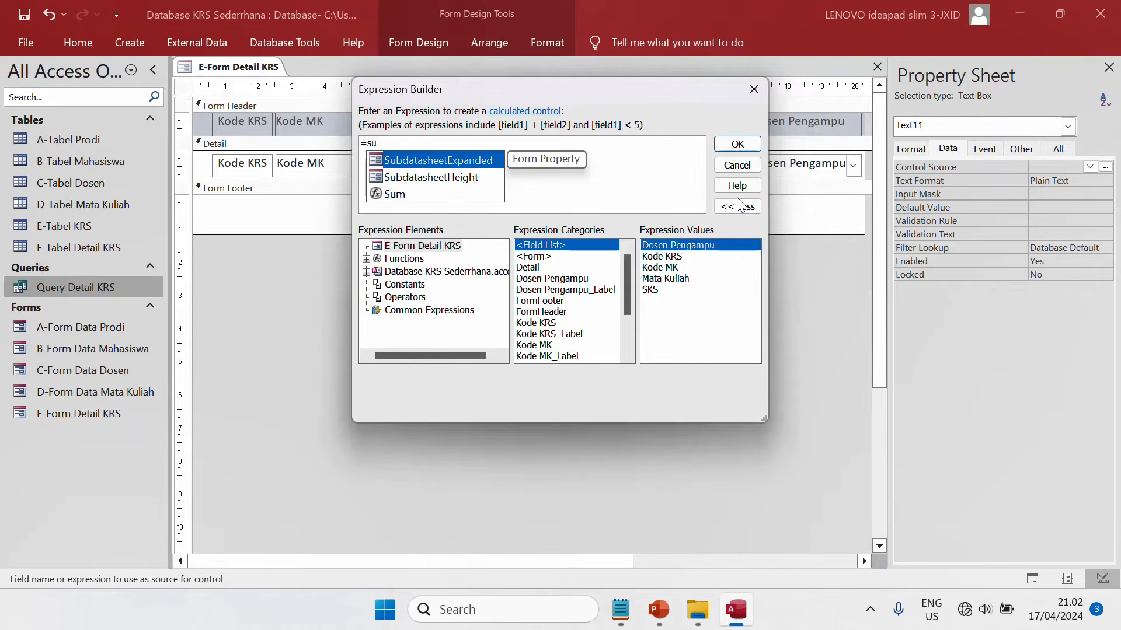
pyautogui.write('m(')
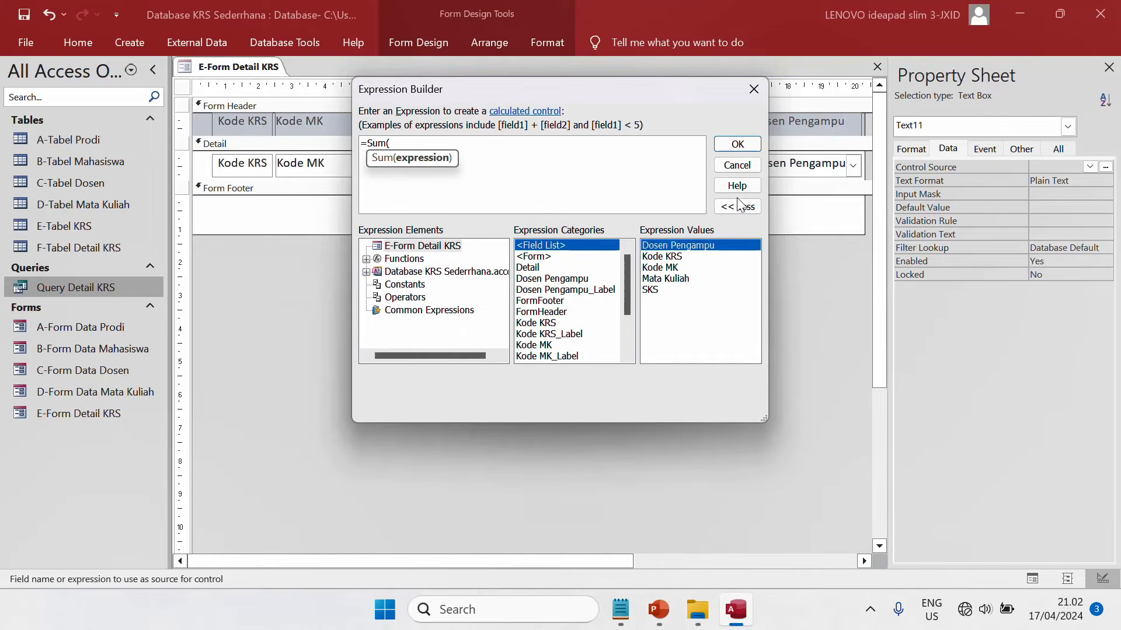
pyautogui.write('[SKS])')
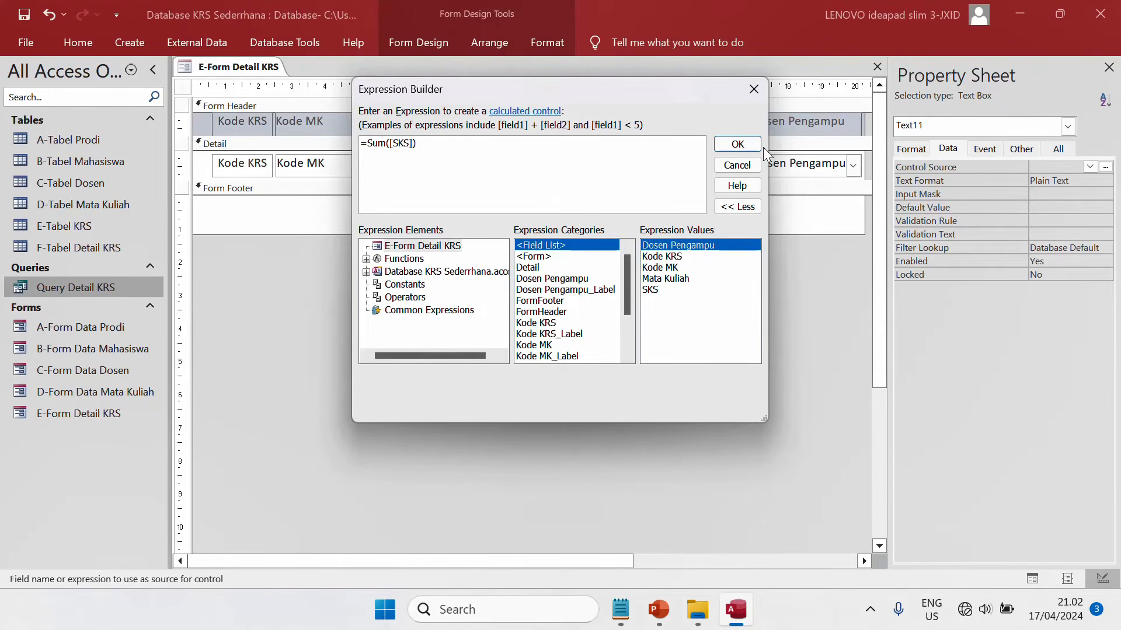
pyautogui.click(729, 146)
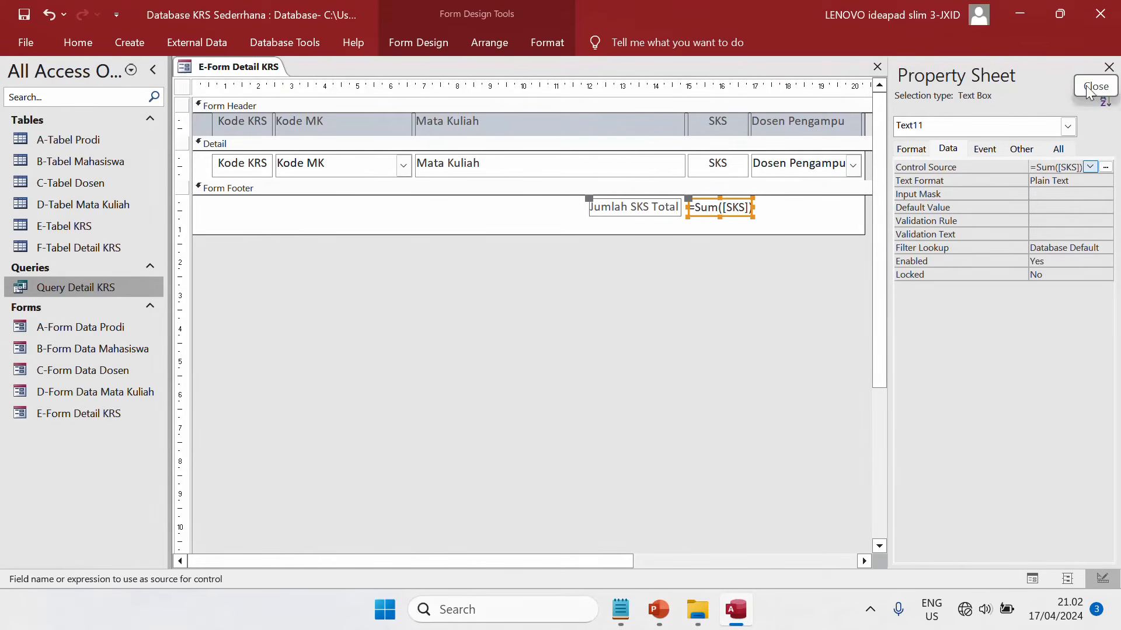
# Set the Navigation Buttons property of the Detail KRS form to No.
pyautogui.click(912, 150)
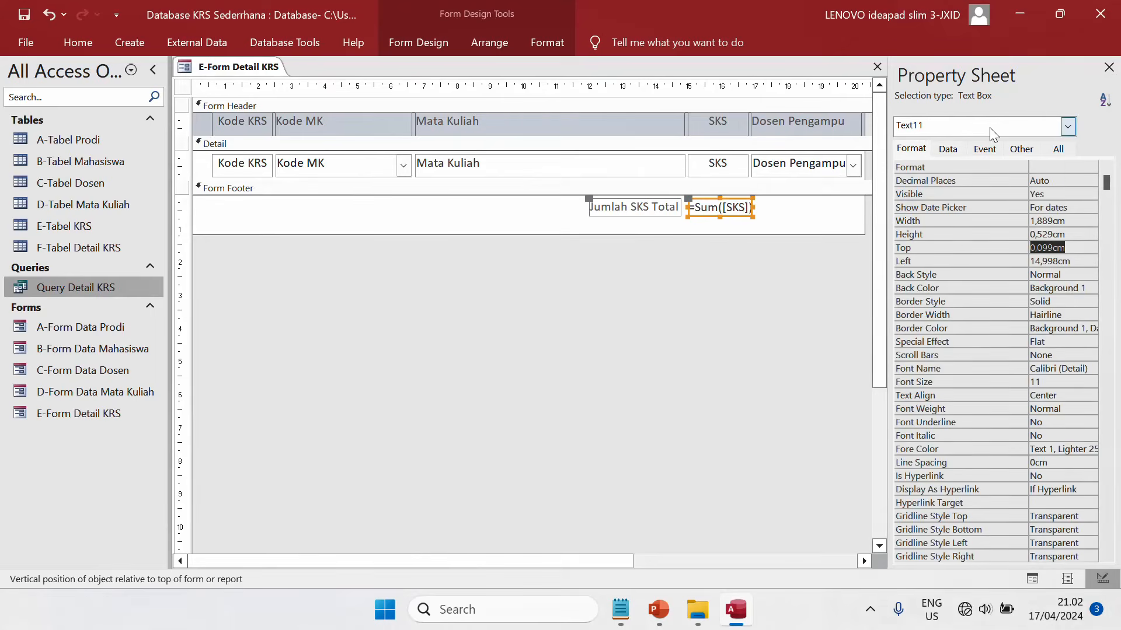
pyautogui.click(1065, 126)
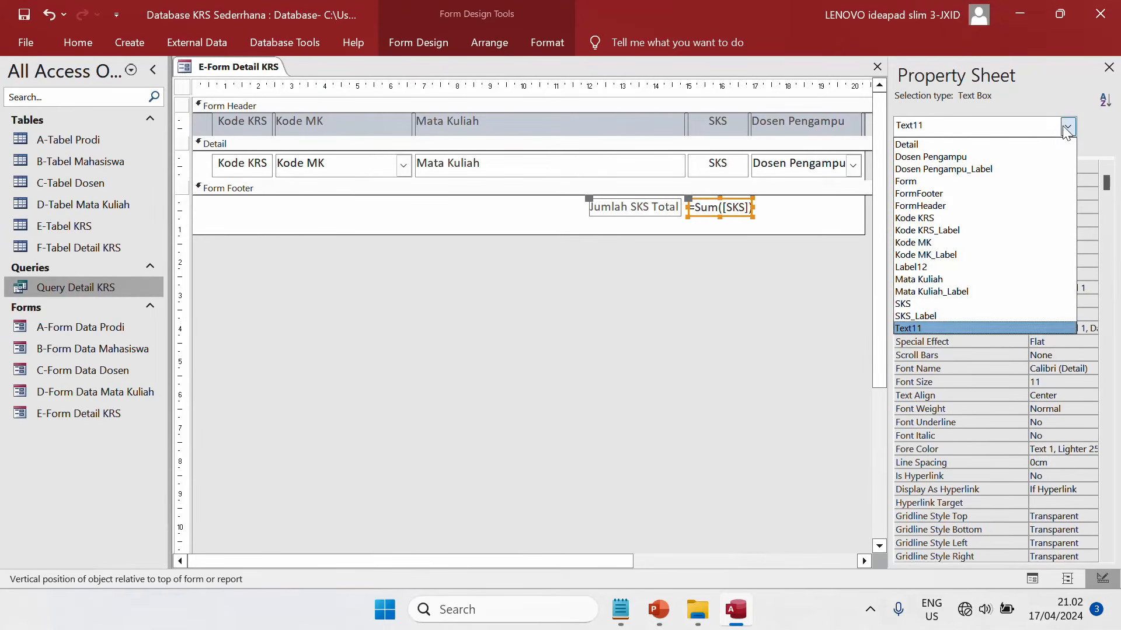
pyautogui.click(1006, 181)
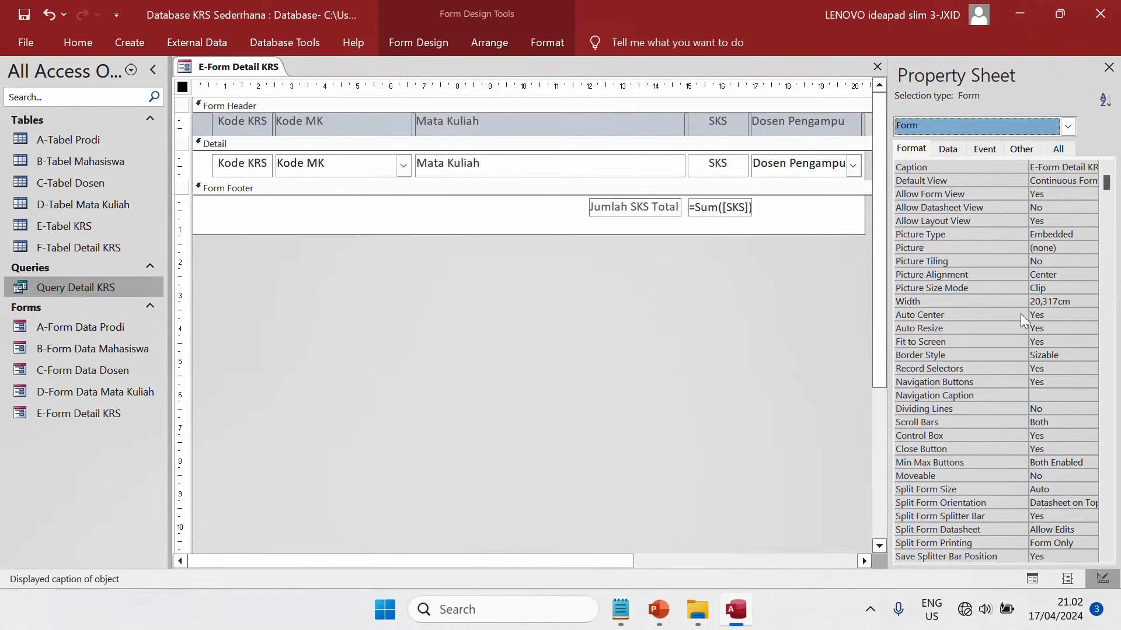
pyautogui.click(1075, 316)
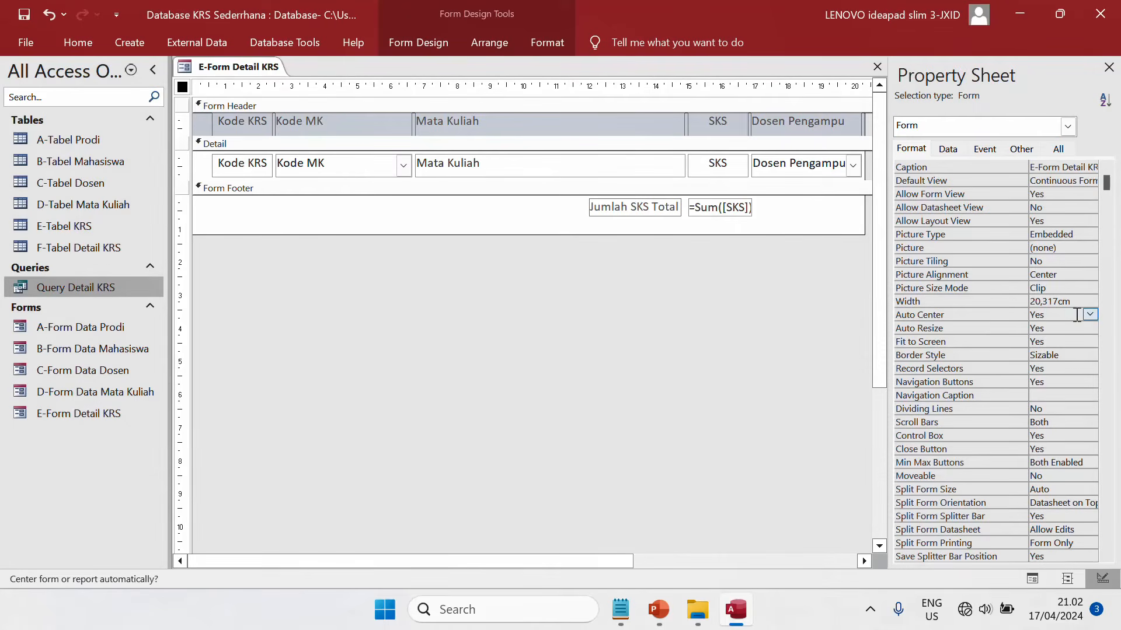
pyautogui.click(1087, 382)
pyautogui.click(1084, 403)
pyautogui.press('Return')
pyautogui.click(1079, 408)
pyautogui.click(1089, 408)
pyautogui.click(1073, 435)
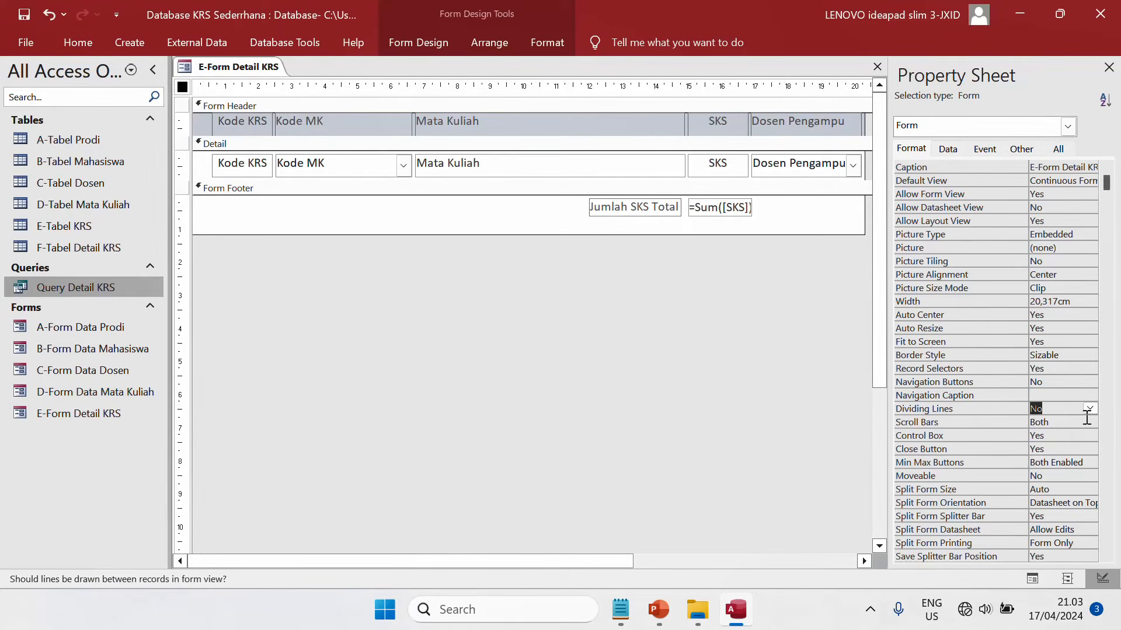
pyautogui.click(1086, 394)
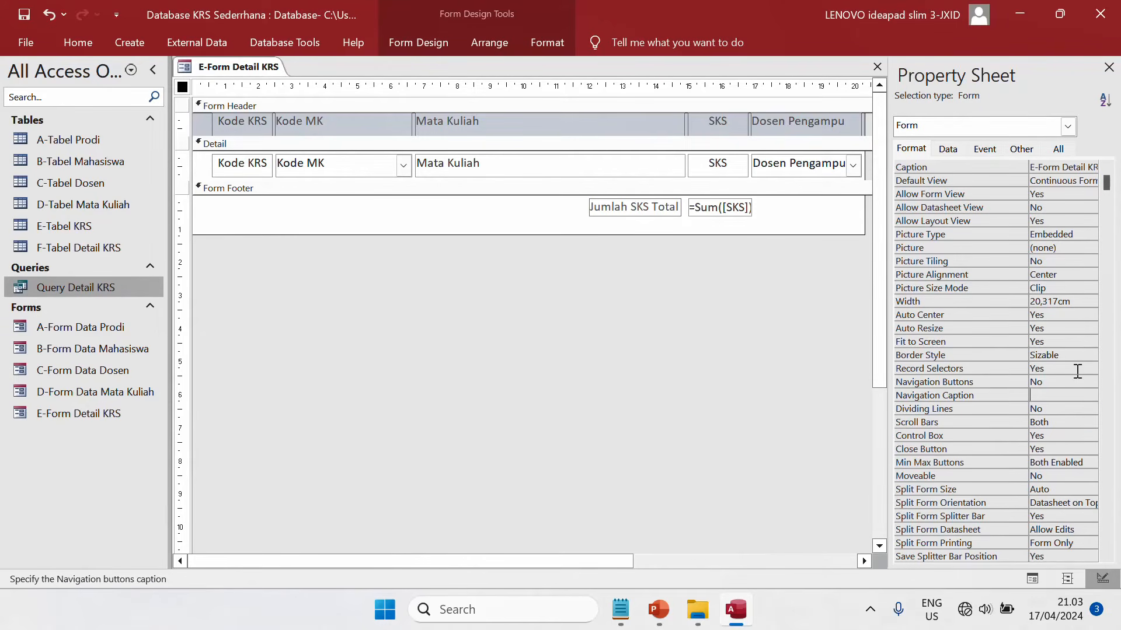
# Set the form's Record Selectors property to No and its Dividing Lines property to Yes.
pyautogui.click(1079, 367)
pyautogui.click(1090, 368)
pyautogui.click(1080, 396)
pyautogui.click(1091, 408)
pyautogui.click(1090, 409)
pyautogui.click(1083, 423)
# Set the form's Min Max Buttons property to None.
pyautogui.click(1080, 462)
pyautogui.click(1089, 462)
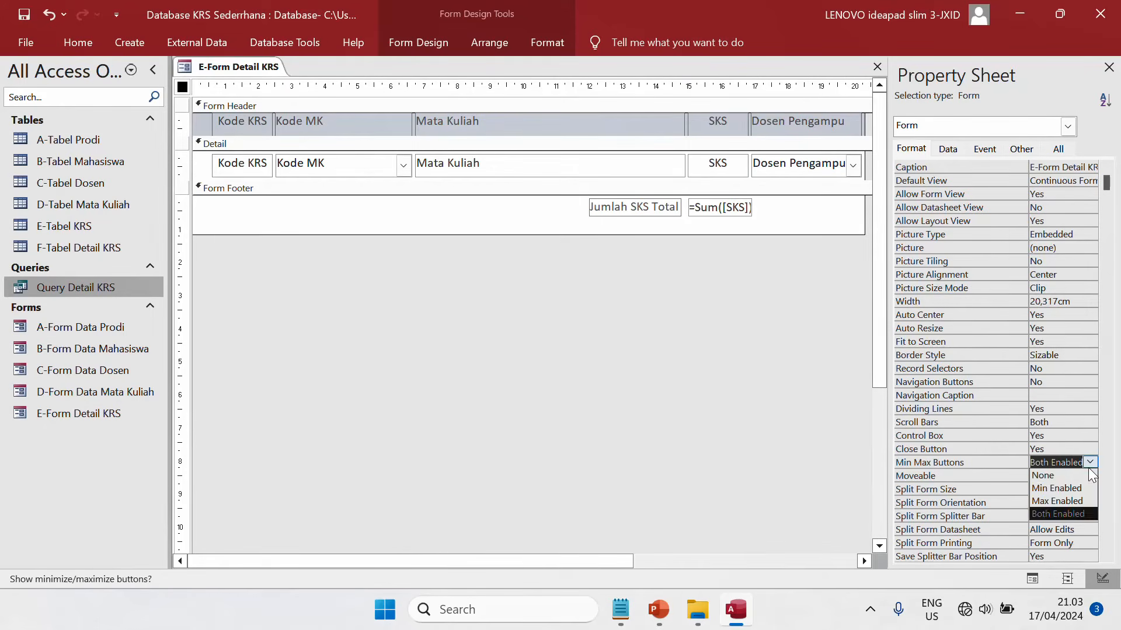
pyautogui.click(1051, 472)
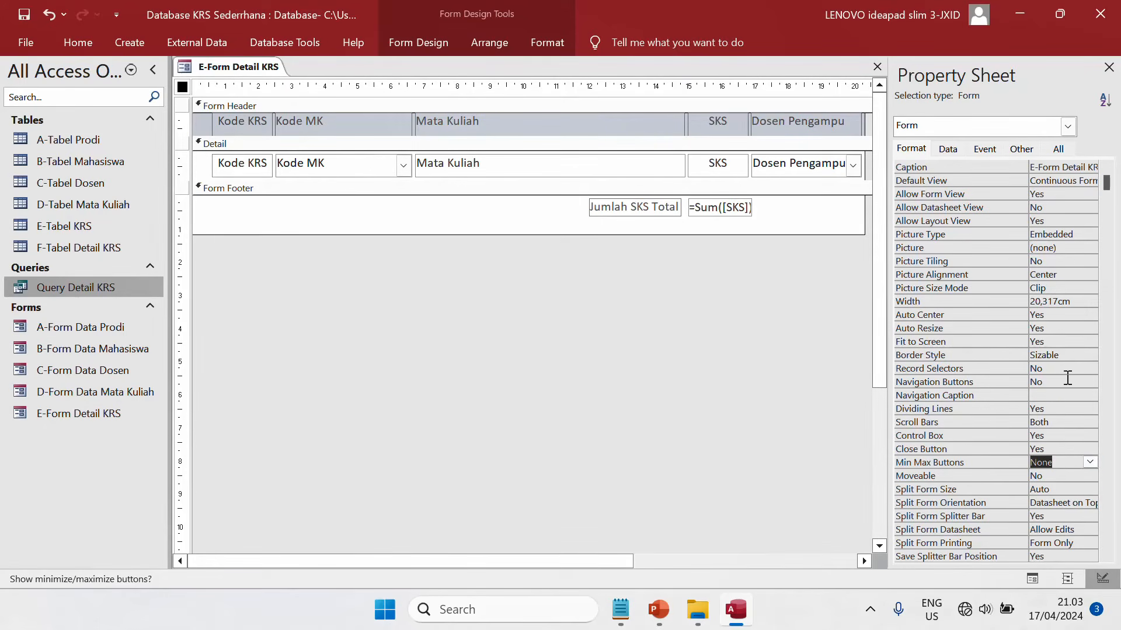
# Set the form's Pop Up and Modal properties to Yes and close the form's properties.
pyautogui.click(1021, 148)
pyautogui.click(1092, 167)
pyautogui.click(1105, 167)
pyautogui.click(1045, 180)
pyautogui.click(1105, 180)
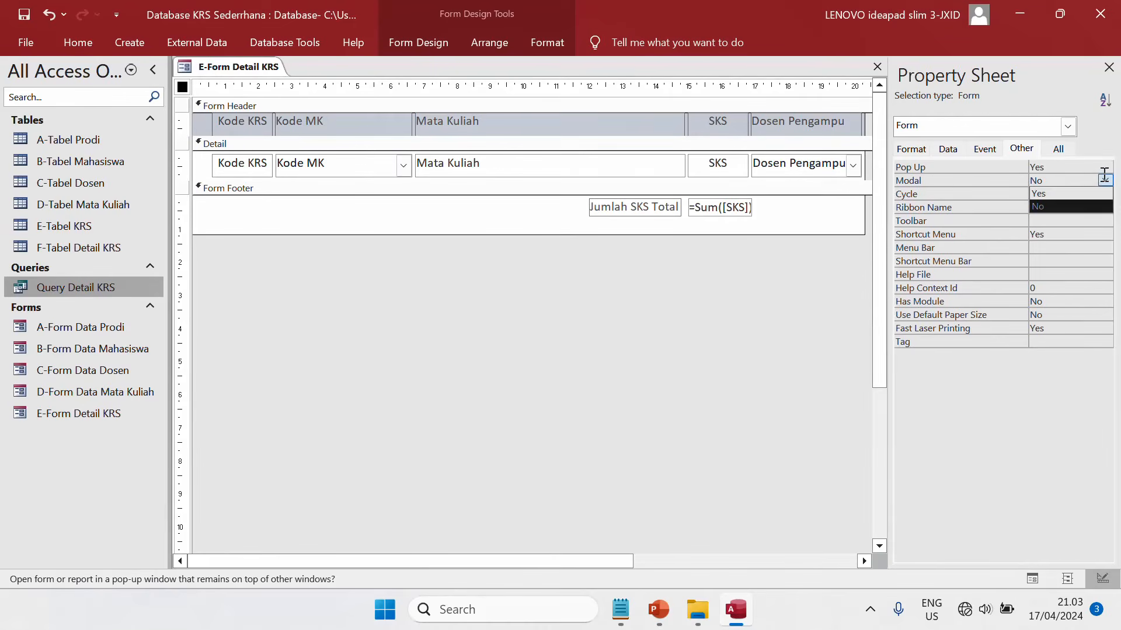
pyautogui.click(1091, 193)
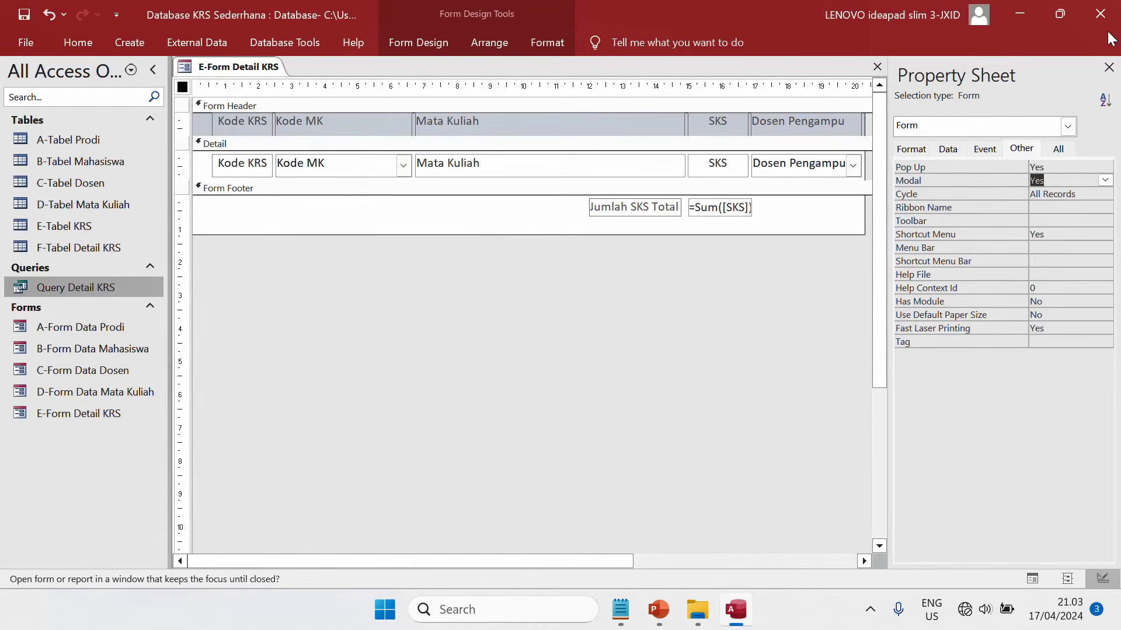
pyautogui.click(1108, 67)
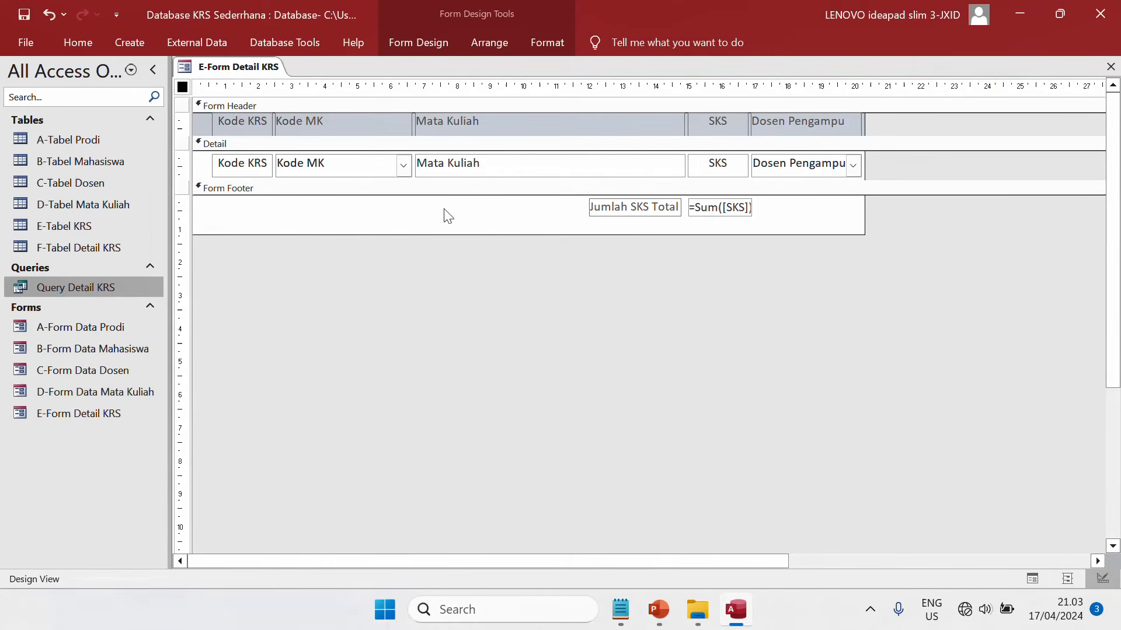
# Close E-Form Detail KRS and save its design changes.
pyautogui.rightClick(249, 70)
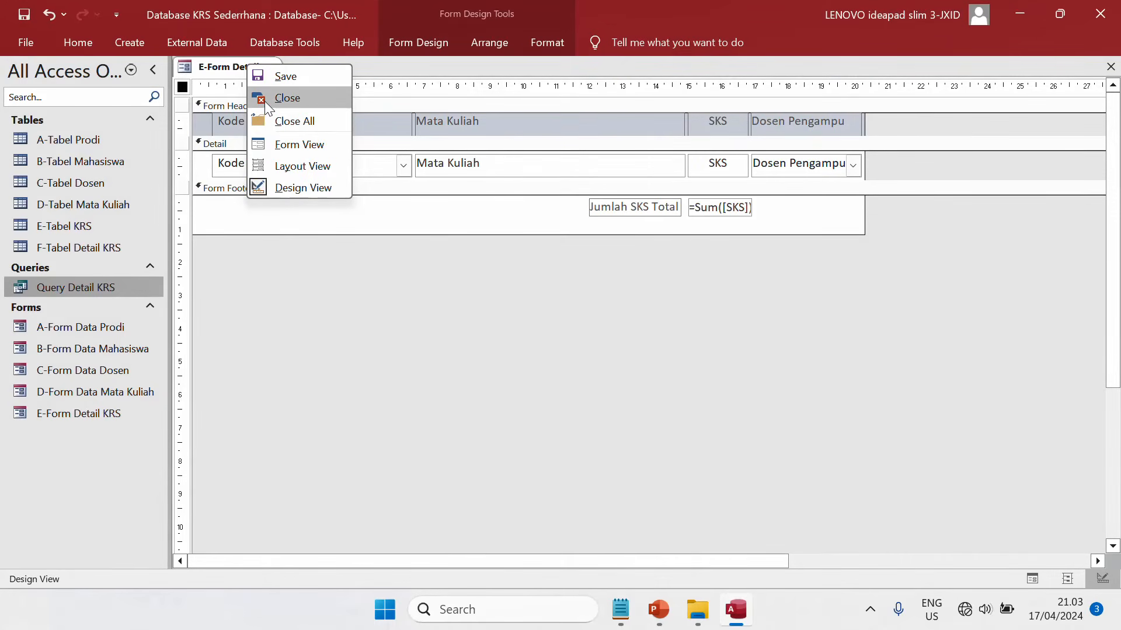
pyautogui.click(264, 99)
pyautogui.click(500, 352)
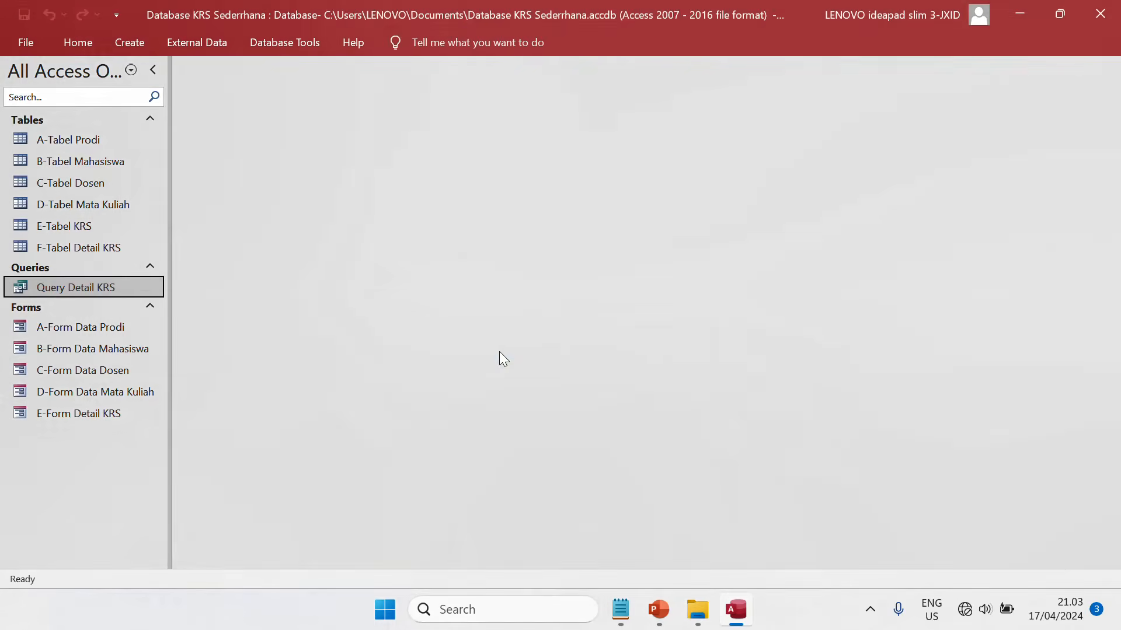
# Open E-Form Detail KRS to check its layout and the Kode MK list, and close it again.
pyautogui.doubleClick(95, 414)
pyautogui.click(427, 93)
pyautogui.click(427, 94)
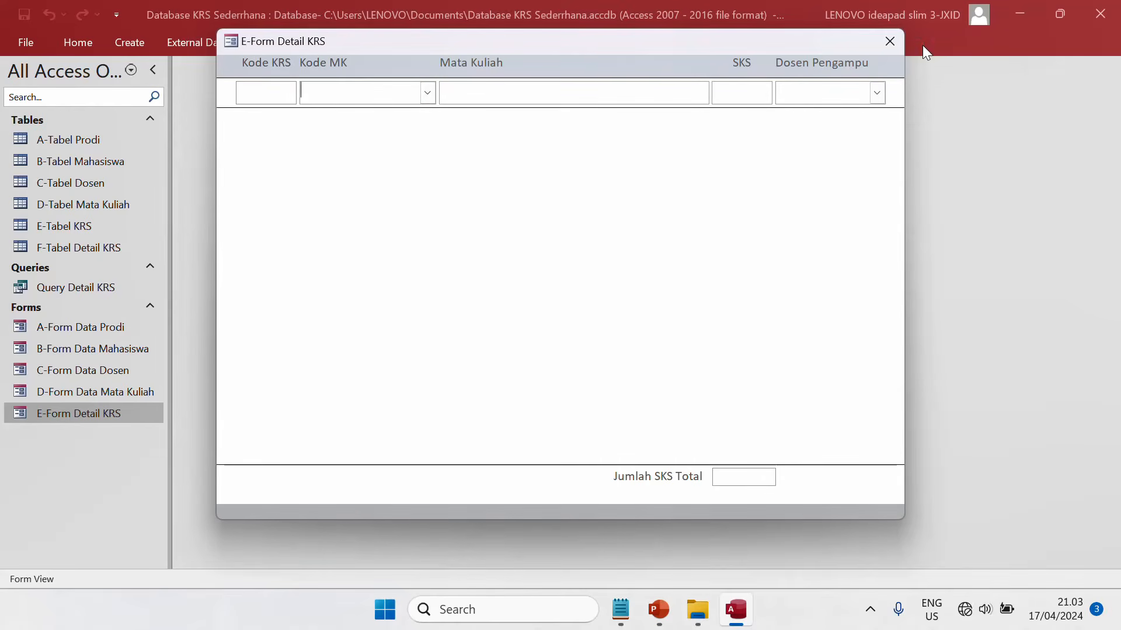
pyautogui.click(900, 39)
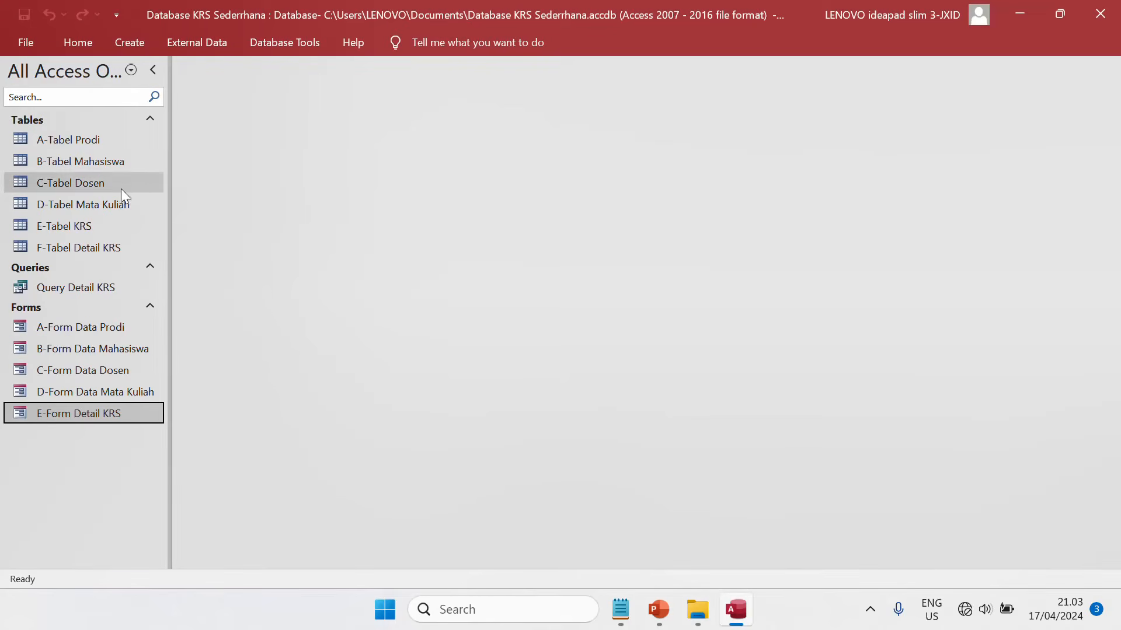
# Create a form from E-Tabel KRS and switch it to Design View.
pyautogui.click(93, 225)
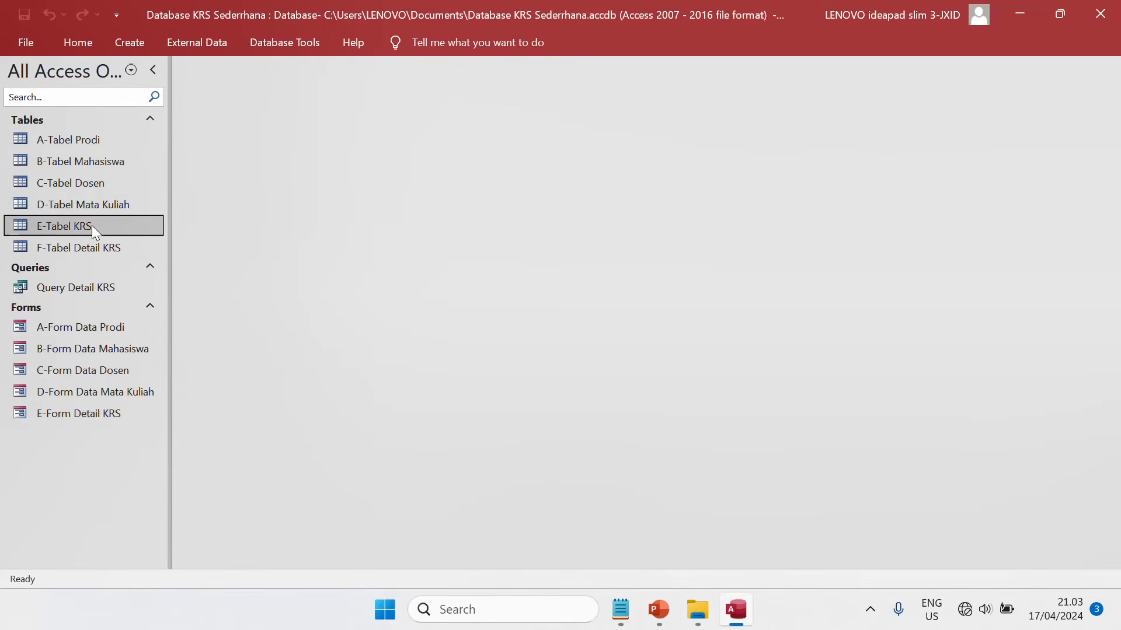
pyautogui.click(129, 40)
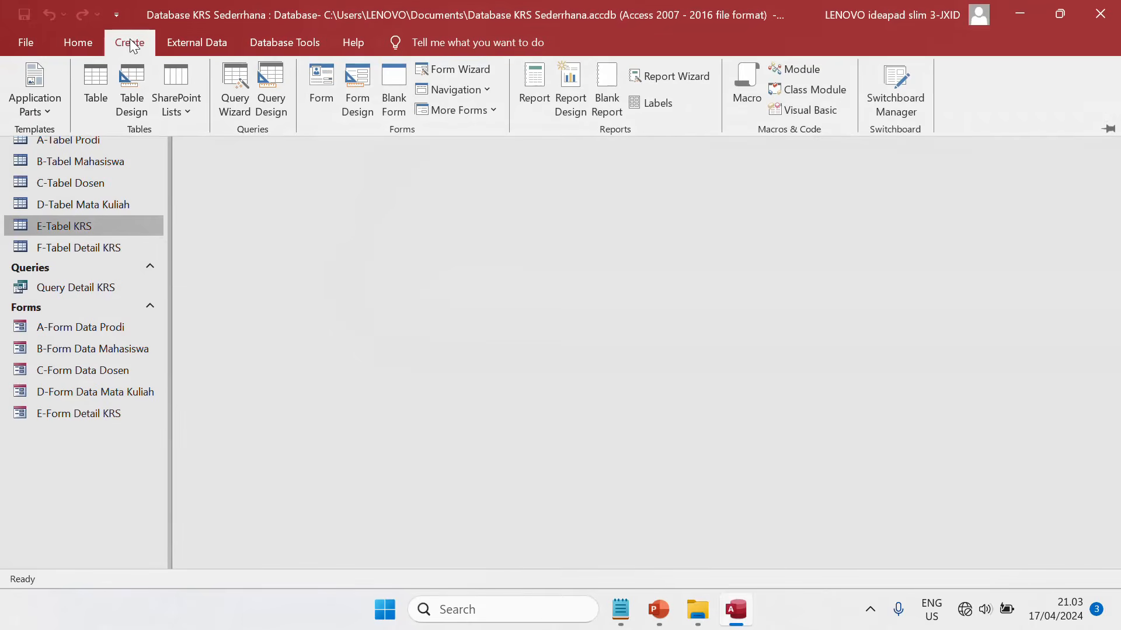
pyautogui.click(325, 83)
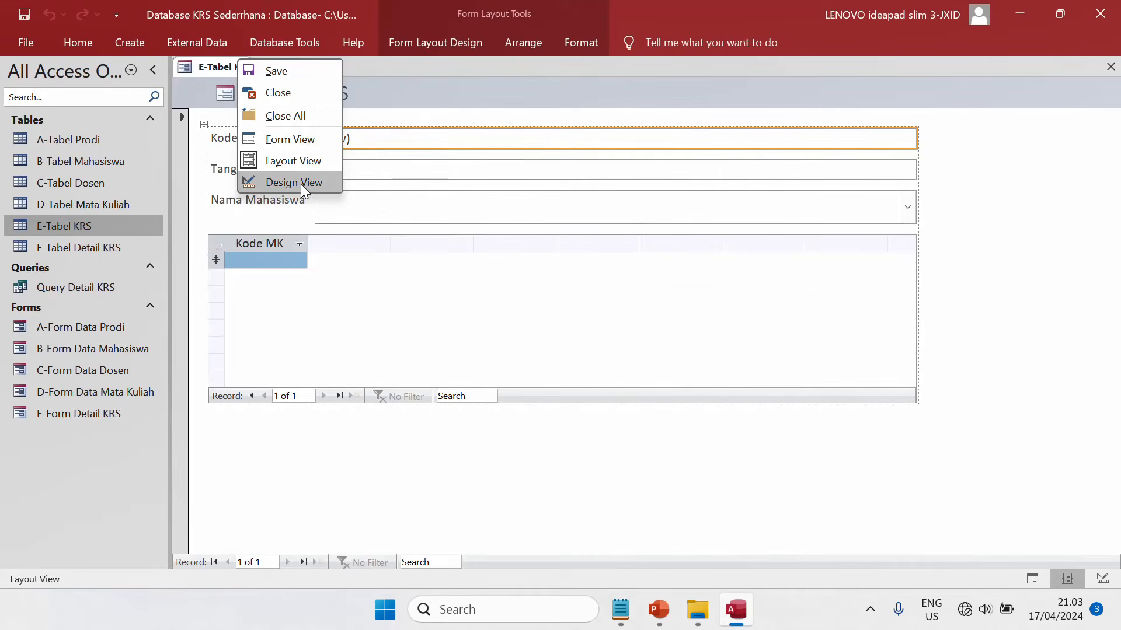
pyautogui.click(300, 184)
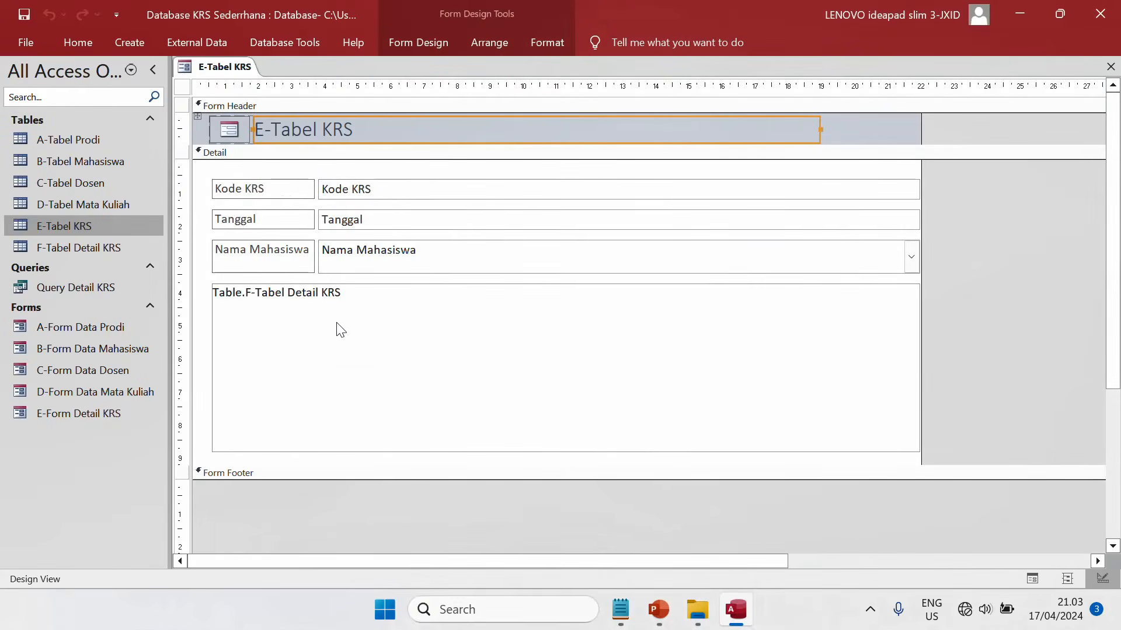
# Delete the embedded F-Tabel Detail KRS subform and change the form's header title to Form Input KRS.
pyautogui.click(258, 299)
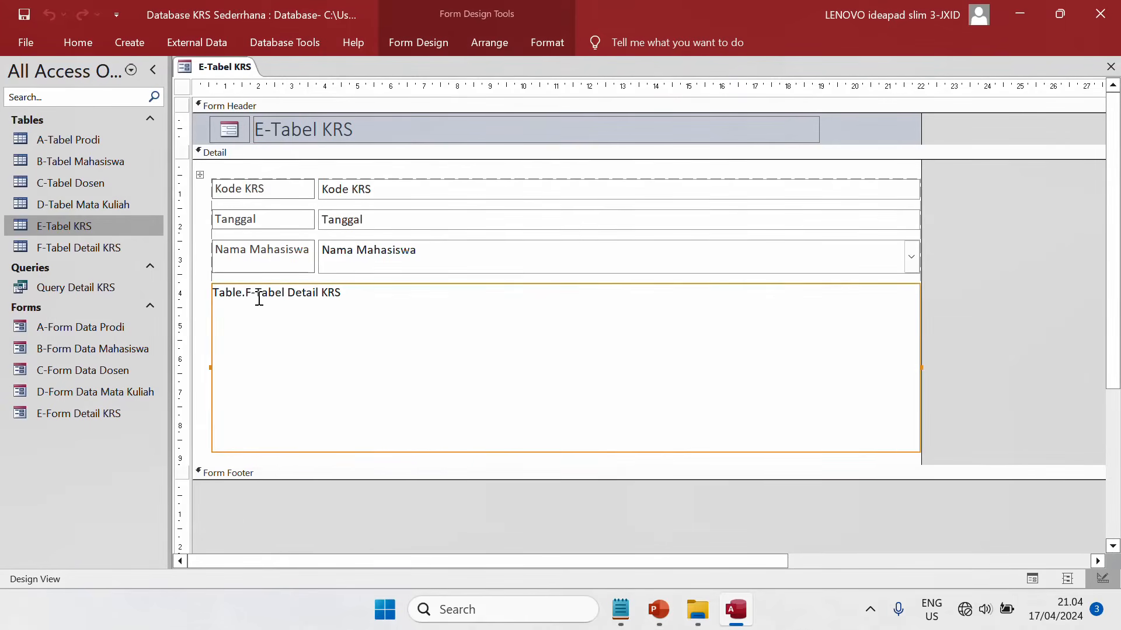
pyautogui.press('Delete')
pyautogui.click(422, 123)
pyautogui.moveTo(422, 124); pyautogui.dragTo(176, 107)
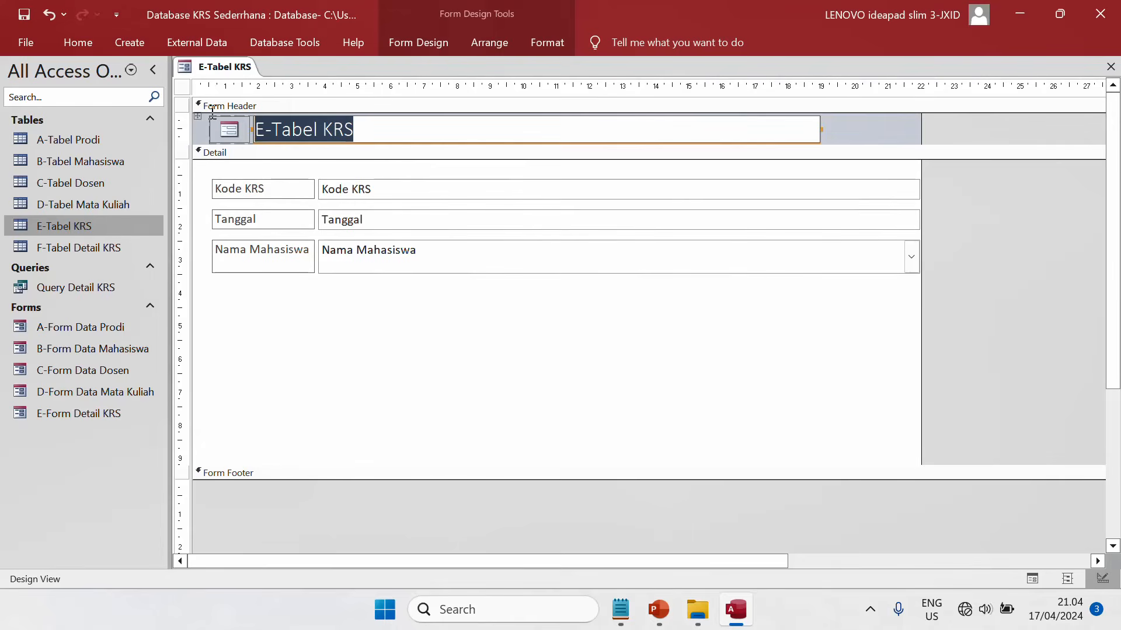
pyautogui.press('BackSpace')
pyautogui.write('Form Input KRS')
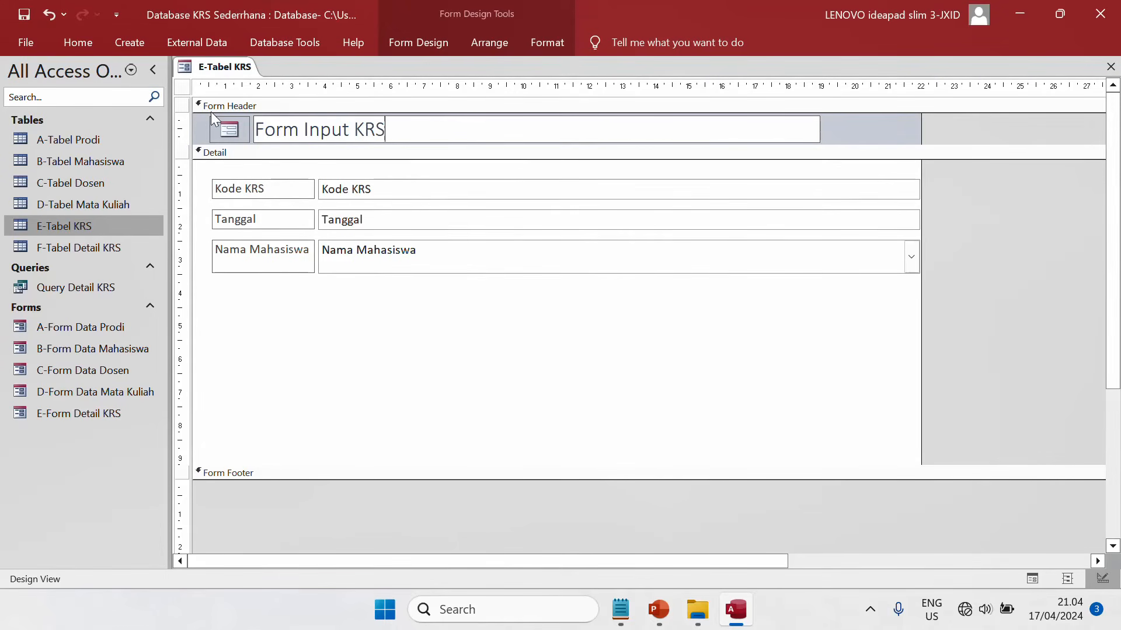
# Narrow the Kode KRS, Tanggal and Nama Mahasiswa fields to about 10 cm and the header title box to about 11.5 cm.
pyautogui.click(495, 188)
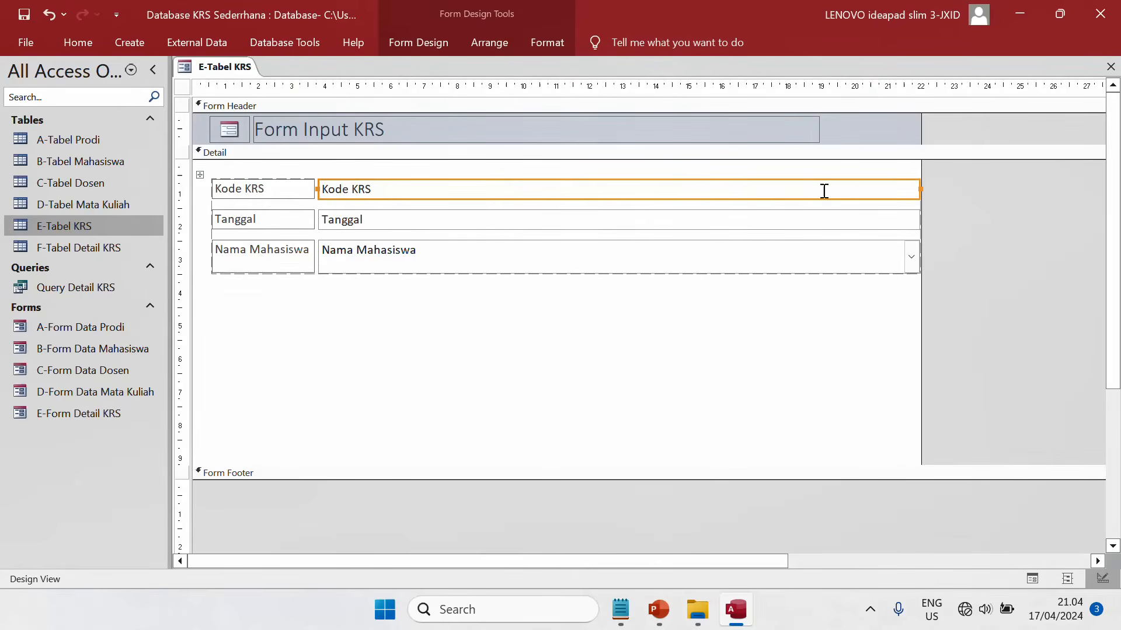
pyautogui.moveTo(920, 192); pyautogui.dragTo(575, 194)
pyautogui.moveTo(921, 190); pyautogui.dragTo(915, 193)
pyautogui.click(916, 191)
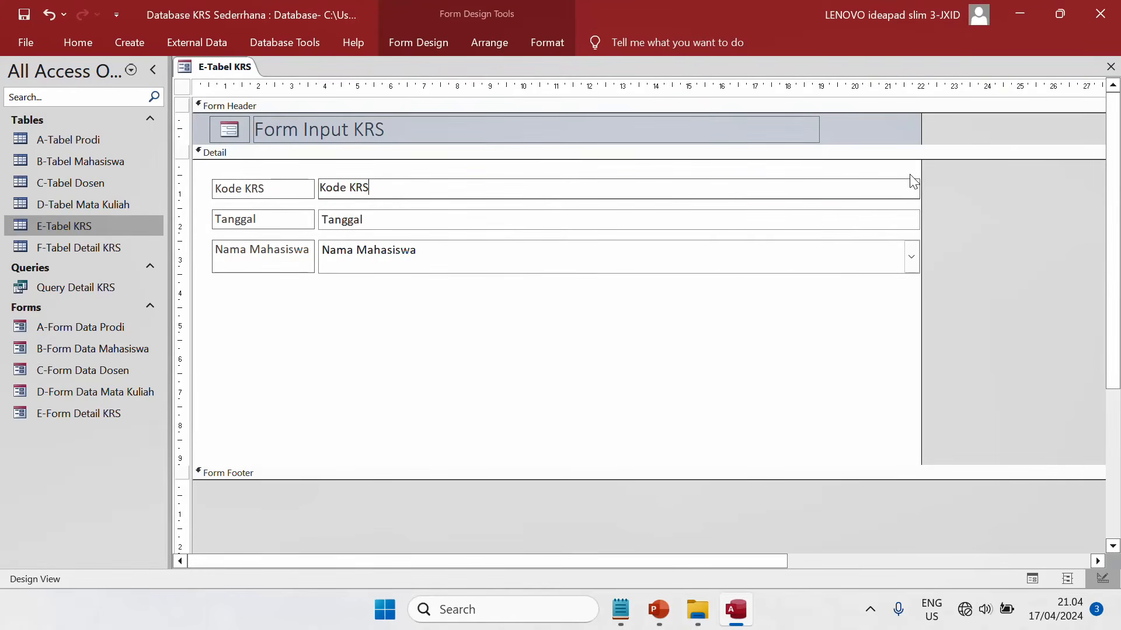
pyautogui.click(906, 173)
pyautogui.click(439, 184)
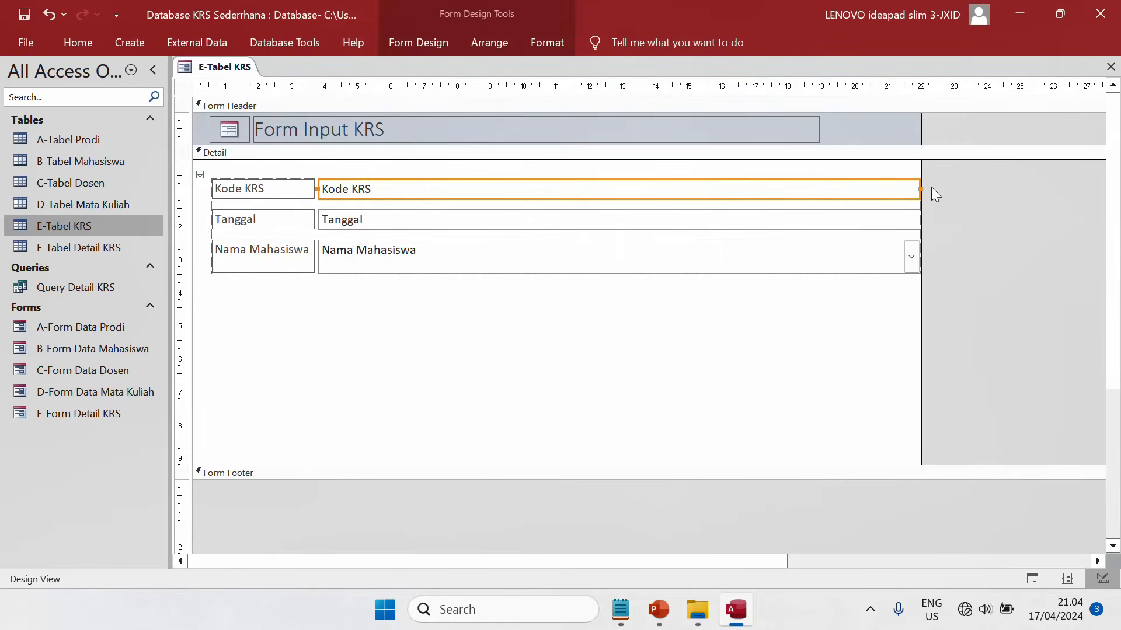
pyautogui.moveTo(919, 190); pyautogui.dragTo(646, 198)
pyautogui.click(713, 196)
pyautogui.click(751, 134)
pyautogui.moveTo(821, 129); pyautogui.dragTo(636, 149)
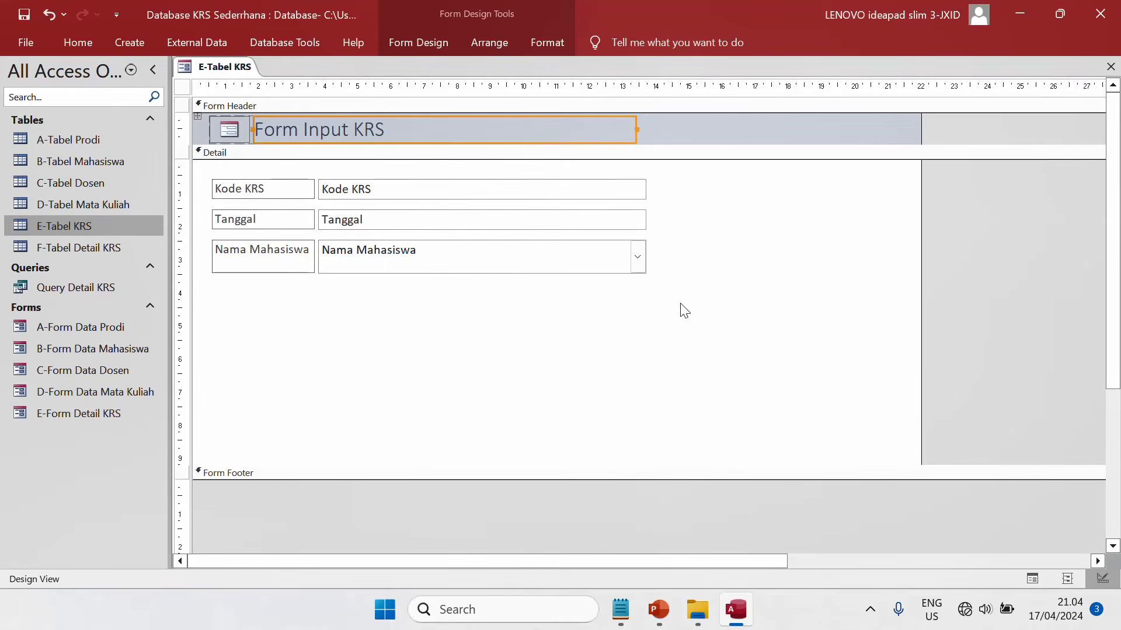
# Set the height of the Kode KRS, Tanggal and Nama Mahasiswa labels and fields to 0,7 cm.
pyautogui.moveTo(719, 309); pyautogui.dragTo(204, 173)
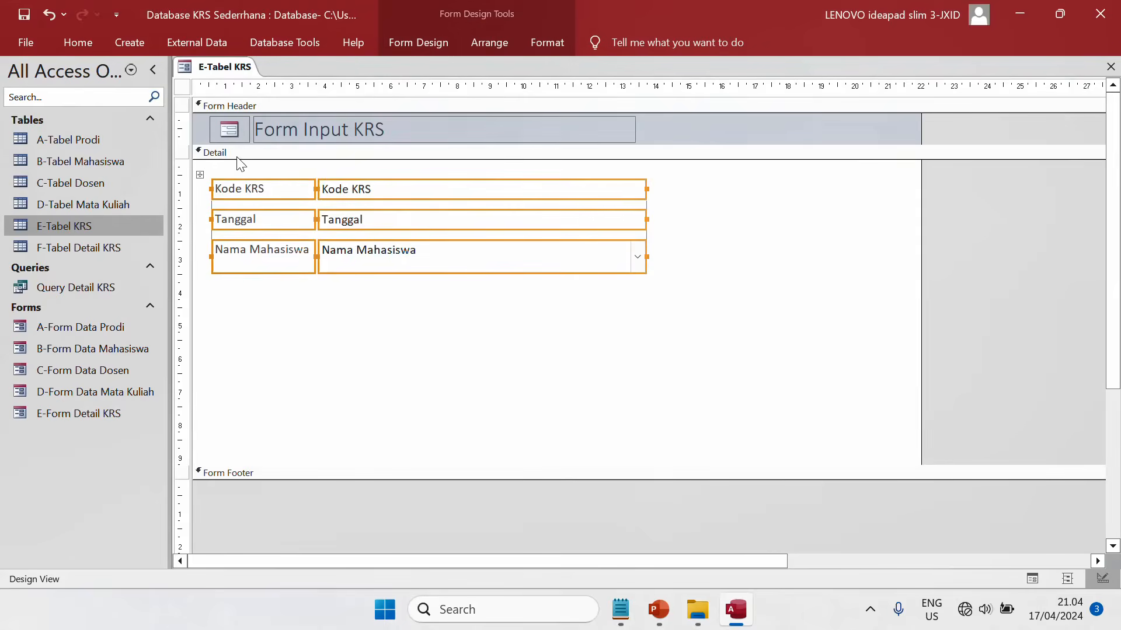
pyautogui.click(407, 44)
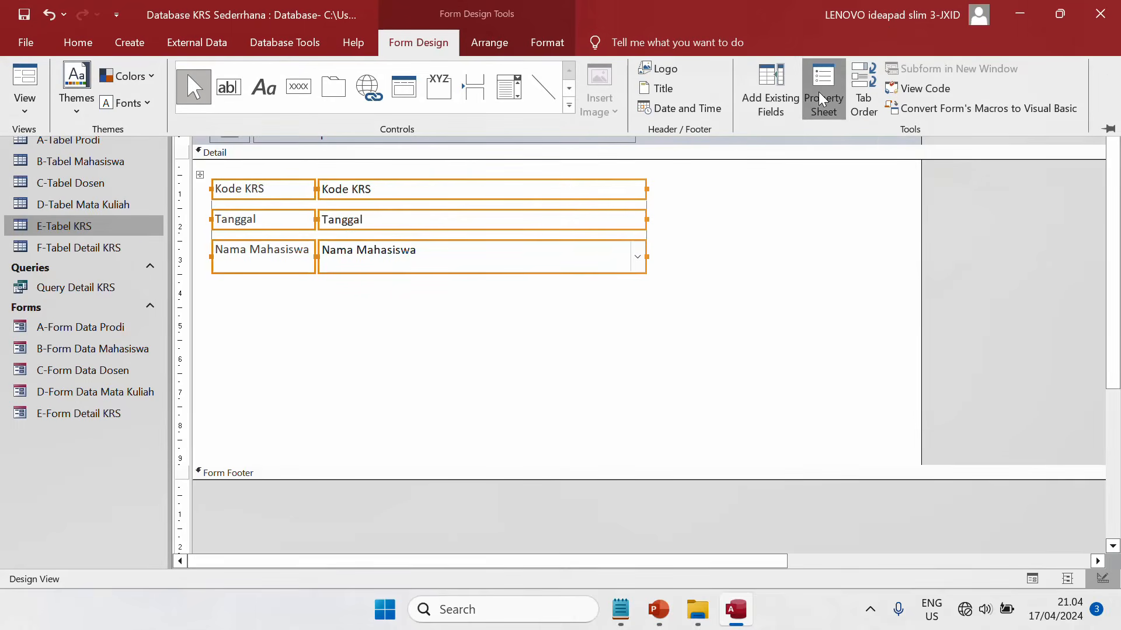
pyautogui.click(823, 98)
pyautogui.click(1065, 196)
pyautogui.write('0,7')
pyautogui.press('Return')
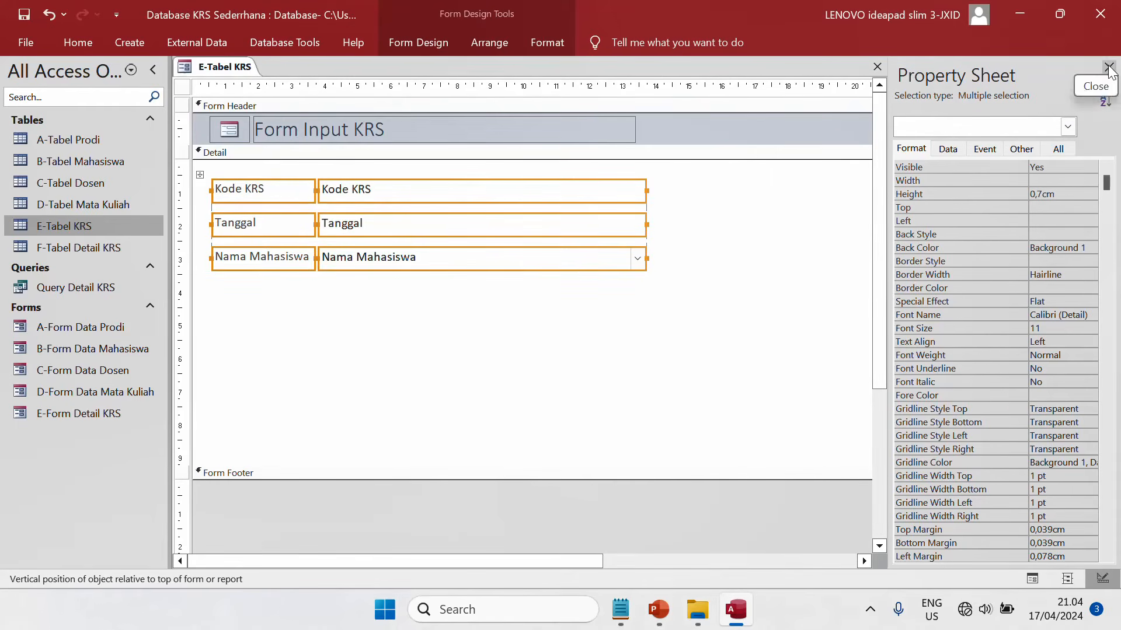
pyautogui.click(1108, 68)
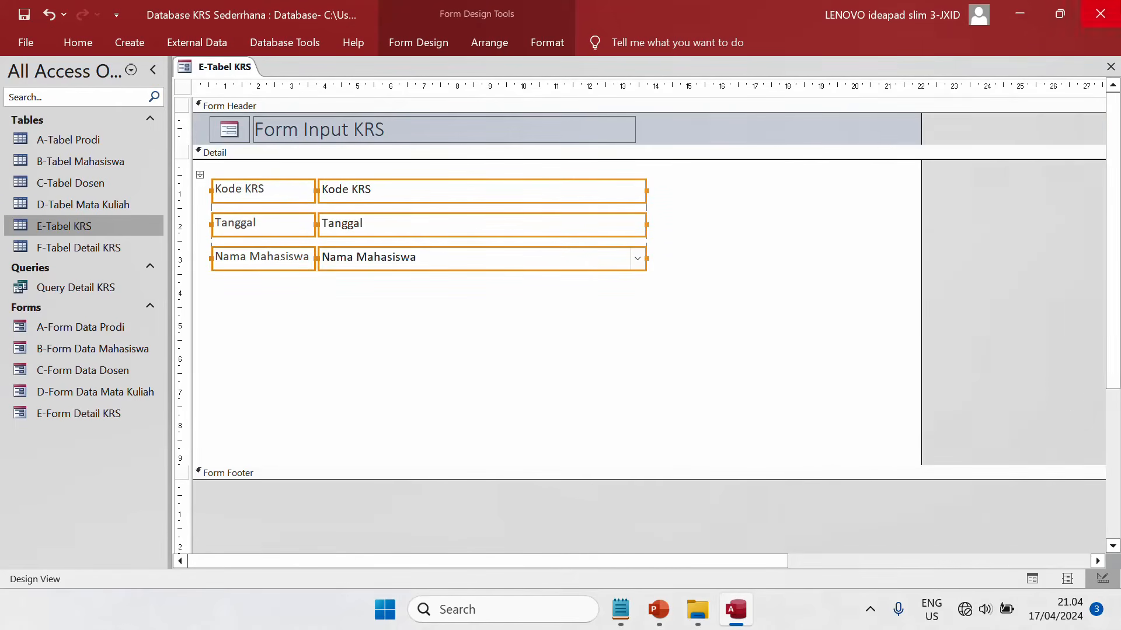
pyautogui.moveTo(644, 188); pyautogui.dragTo(575, 193)
pyautogui.hotkey('ctrl', 'z')
pyautogui.click(513, 374)
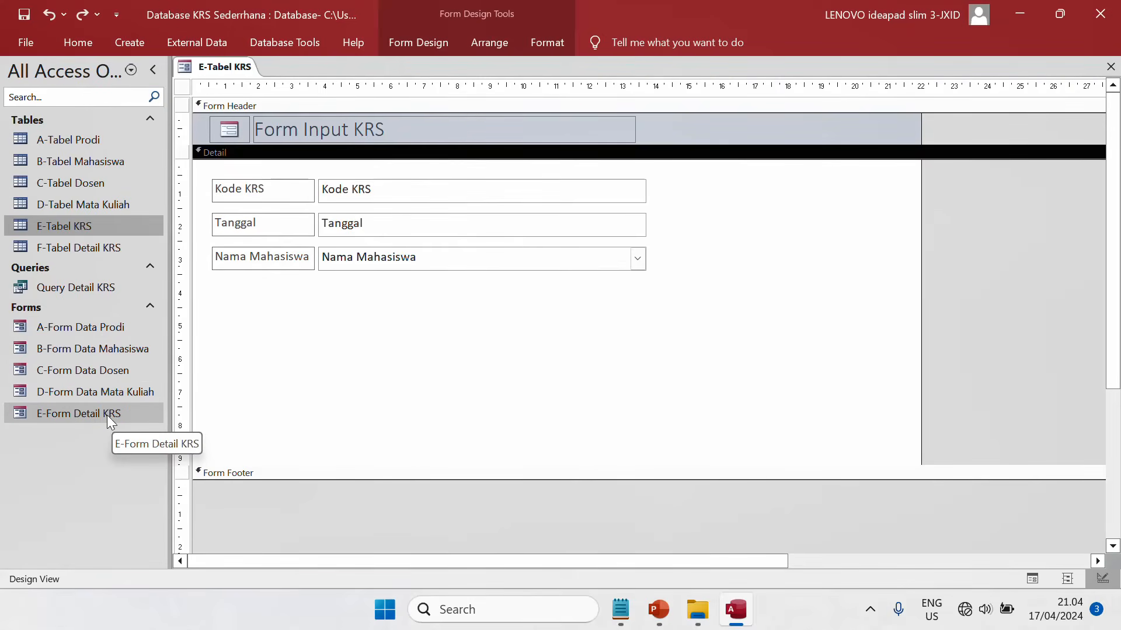
# Insert E-Form Detail KRS as a subform about 21 cm wide below Nama Mahasiswa and widen the main form to about 23.3 cm.
pyautogui.moveTo(83, 412); pyautogui.dragTo(219, 302)
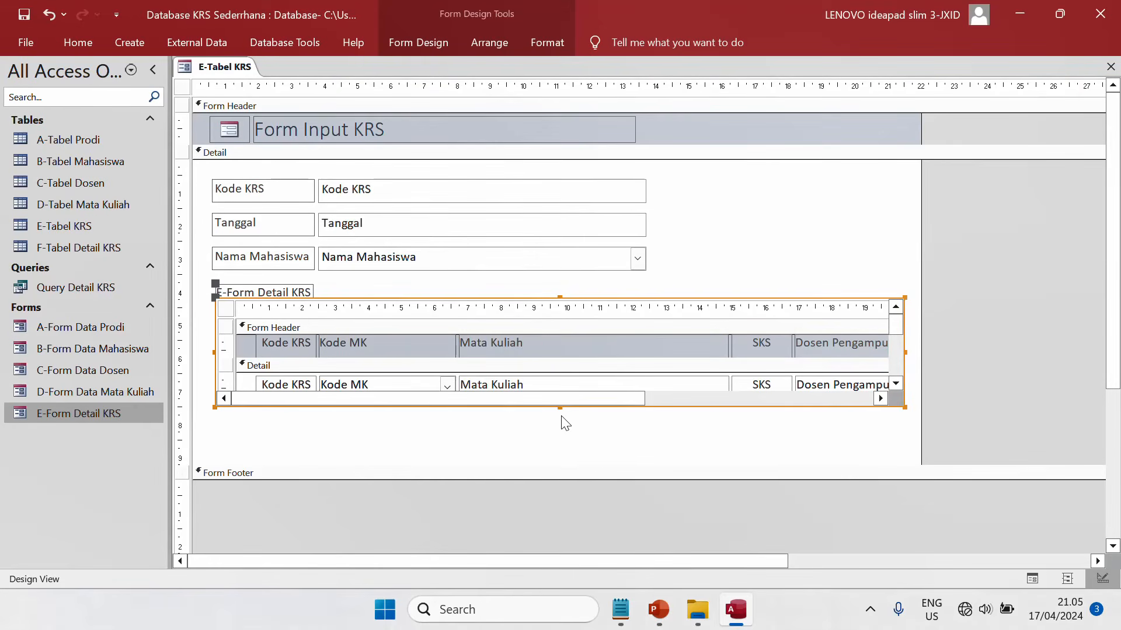
pyautogui.moveTo(560, 408); pyautogui.dragTo(563, 459)
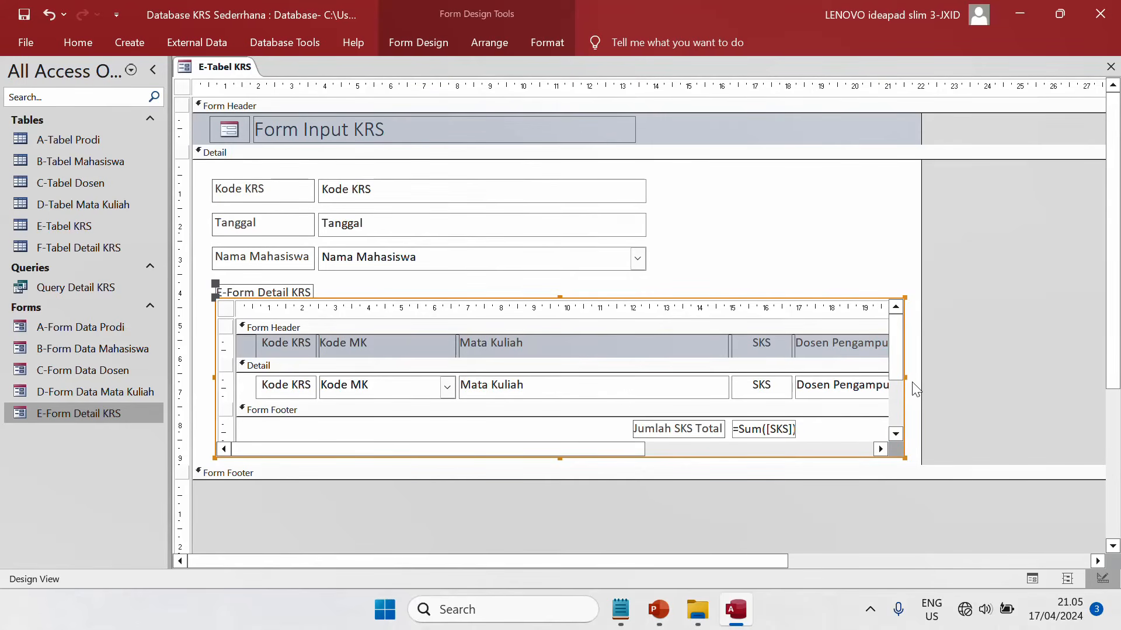
pyautogui.moveTo(905, 377); pyautogui.dragTo(917, 378)
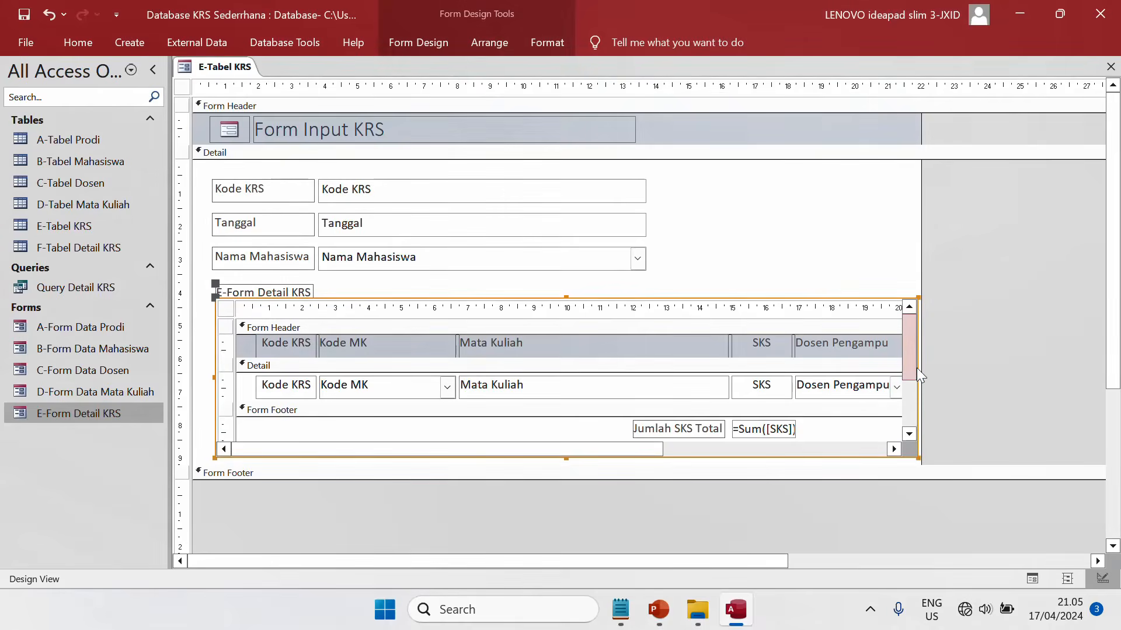
pyautogui.click(918, 257)
pyautogui.moveTo(922, 263); pyautogui.dragTo(962, 266)
pyautogui.click(910, 361)
pyautogui.click(588, 309)
pyautogui.click(226, 308)
pyautogui.click(286, 306)
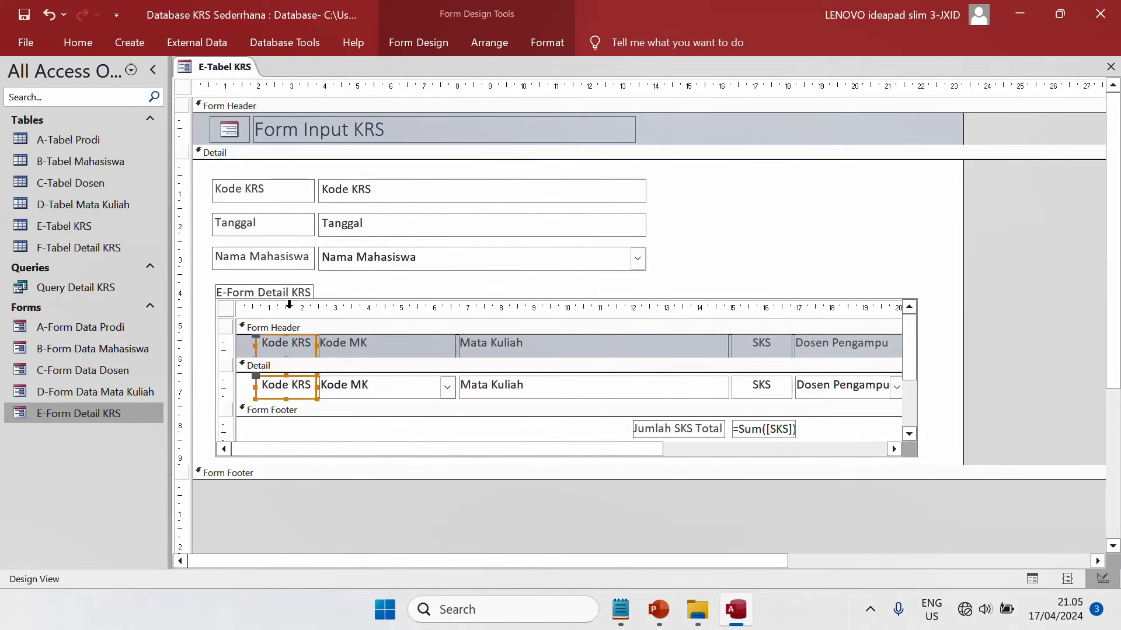
pyautogui.click(363, 306)
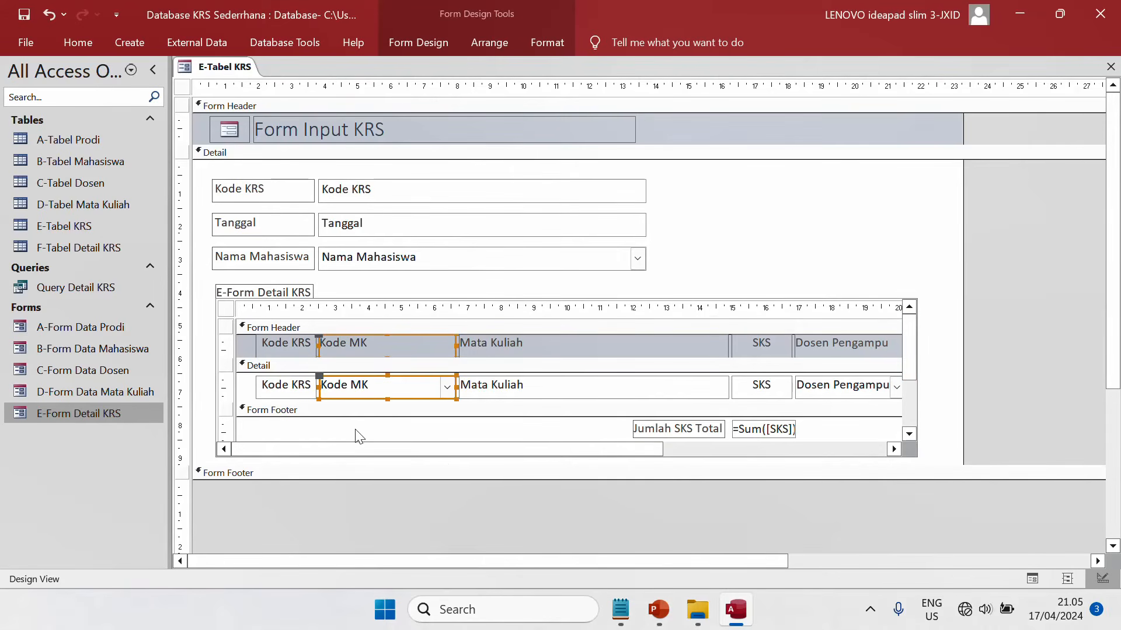
# Widen the Detail KRS subform to about 21.5 cm and extend the main form's footer to about 1.8 cm high.
pyautogui.moveTo(468, 480); pyautogui.dragTo(457, 531)
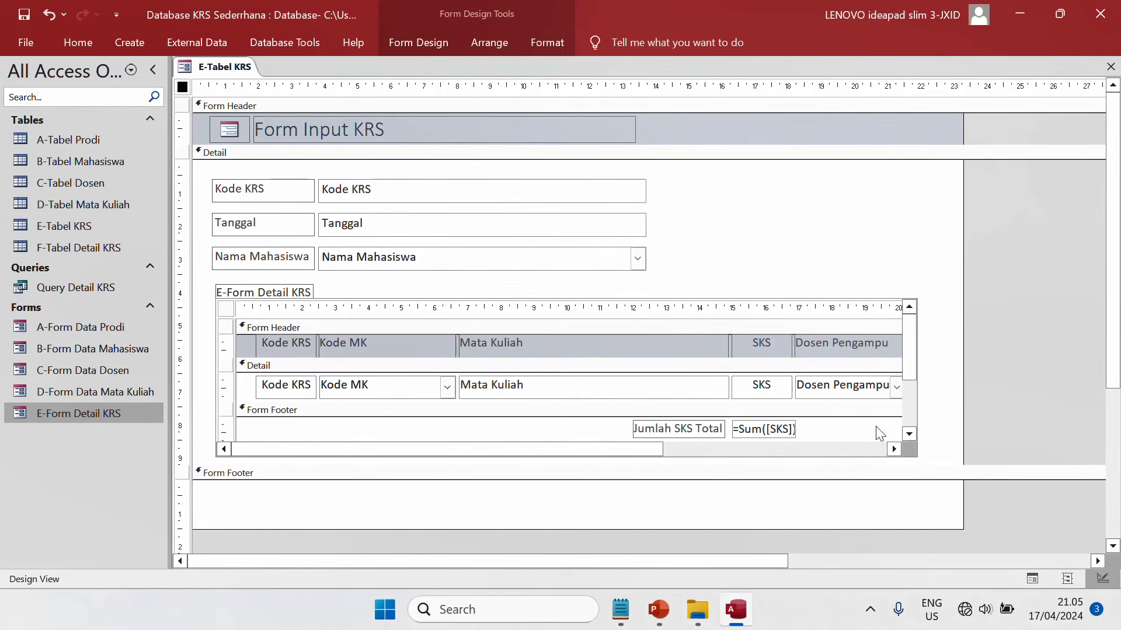
pyautogui.click(893, 449)
pyautogui.moveTo(676, 453); pyautogui.dragTo(544, 452)
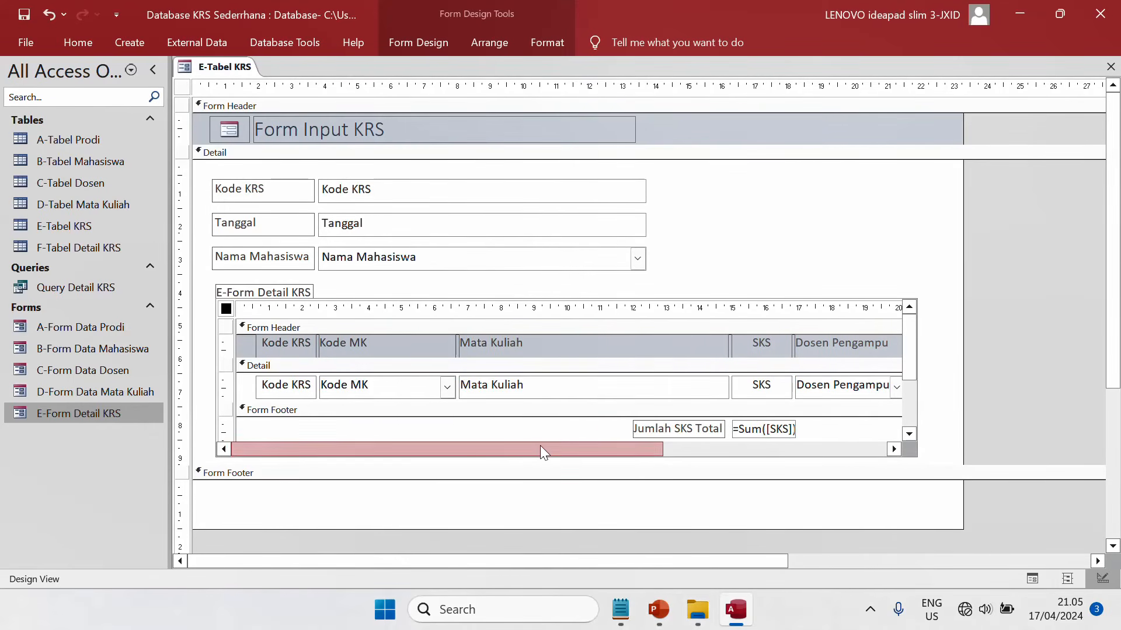
pyautogui.click(534, 307)
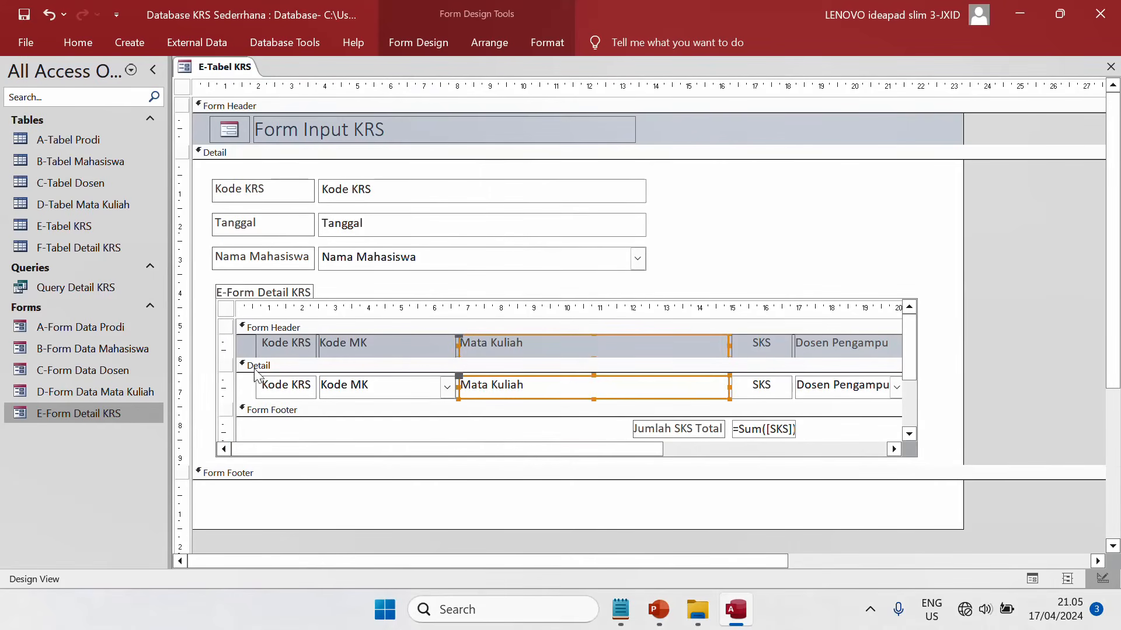
pyautogui.moveTo(979, 457); pyautogui.dragTo(213, 297)
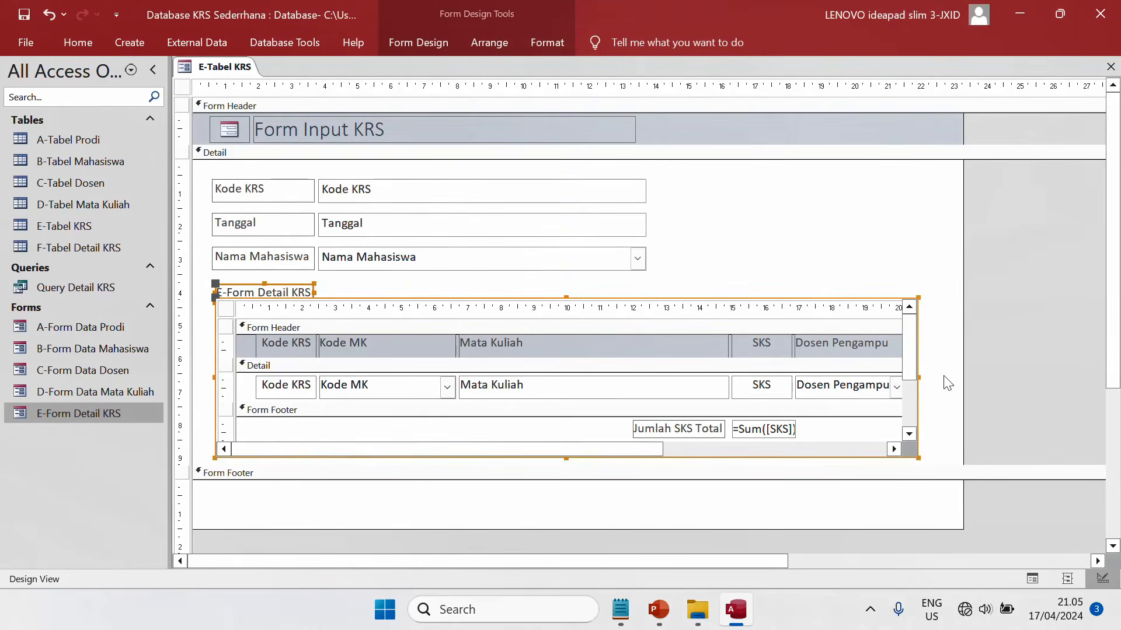
pyautogui.moveTo(917, 378); pyautogui.dragTo(931, 379)
pyautogui.click(988, 379)
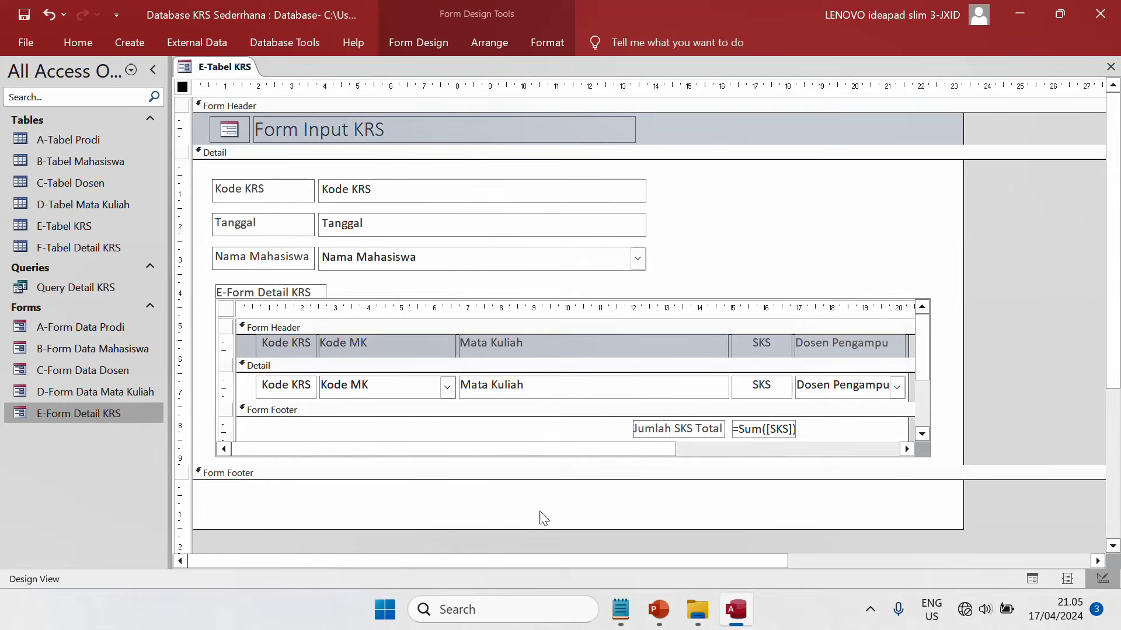
pyautogui.moveTo(528, 530); pyautogui.dragTo(527, 538)
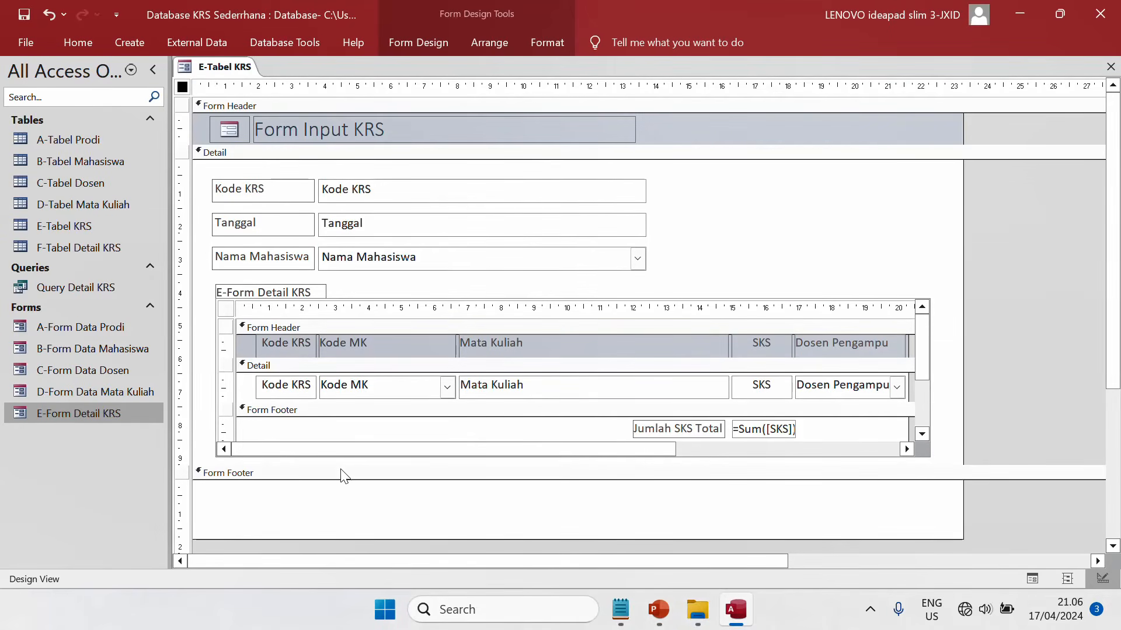
pyautogui.rightClick(412, 517)
pyautogui.click(492, 341)
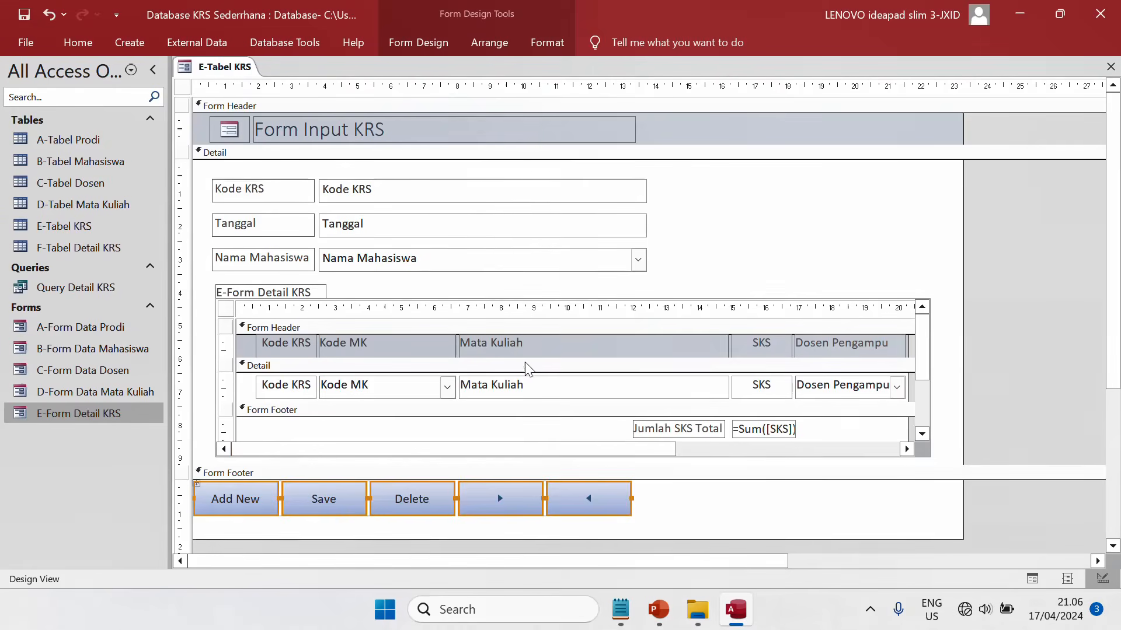
pyautogui.hotkey('ctrl', 'z')
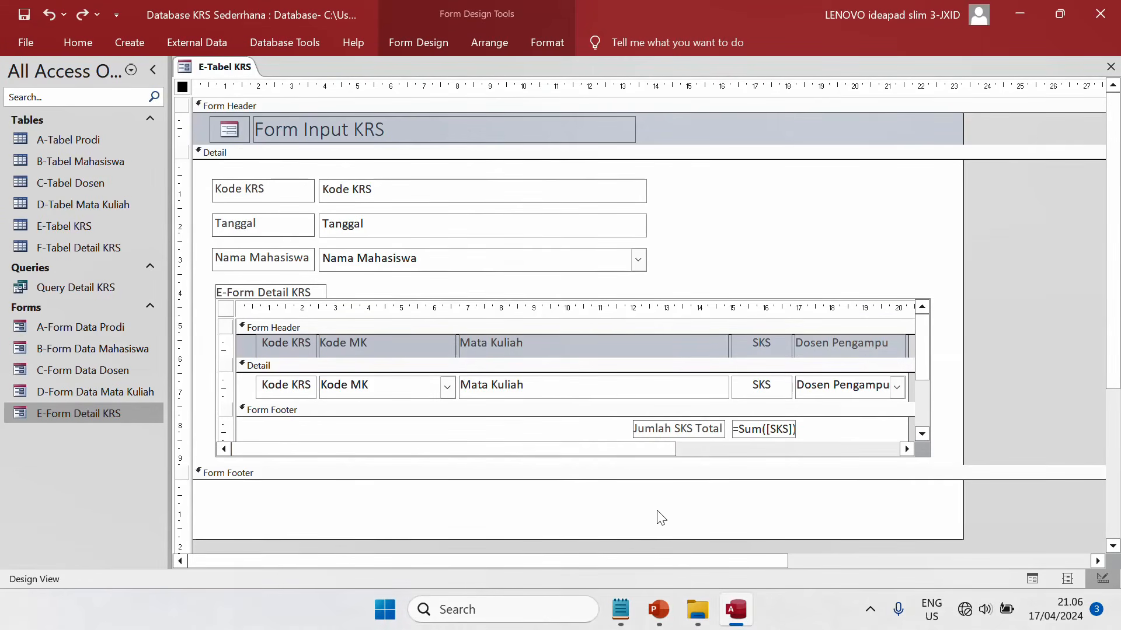
# Copy the five command buttons from the footer of A-Form Data Prodi in Design View and close that form.
pyautogui.rightClick(58, 324)
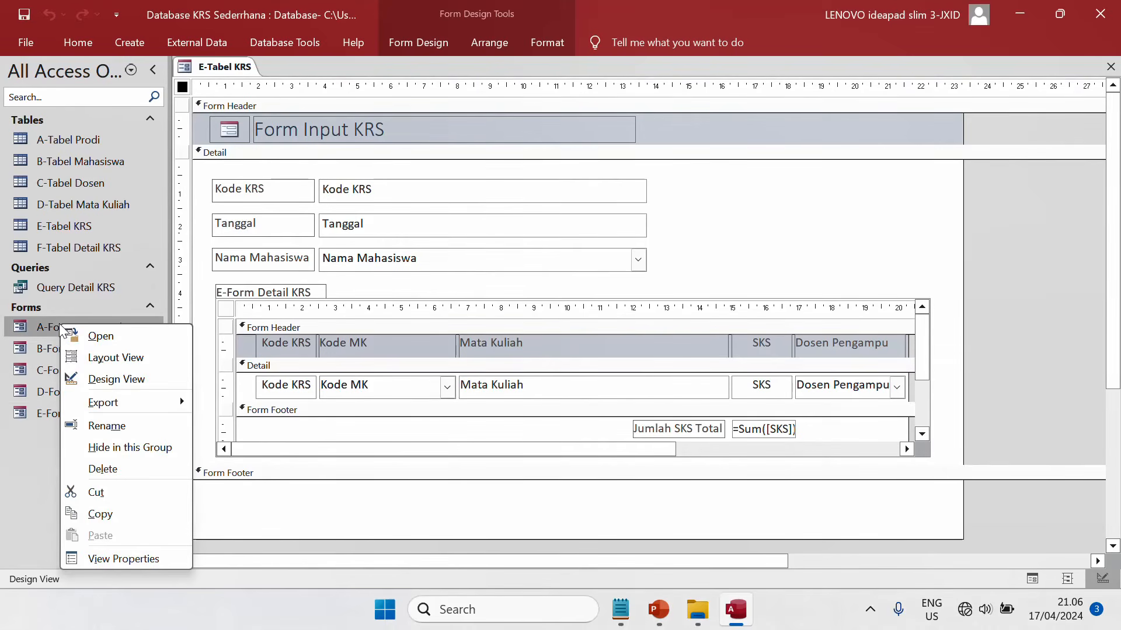
pyautogui.click(112, 377)
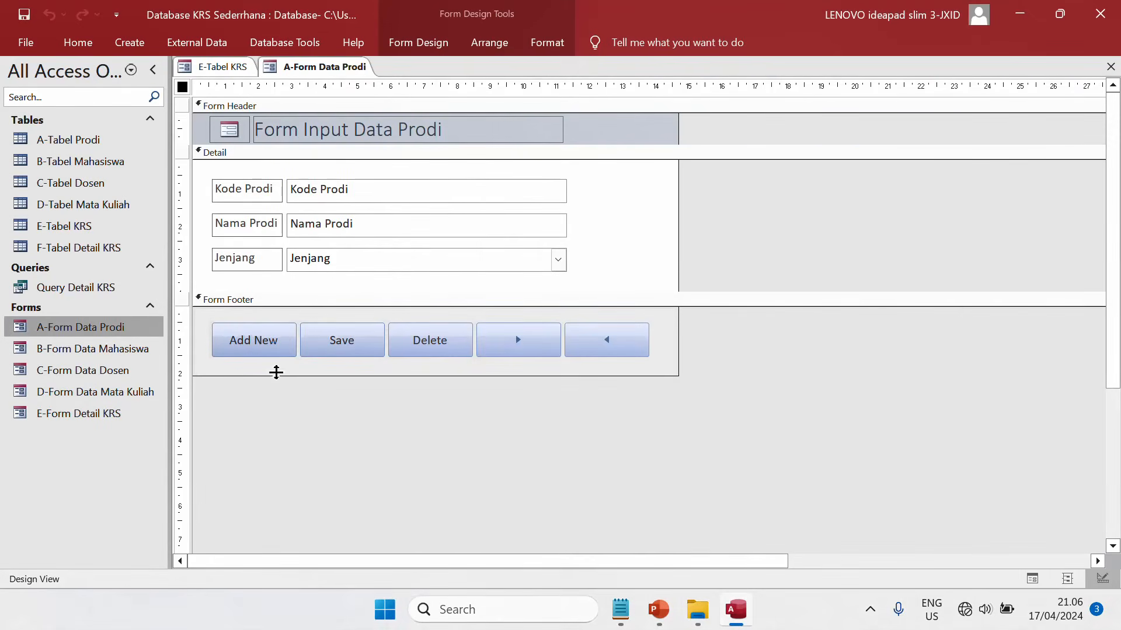
pyautogui.moveTo(704, 418); pyautogui.dragTo(197, 316)
pyautogui.rightClick(226, 329)
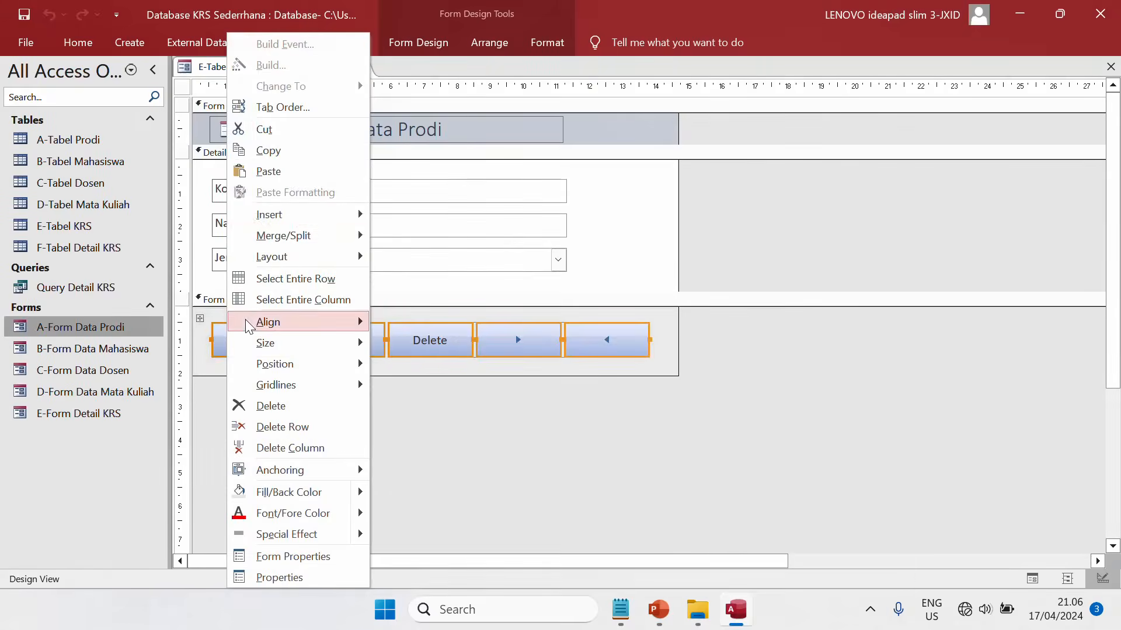
pyautogui.click(304, 158)
pyautogui.hotkey('ctrl', 'F4')
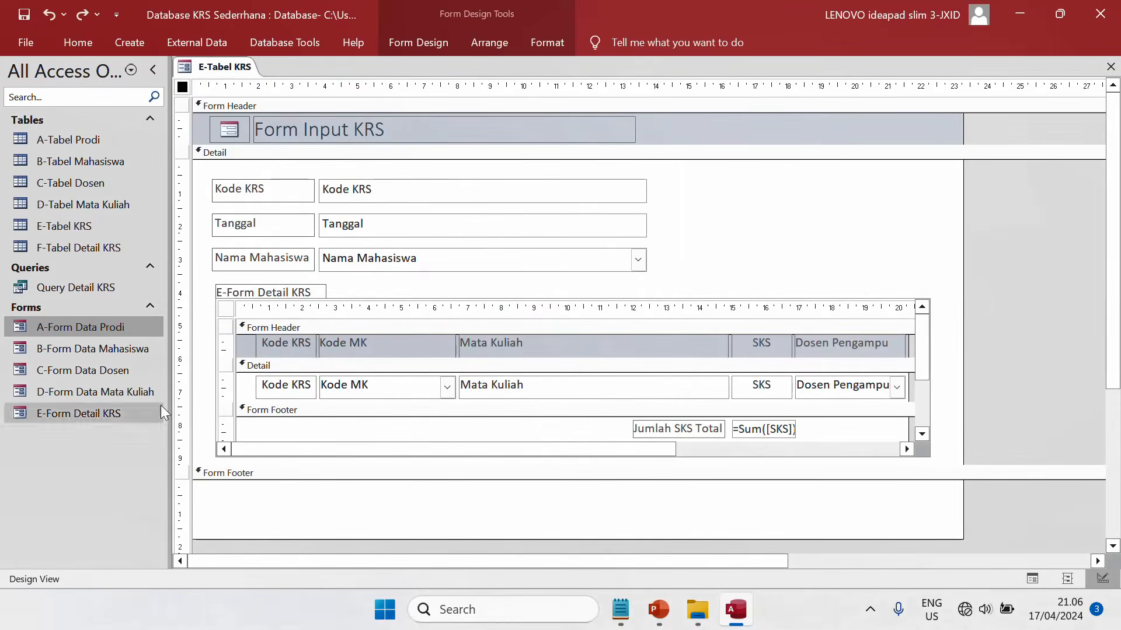
# Paste the five command buttons into the KRS form's footer and move them to about its horizontal centre.
pyautogui.rightClick(411, 521)
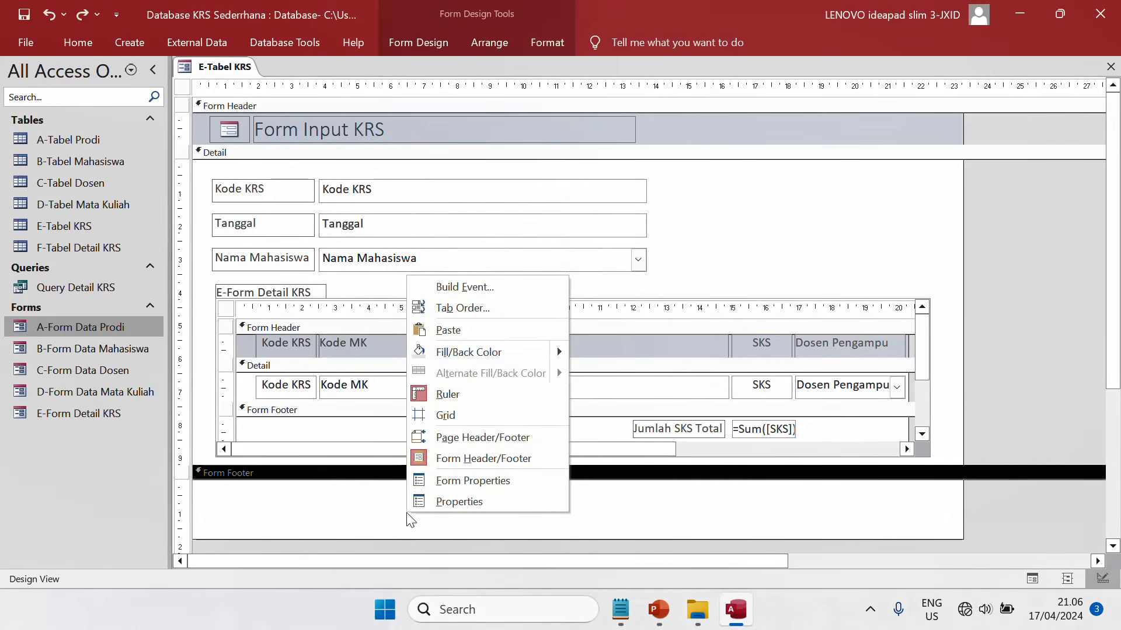
pyautogui.click(467, 330)
pyautogui.moveTo(603, 492); pyautogui.dragTo(731, 492)
# Set the form footer's back color to light grey #ECECEC and narrow the form to about 23.2 cm.
pyautogui.rightClick(887, 526)
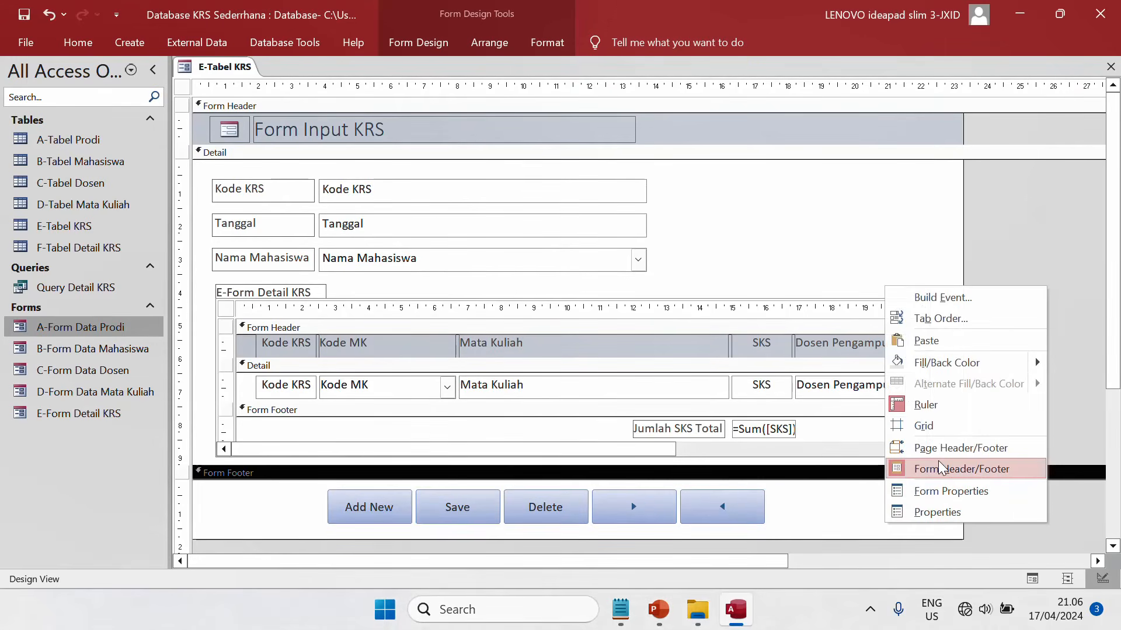
pyautogui.moveTo(998, 365)
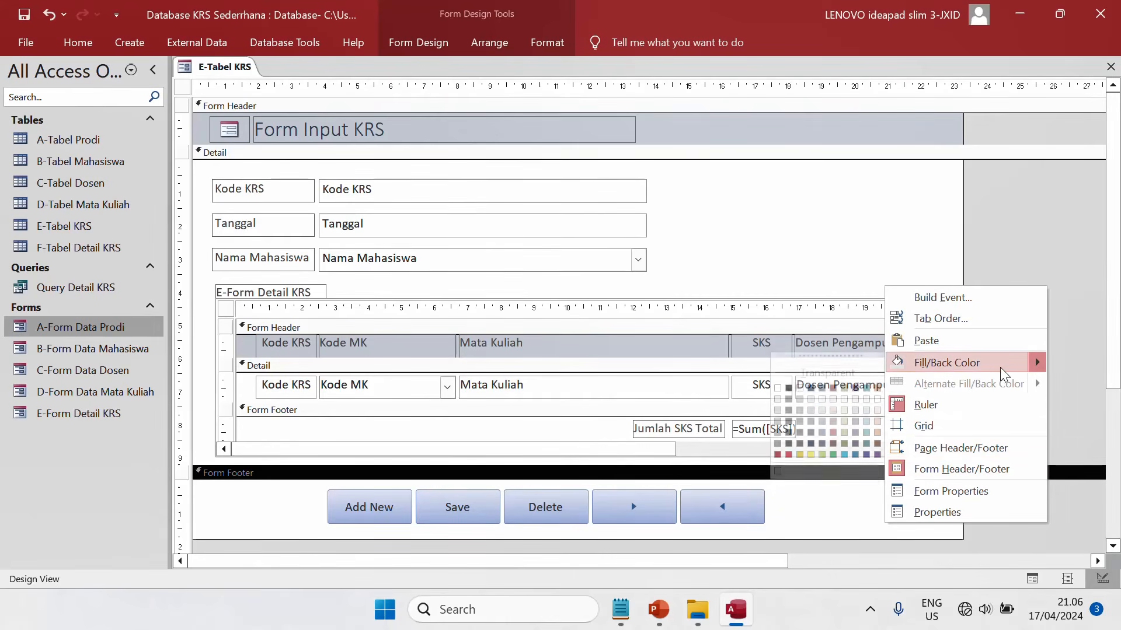
pyautogui.click(780, 410)
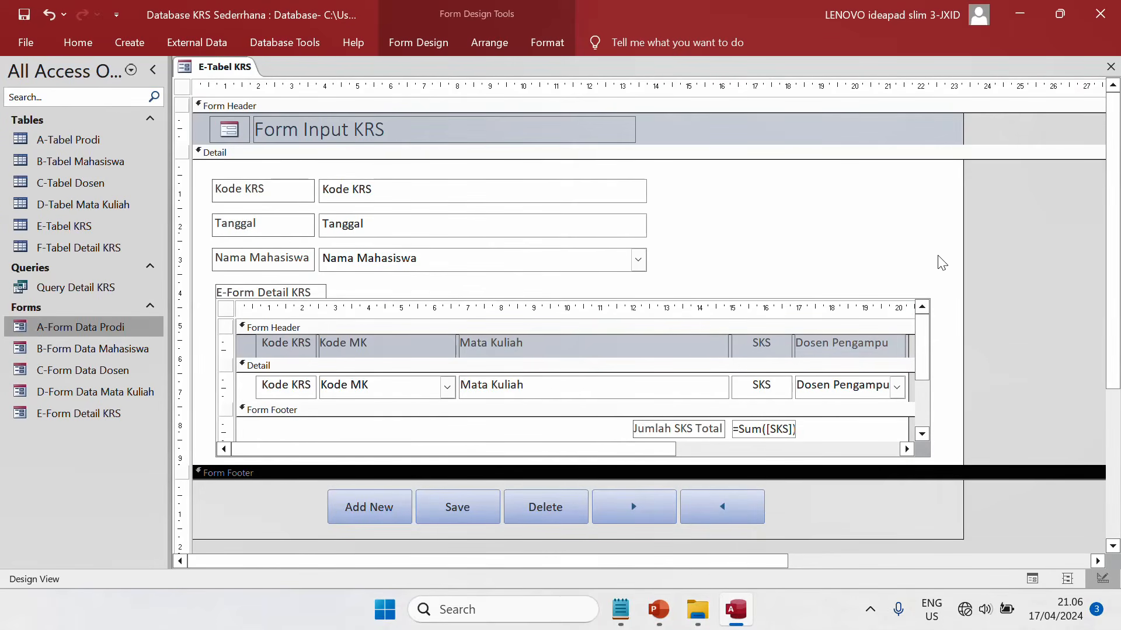
pyautogui.moveTo(964, 207); pyautogui.dragTo(959, 205)
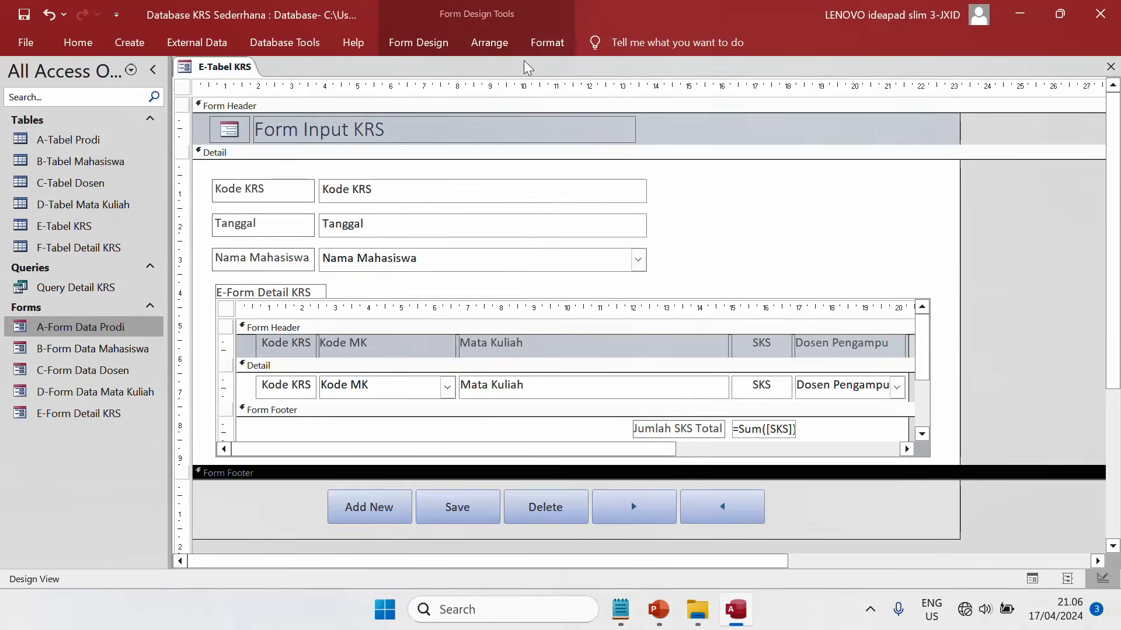
# Open the properties of the whole KRS form and set Auto Center to Yes.
pyautogui.click(417, 42)
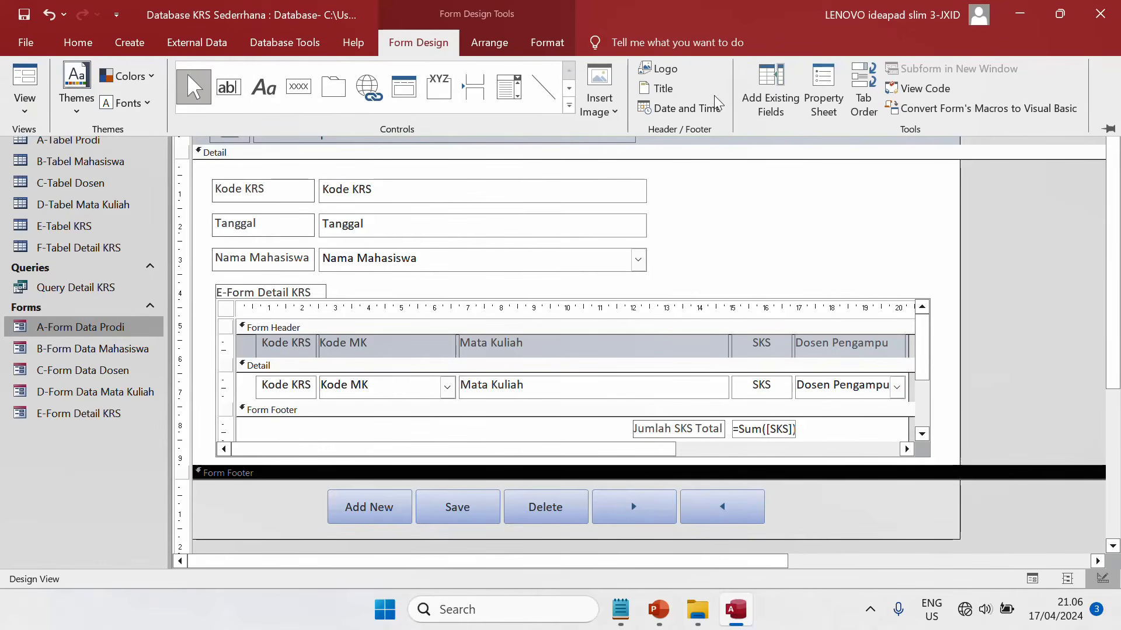
pyautogui.click(823, 97)
pyautogui.click(914, 152)
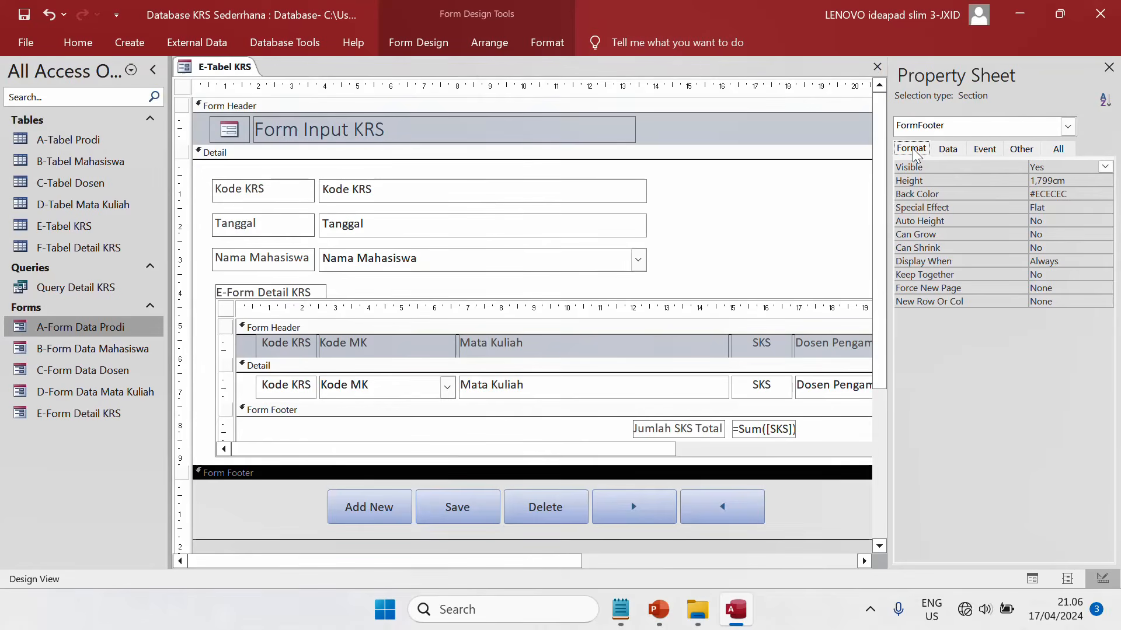
pyautogui.click(1067, 126)
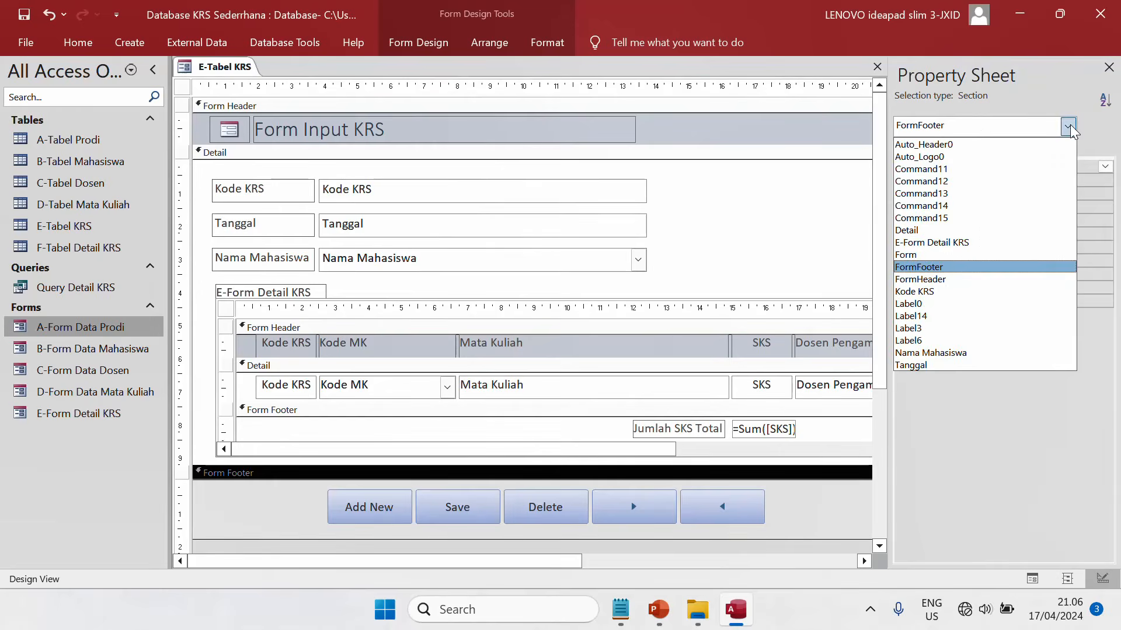
pyautogui.click(1065, 255)
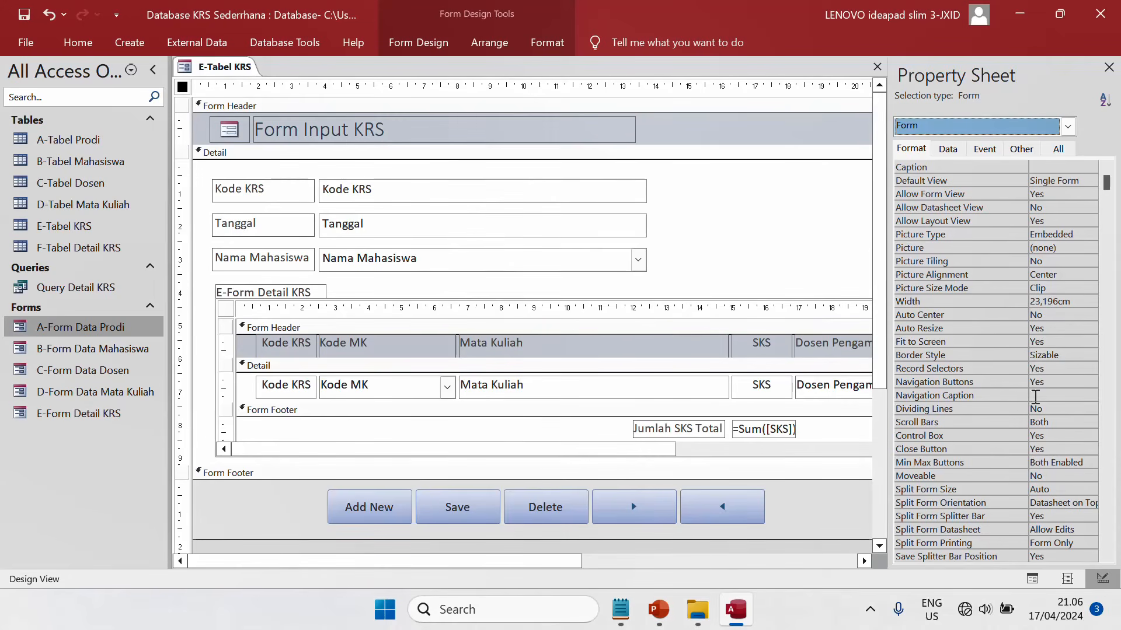
pyautogui.click(1086, 315)
pyautogui.click(1089, 314)
pyautogui.click(1089, 331)
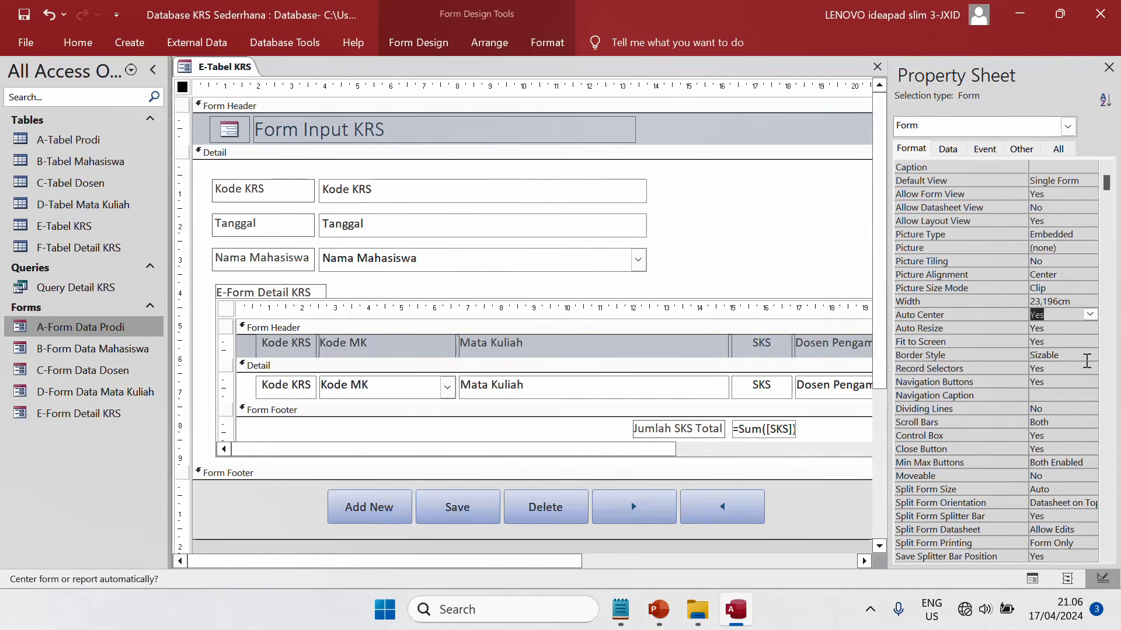
# Set the form's Min Max Buttons property to None.
pyautogui.click(1083, 381)
pyautogui.scroll(-2, 1083, 382)
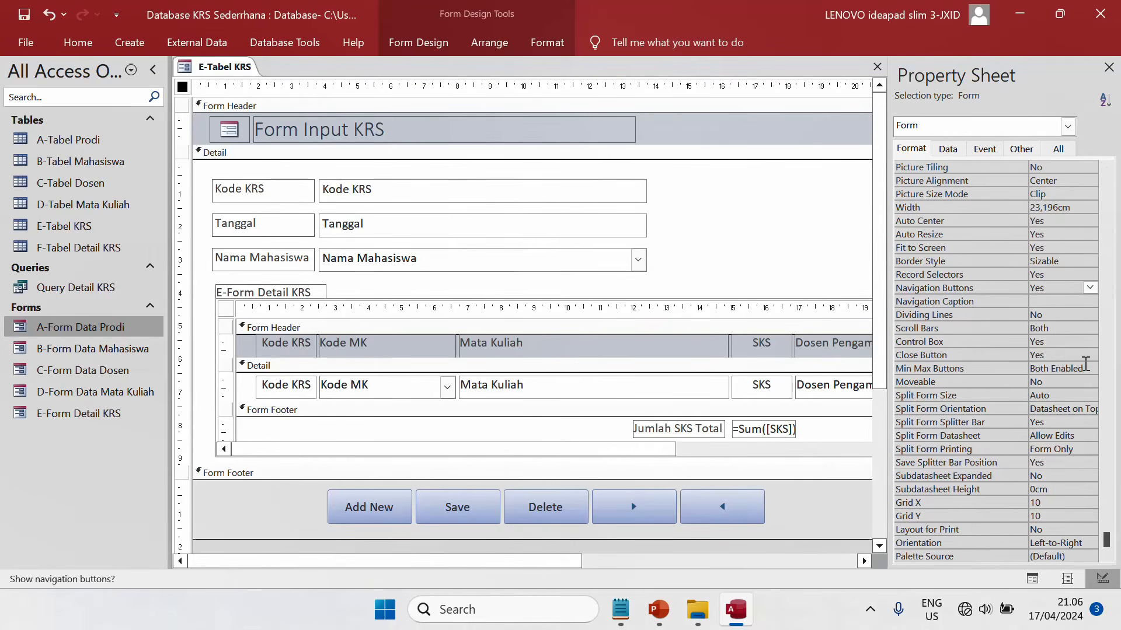
pyautogui.click(1086, 368)
pyautogui.click(1062, 382)
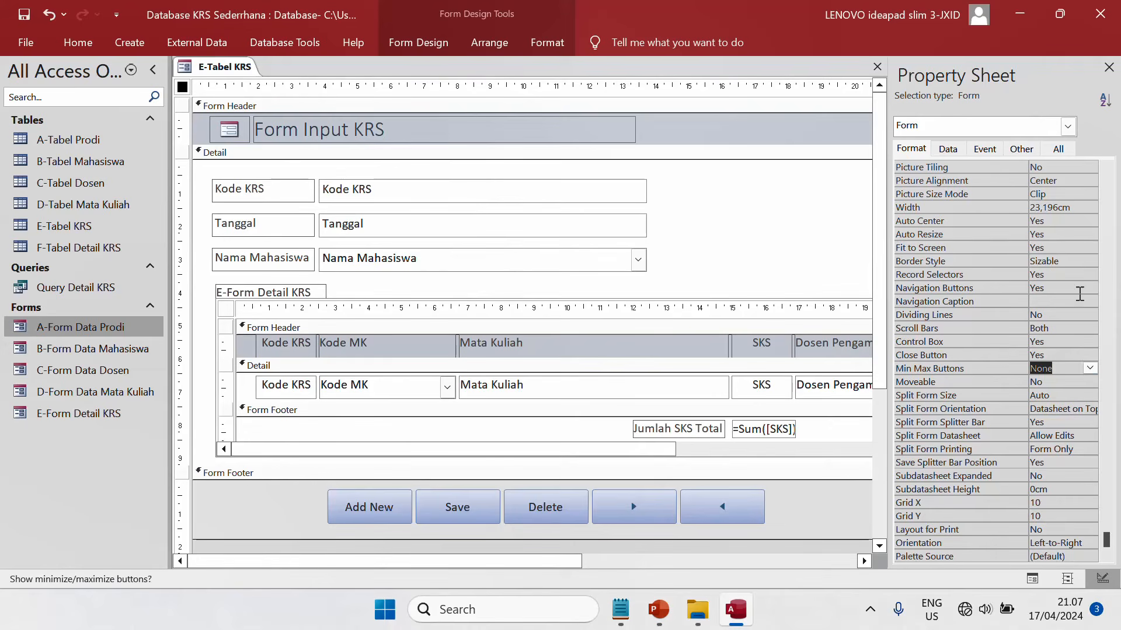
# Set the form's Navigation Buttons and Record Selectors properties to No.
pyautogui.click(1089, 288)
pyautogui.click(1089, 287)
pyautogui.click(1087, 316)
pyautogui.click(1089, 274)
pyautogui.click(1089, 274)
pyautogui.click(1085, 301)
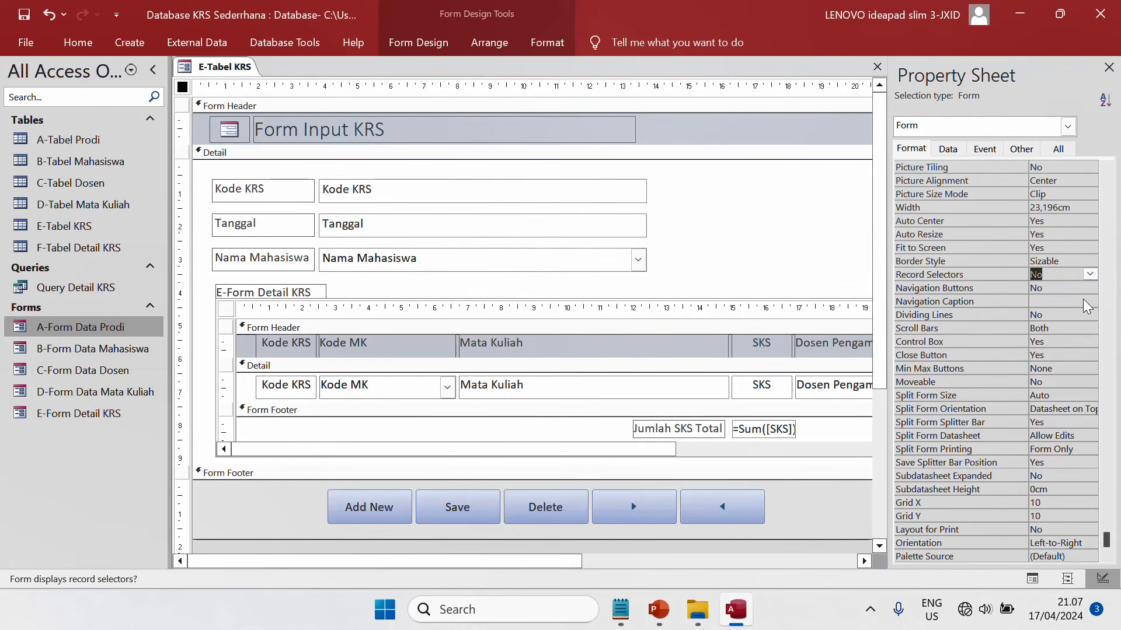
# Set the form's Pop Up and Modal properties to Yes and close the property sheet.
pyautogui.click(1057, 151)
pyautogui.click(1022, 148)
pyautogui.click(1105, 167)
pyautogui.click(1100, 181)
pyautogui.click(1103, 180)
pyautogui.click(1105, 181)
pyautogui.click(1103, 194)
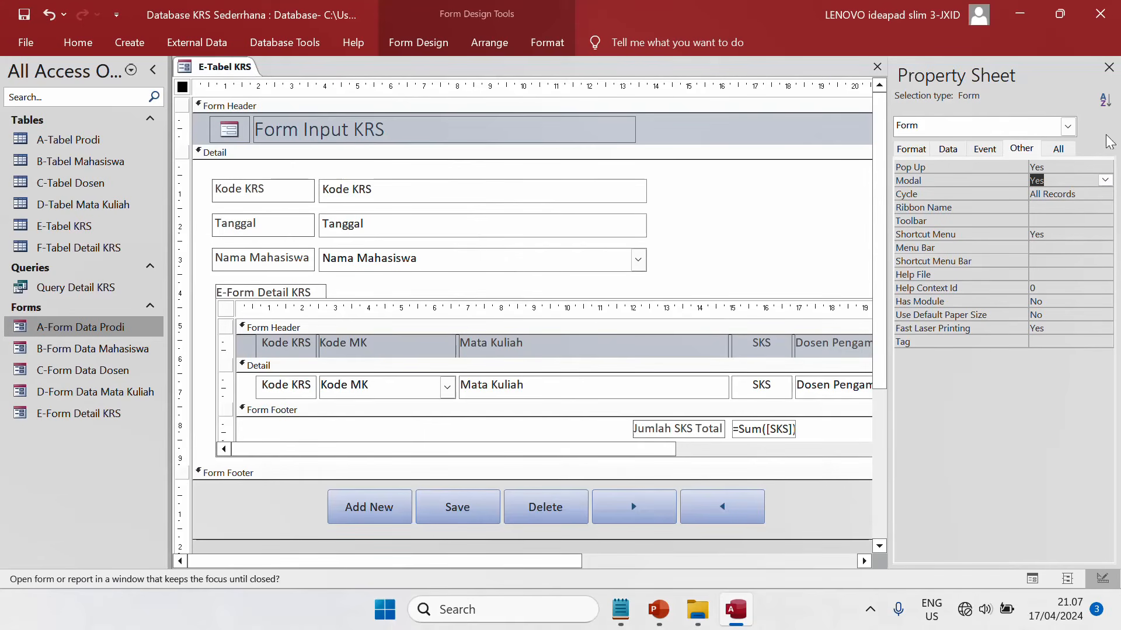
pyautogui.click(1109, 69)
# Close the form and save its design under the name F-Form Input KRS.
pyautogui.rightClick(201, 65)
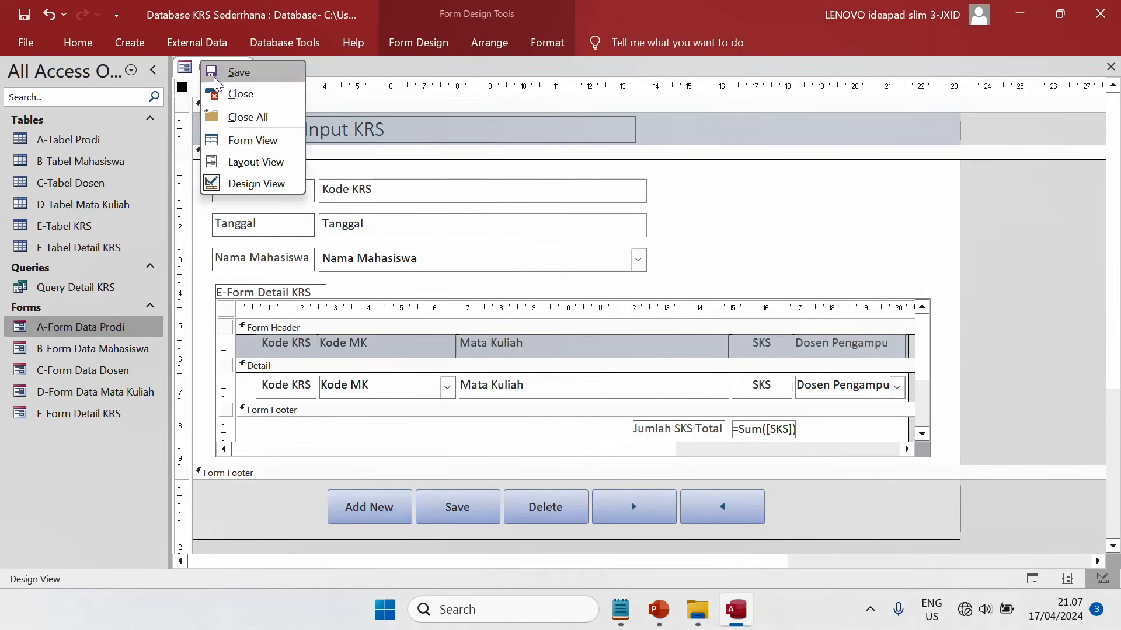
pyautogui.click(240, 93)
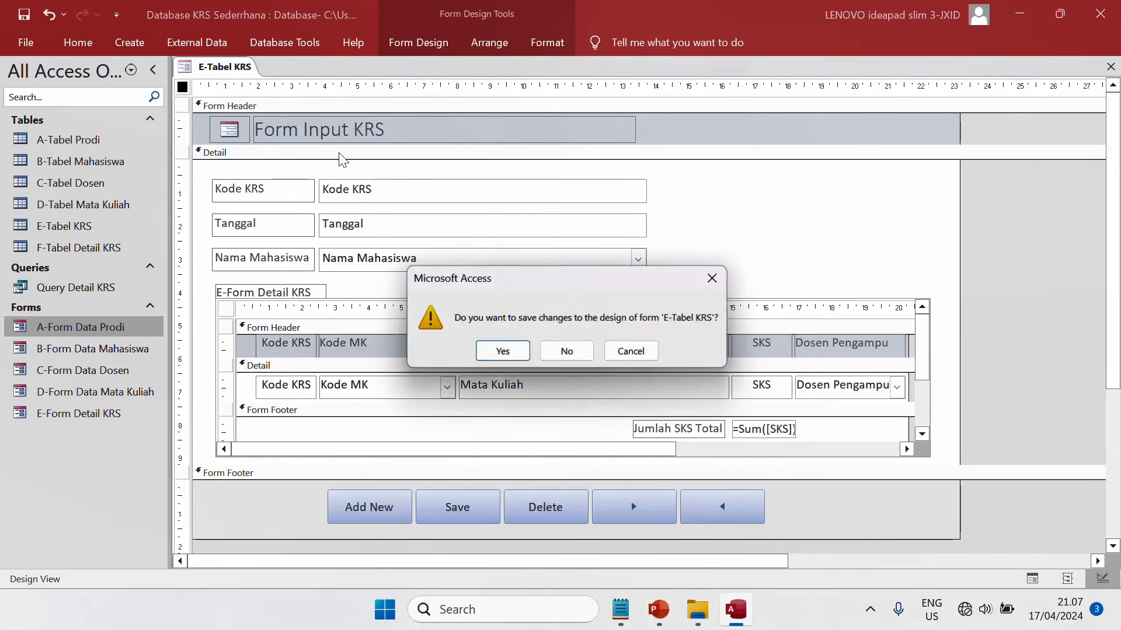
pyautogui.click(503, 351)
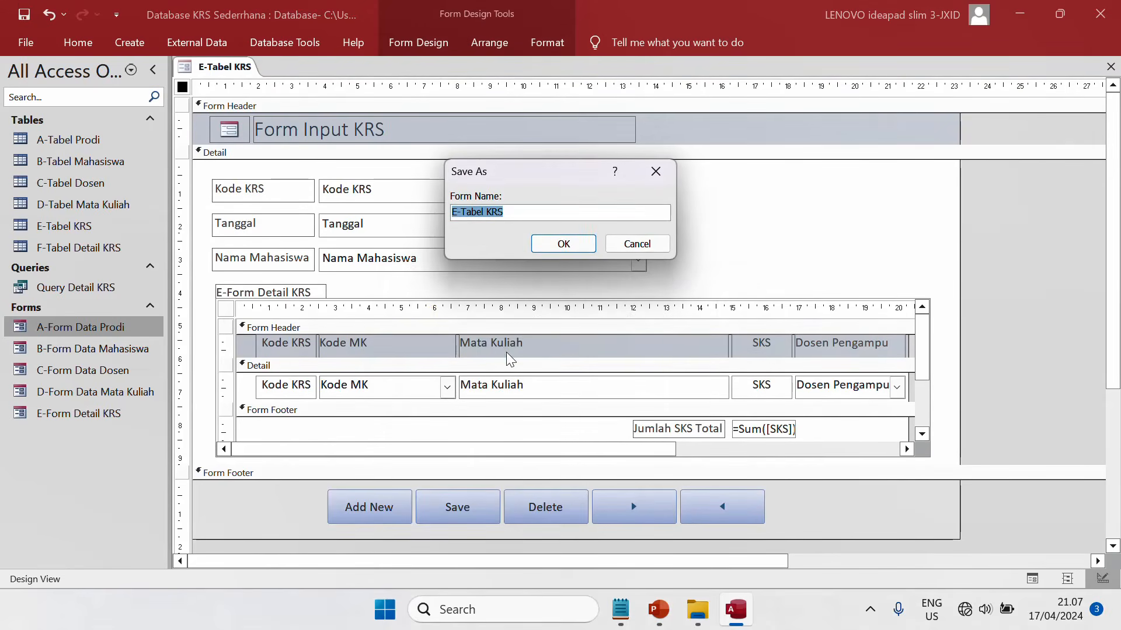
pyautogui.press('capslock')
pyautogui.write('F-T')
pyautogui.press('capslock')
pyautogui.write('abel')
pyautogui.press('BackSpace')
pyautogui.press('BackSpace')
pyautogui.press('BackSpace')
pyautogui.press('BackSpace')
pyautogui.press('BackSpace')
pyautogui.write('Form Input KRS')
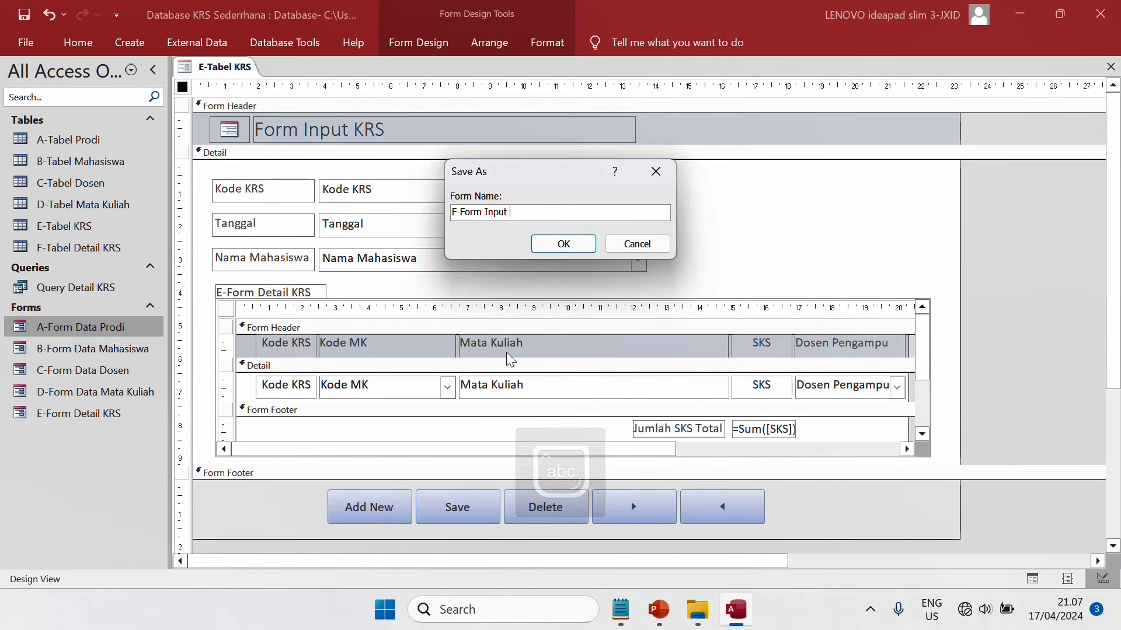
pyautogui.click(565, 244)
# Open F-Form Input KRS and start a record dated 17/04/2024 for the first student in the Nama Mahasiswa list.
pyautogui.doubleClick(121, 432)
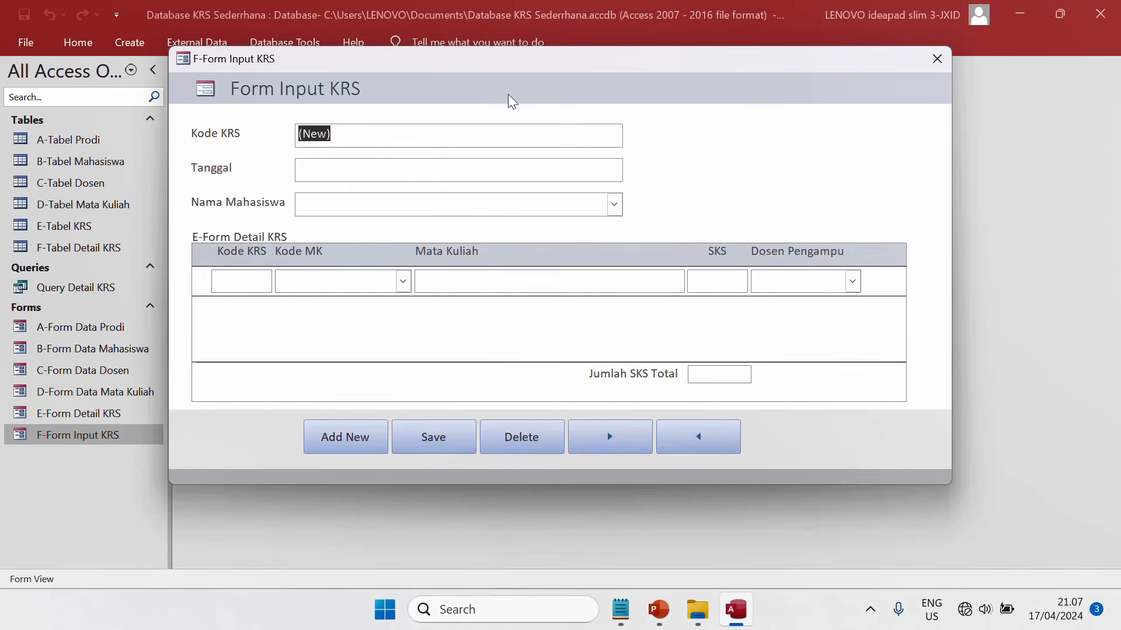
pyautogui.moveTo(467, 65); pyautogui.dragTo(533, 106)
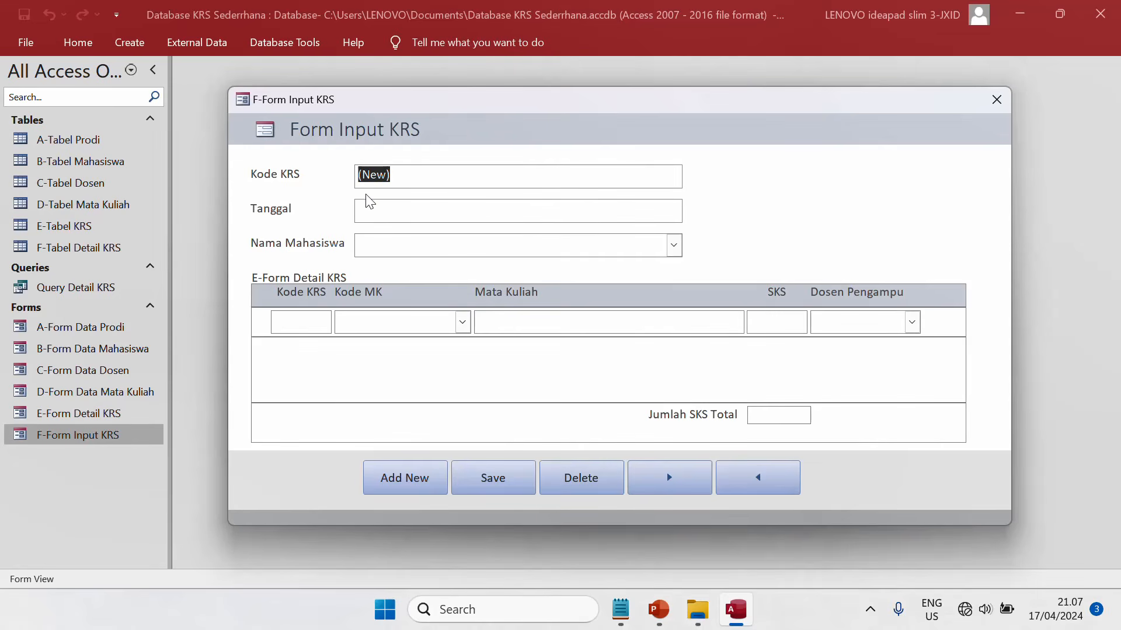
pyautogui.click(504, 210)
pyautogui.click(690, 206)
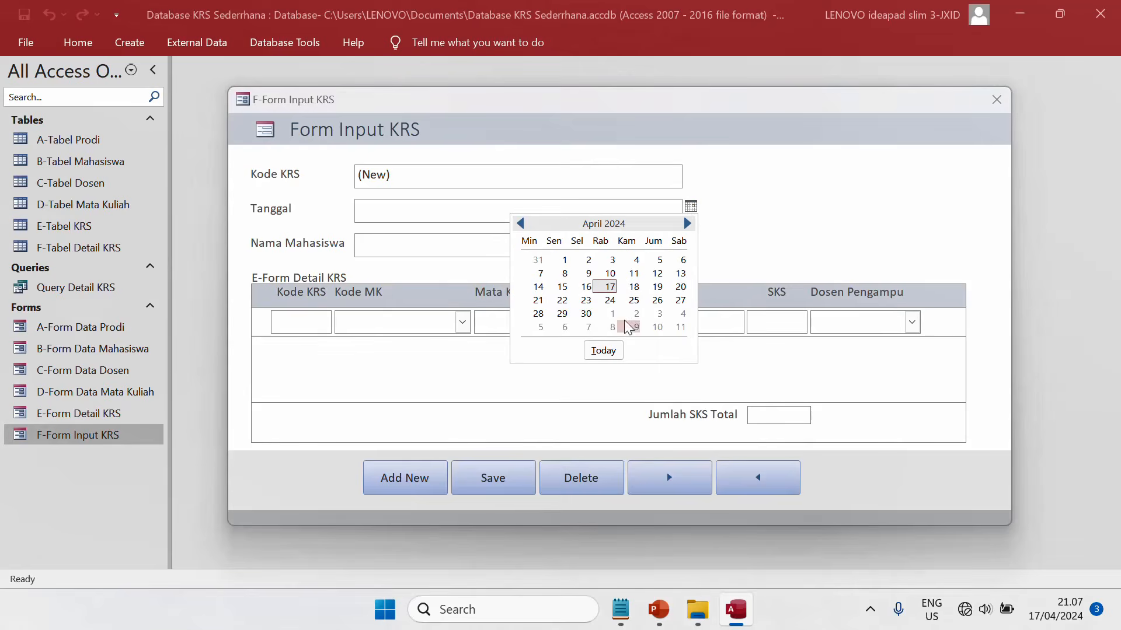
pyautogui.click(616, 352)
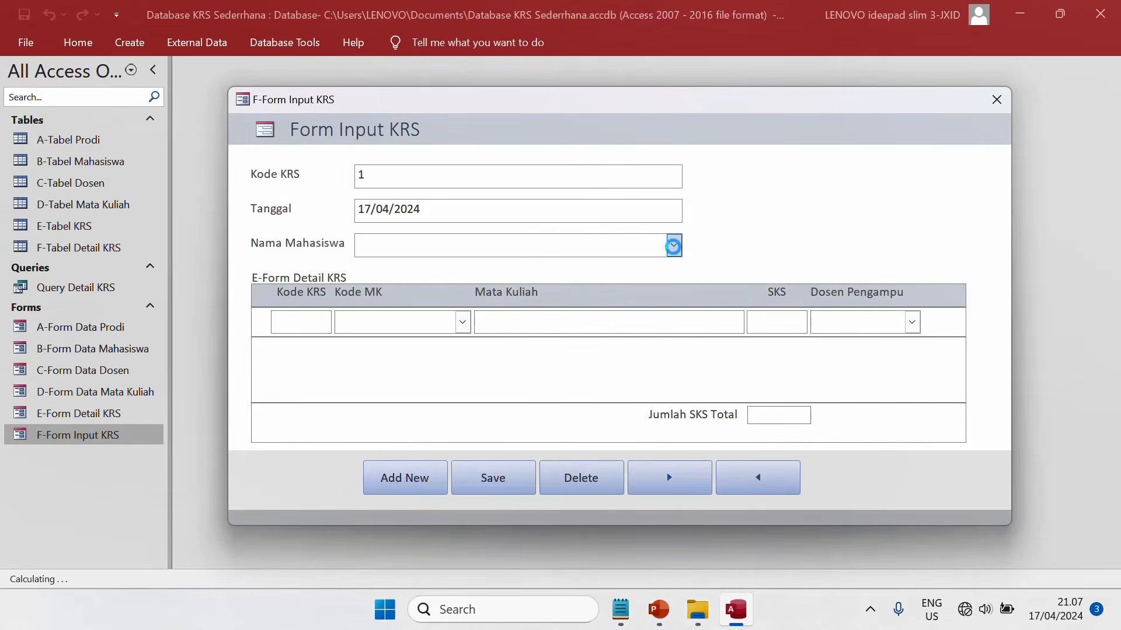
pyautogui.click(675, 246)
pyautogui.click(655, 265)
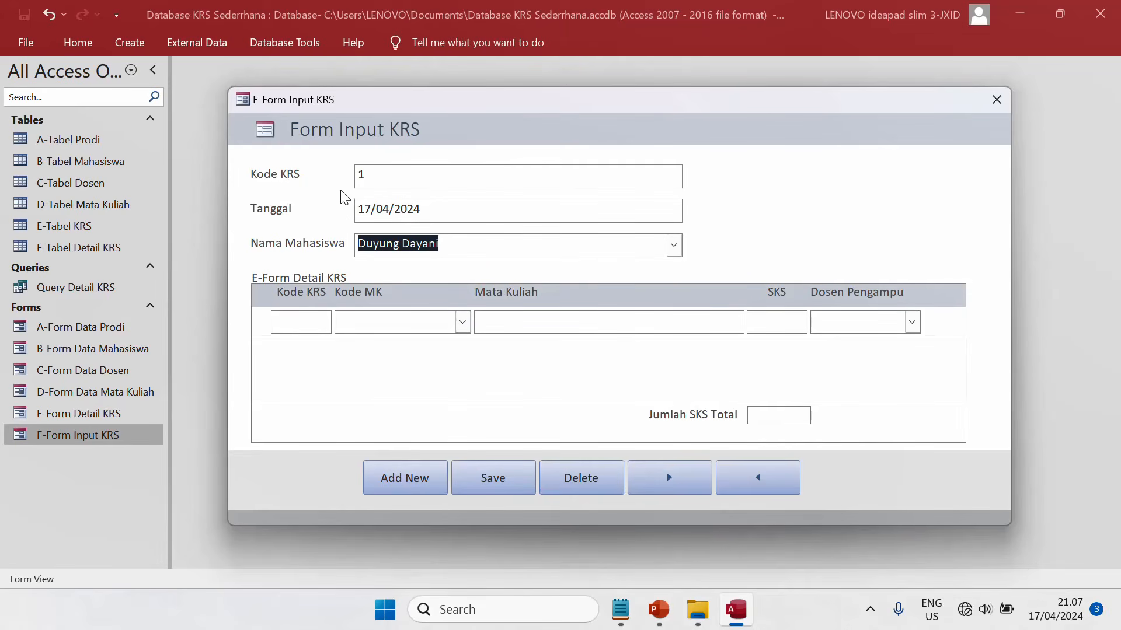
# Add the courses Bisnis Digital, Sistem Informasi and Kewirausahaan as rows in the Detail KRS subform.
pyautogui.click(462, 321)
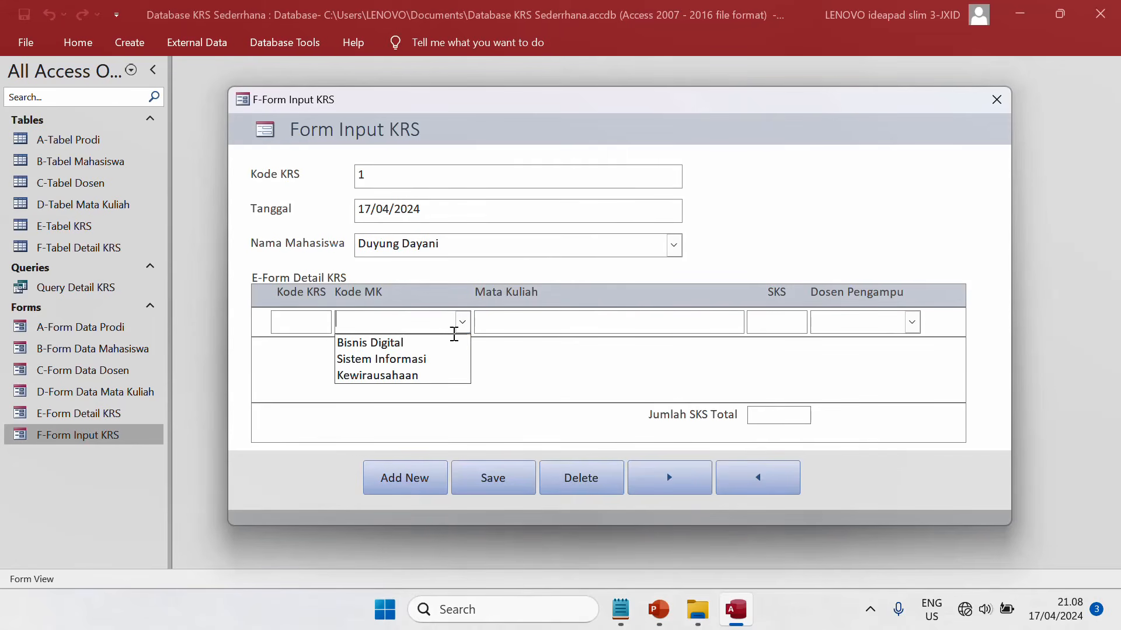
pyautogui.click(450, 344)
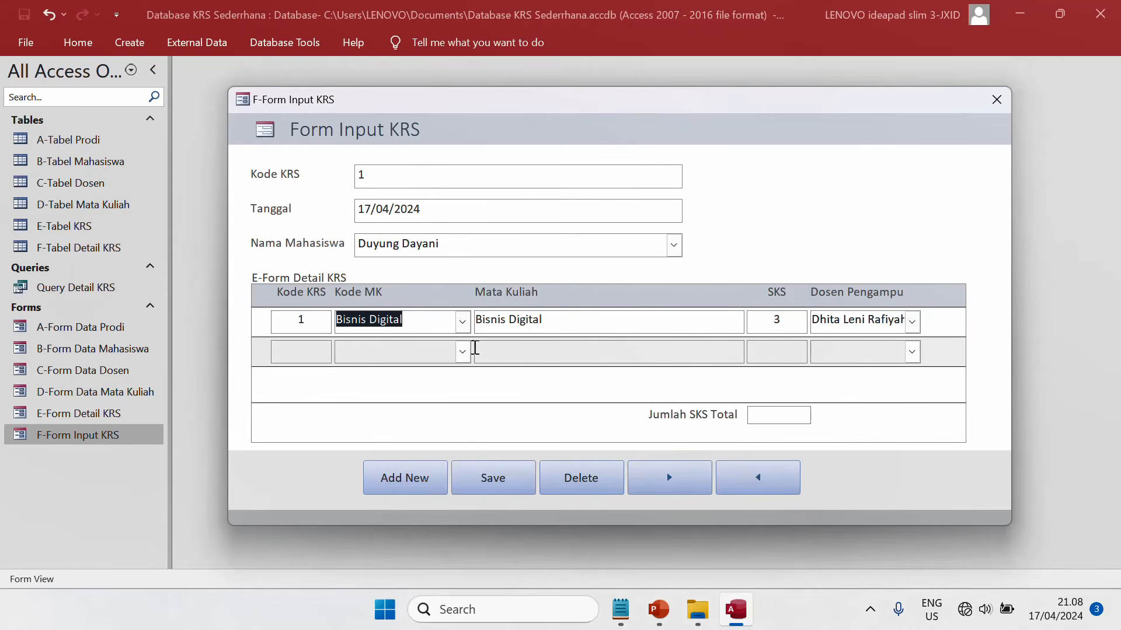
pyautogui.click(463, 352)
pyautogui.click(446, 389)
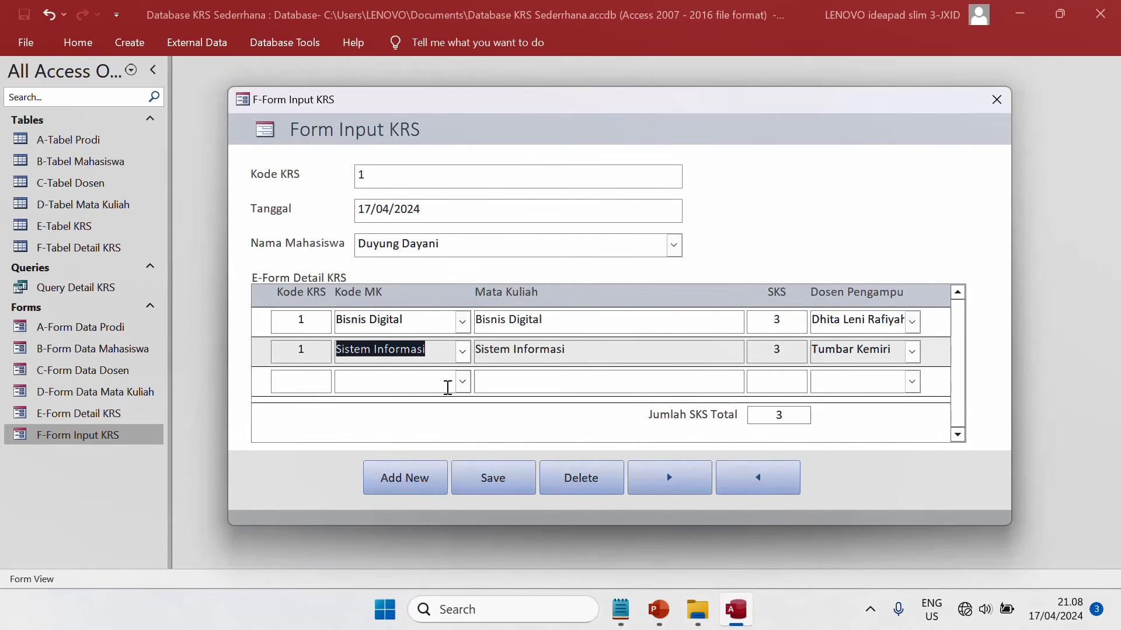
pyautogui.click(462, 384)
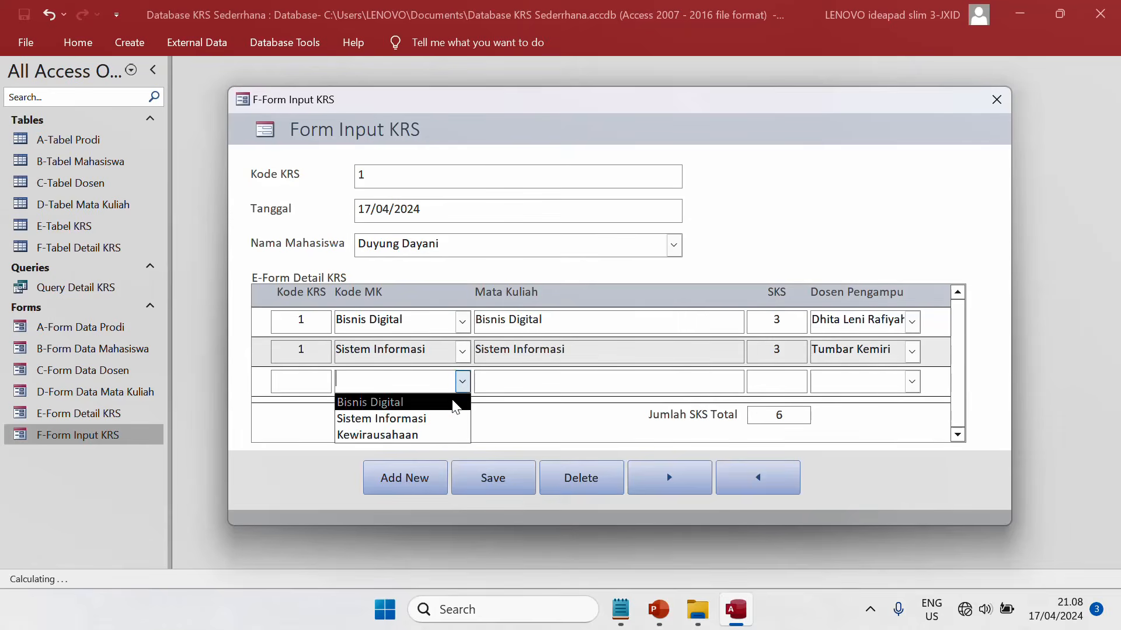
pyautogui.click(450, 433)
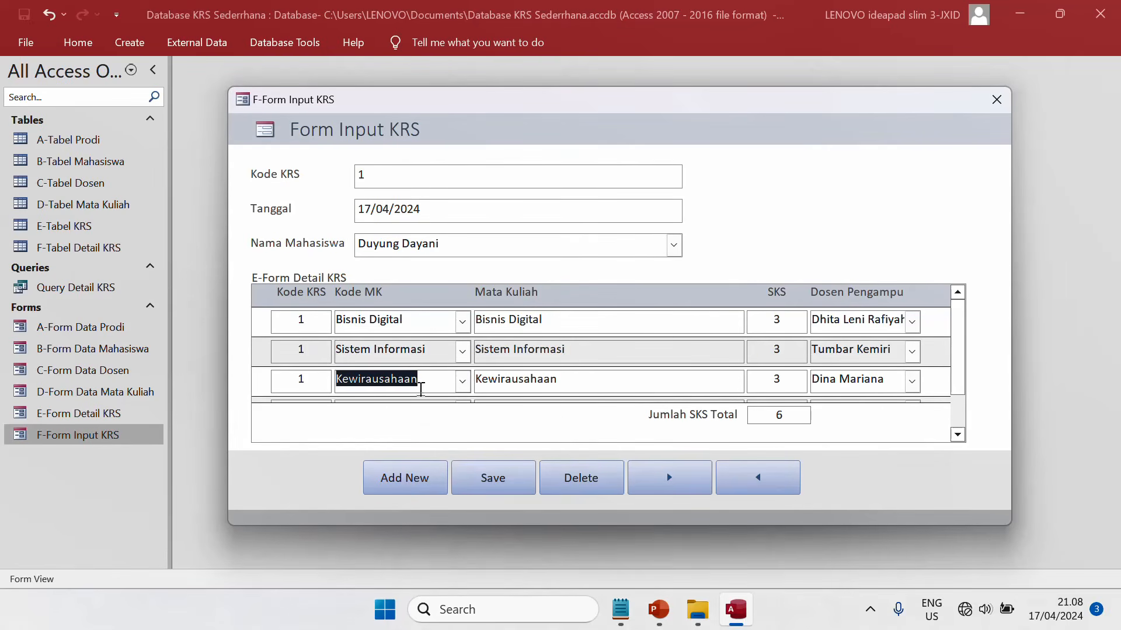
pyautogui.scroll(-1, 708, 389)
pyautogui.click(435, 379)
# Check the subform's course rows and SKS total, and save the KRS record.
pyautogui.scroll(1, 608, 383)
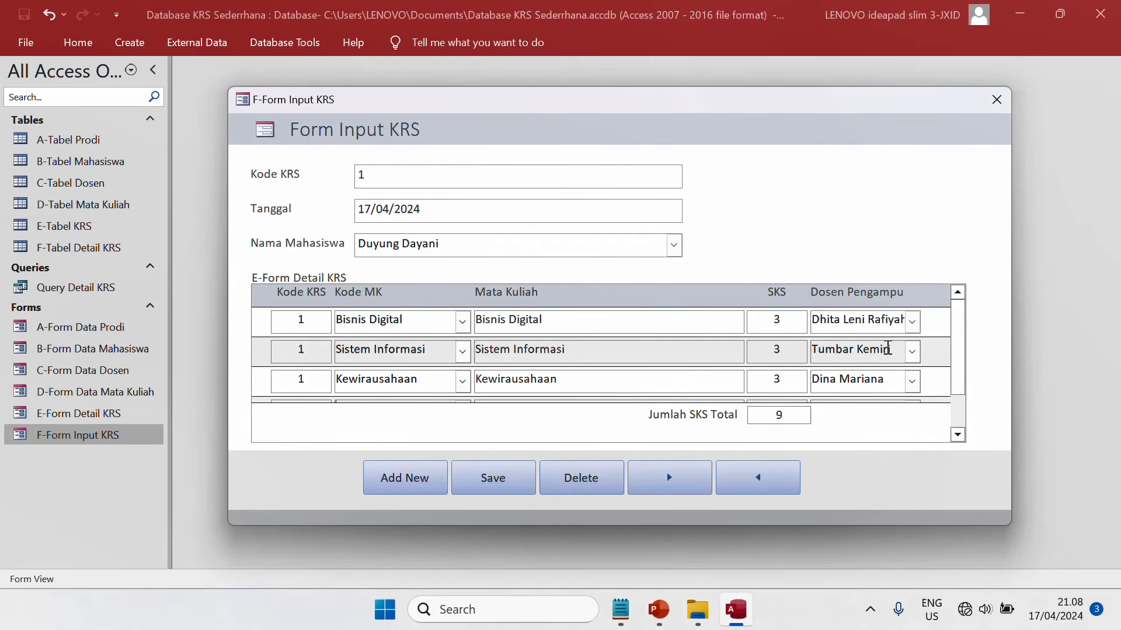
pyautogui.scroll(-1, 887, 349)
pyautogui.scroll(1, 887, 349)
pyautogui.scroll(-1, 611, 349)
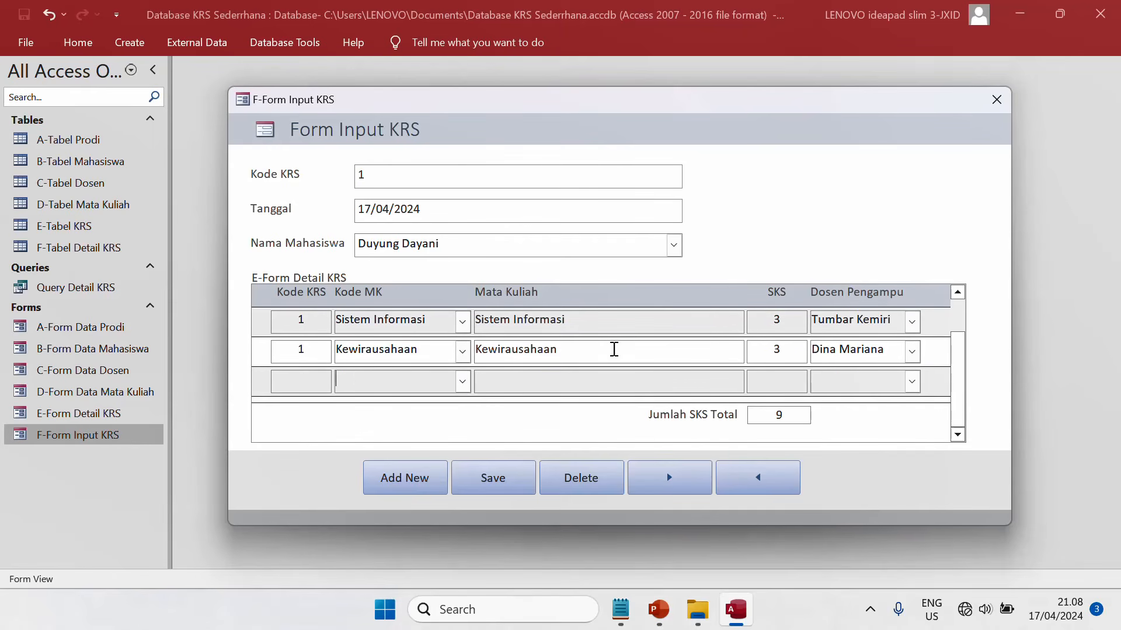
pyautogui.scroll(-1, 465, 383)
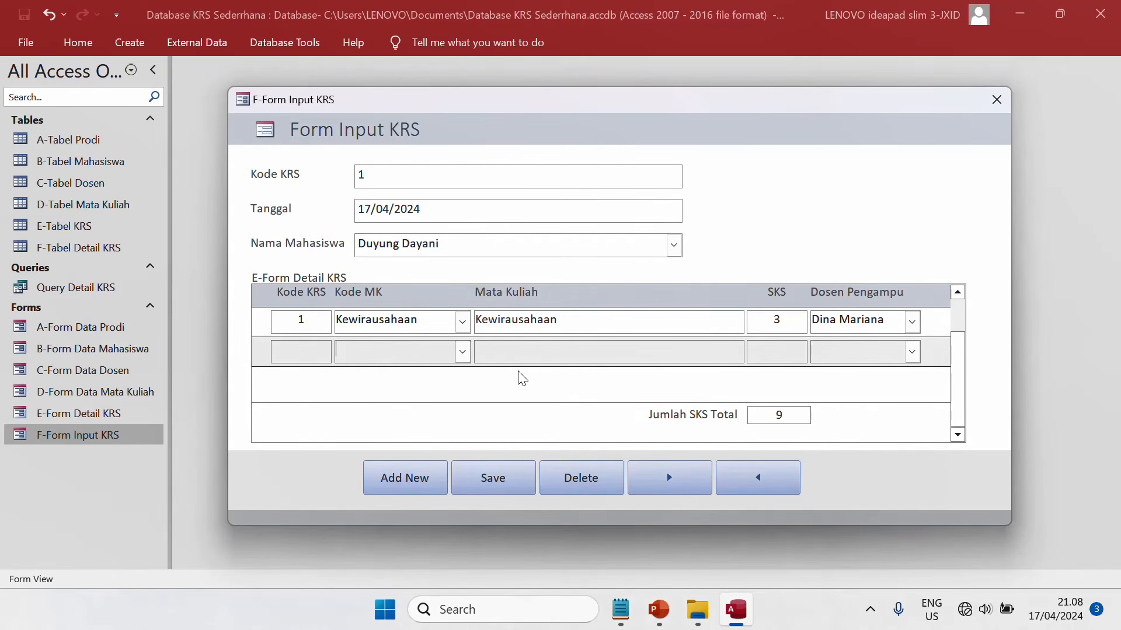
pyautogui.scroll(2, 508, 385)
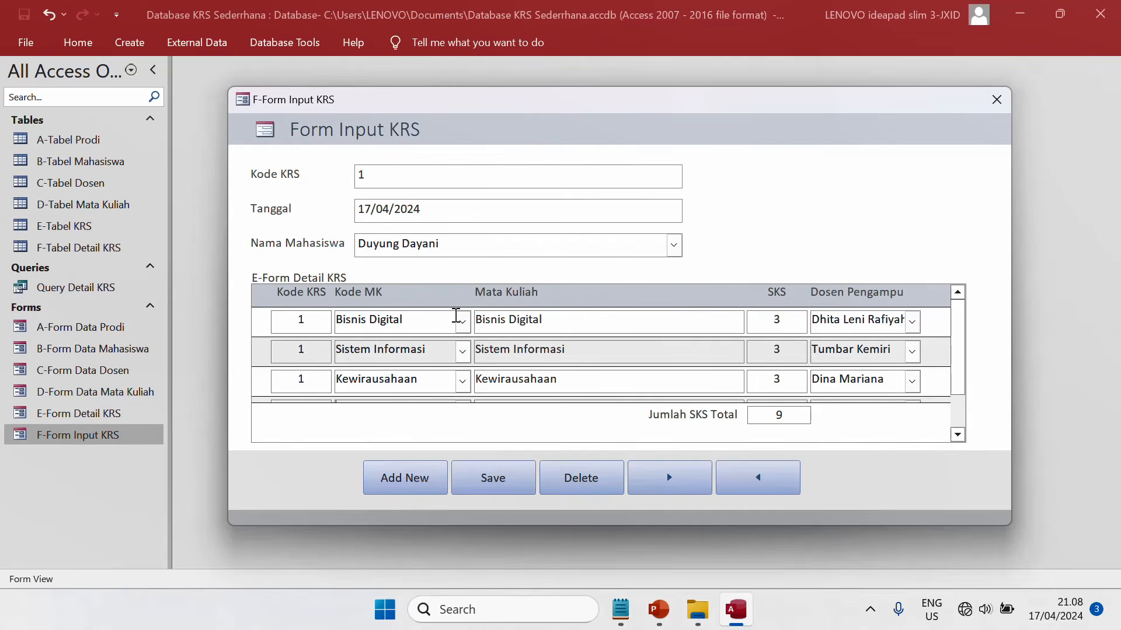
pyautogui.click(500, 488)
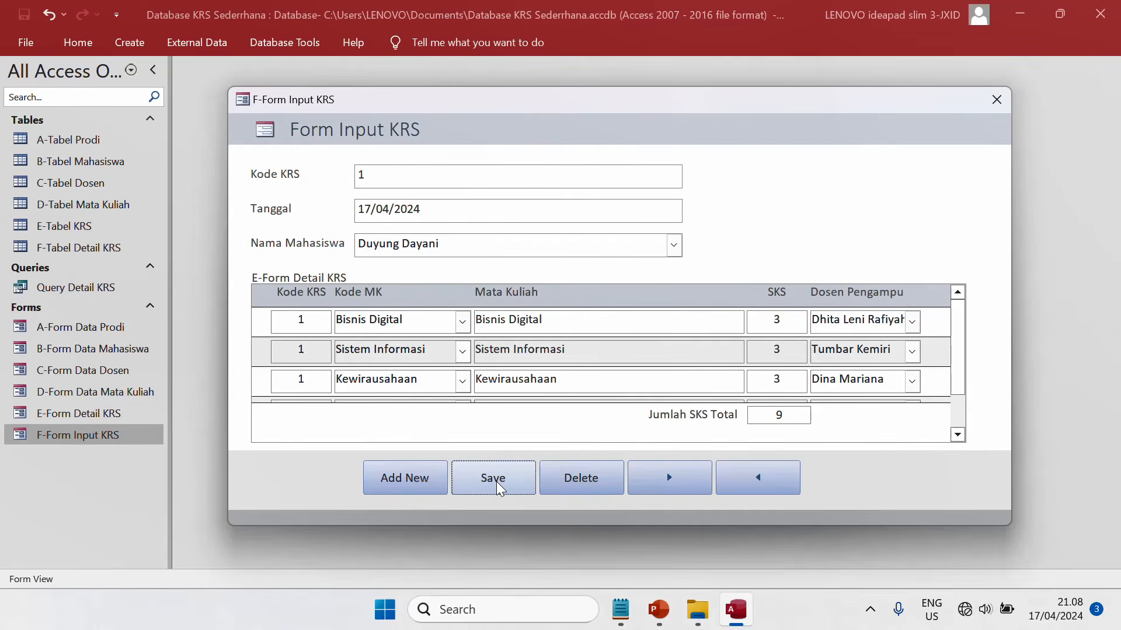
# Add a new KRS record dated 17/04/2024 for the second student in the Nama Mahasiswa list.
pyautogui.click(420, 484)
pyautogui.click(666, 203)
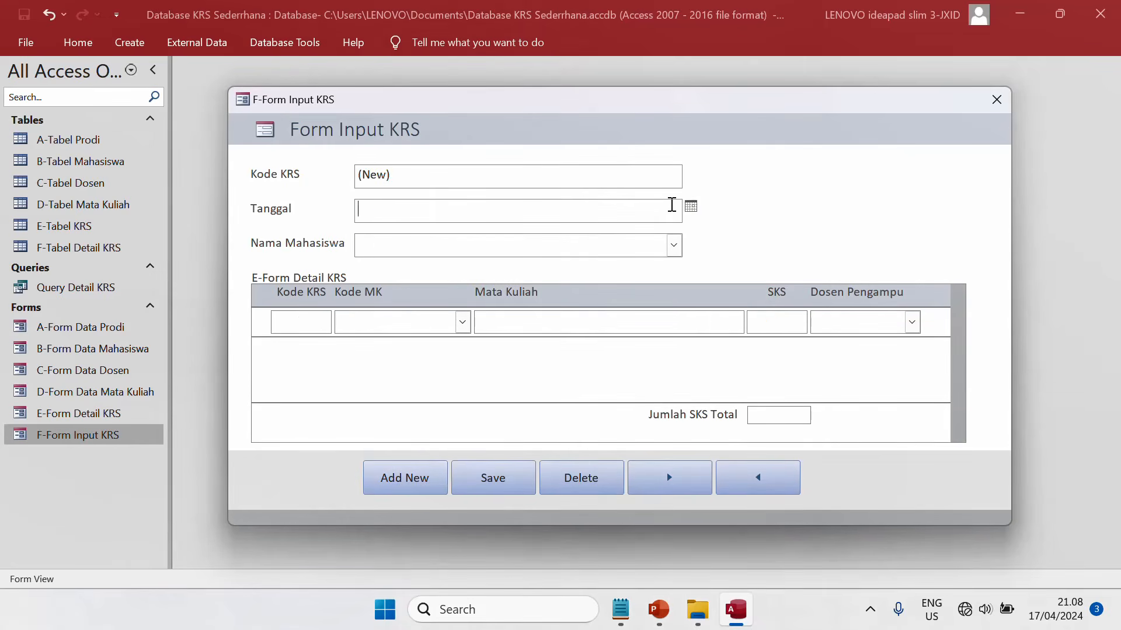
pyautogui.click(690, 206)
pyautogui.click(605, 352)
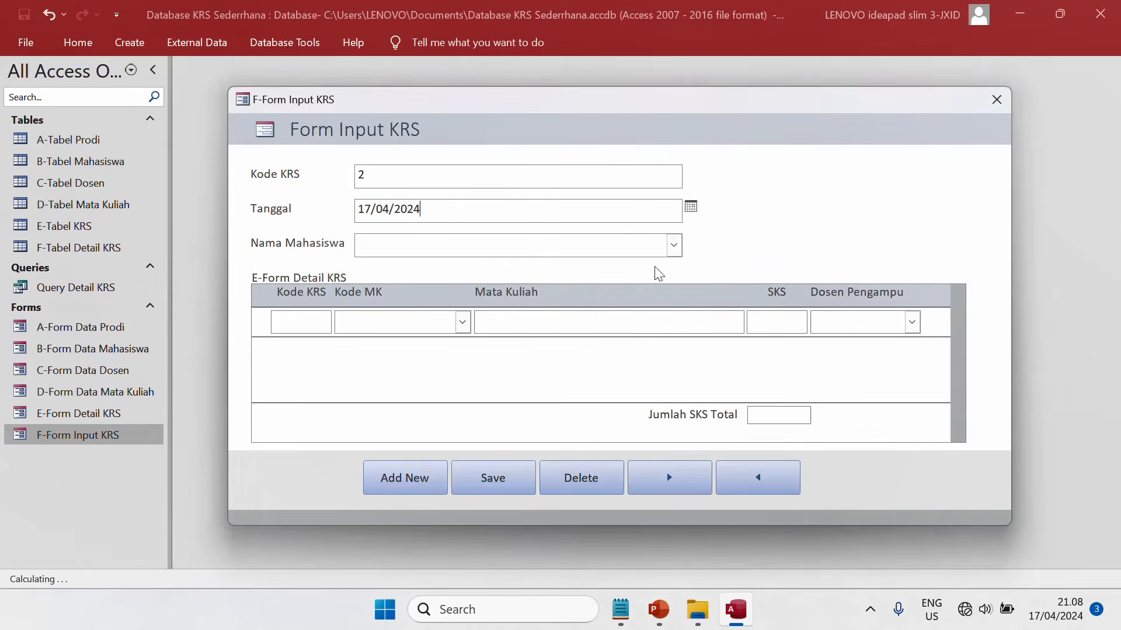
pyautogui.click(674, 245)
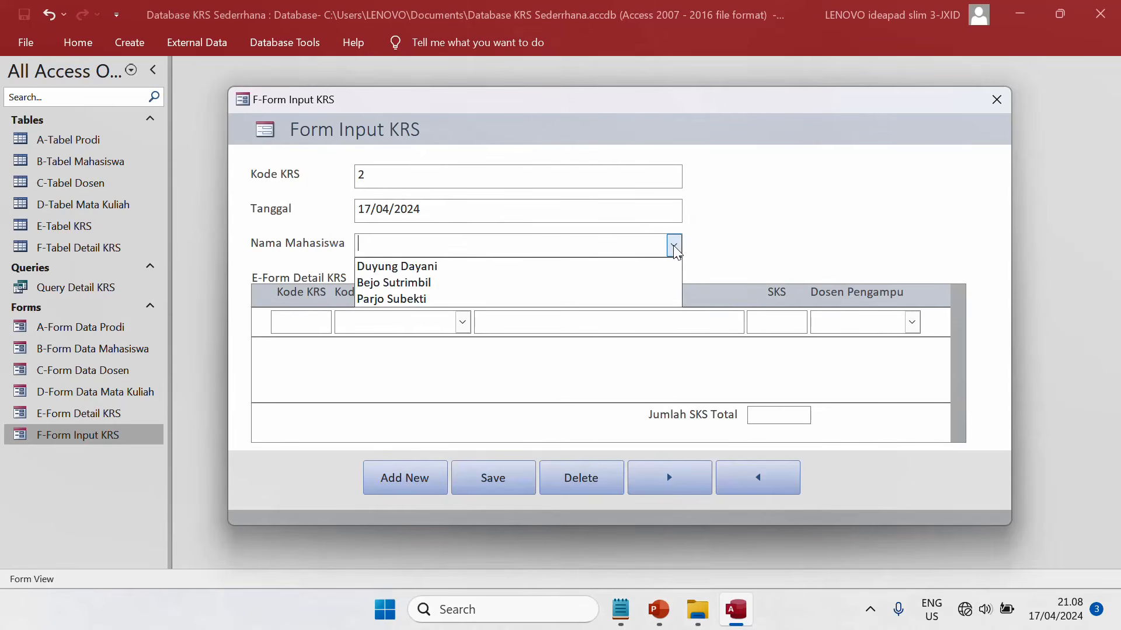
pyautogui.click(645, 283)
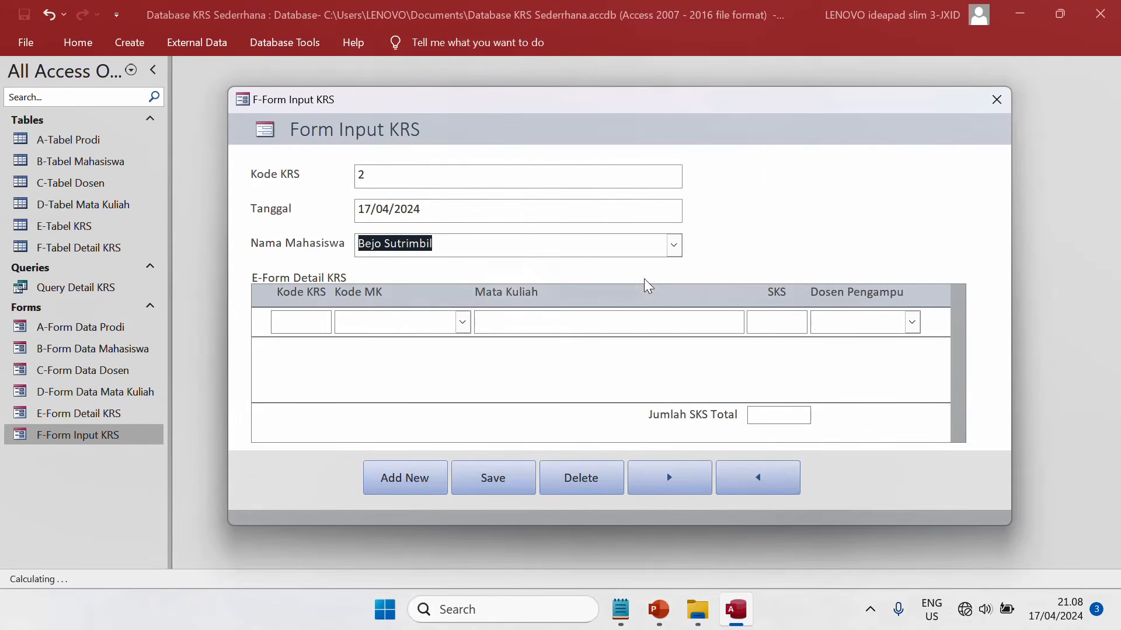
# Add the courses Bisnis Digital and Sistem Informasi to the second KRS record's subform.
pyautogui.click(462, 323)
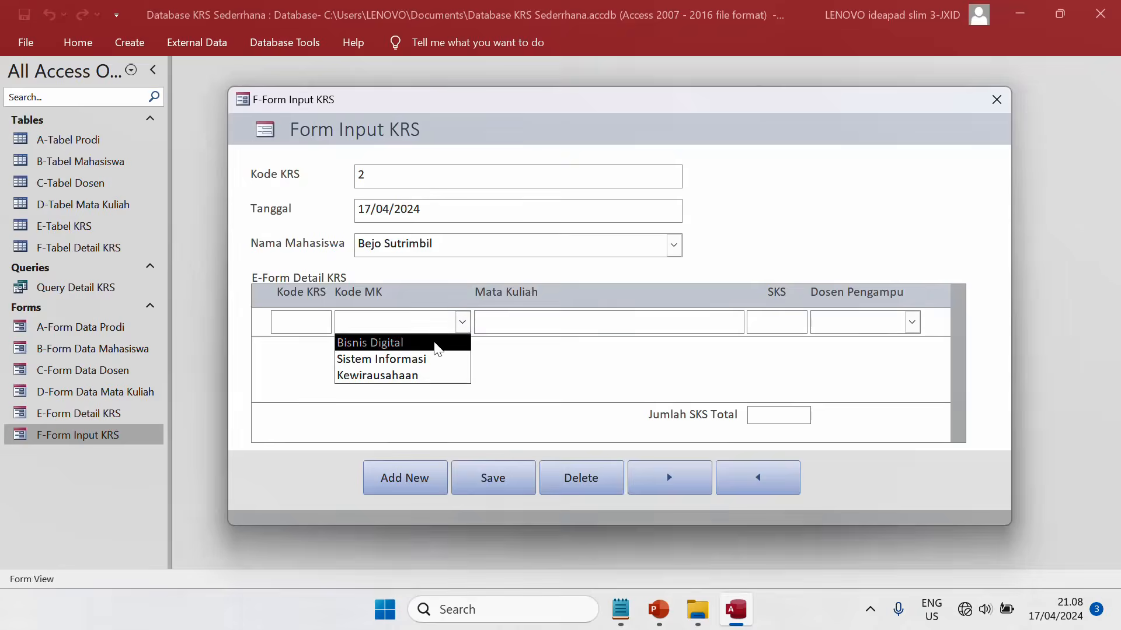
pyautogui.click(436, 344)
pyautogui.click(462, 352)
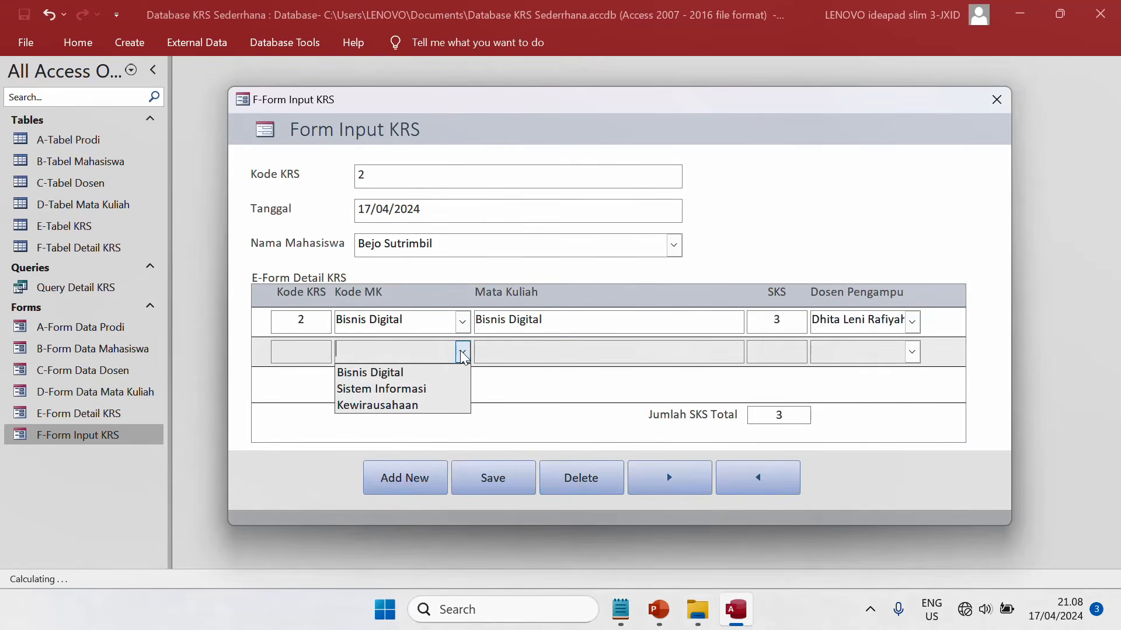
pyautogui.click(461, 387)
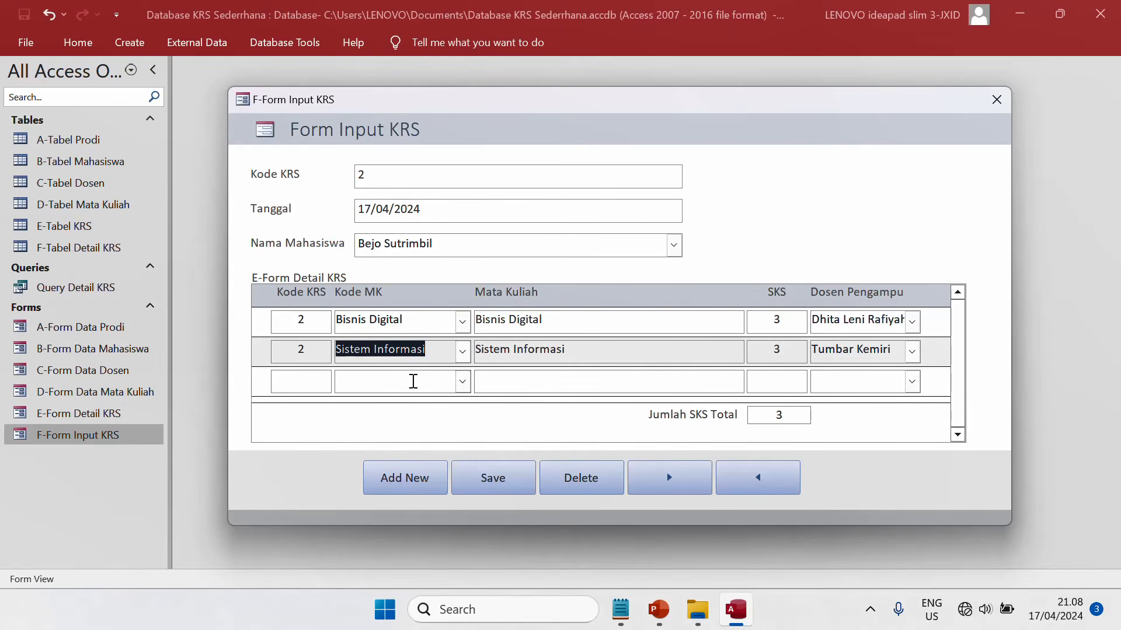
pyautogui.click(413, 381)
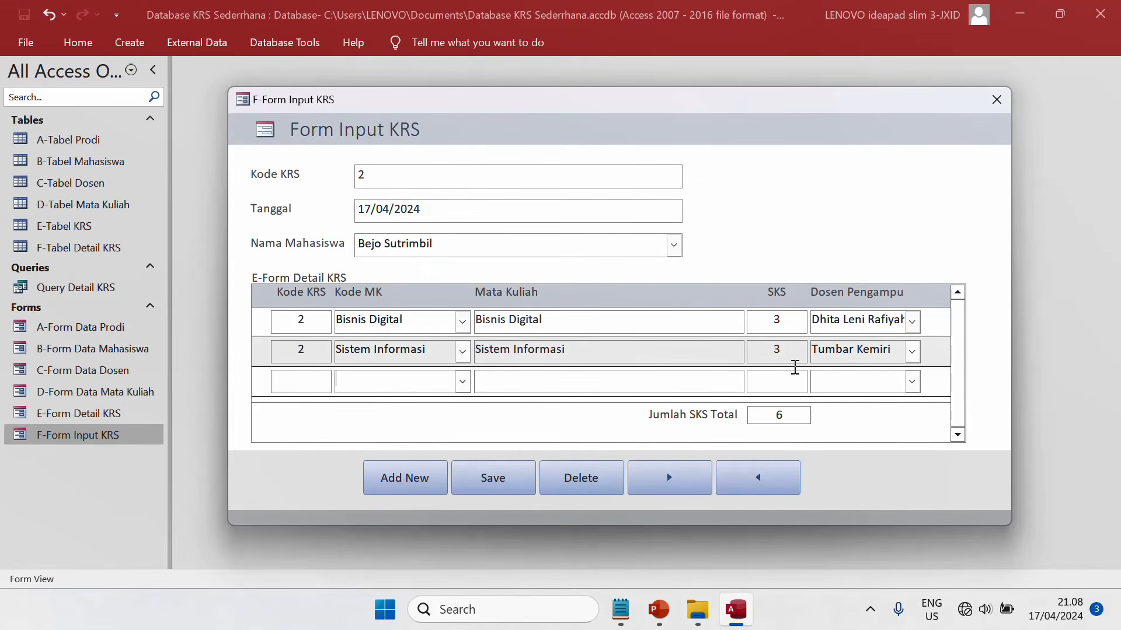
# Save the second KRS record and close the form.
pyautogui.click(508, 487)
pyautogui.click(316, 320)
pyautogui.click(385, 171)
pyautogui.click(996, 100)
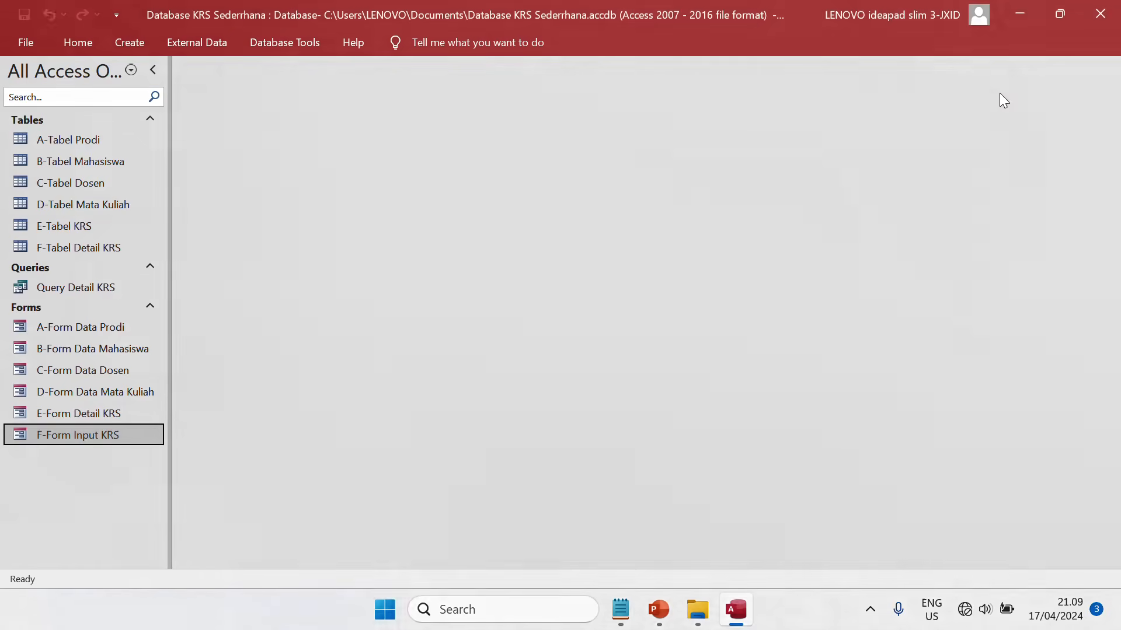
# Open F-Form Input KRS in Design View and extend its Detail section to about 10.4 cm high.
pyautogui.rightClick(128, 441)
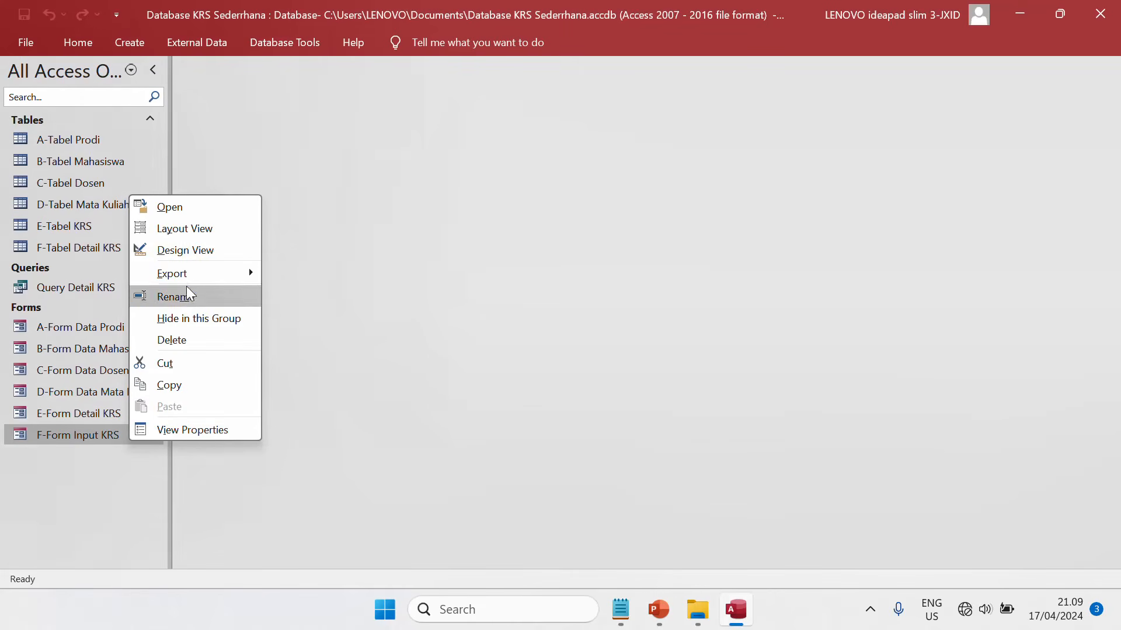
pyautogui.click(204, 249)
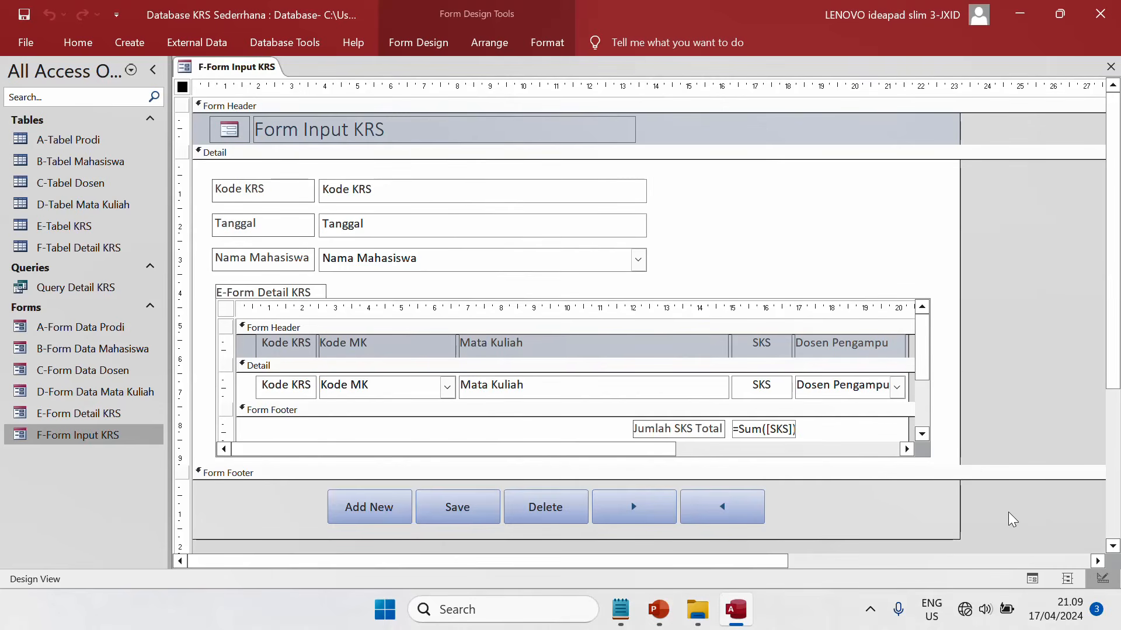
pyautogui.moveTo(996, 464); pyautogui.dragTo(1004, 505)
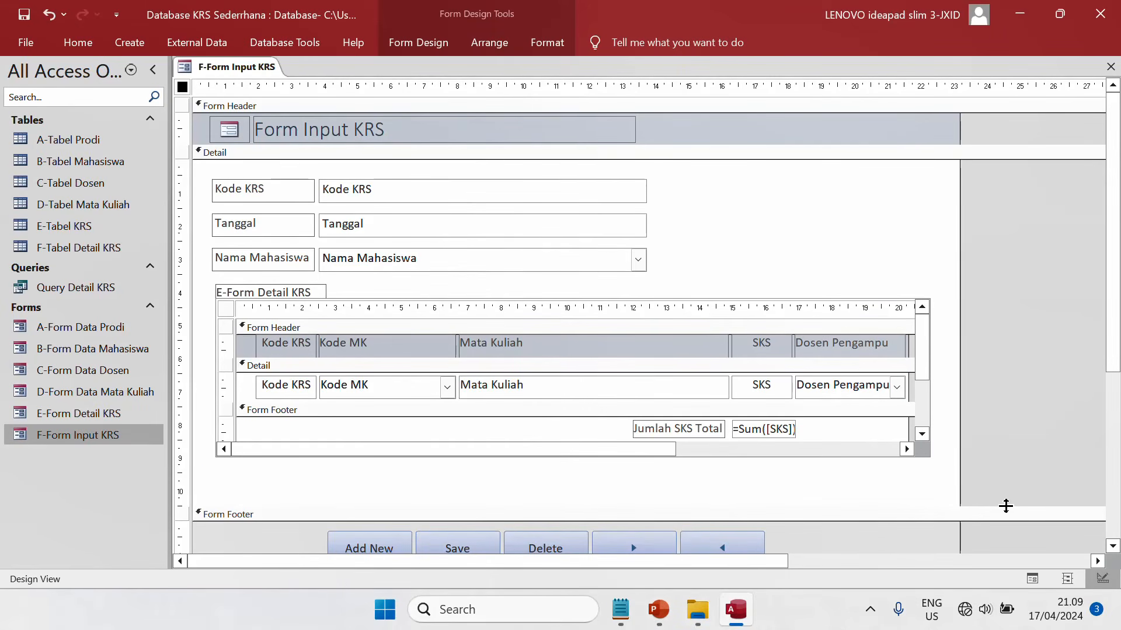
# Try to narrow the Kode KRS label in the subform's header, and undo the resize.
pyautogui.click(295, 348)
pyautogui.click(293, 344)
pyautogui.click(299, 347)
pyautogui.click(302, 347)
pyautogui.moveTo(319, 344); pyautogui.dragTo(258, 348)
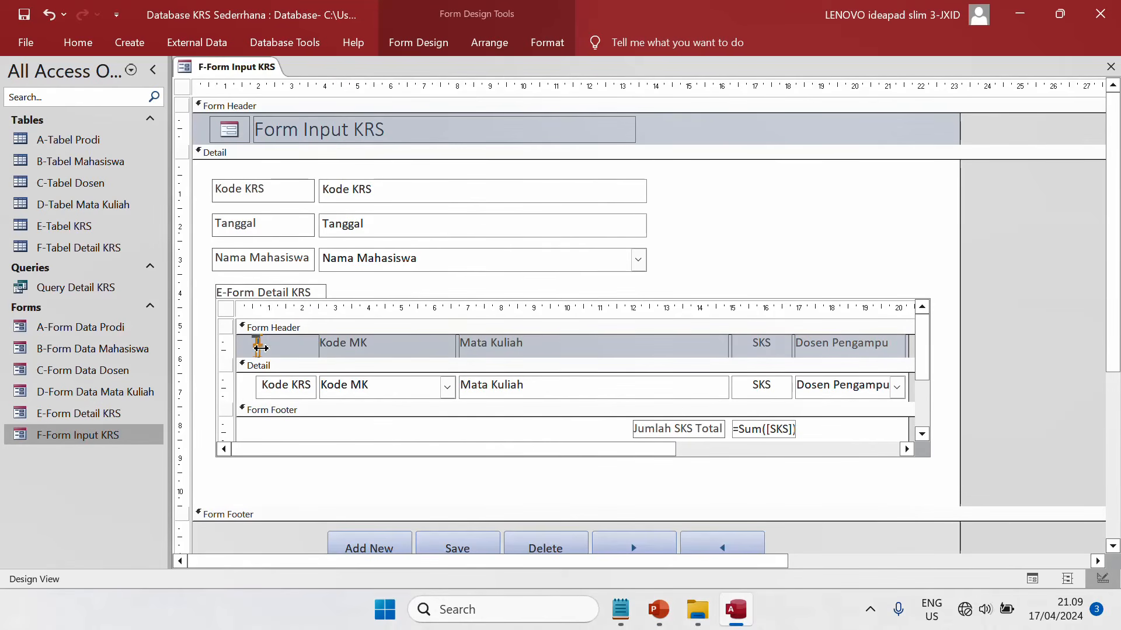
pyautogui.hotkey('ctrl', 'z')
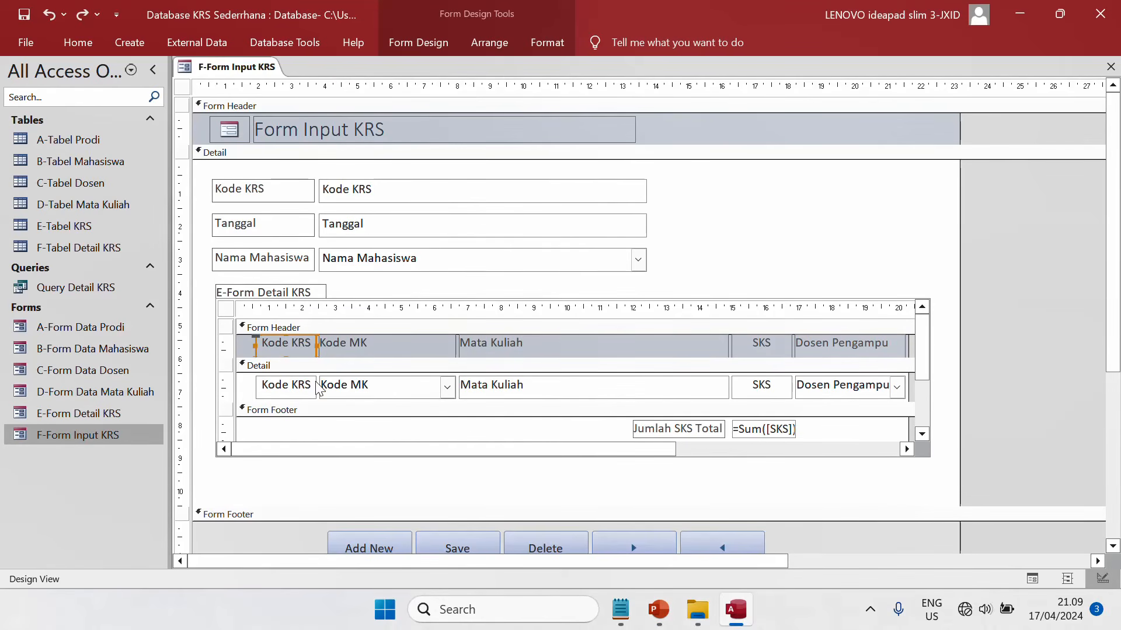
# Narrow both the Kode KRS label and its text box in the Detail KRS subform to about 0.1 cm wide.
pyautogui.keyDown('shift'); pyautogui.click(297, 394); pyautogui.keyUp('shift')
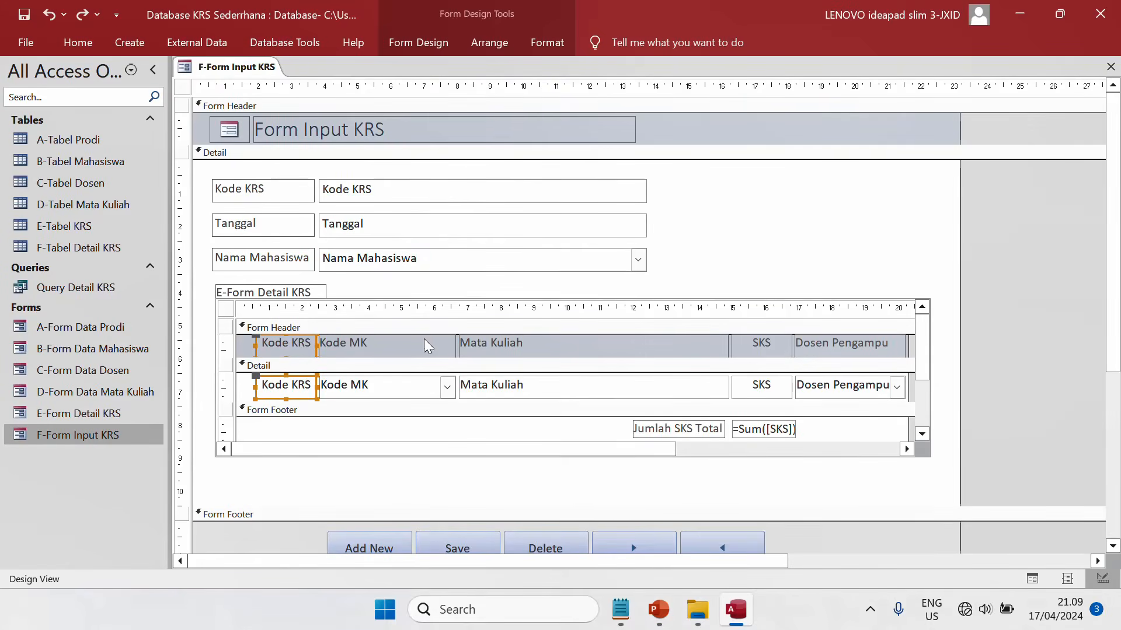
pyautogui.moveTo(317, 345); pyautogui.dragTo(267, 347)
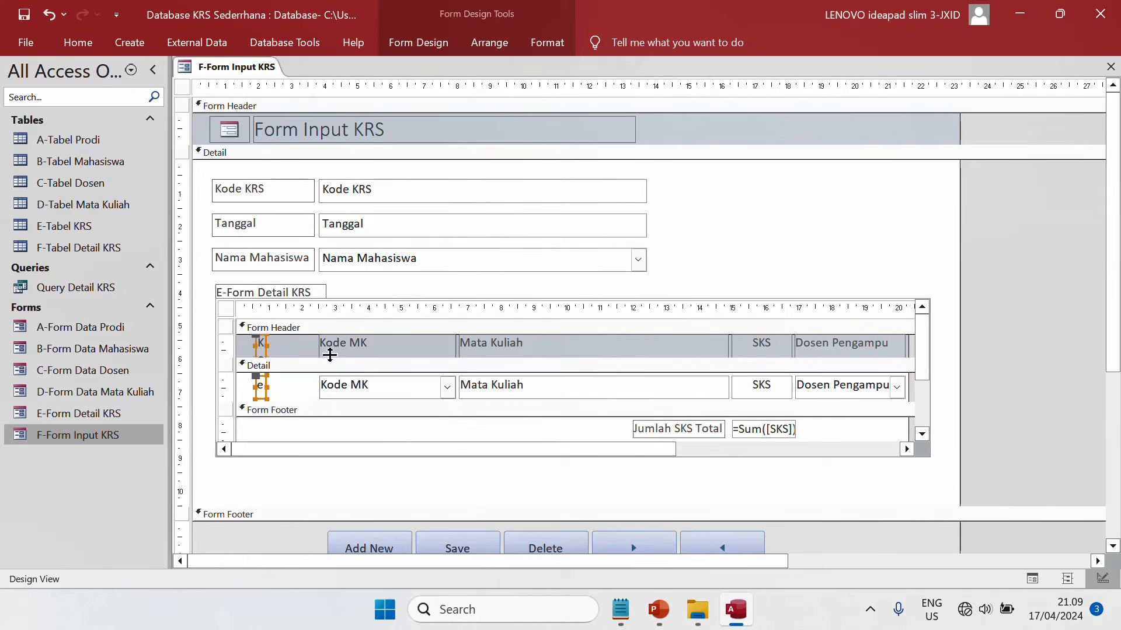
pyautogui.click(262, 347)
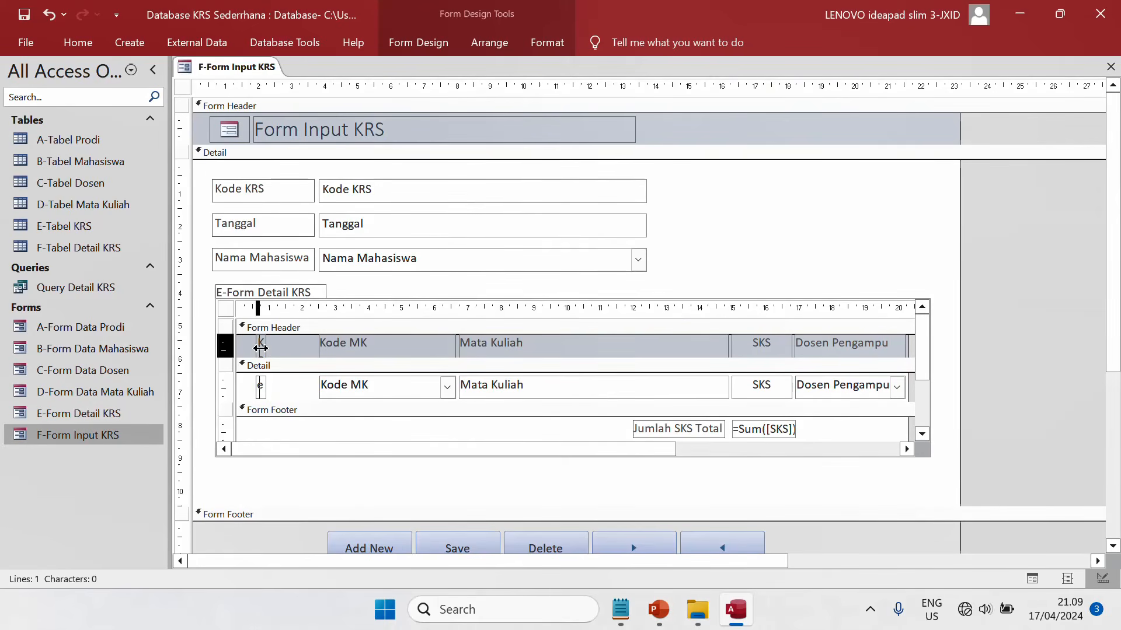
pyautogui.moveTo(258, 349); pyautogui.dragTo(258, 349)
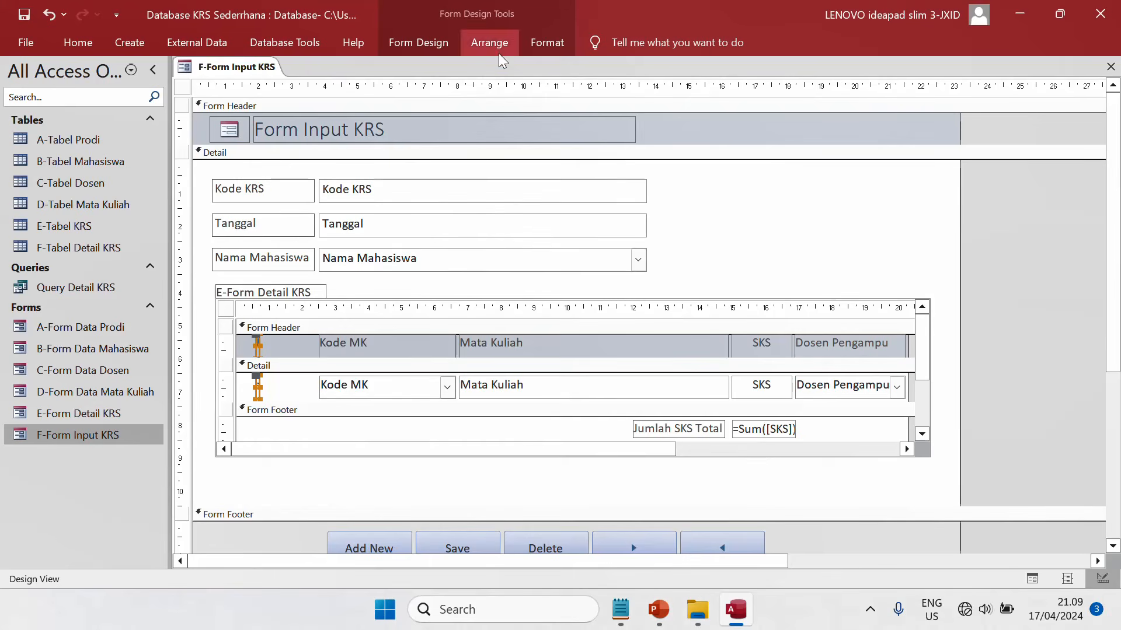
# Set the Visible property of the subform's Kode KRS label and text box to No.
pyautogui.click(438, 43)
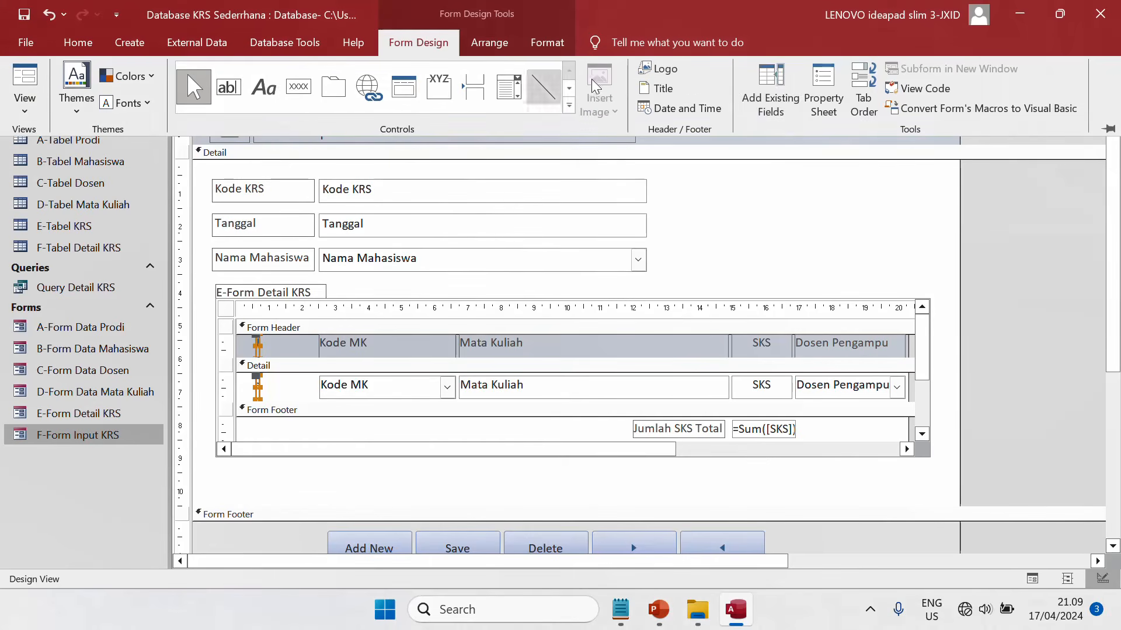
pyautogui.click(811, 99)
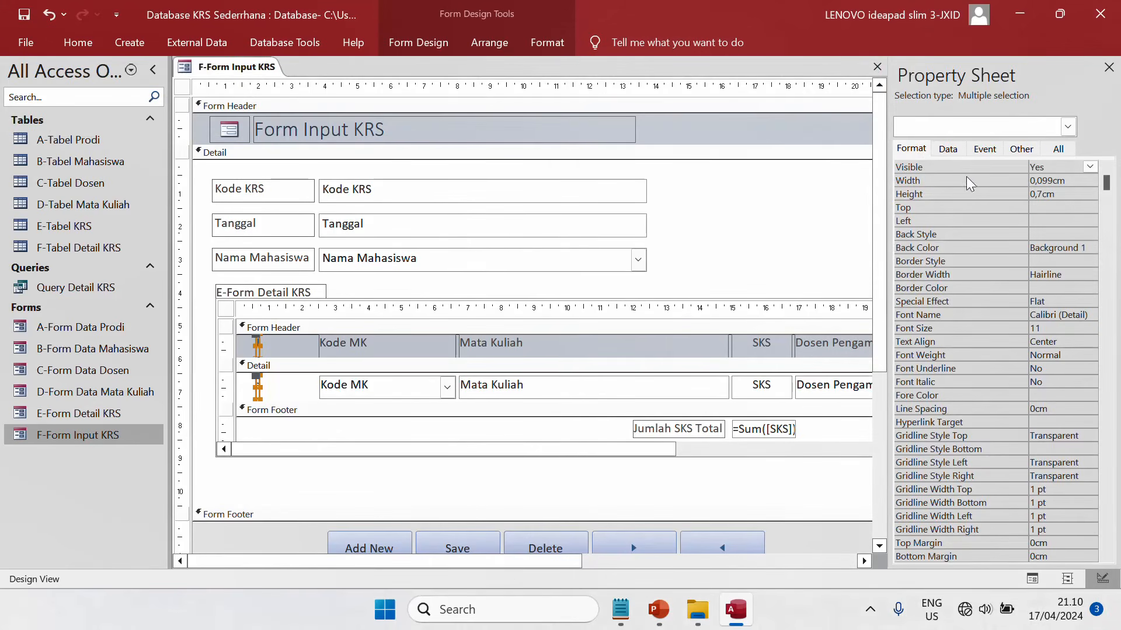
pyautogui.click(1090, 167)
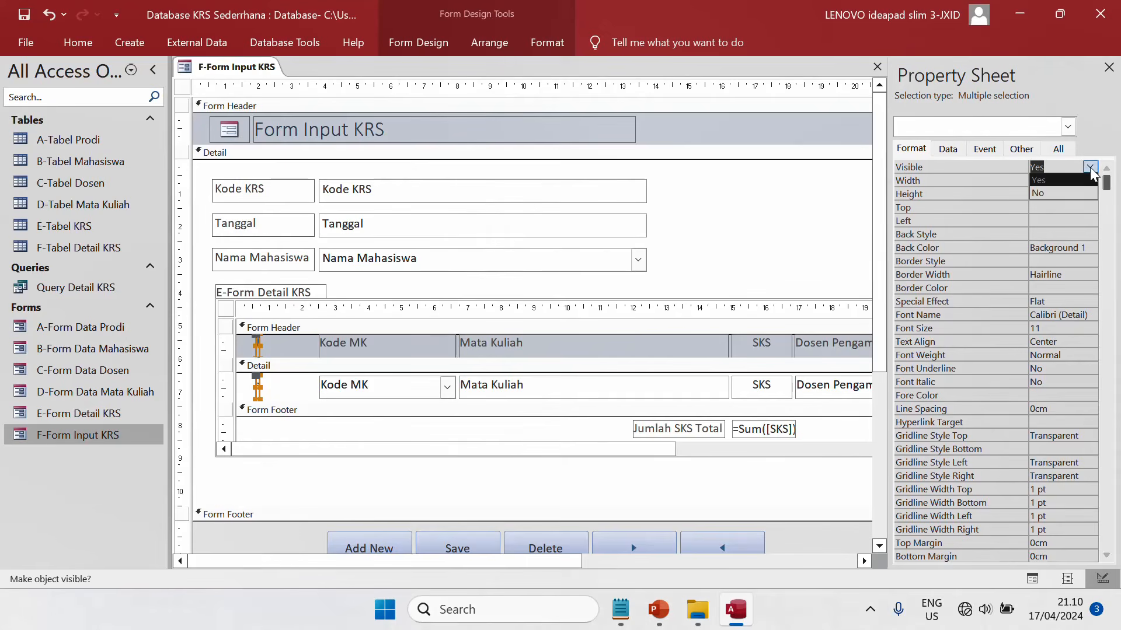
pyautogui.click(1069, 194)
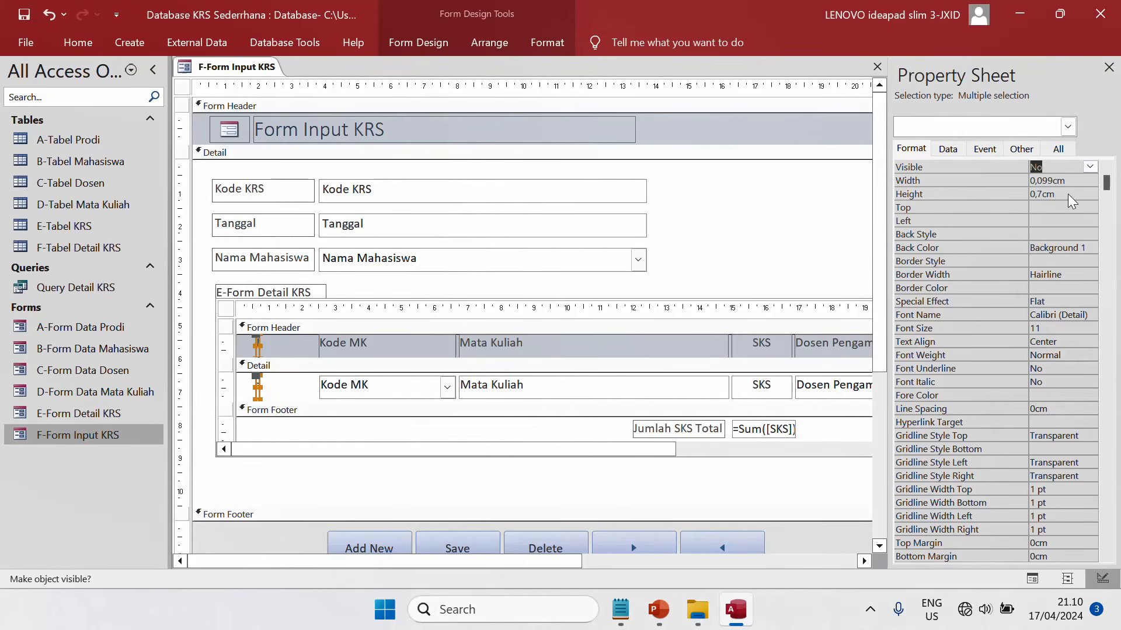
pyautogui.click(1108, 67)
# Shift the subform's Kode MK, Mata Kuliah, SKS and Dosen Pengampu labels and fields left until they sit beside the narrowed Kode KRS controls.
pyautogui.click(397, 348)
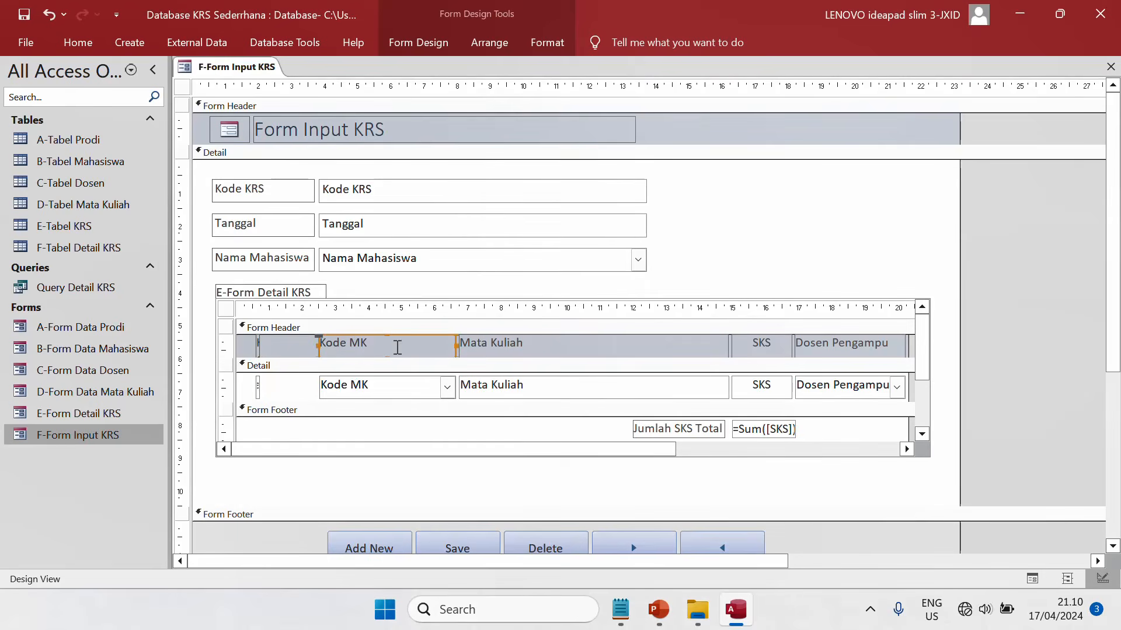
pyautogui.click(403, 388)
pyautogui.keyDown('shift'); pyautogui.click(500, 387); pyautogui.keyUp('shift')
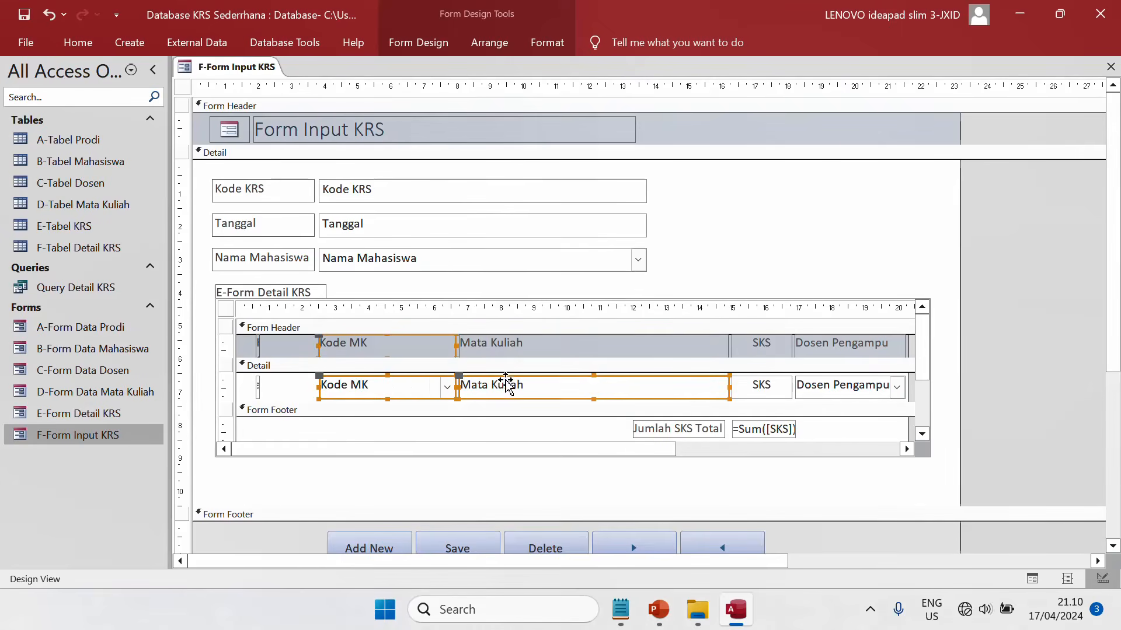
pyautogui.keyDown('shift'); pyautogui.click(534, 355); pyautogui.keyUp('shift')
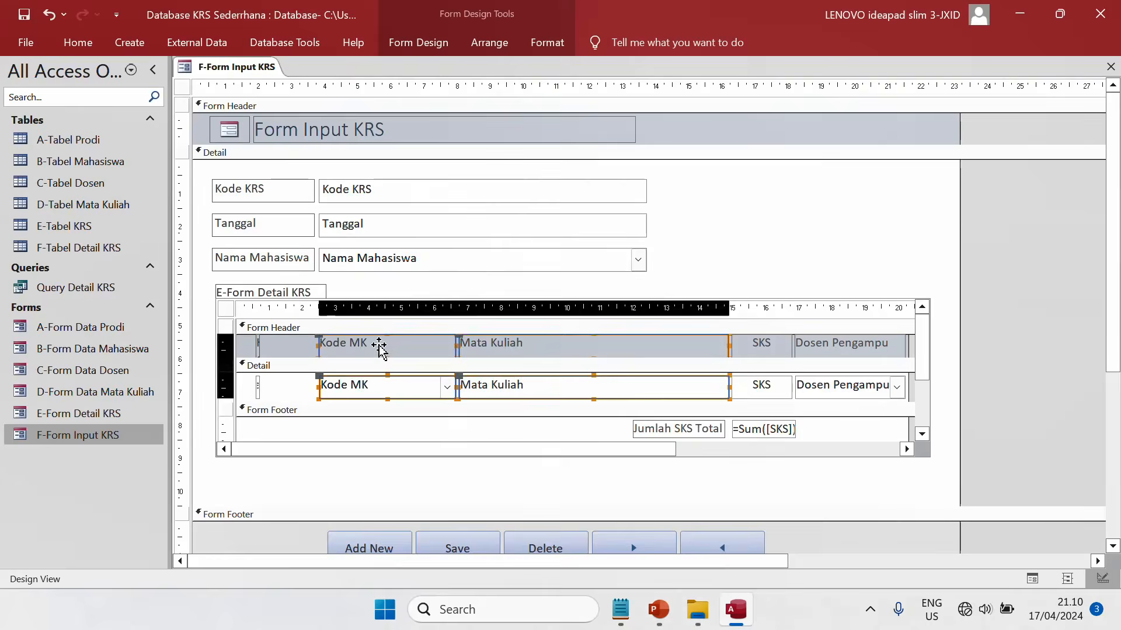
pyautogui.click(279, 350)
pyautogui.click(336, 346)
pyautogui.keyDown('shift'); pyautogui.click(362, 388); pyautogui.keyUp('shift')
pyautogui.keyDown('shift'); pyautogui.click(500, 350); pyautogui.keyUp('shift')
pyautogui.keyDown('shift'); pyautogui.click(513, 385); pyautogui.keyUp('shift')
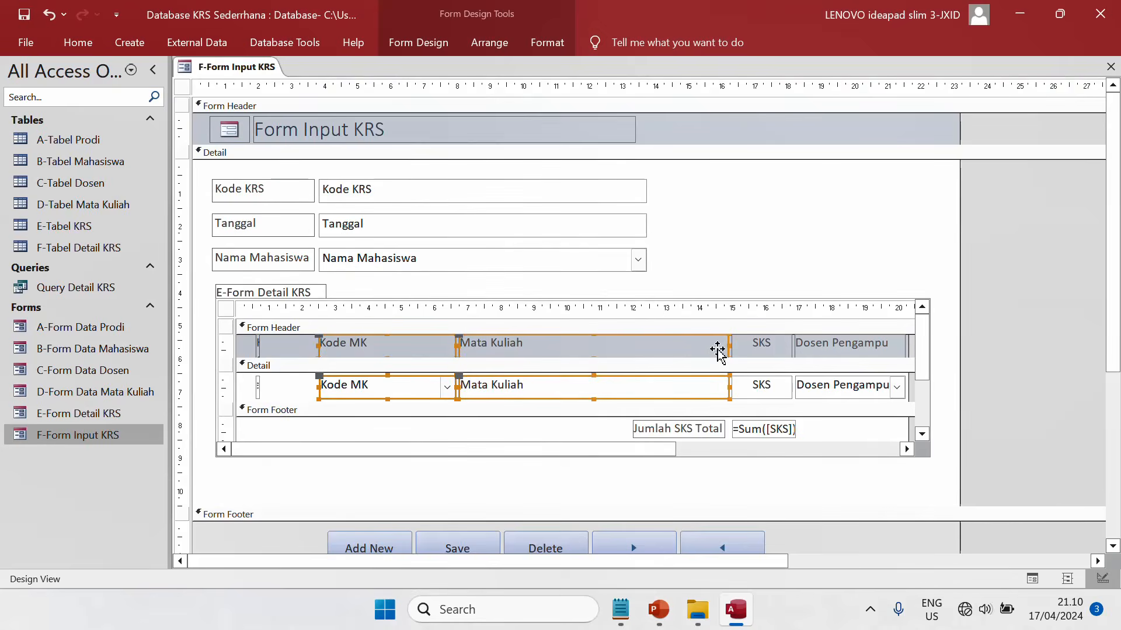
pyautogui.keyDown('shift'); pyautogui.click(773, 384); pyautogui.keyUp('shift')
pyautogui.keyDown('shift'); pyautogui.click(820, 348); pyautogui.keyUp('shift')
pyautogui.keyDown('shift'); pyautogui.click(844, 385); pyautogui.keyUp('shift')
pyautogui.press('Left')
pyautogui.press('Left')
pyautogui.press('Left')
pyautogui.press('Left')
pyautogui.press('Left')
pyautogui.press('Left')
pyautogui.press('Left')
pyautogui.press('Left')
pyautogui.press('Left')
pyautogui.press('Left')
pyautogui.press('Left')
pyautogui.press('Left')
pyautogui.press('Left')
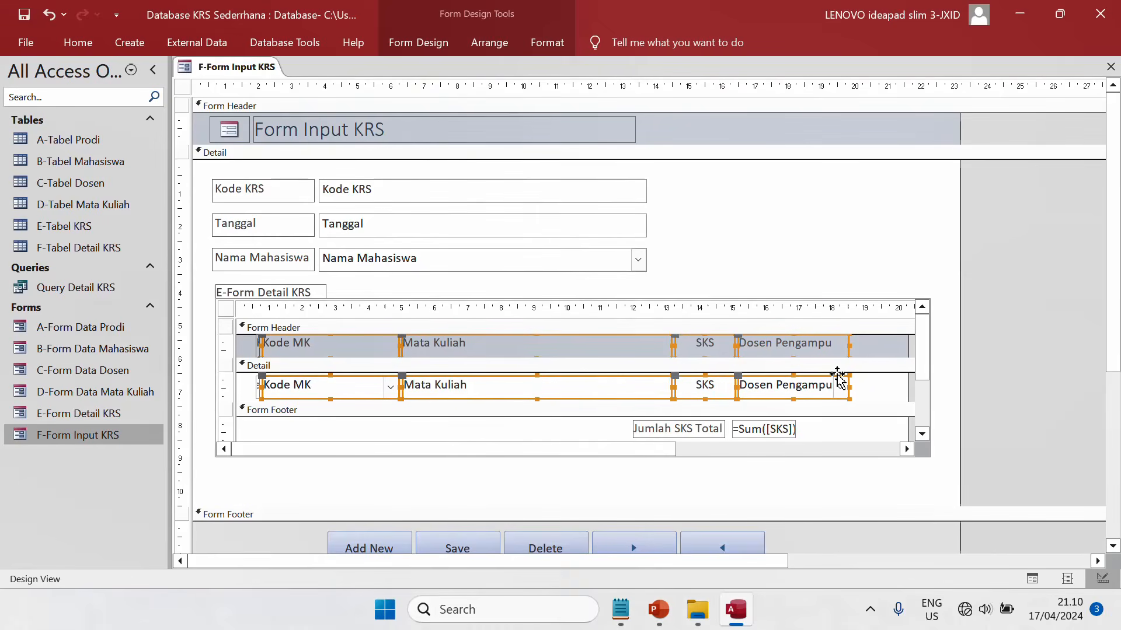
# Narrow the subform's design area to about 19 cm with its container to match, and extend the main form's Detail section to about 11 cm high.
pyautogui.moveTo(906, 349); pyautogui.dragTo(869, 349)
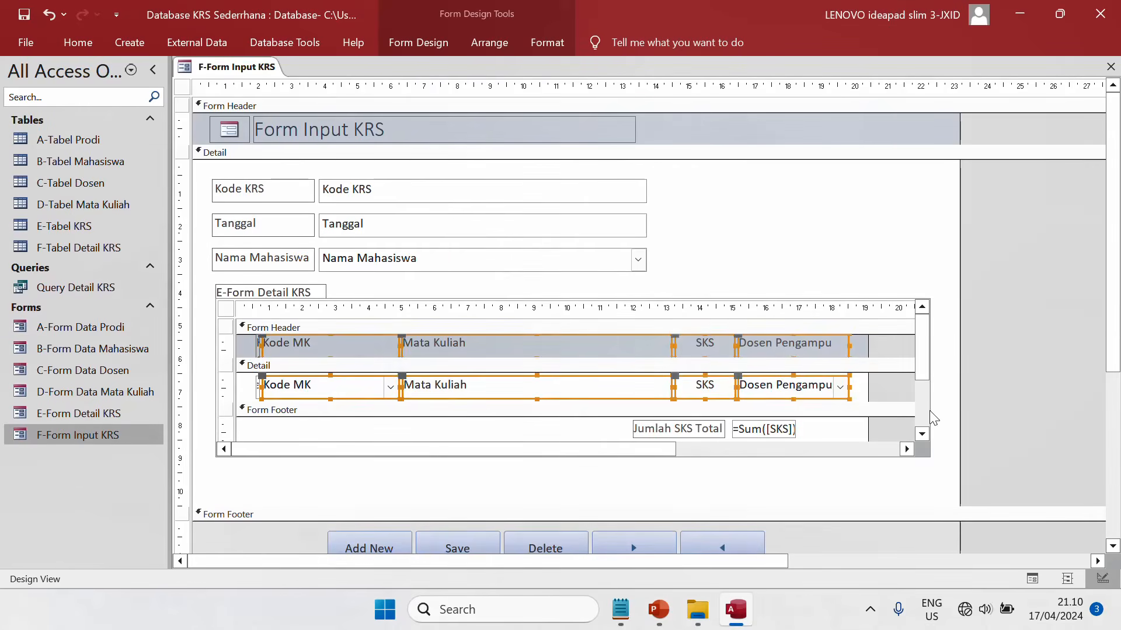
pyautogui.click(1016, 478)
pyautogui.moveTo(995, 474); pyautogui.dragTo(202, 281)
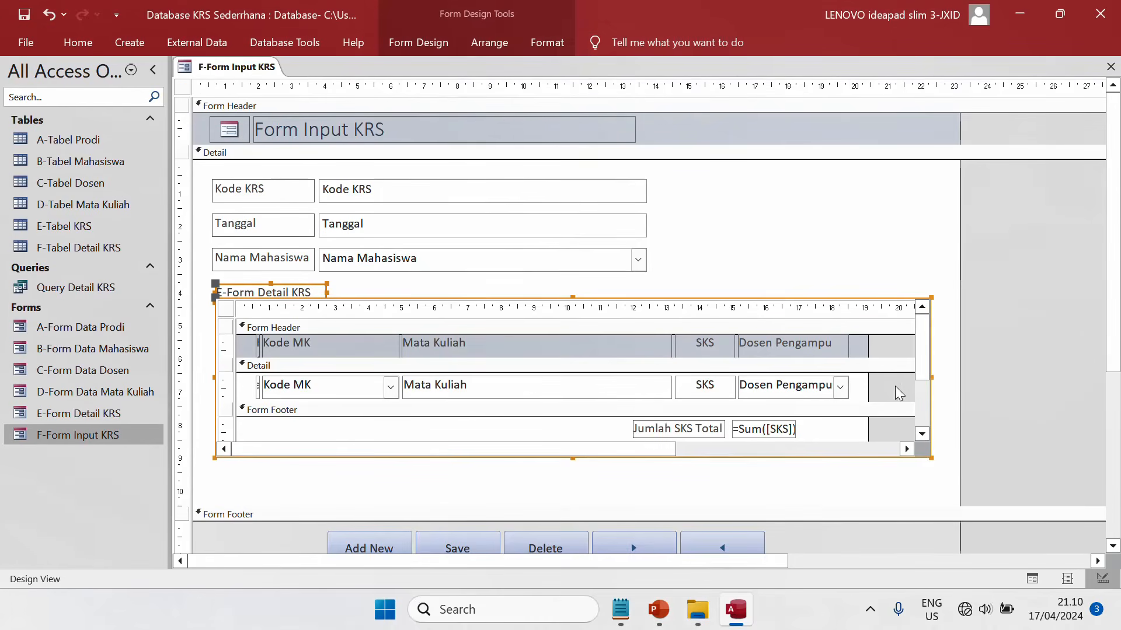
pyautogui.moveTo(931, 377); pyautogui.dragTo(885, 377)
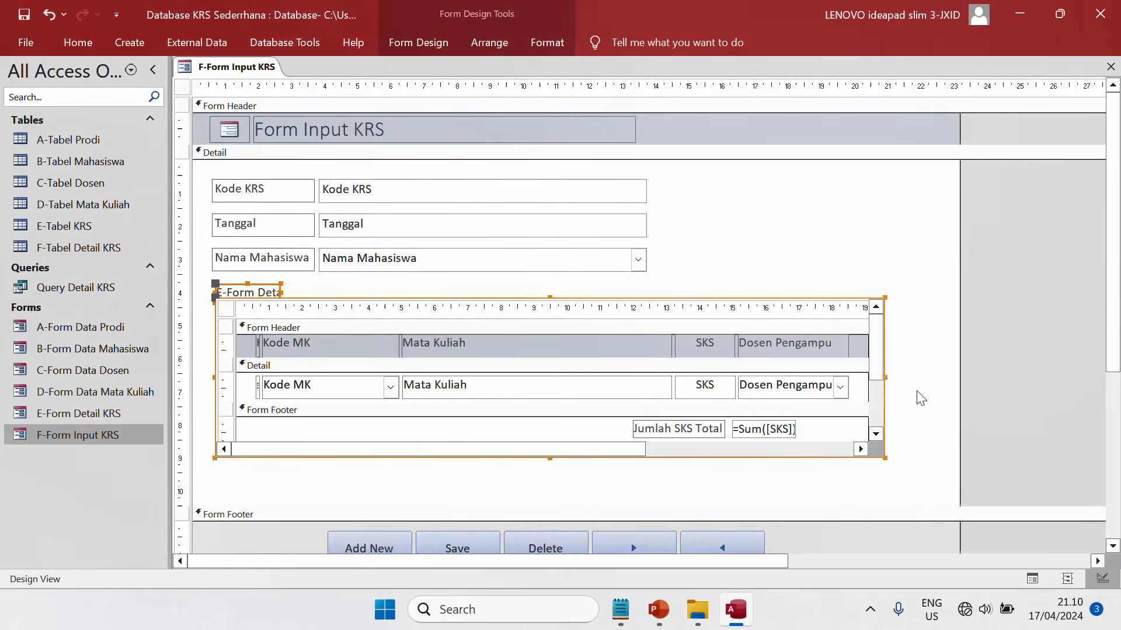
pyautogui.moveTo(914, 511); pyautogui.dragTo(915, 533)
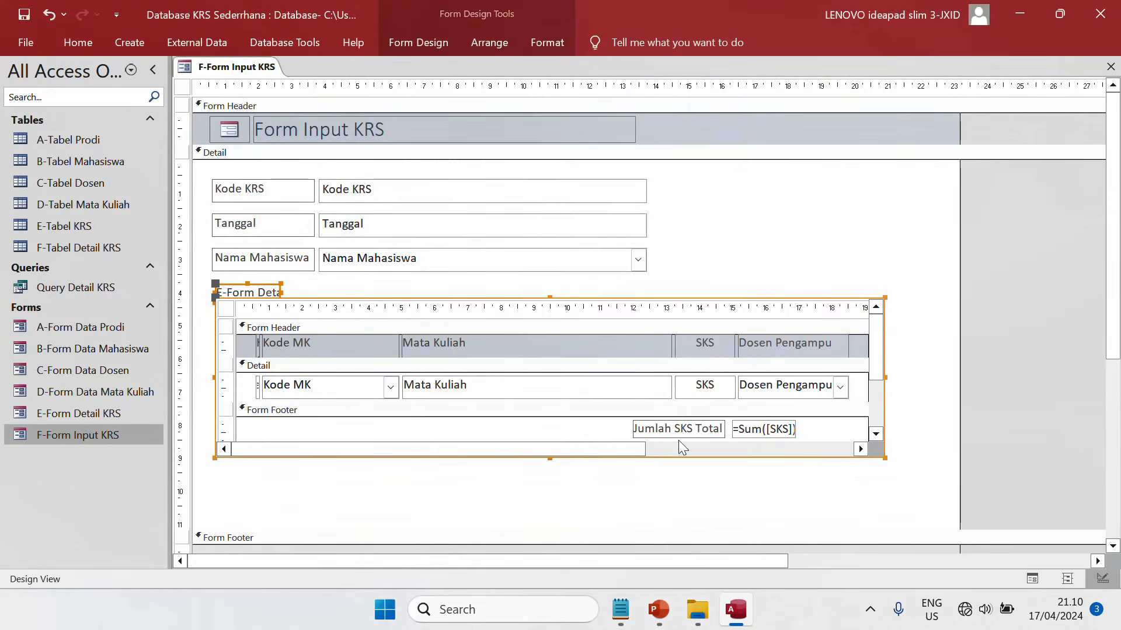
# Change the caption of the label above the subform to "Mata Kuliah yang diambil :".
pyautogui.doubleClick(248, 291)
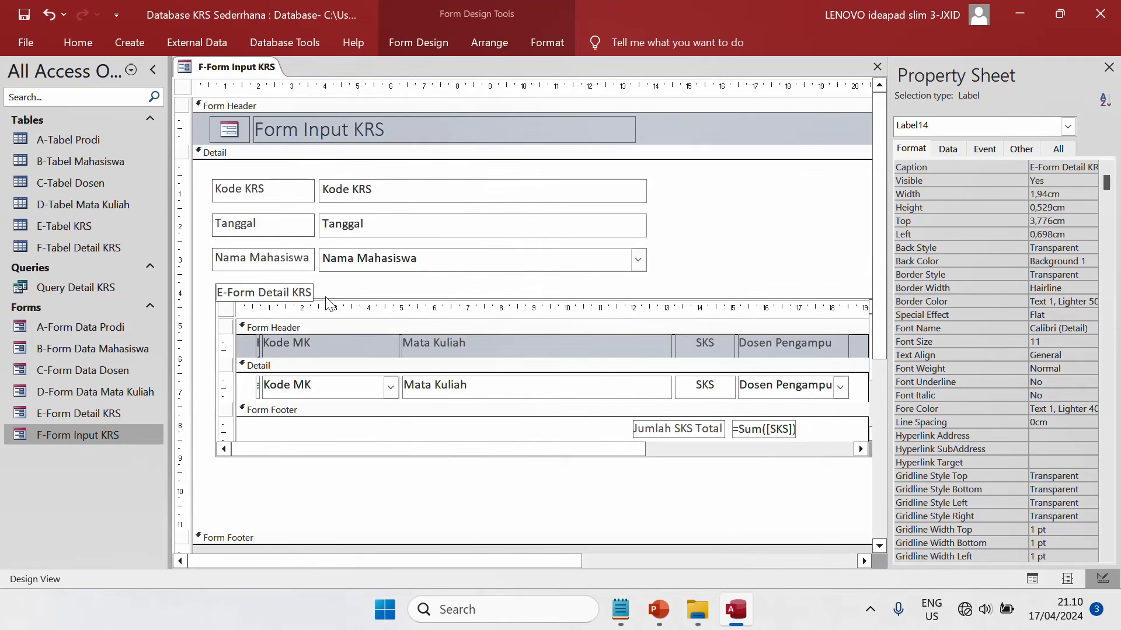
pyautogui.hotkey('ctrl', 'shift', 'Right')
pyautogui.hotkey('ctrl', 'shift', 'Right')
pyautogui.hotkey('ctrl', 'shift', 'Right')
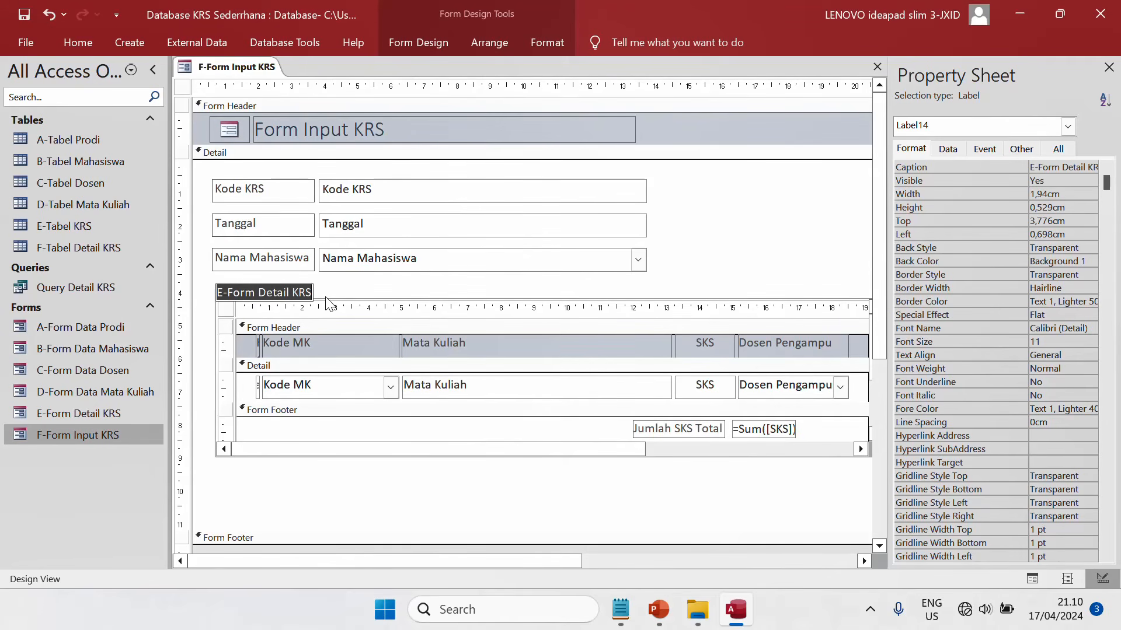
pyautogui.write('Mata Kuliah yang diambil :')
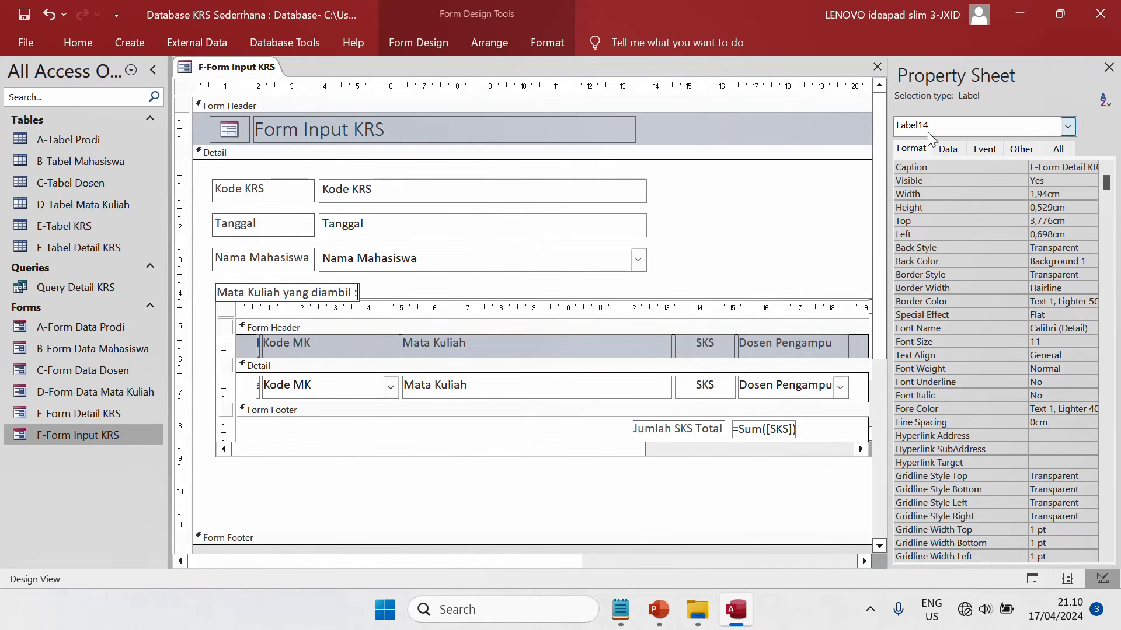
pyautogui.click(1108, 67)
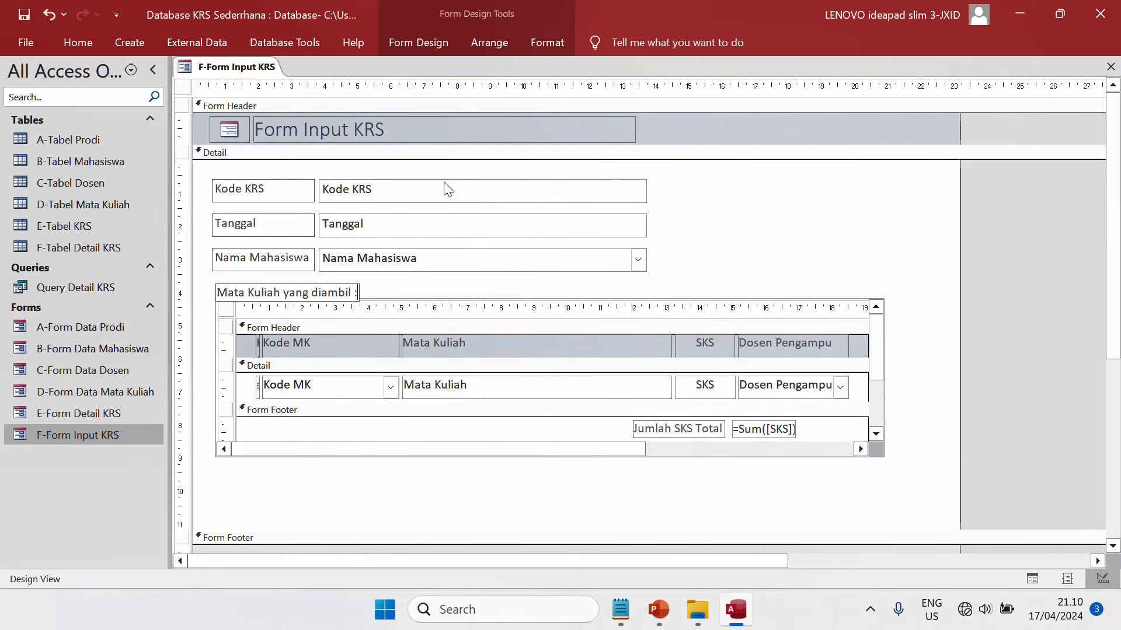
# Close the form, saving changes to both E-Form Detail KRS and F-Form Input KRS, and reopen F-Form Input KRS in Form View.
pyautogui.hotkey('alt', 'F4')
pyautogui.click(495, 324)
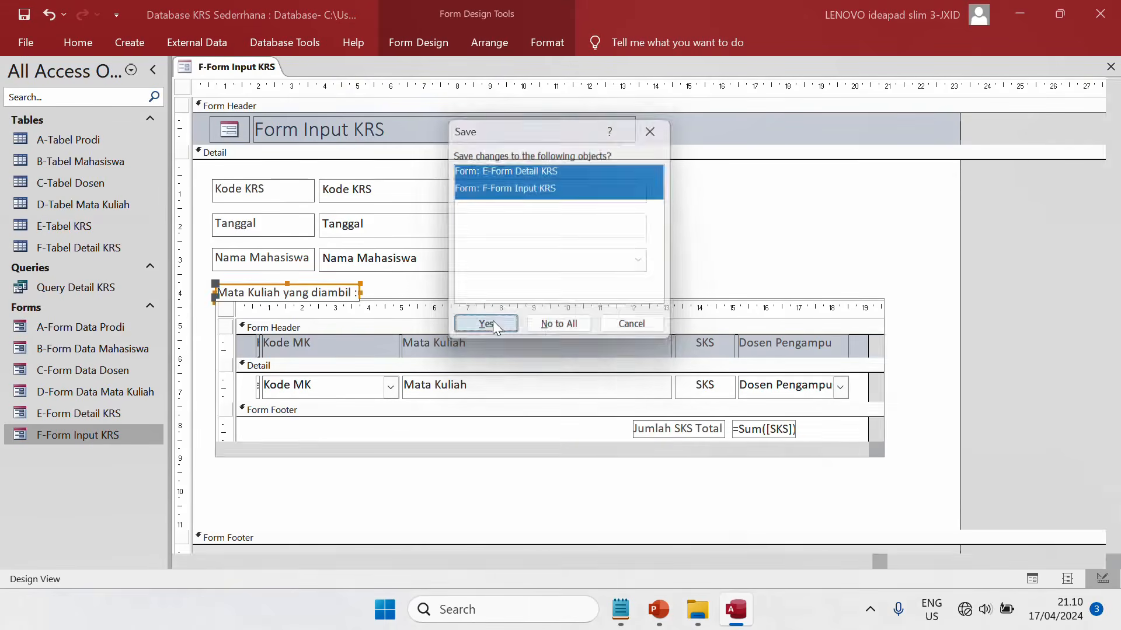
pyautogui.doubleClick(124, 436)
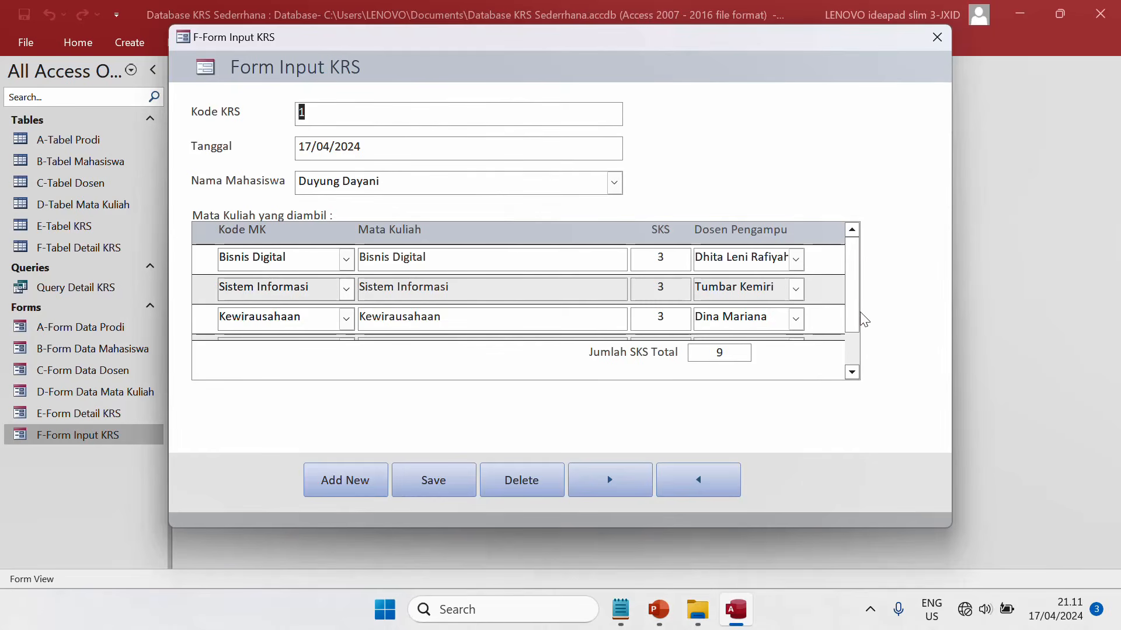
pyautogui.moveTo(860, 315)
pyautogui.mouseDown()
pyautogui.moveTo(858, 351)
pyautogui.moveTo(854, 303)
pyautogui.mouseUp()
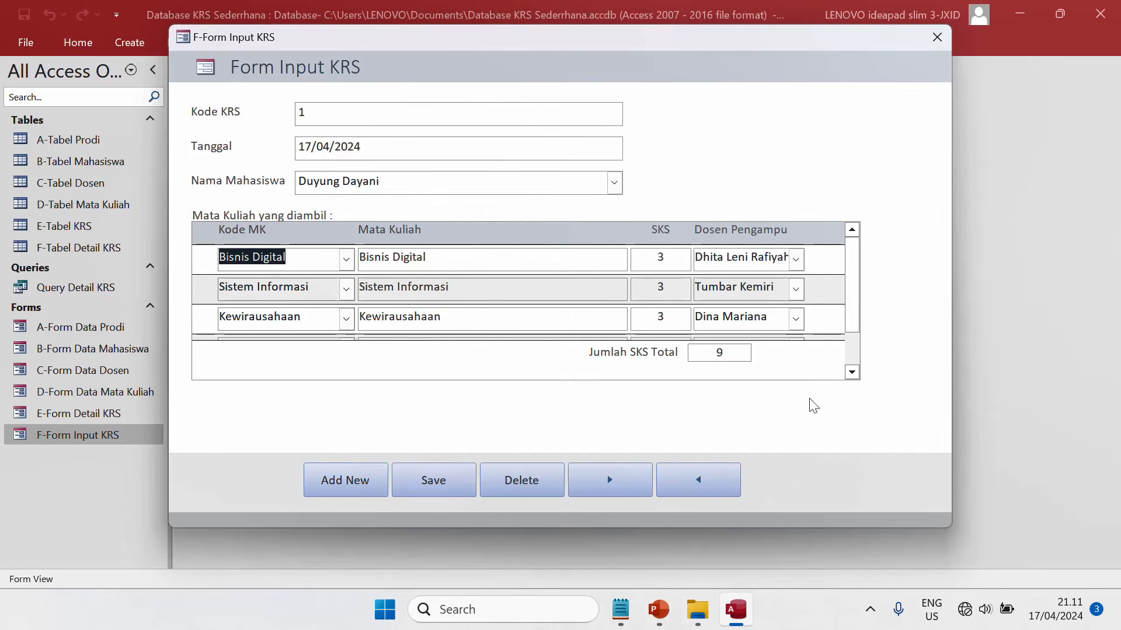
# Add a new KRS record with today's date, 17/04/2024, as Tanggal and choose a student for Nama Mahasiswa.
pyautogui.click(357, 486)
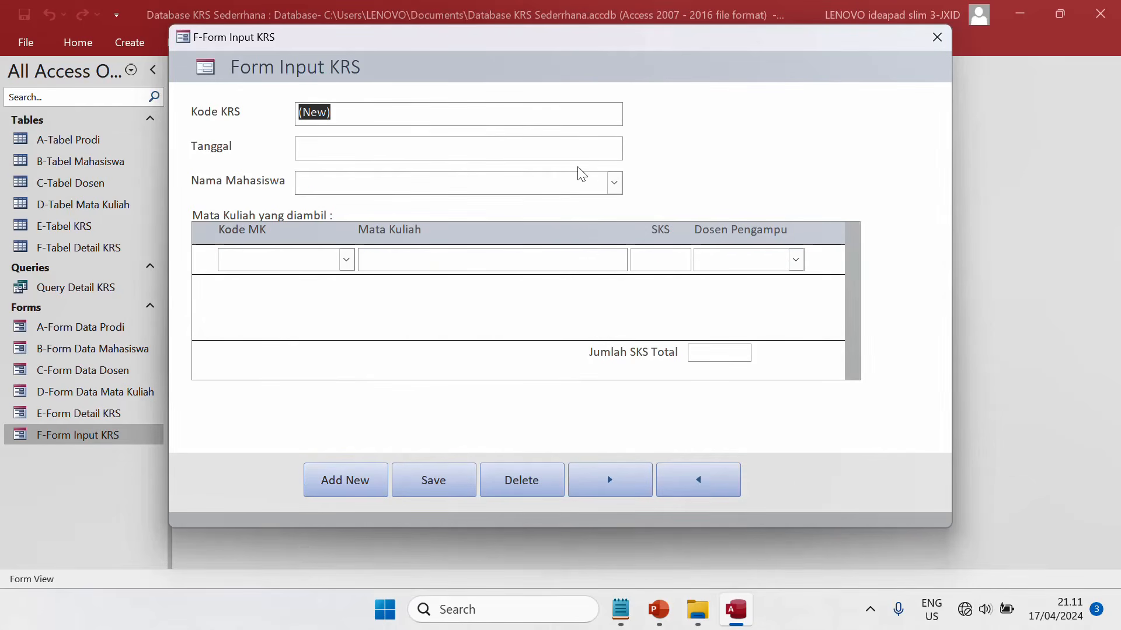
pyautogui.click(590, 148)
pyautogui.click(630, 144)
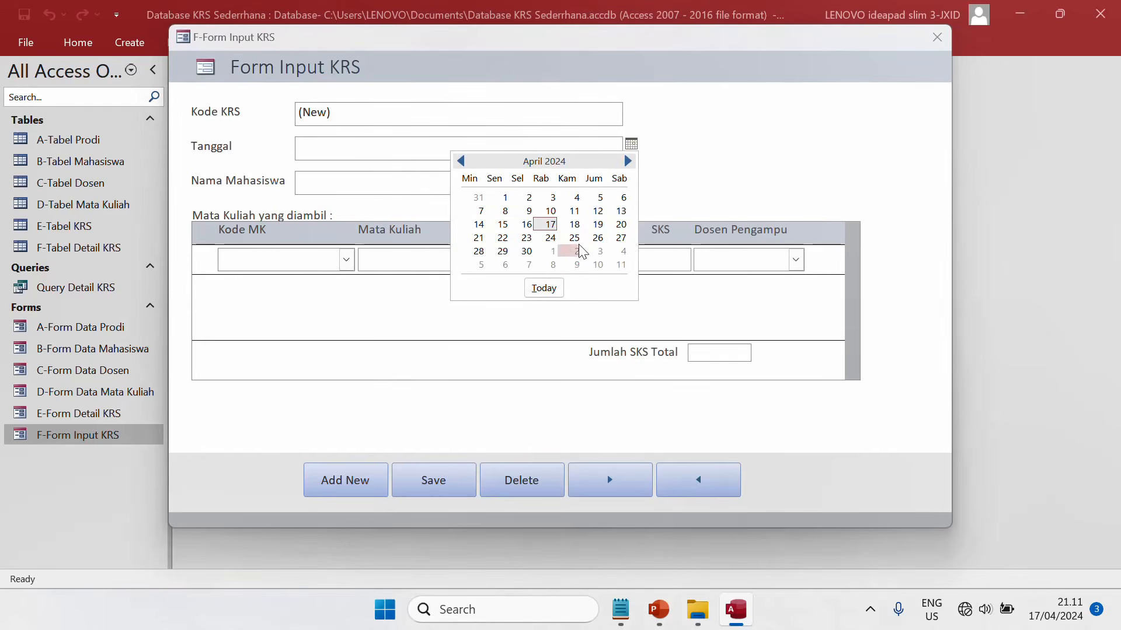
pyautogui.click(543, 287)
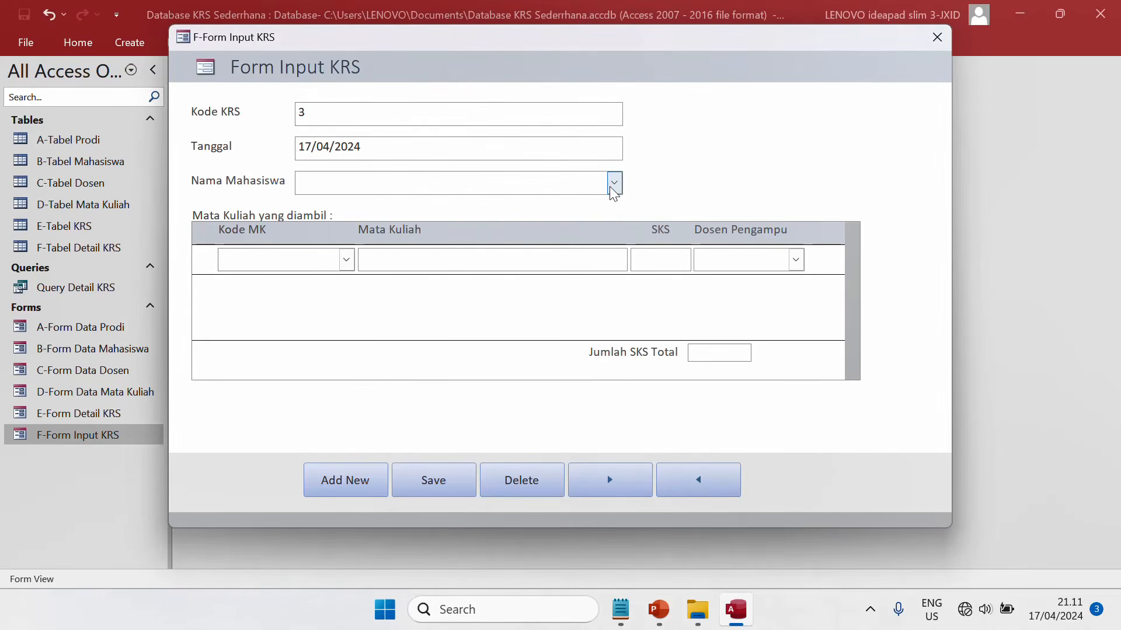
pyautogui.click(612, 187)
pyautogui.click(568, 238)
# Add the course Bisnis Digital to the new KRS record's subform and save the record.
pyautogui.click(349, 261)
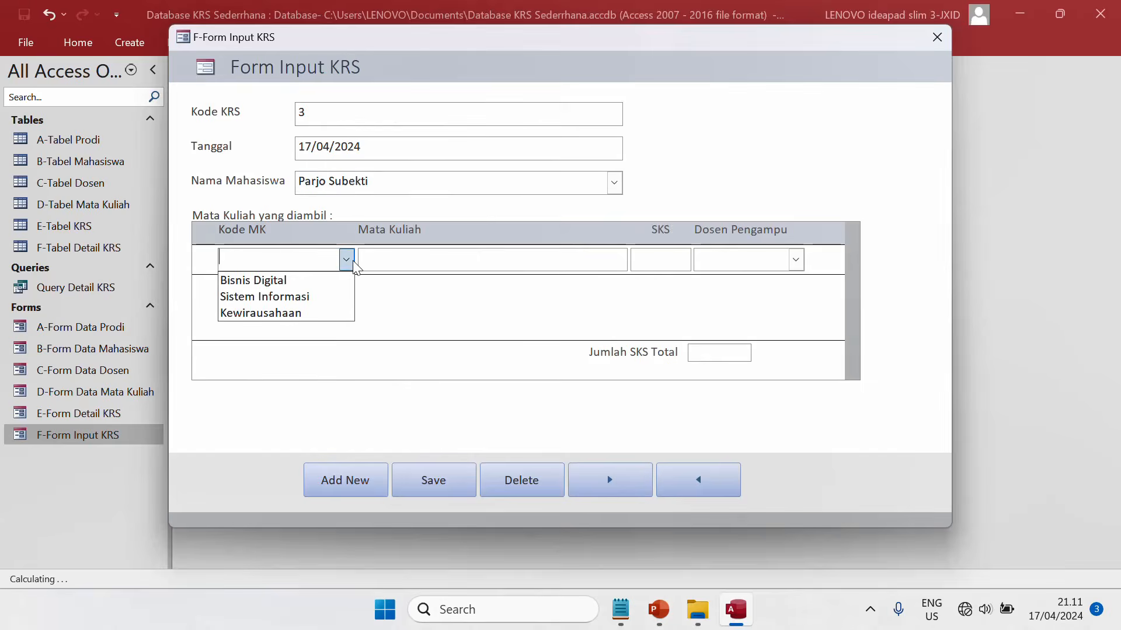
pyautogui.click(340, 283)
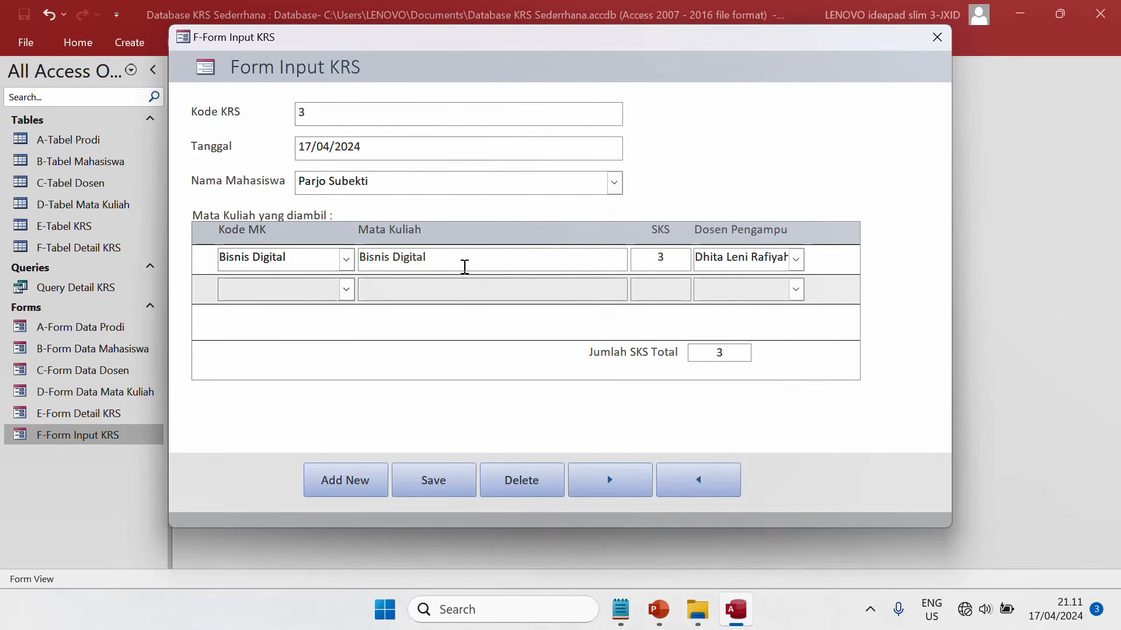
pyautogui.click(661, 286)
pyautogui.click(435, 483)
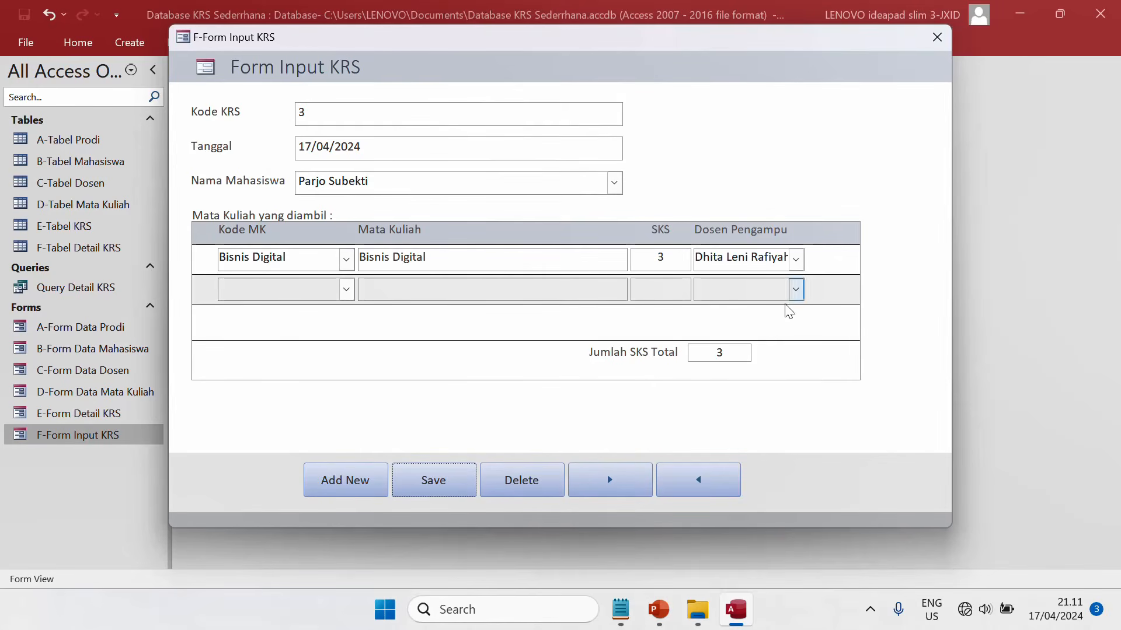